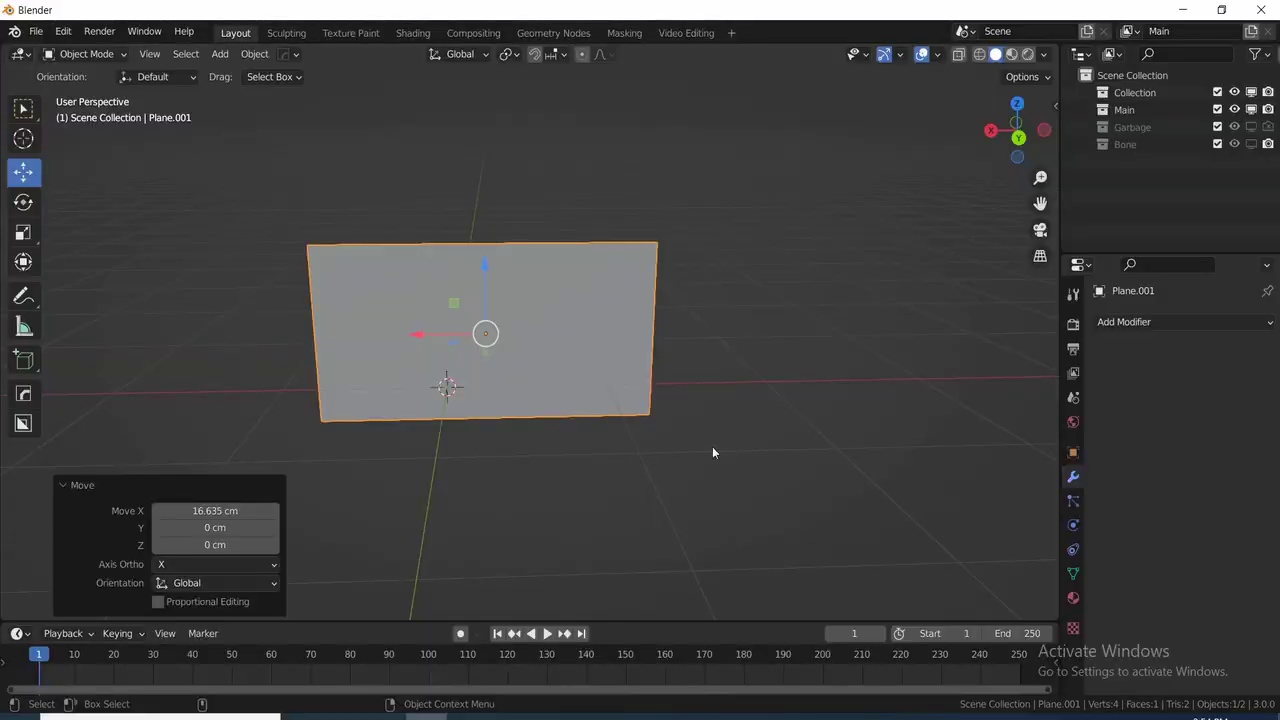
# - Switch to Microsoft Office Picture Manager and examine the carved relief image n1.png and the purple normal map
pyautogui.click(66, 486)
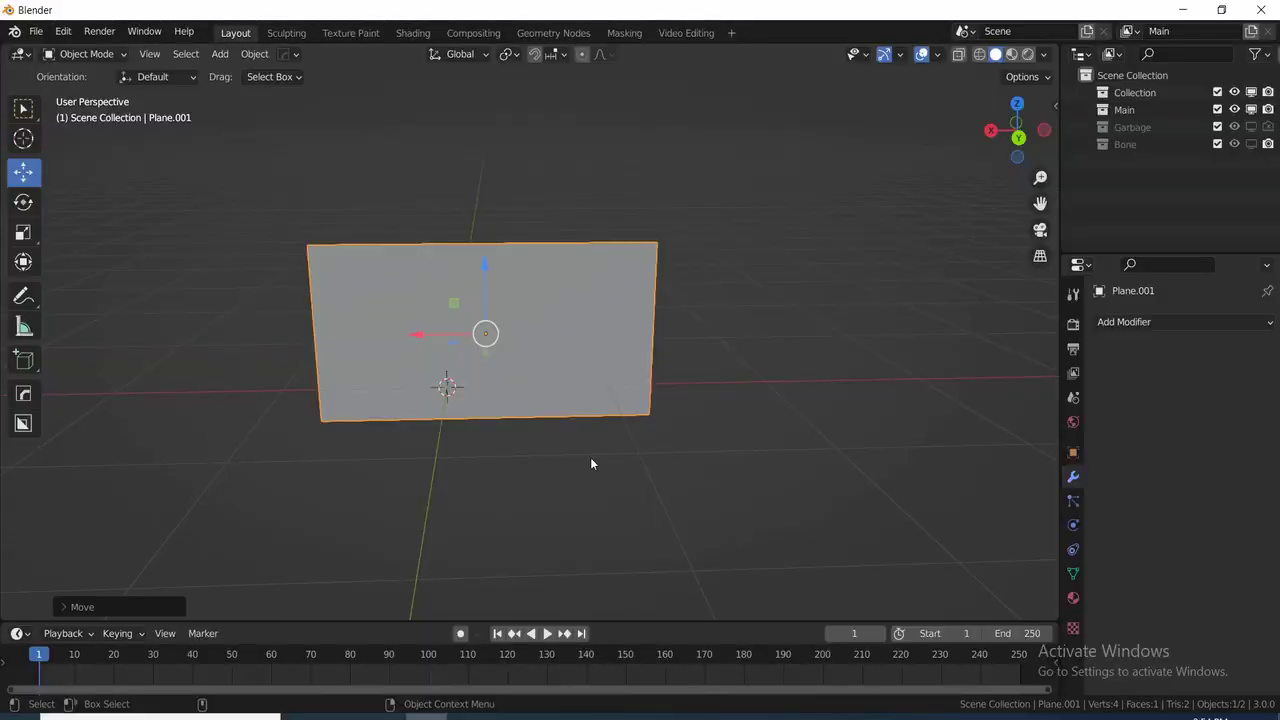
pyautogui.moveTo(691, 470); pyautogui.dragTo(684, 477, button='middle')
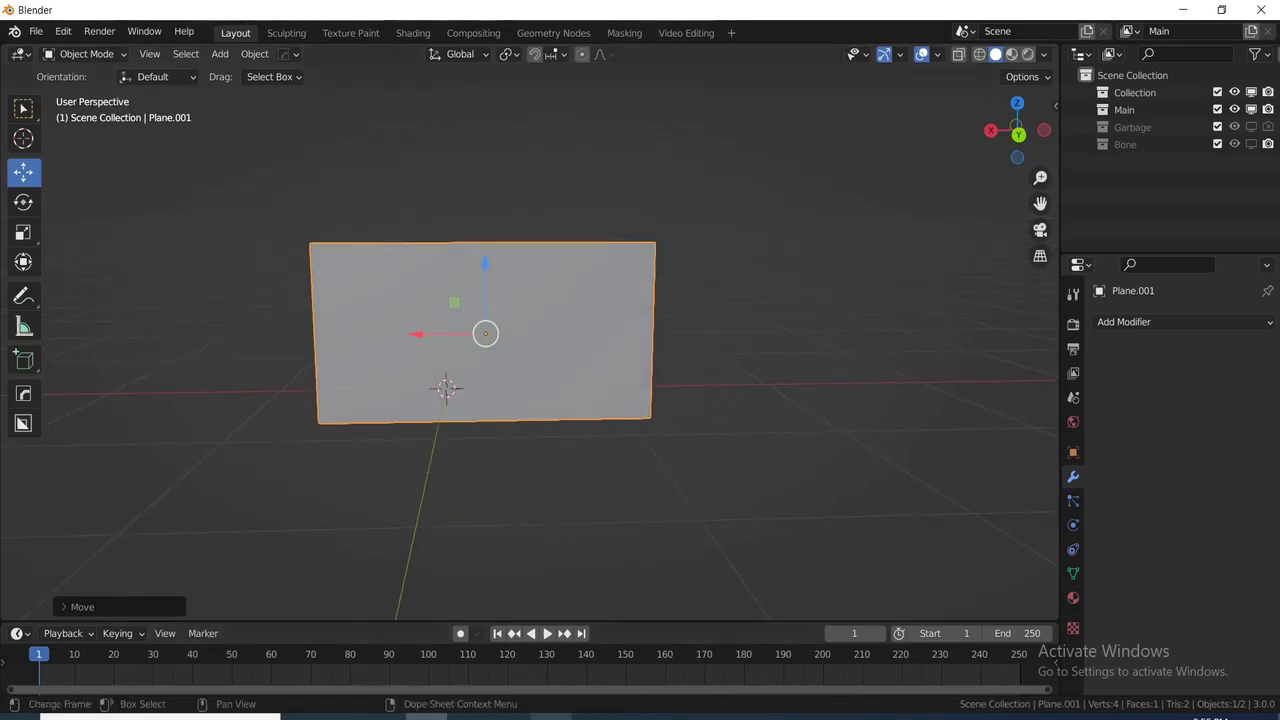
pyautogui.hotkey('alt', 'Tab')
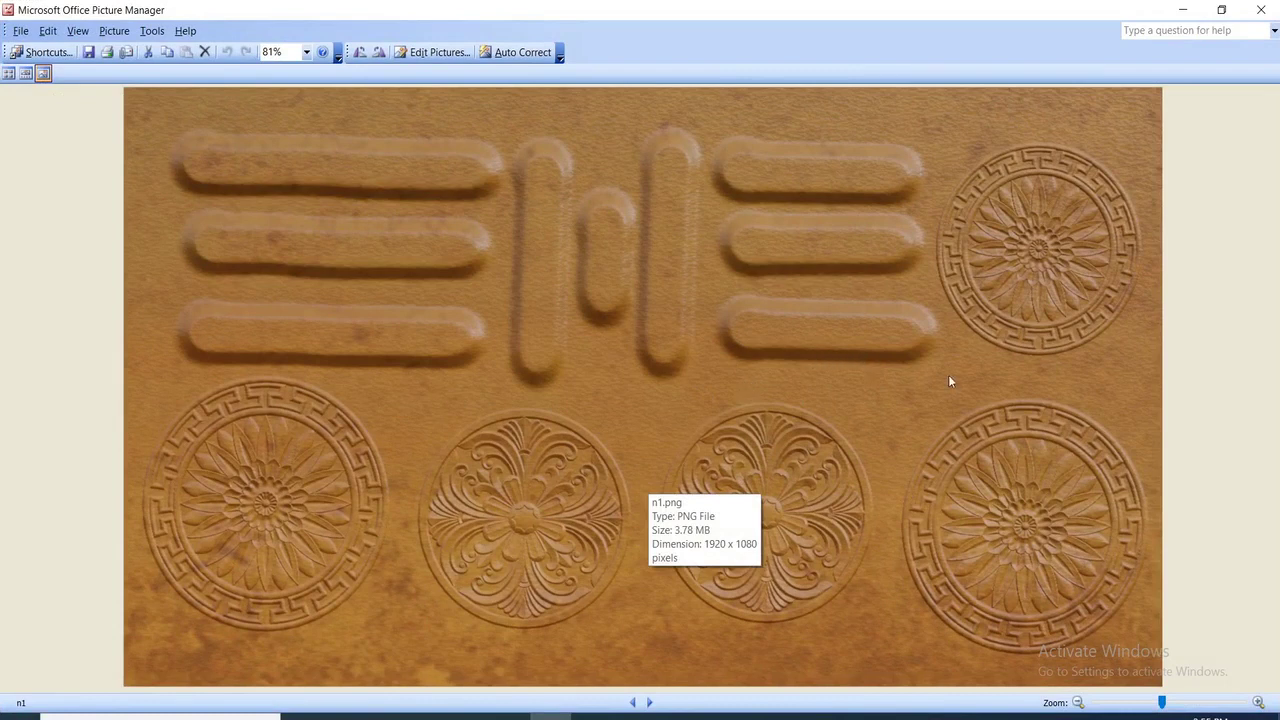
pyautogui.scroll(-1, 949, 375)
pyautogui.scroll(1, 995, 408)
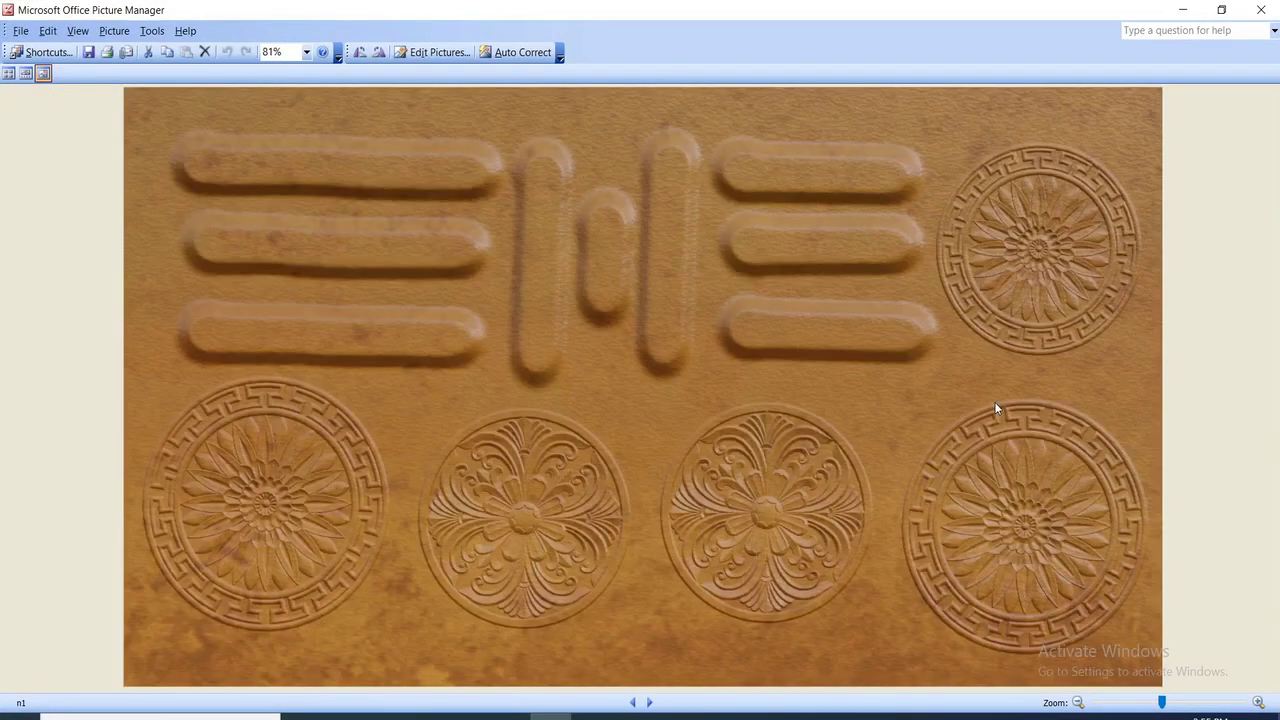
pyautogui.scroll(-1, 995, 408)
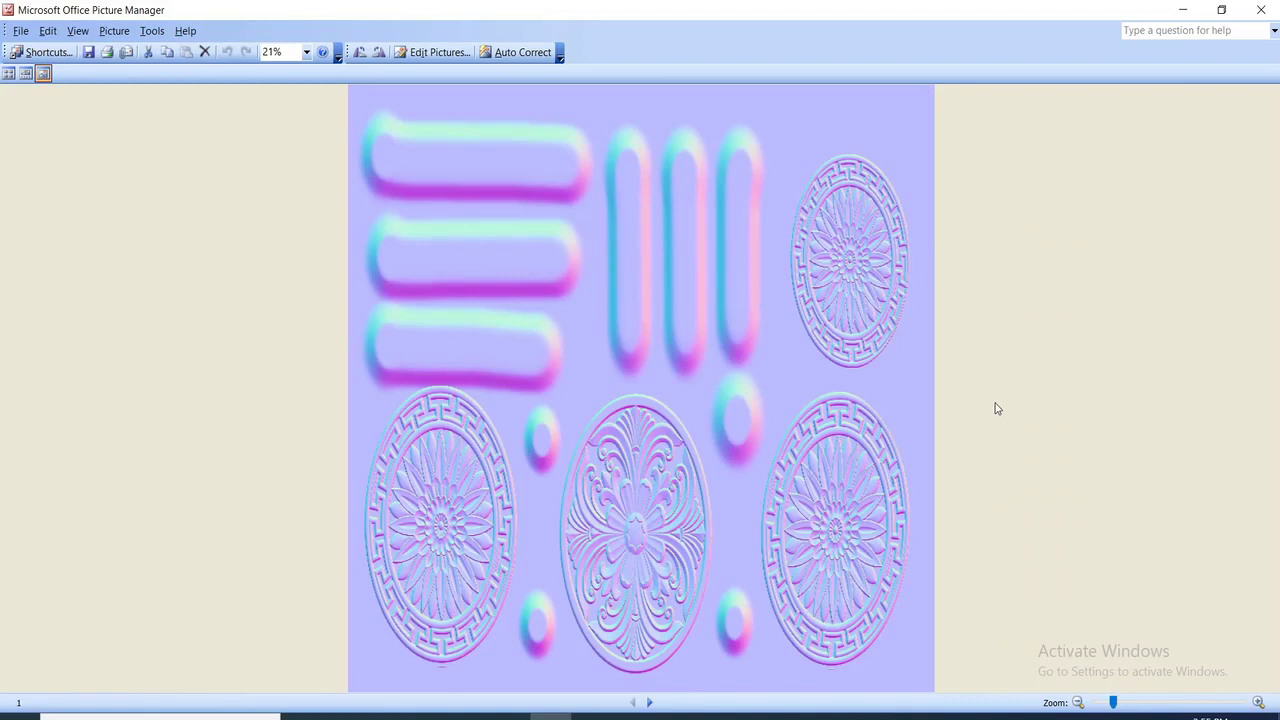
pyautogui.scroll(1, 995, 408)
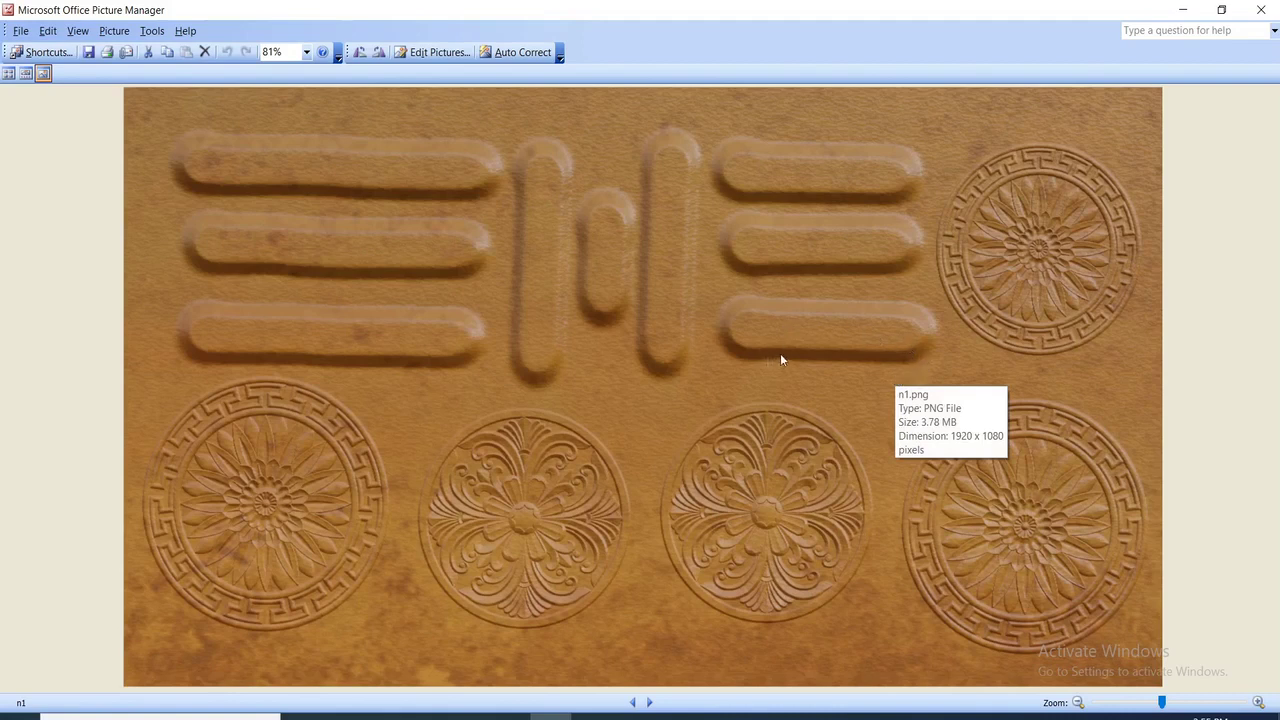
pyautogui.click(1183, 10)
# - Duplicate the upright plane in Blender and place the copy about 221 cm along the global X axis
pyautogui.hscroll(-5, 728, 343)
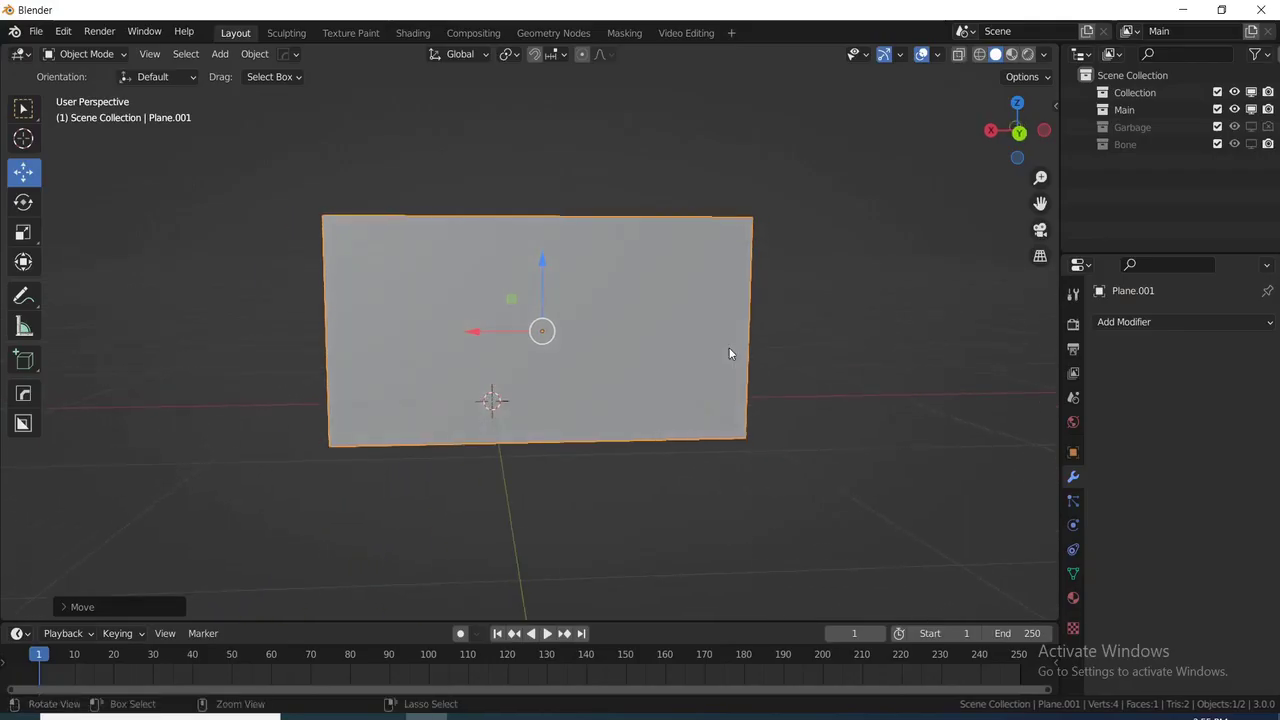
pyautogui.press('shift')
pyautogui.hotkey('shift', 'd')
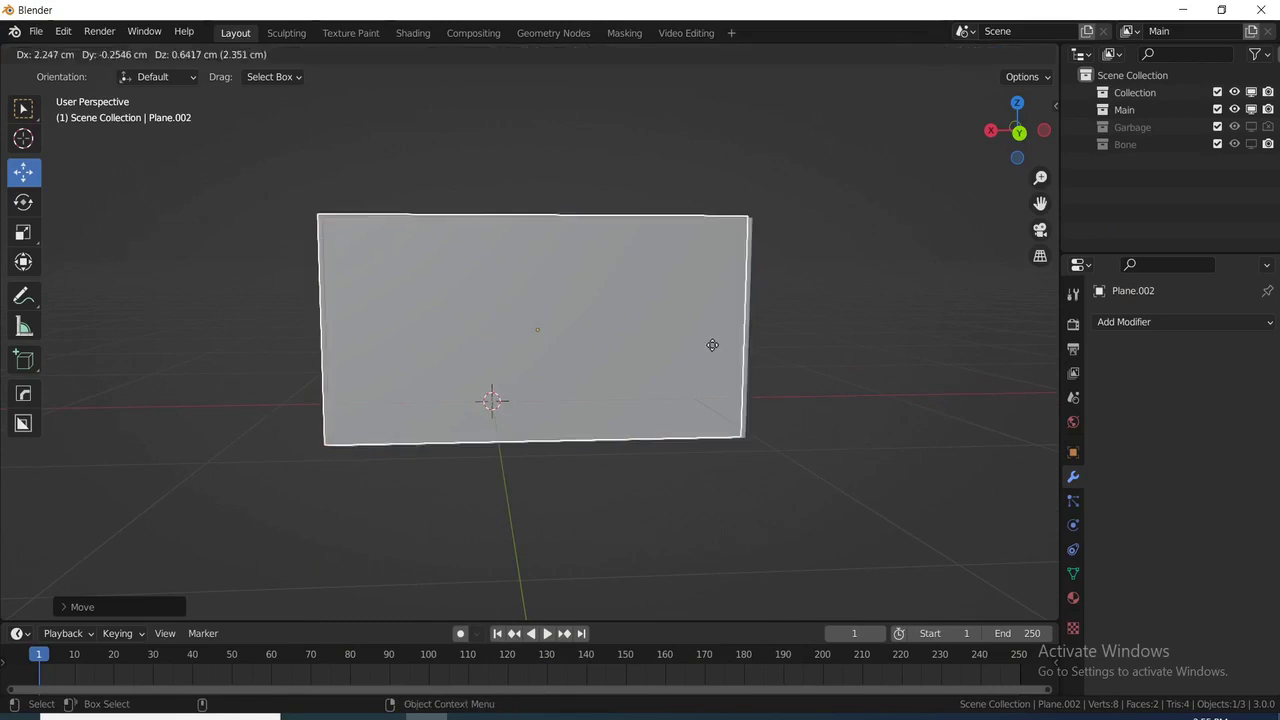
pyautogui.press('x')
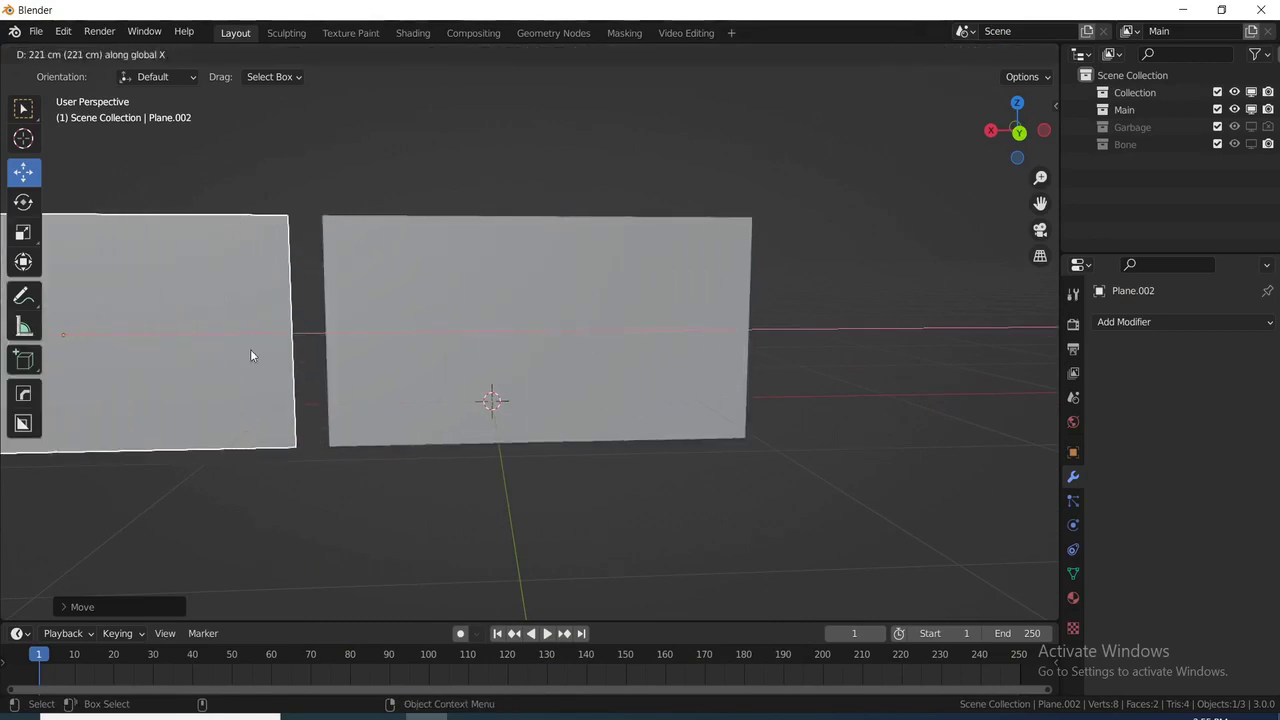
pyautogui.click(251, 350)
pyautogui.scroll(-2, 440, 362)
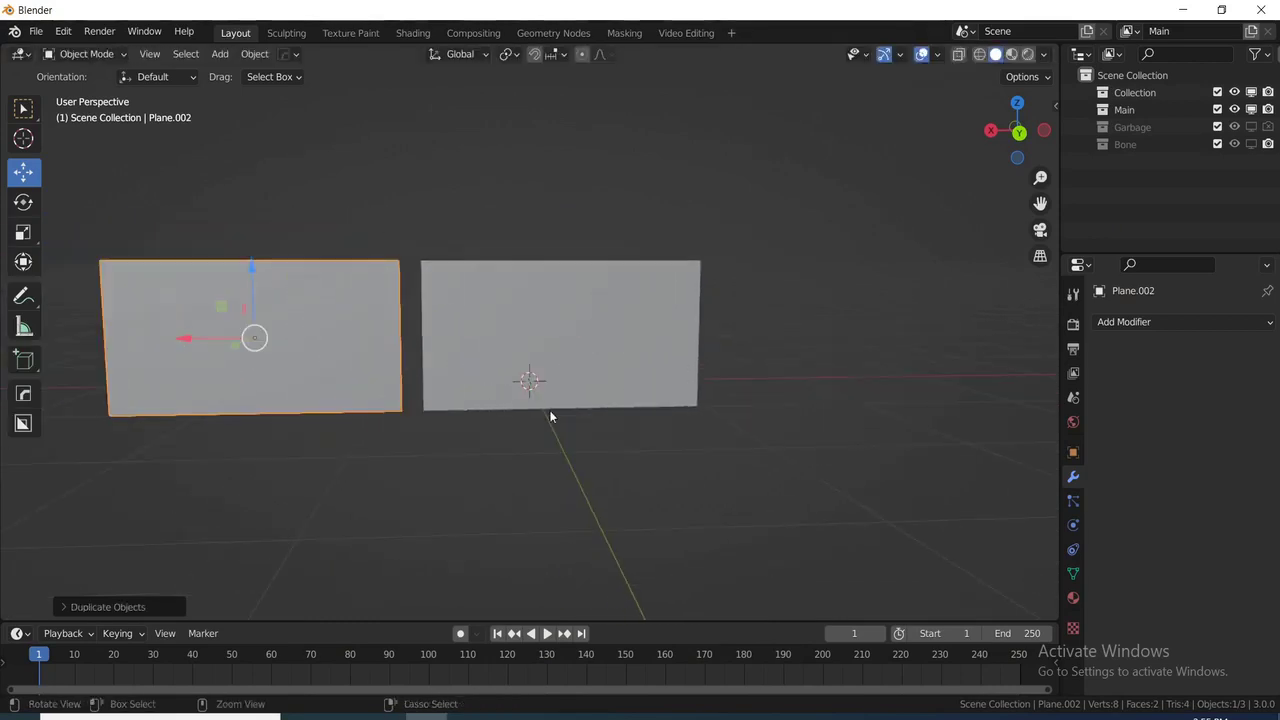
pyautogui.keyDown('ctrl'); pyautogui.scroll(4, 551, 417); pyautogui.keyUp('ctrl')
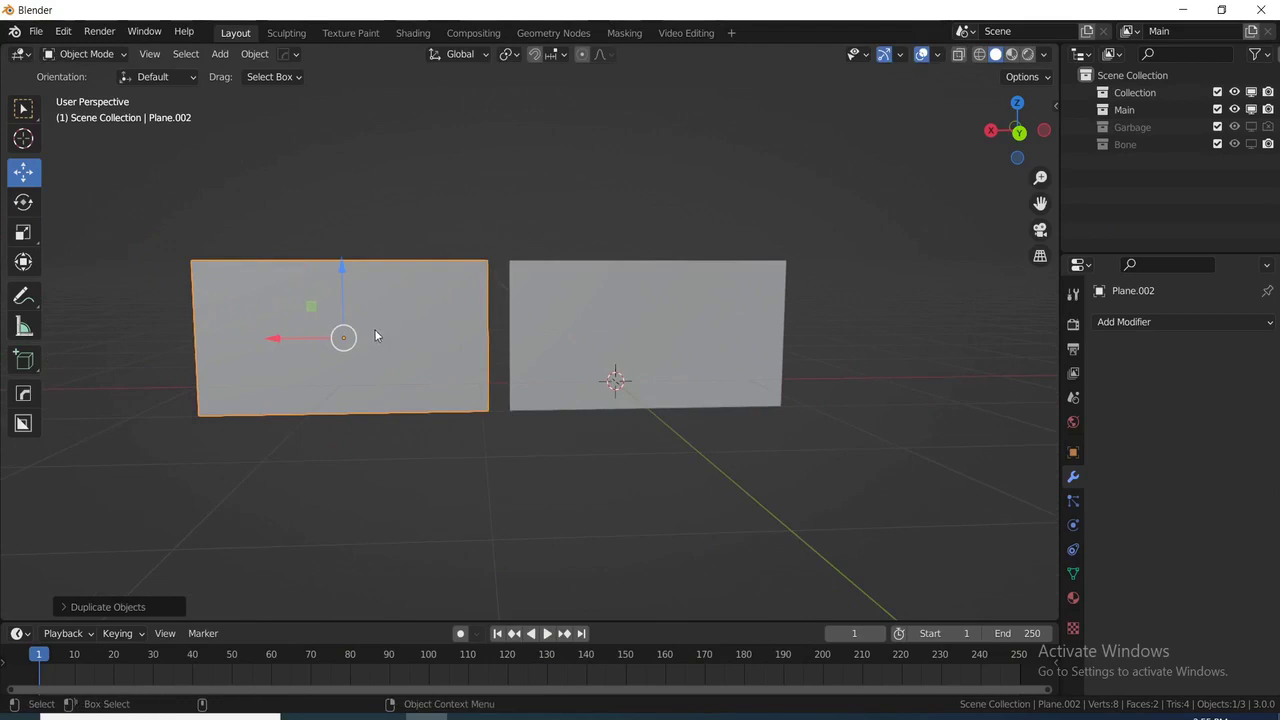
# - Subdivide the original plane's mesh twice in Edit Mode
pyautogui.click(575, 326)
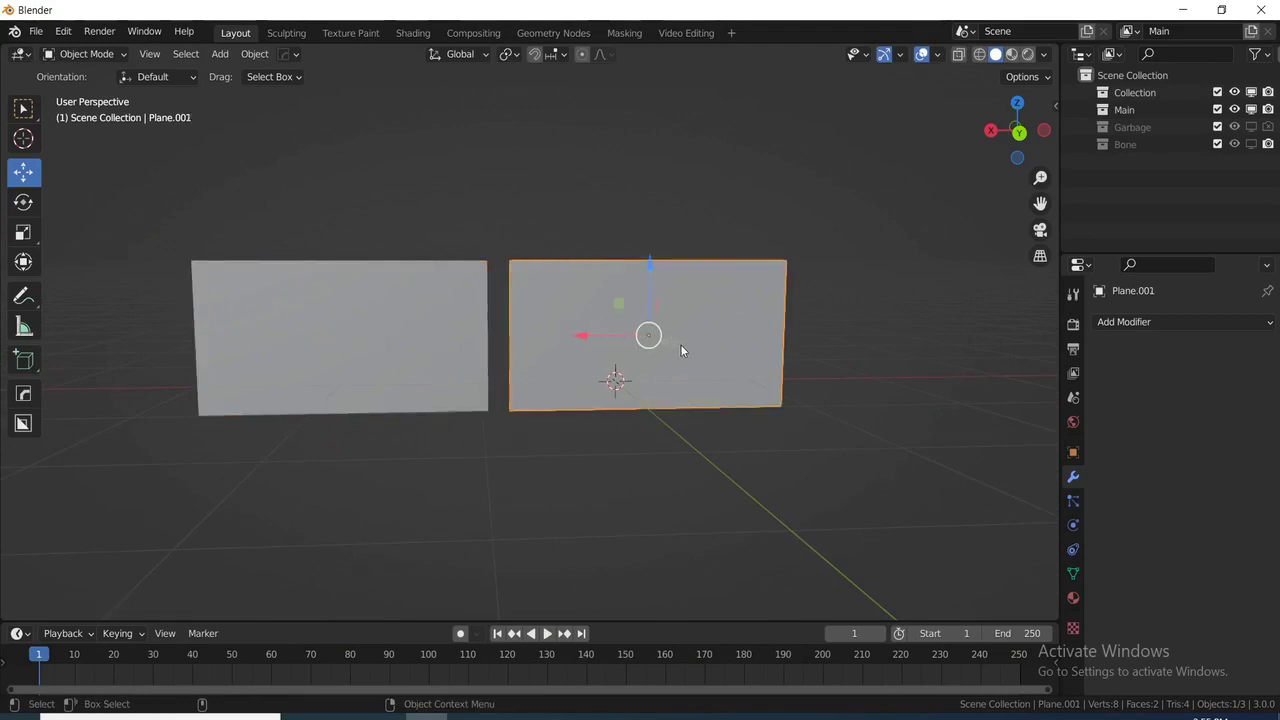
pyautogui.scroll(2, 681, 350)
pyautogui.scroll(1, 681, 350)
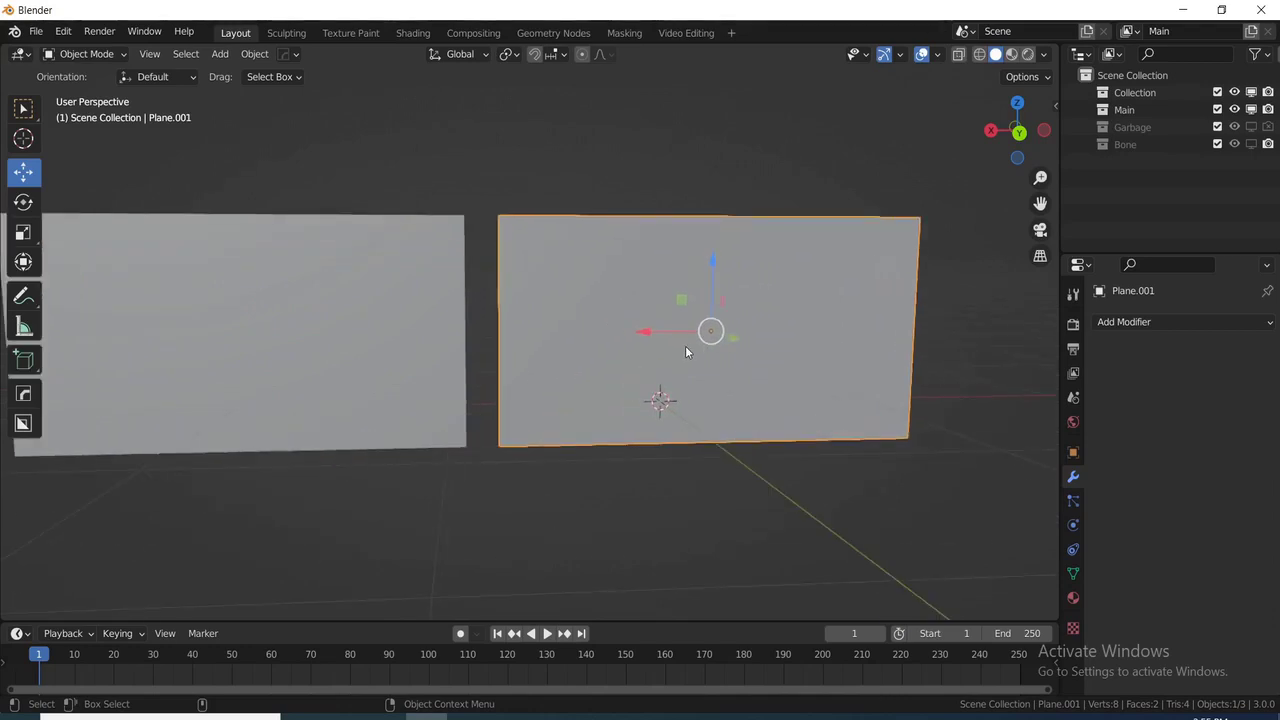
pyautogui.press('Tab')
pyautogui.rightClick(692, 288)
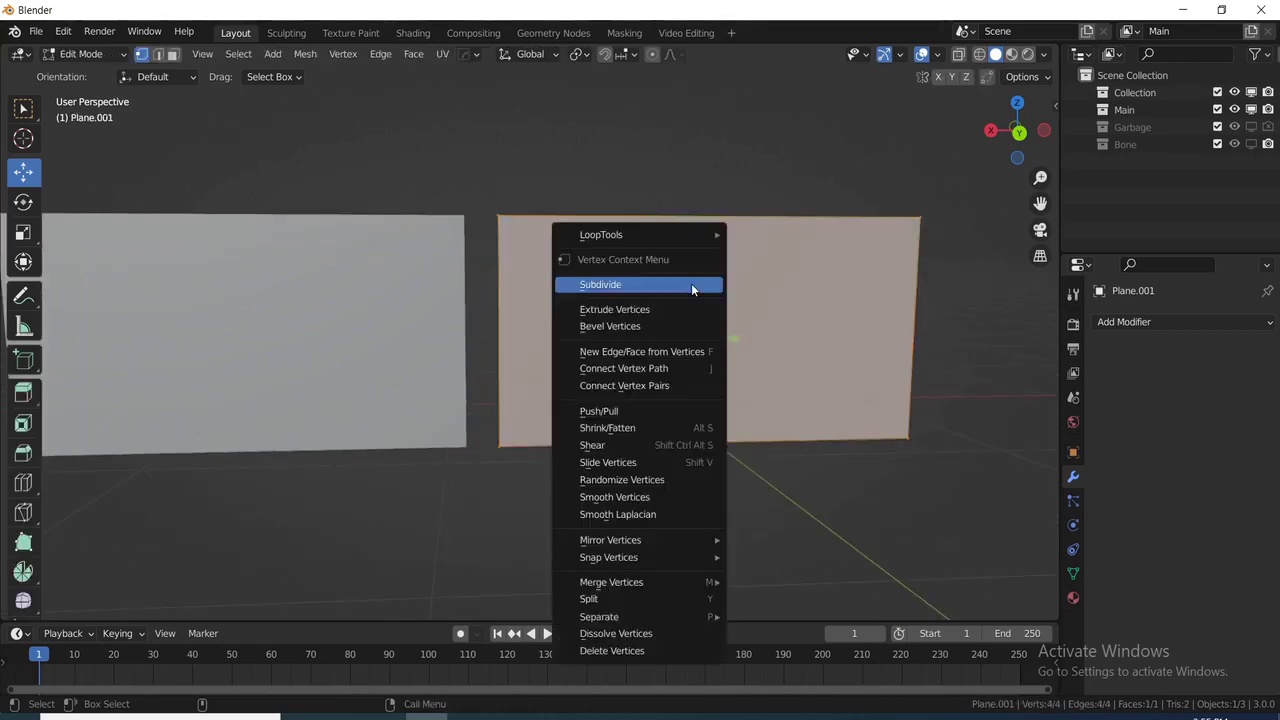
pyautogui.click(690, 284)
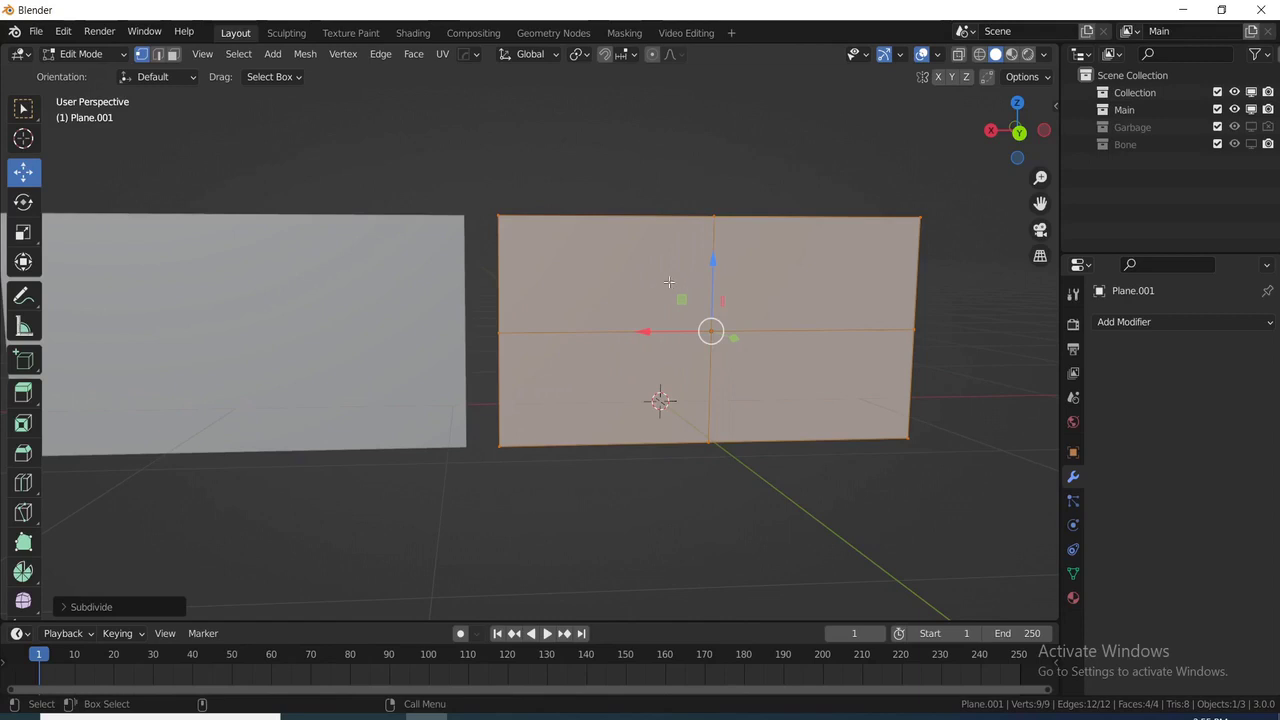
pyautogui.rightClick(668, 281)
pyautogui.click(665, 283)
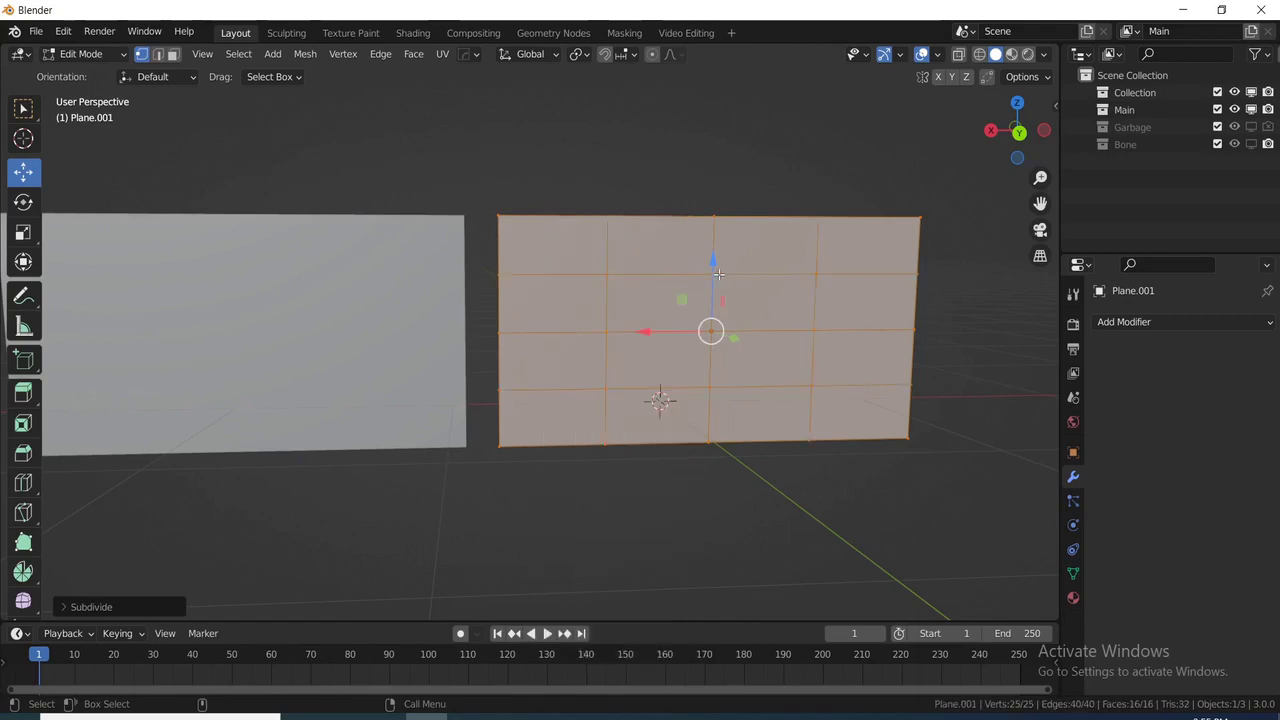
# - Set the last subdivision to 10 cuts and return to Object Mode
pyautogui.click(112, 607)
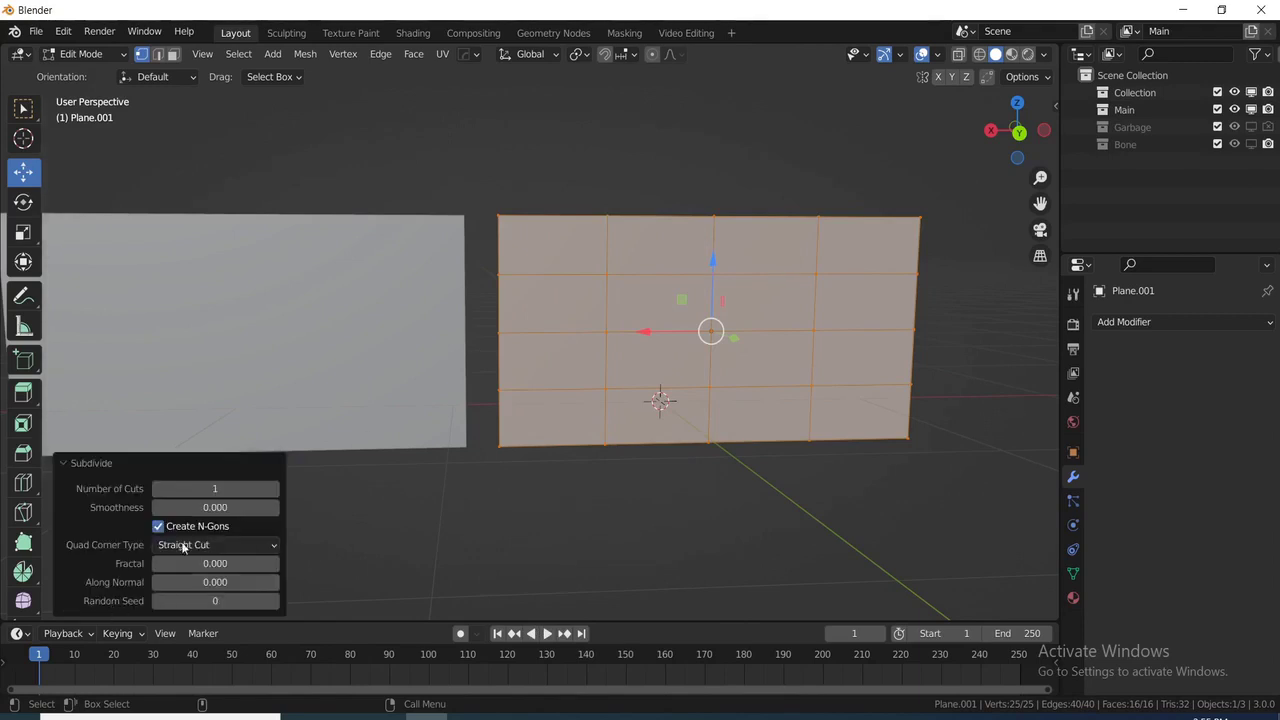
pyautogui.click(215, 488)
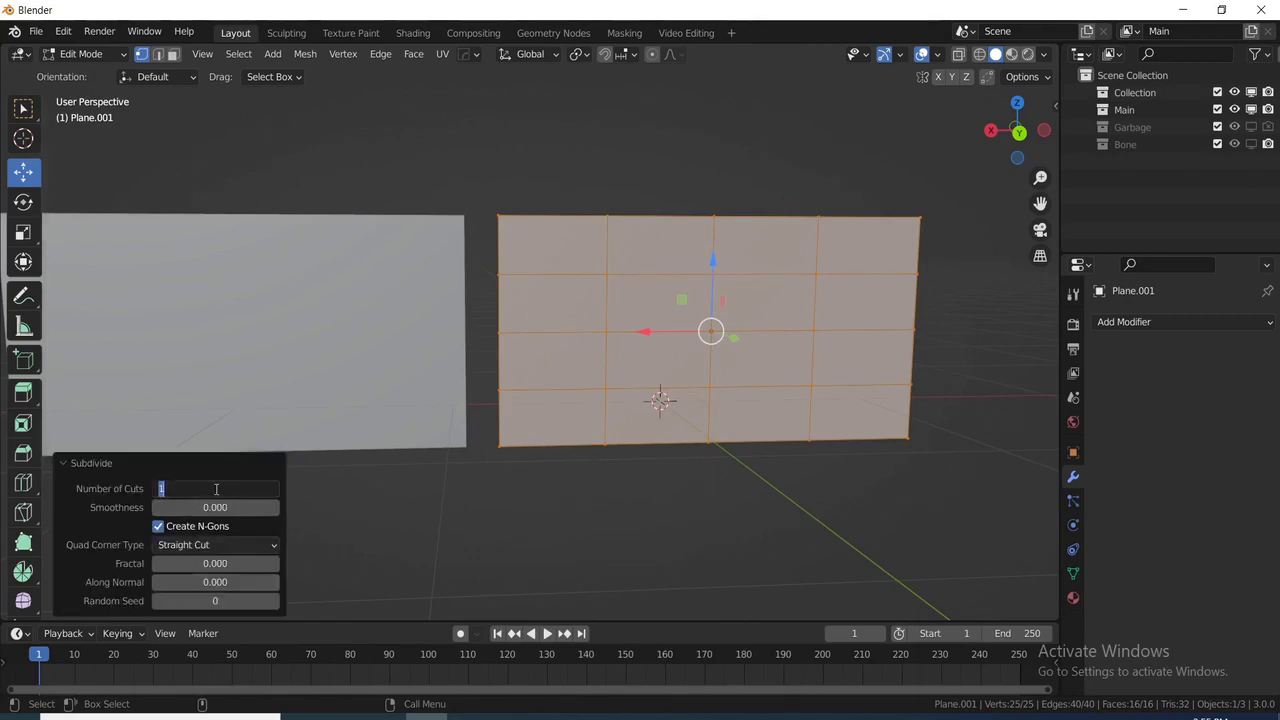
pyautogui.press('Return')
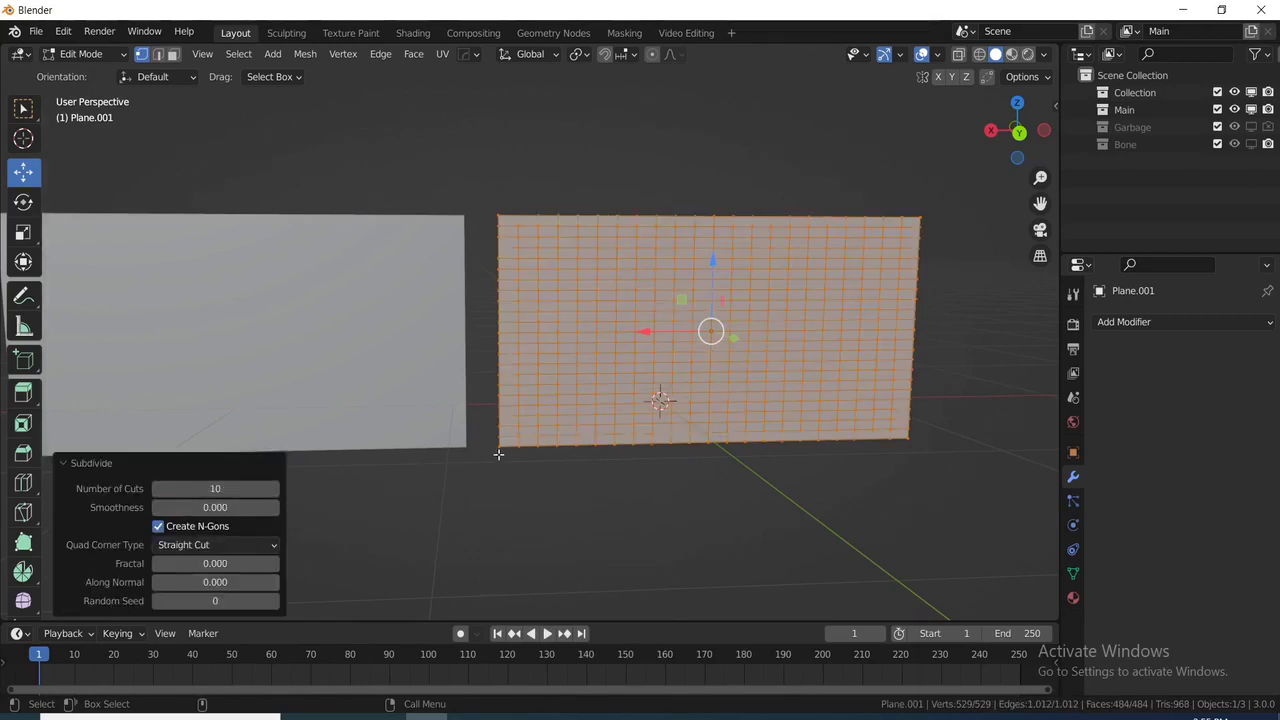
pyautogui.press('Tab')
# - Add a Multiresolution modifier to the original plane and subdivide it up to level 4
pyautogui.keyDown('ctrl'); pyautogui.scroll(-2, 580, 450); pyautogui.keyUp('ctrl')
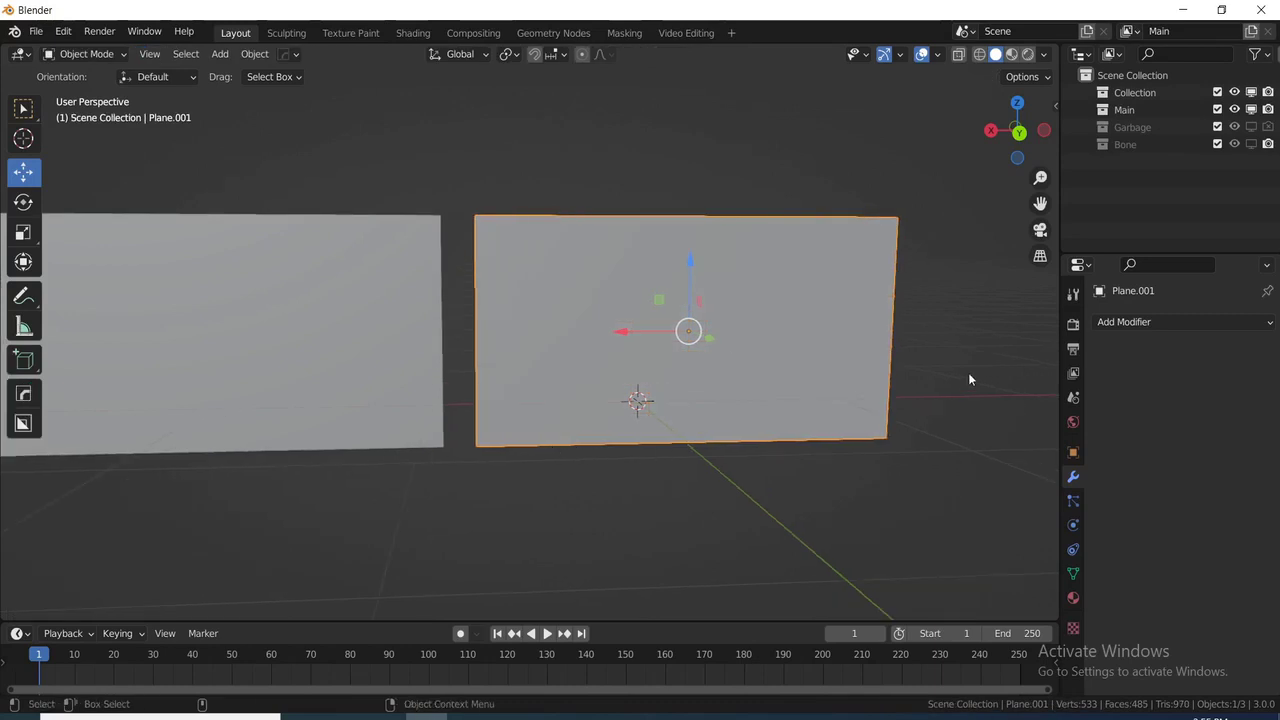
pyautogui.click(1167, 323)
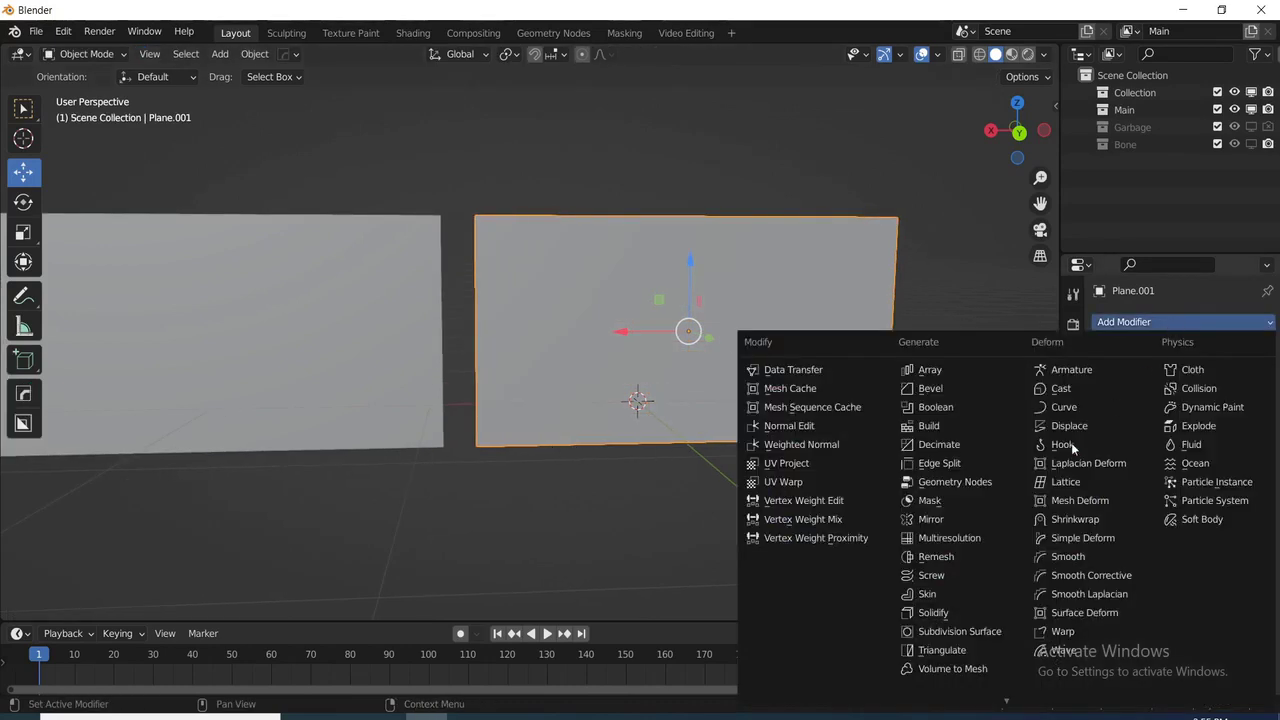
pyautogui.click(947, 538)
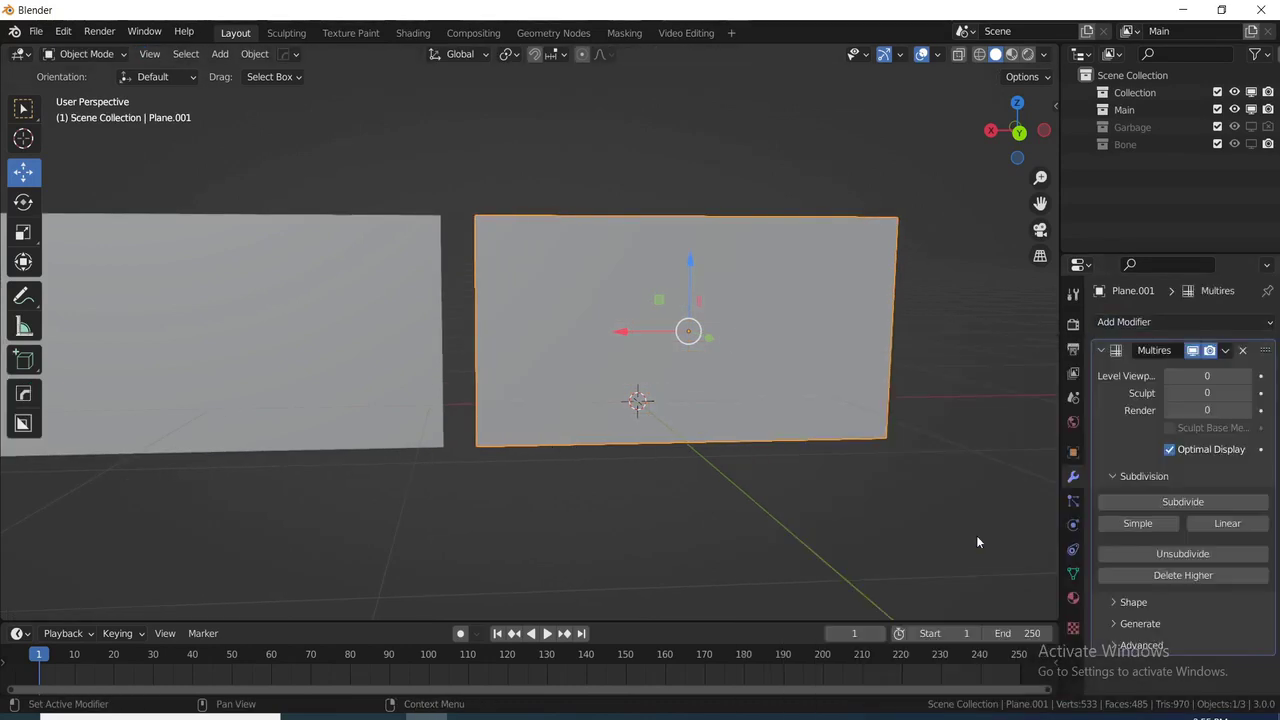
pyautogui.click(1204, 505)
pyautogui.click(1204, 505)
pyautogui.click(1204, 505)
pyautogui.click(1204, 505)
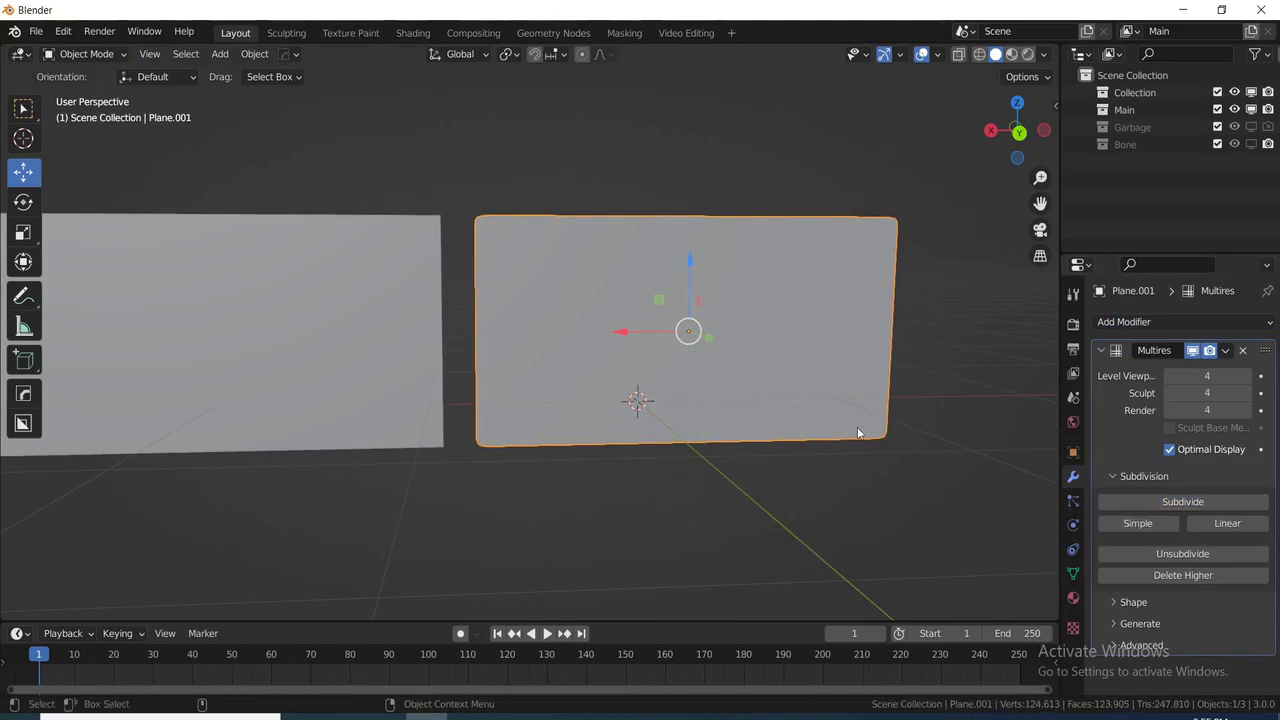
# - Apply the scale of the plane with the Multiresolution modifier in the Layout workspace
pyautogui.moveTo(858, 433); pyautogui.dragTo(857, 466, button='middle')
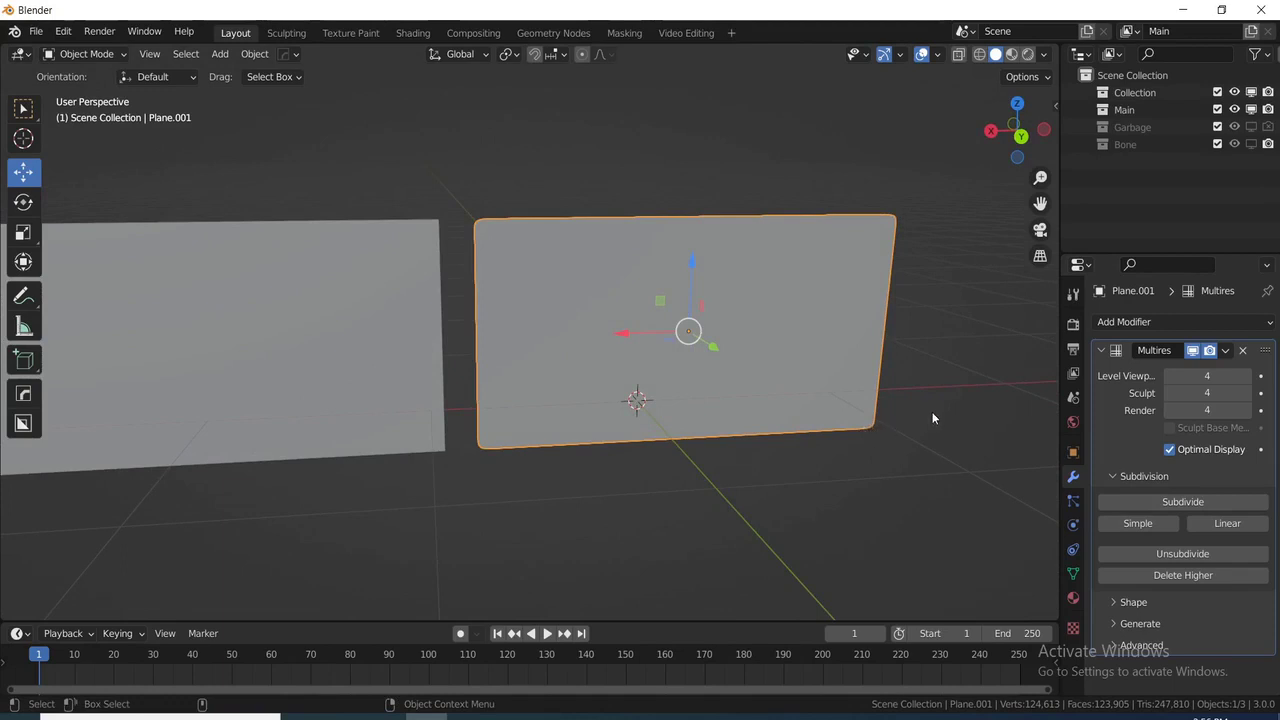
pyautogui.click(287, 33)
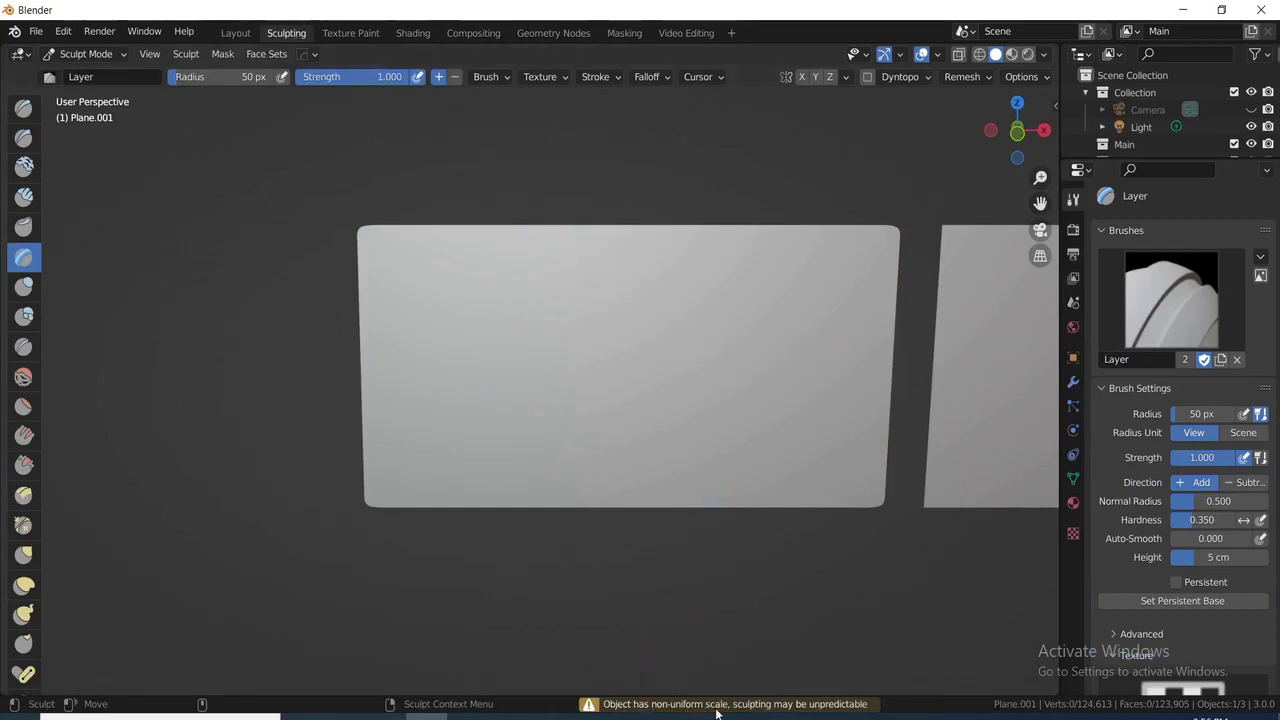
pyautogui.hotkey('ctrl', 'a')
pyautogui.click(237, 33)
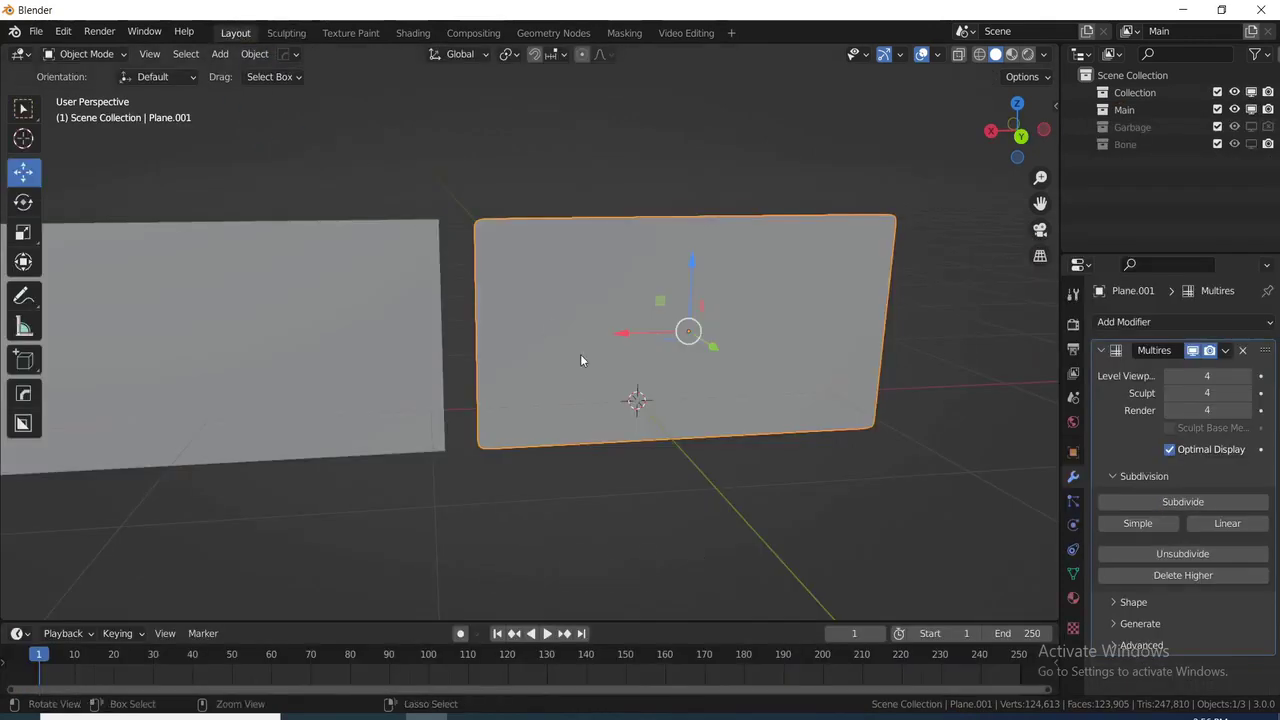
pyautogui.hotkey('ctrl', 'a')
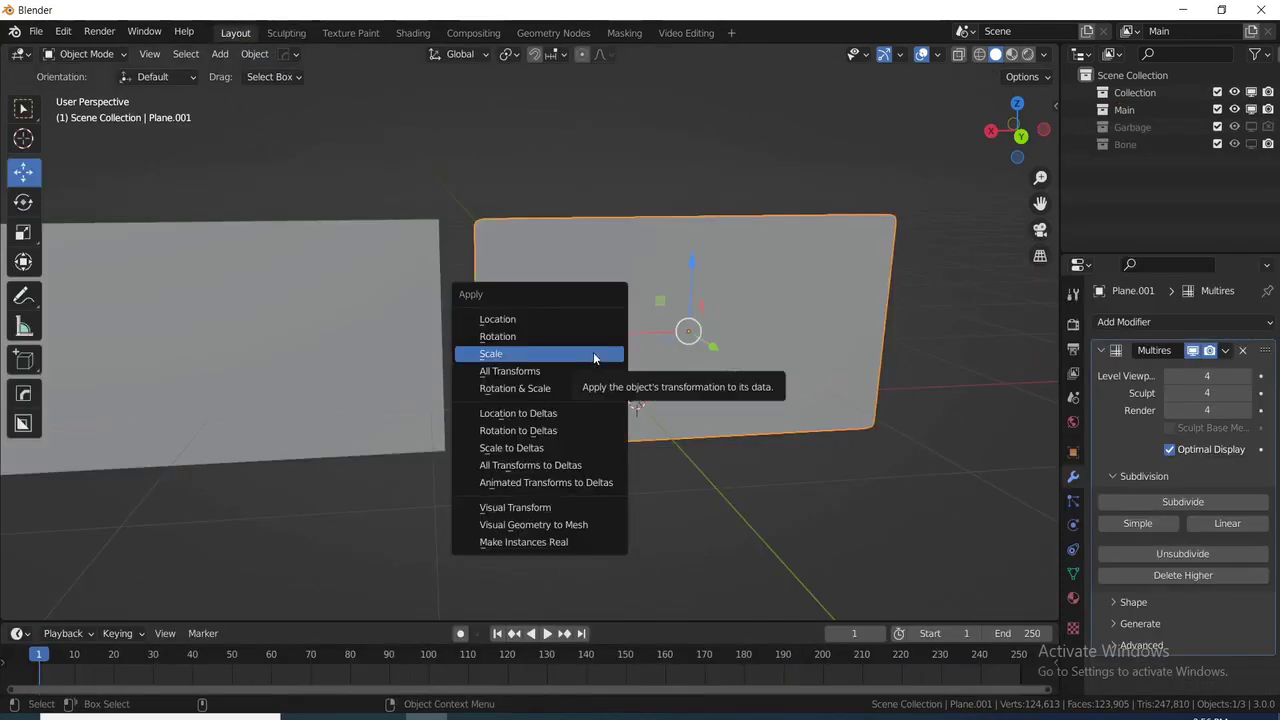
pyautogui.click(593, 352)
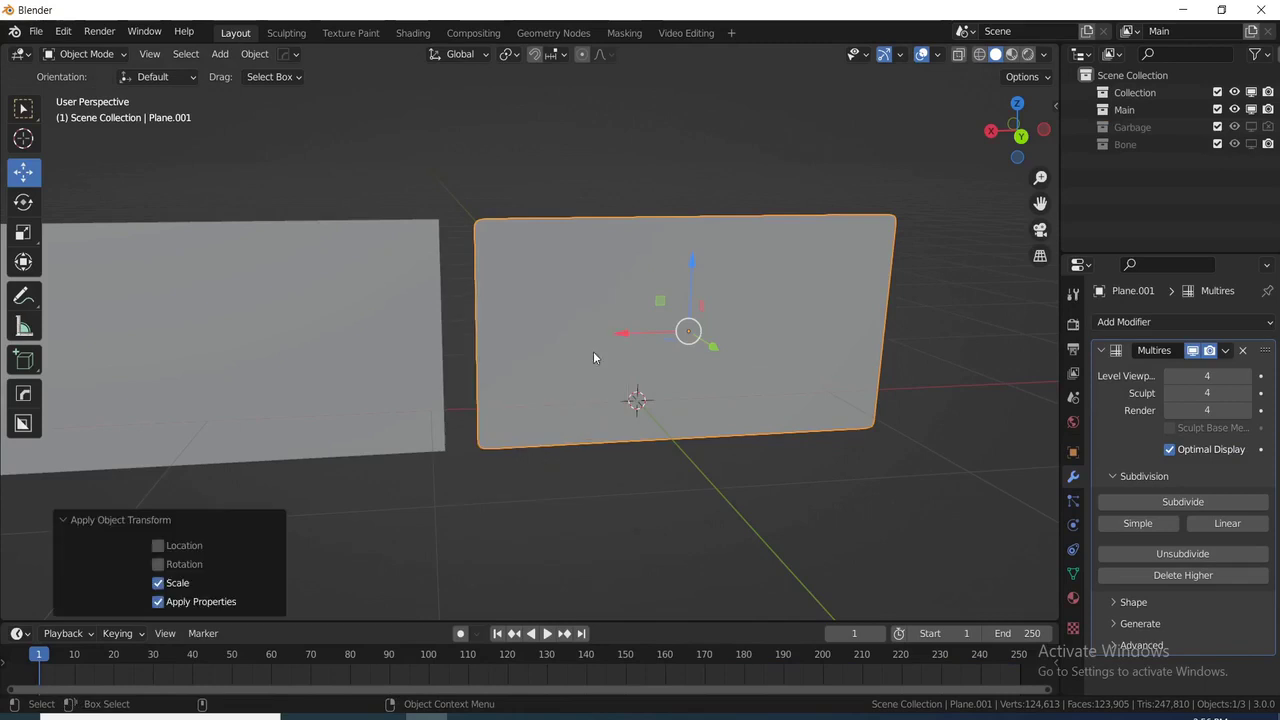
# - Open the Sculpting workspace for the high-resolution plane
pyautogui.click(287, 34)
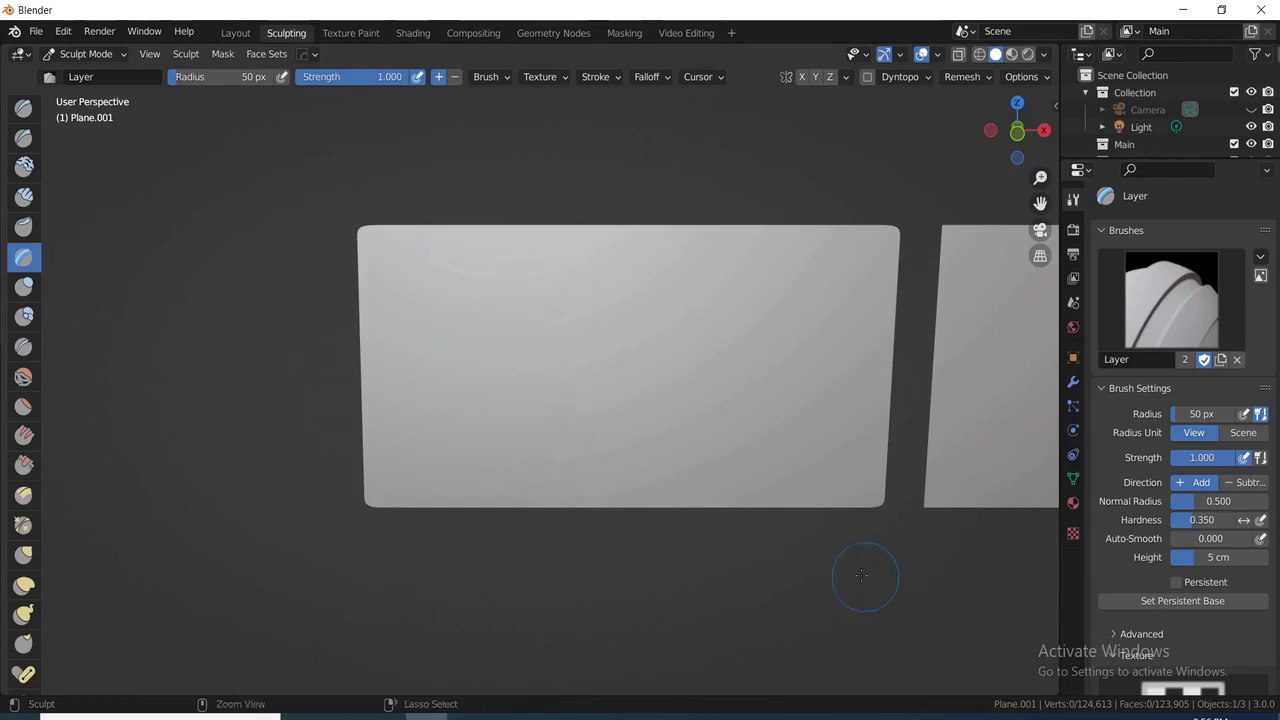
pyautogui.press('ctrl+KP_6')
pyautogui.press('ctrl+KP_6')
pyautogui.press('ctrl+KP_6')
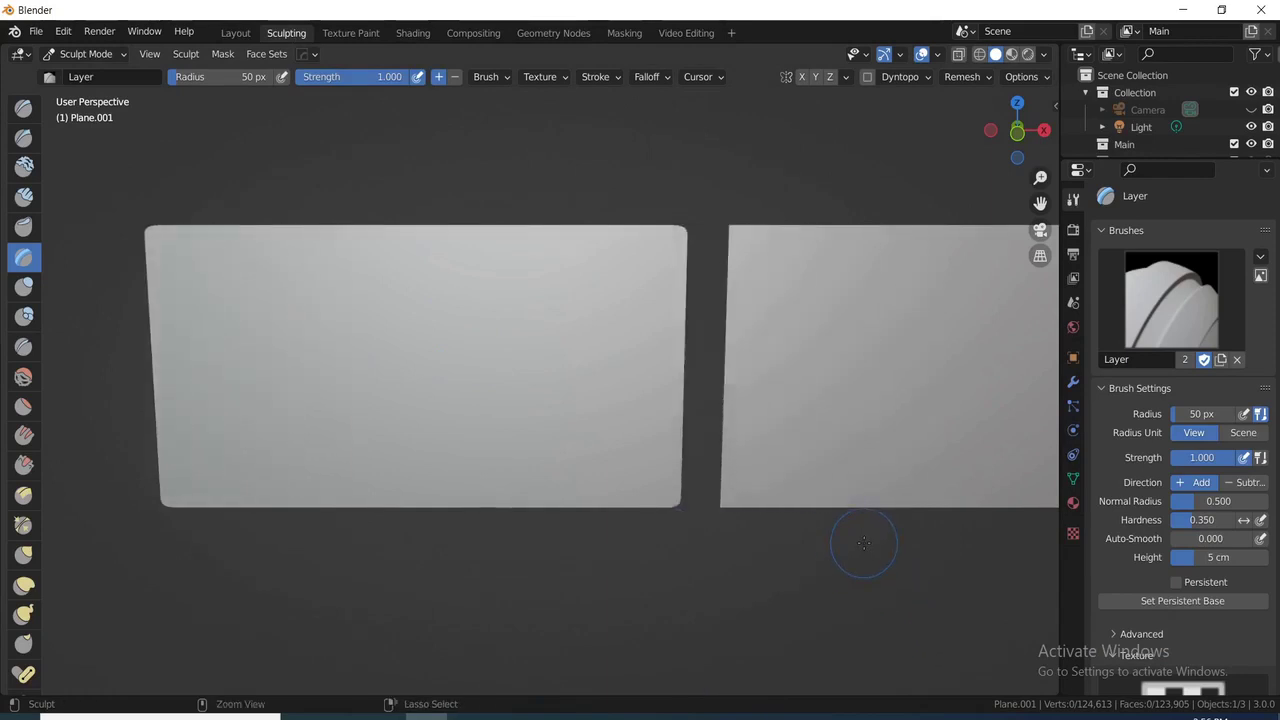
# - Try a single Layer brush dab on the back of the high-resolution plane and undo it
pyautogui.click(600, 414)
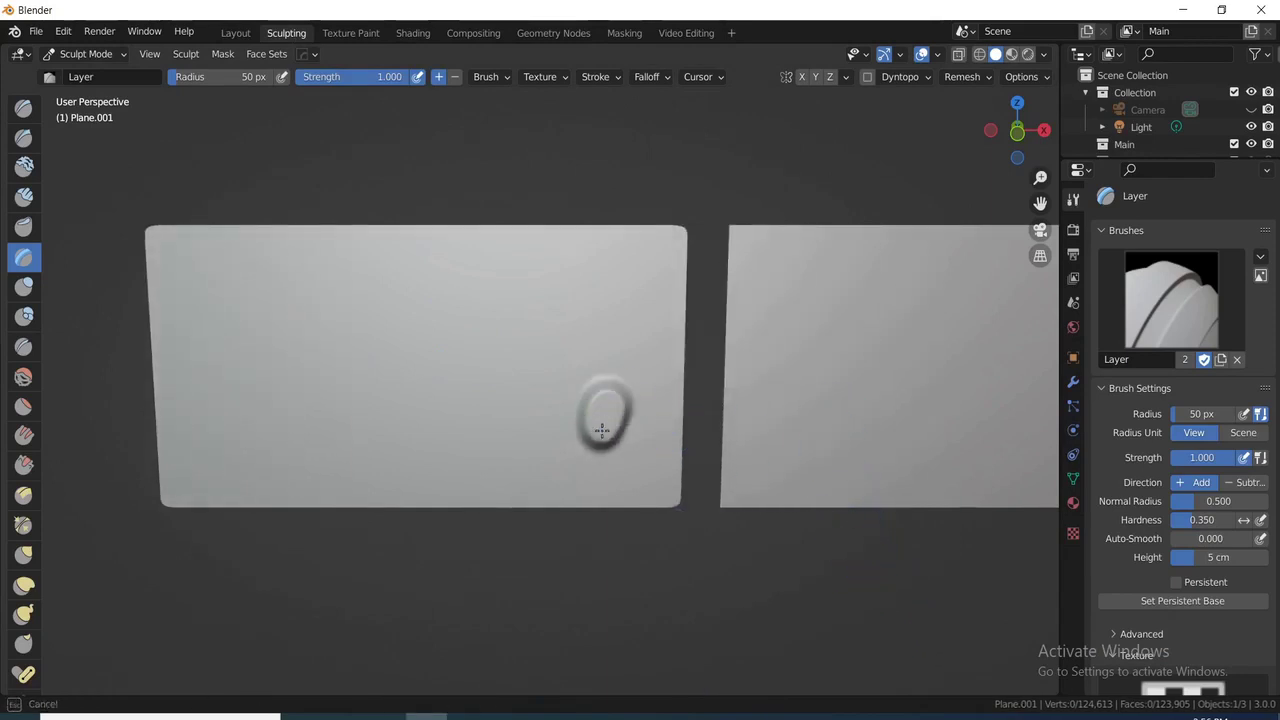
pyautogui.hotkey('ctrl', 'z')
pyautogui.press('ctrl+KP_4')
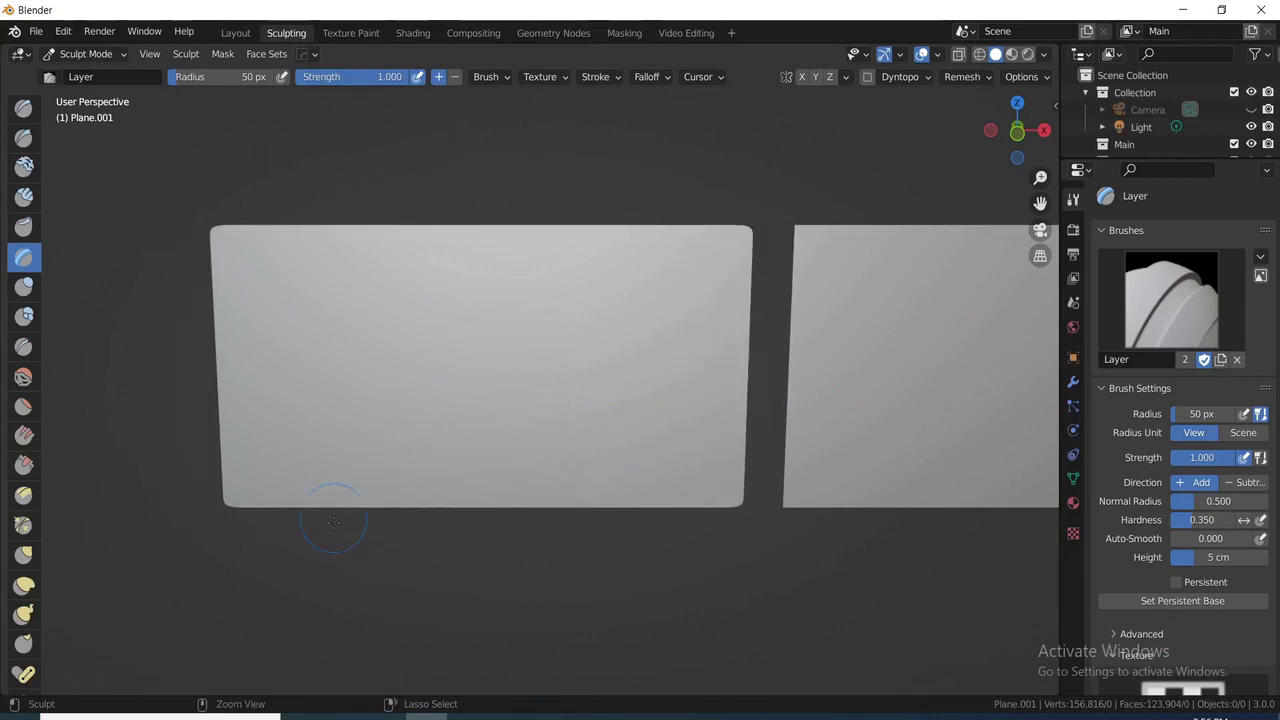
# - Sculpt a raised horizontal bar with the Layer brush near the upper-left corner of the plane's front side
pyautogui.moveTo(547, 483); pyautogui.dragTo(663, 420, button='middle')
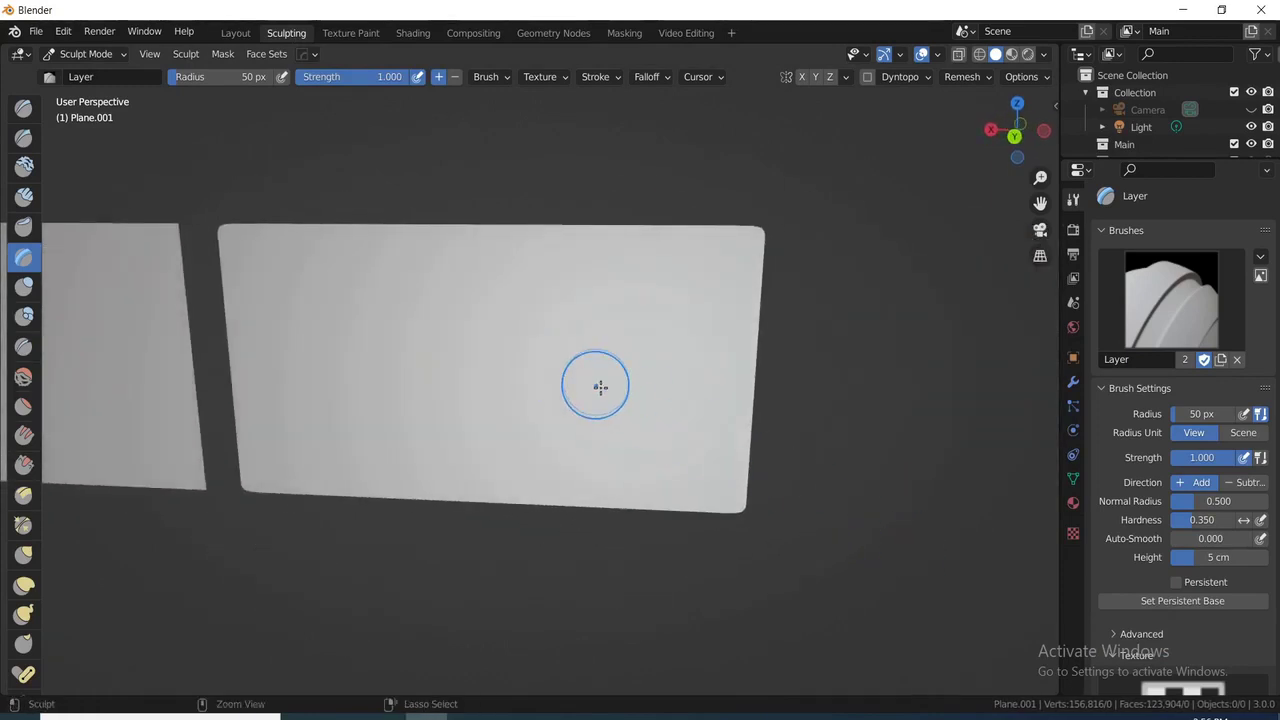
pyautogui.press('ctrl+KP_4')
pyautogui.press('ctrl+KP_4')
pyautogui.press('ctrl+KP_4')
pyautogui.moveTo(650, 318); pyautogui.dragTo(663, 311, button='middle')
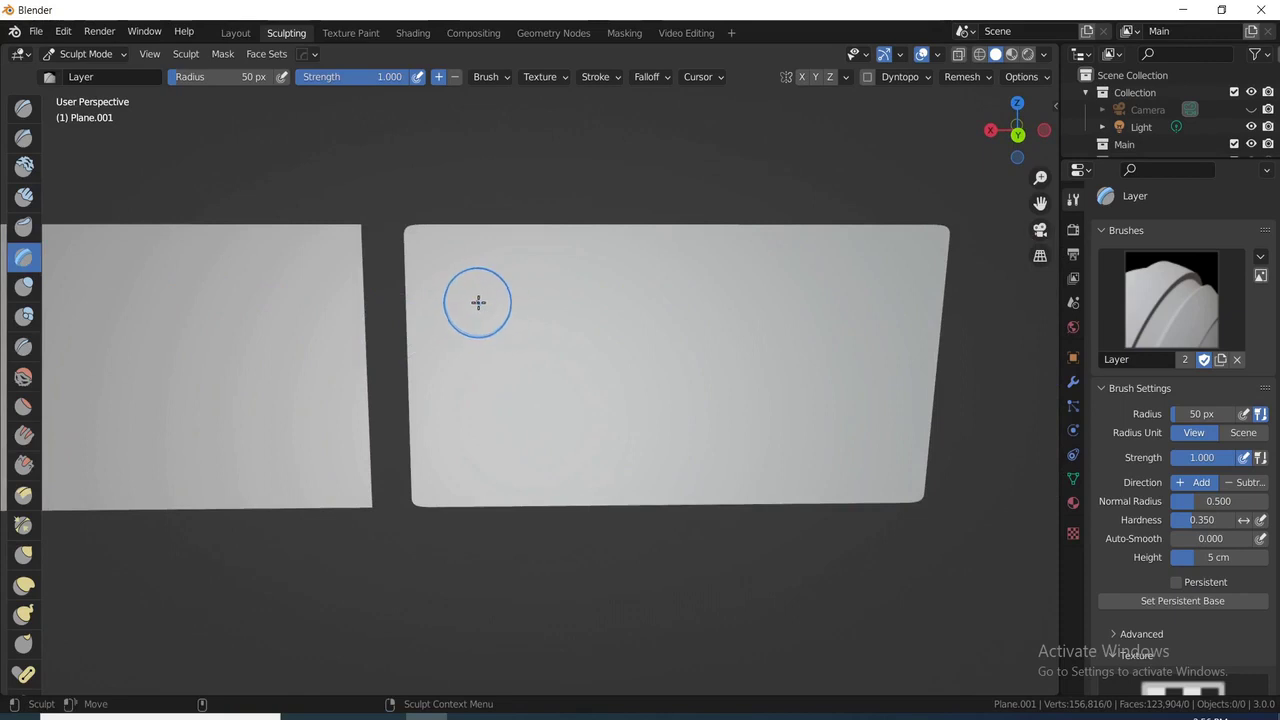
pyautogui.scroll(1, 490, 300)
pyautogui.moveTo(446, 240); pyautogui.dragTo(620, 254)
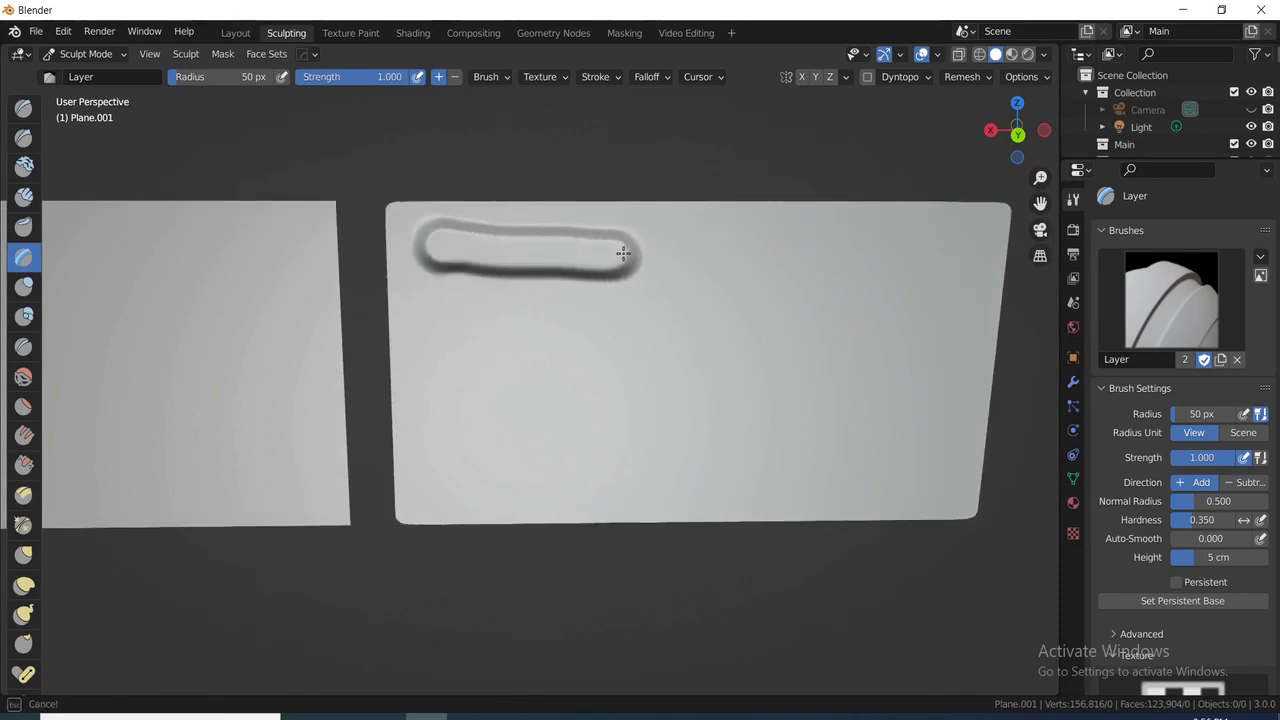
# - Sculpt two more raised horizontal bars with the Layer brush, stacked beneath the first bar on the high-resolution plane
pyautogui.moveTo(437, 306); pyautogui.dragTo(608, 309)
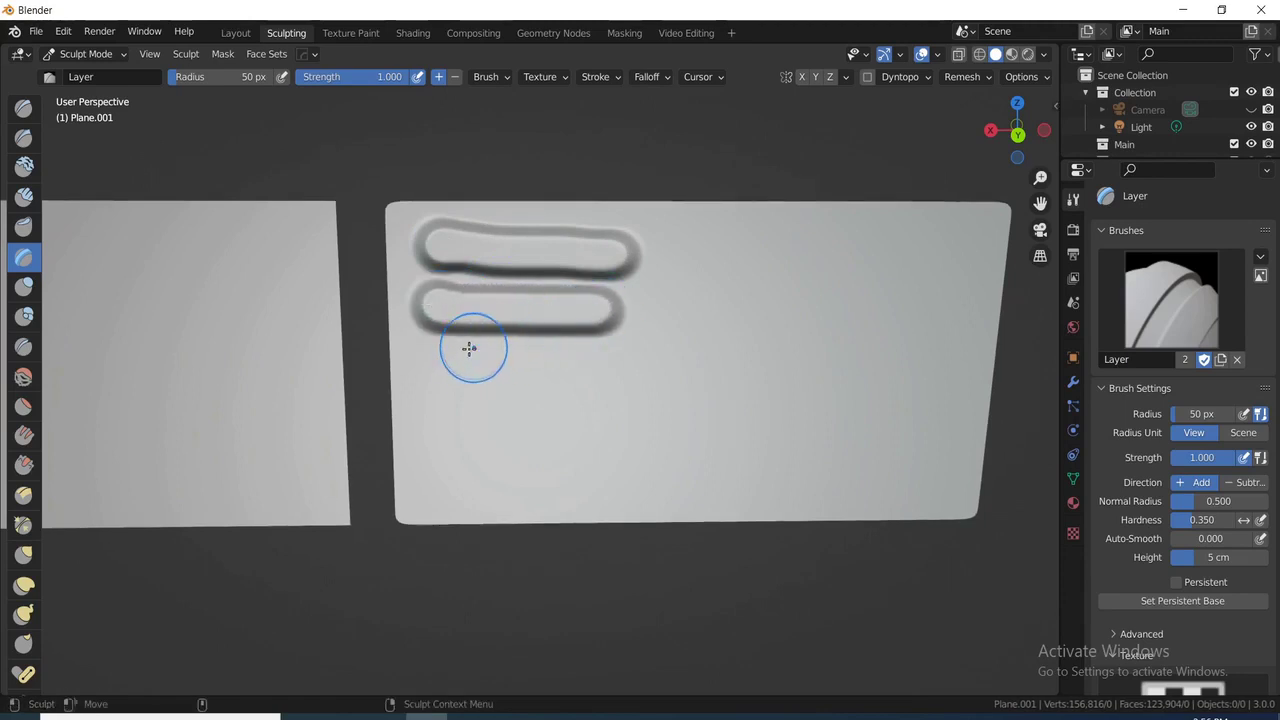
pyautogui.moveTo(434, 366); pyautogui.dragTo(598, 371)
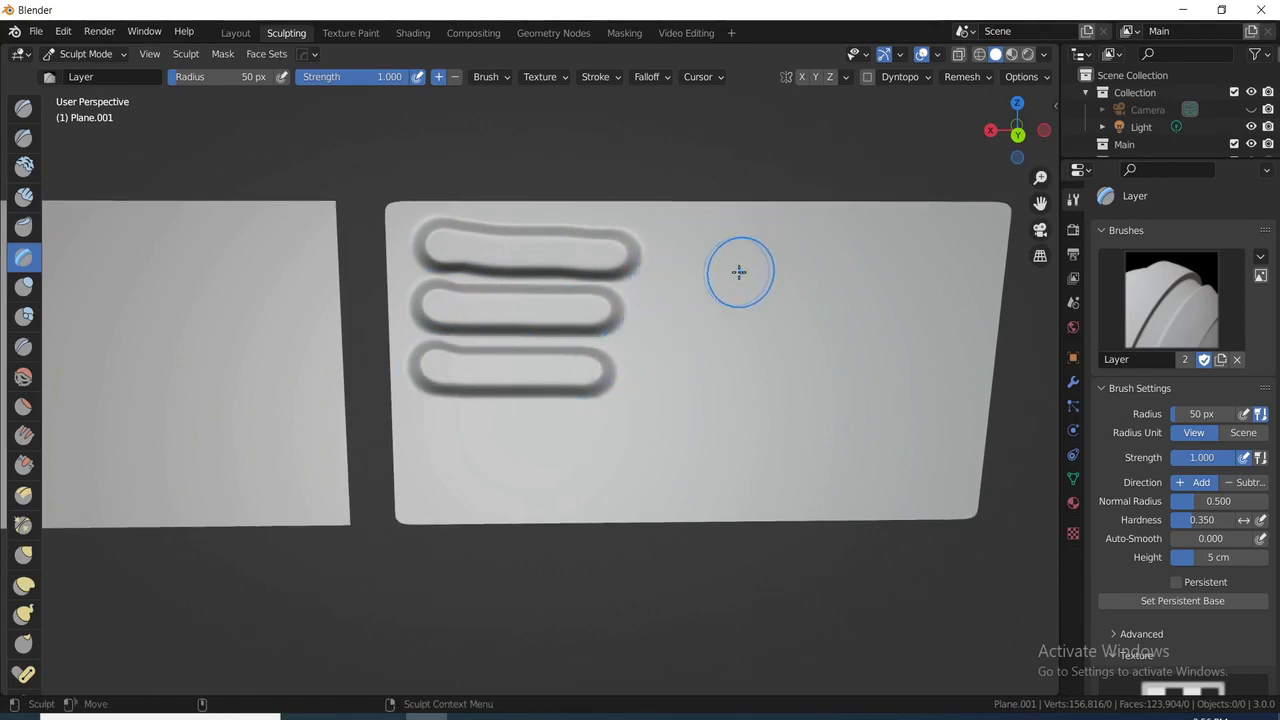
# - Check the reference picture and sculpt three raised vertical bars with the Layer brush beside the horizontal bars
pyautogui.click(550, 716)
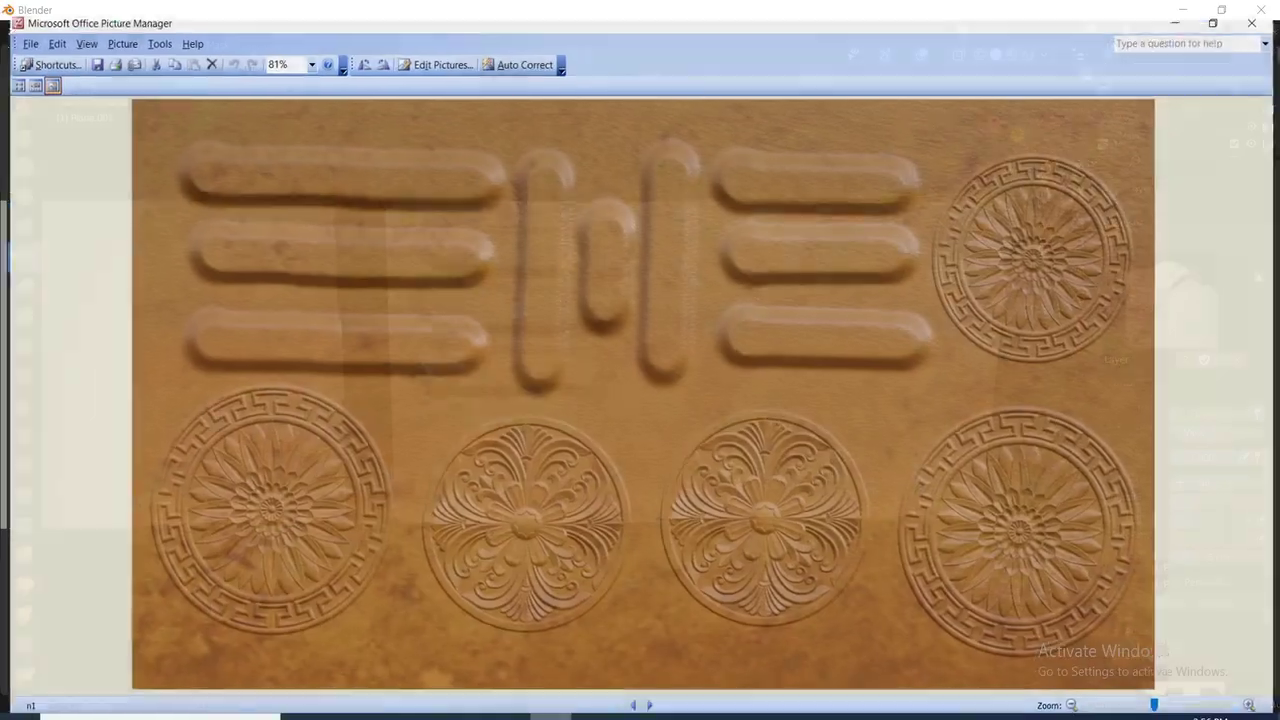
pyautogui.hotkey('alt', 'Tab')
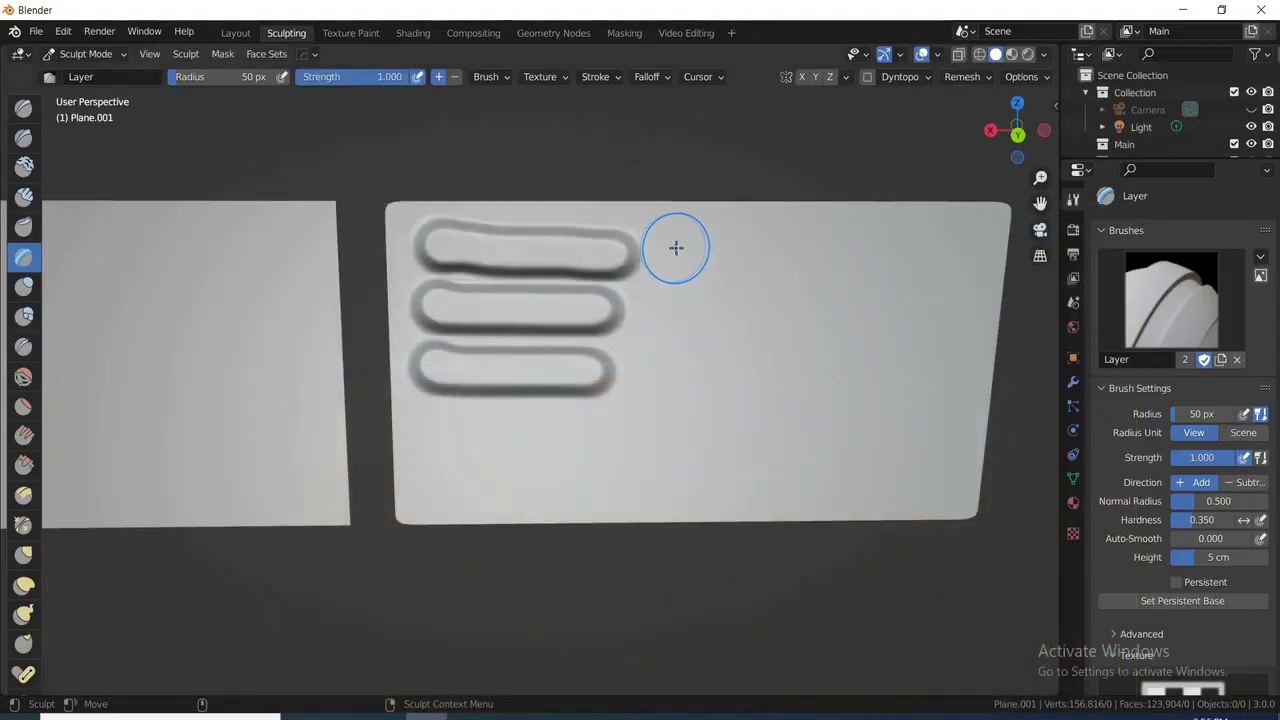
pyautogui.moveTo(676, 247); pyautogui.dragTo(669, 371)
pyautogui.moveTo(737, 240); pyautogui.dragTo(733, 388)
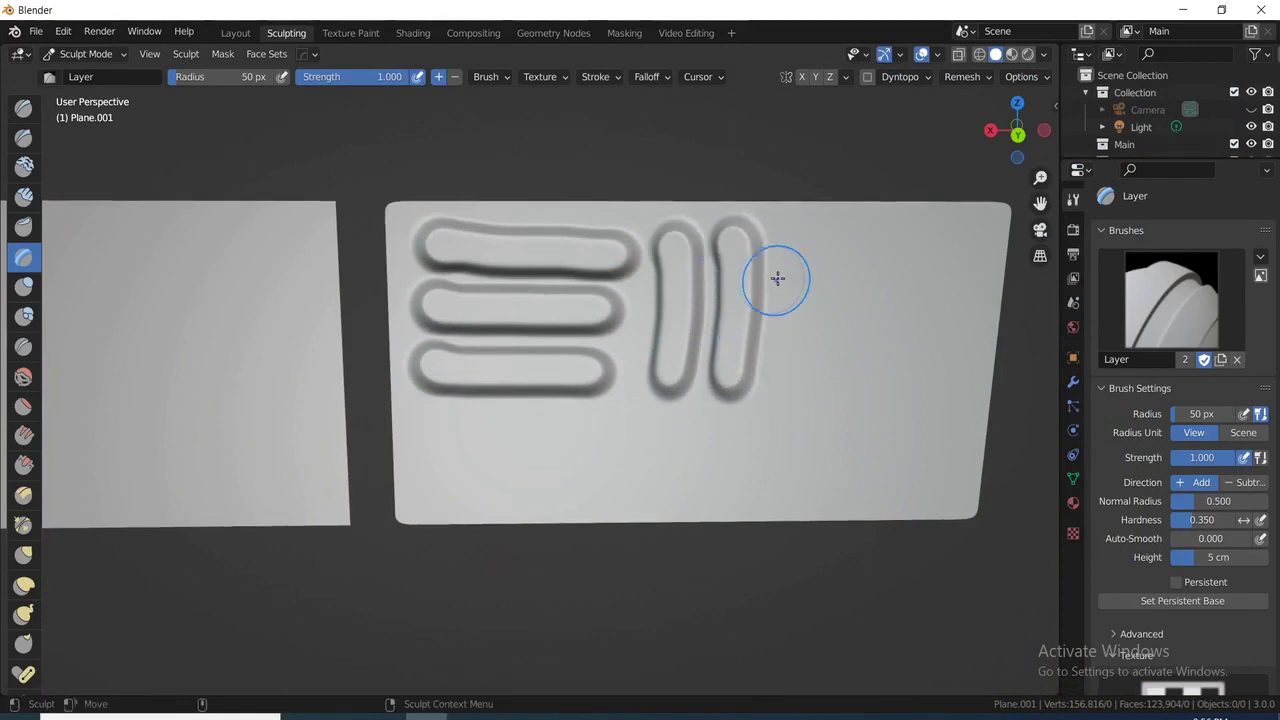
pyautogui.moveTo(778, 278)
pyautogui.mouseDown()
pyautogui.moveTo(789, 249)
pyautogui.moveTo(801, 322)
pyautogui.moveTo(785, 378)
pyautogui.moveTo(823, 314)
pyautogui.moveTo(814, 240)
pyautogui.mouseUp()
pyautogui.hotkey('ctrl', 'z')
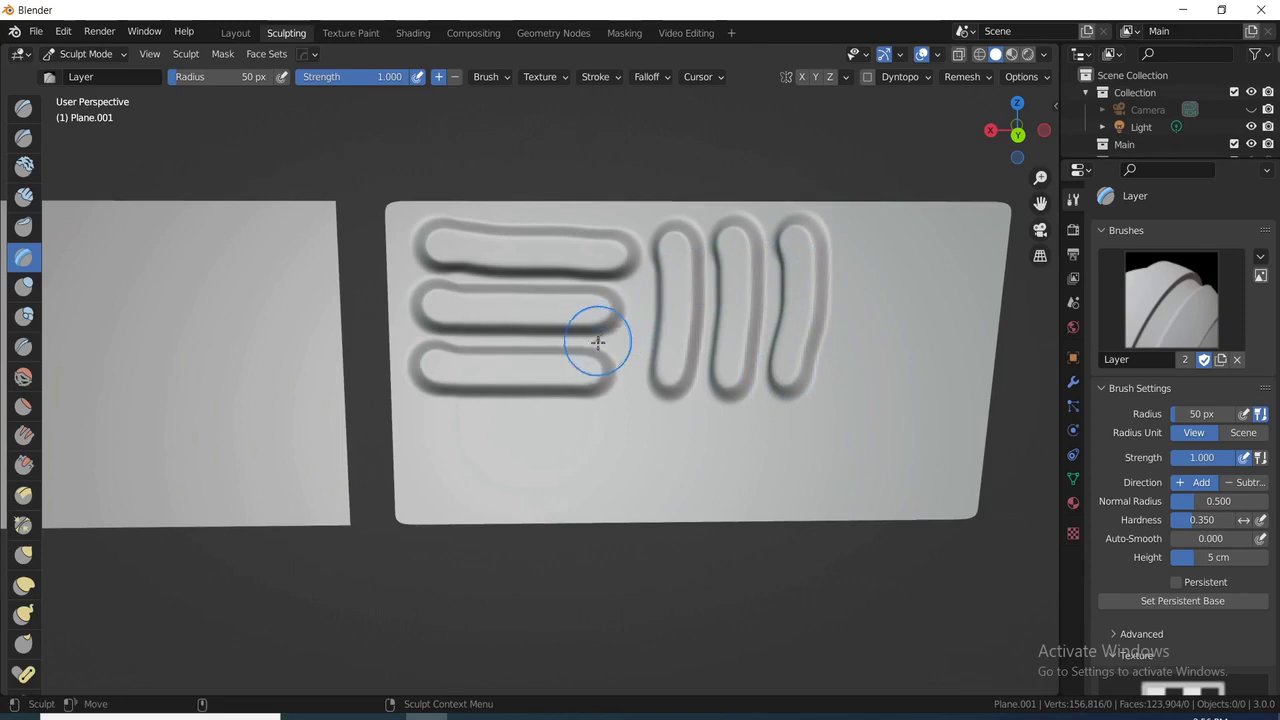
# - Stamp four raised round studs with the Layer brush, spaced in a row below the bars across the plane
pyautogui.click(439, 432)
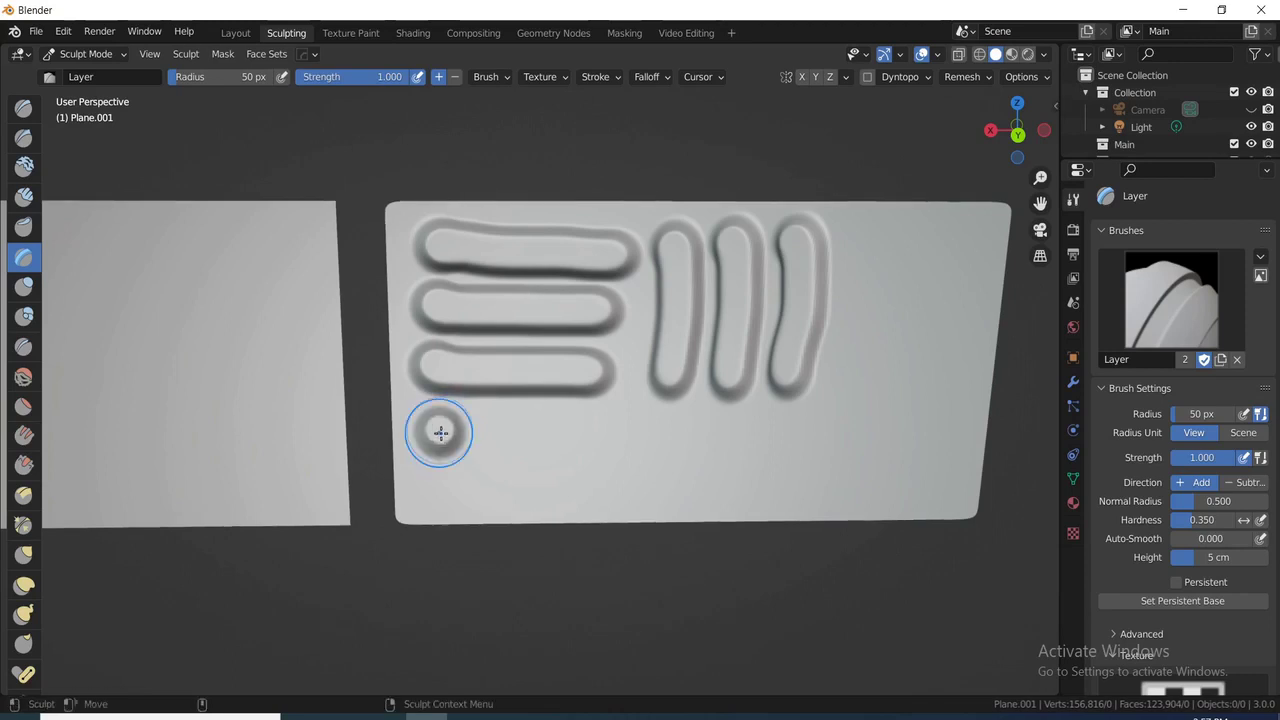
pyautogui.click(620, 432)
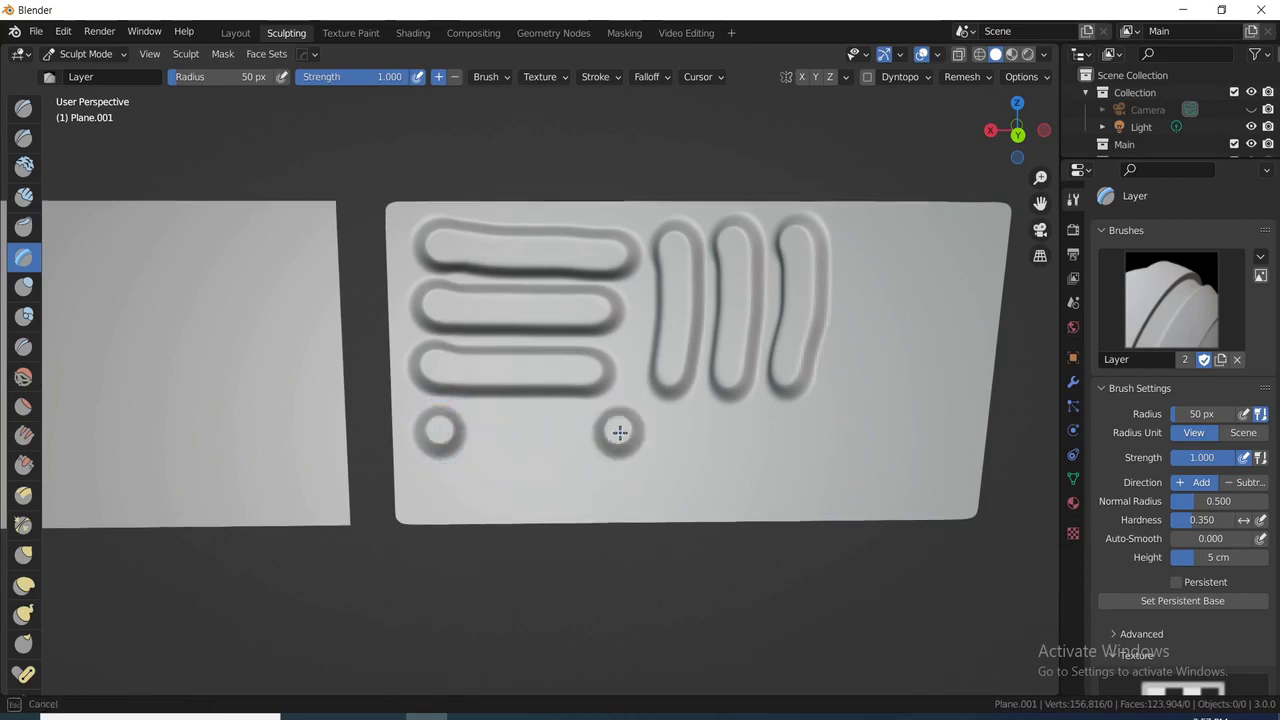
pyautogui.click(809, 440)
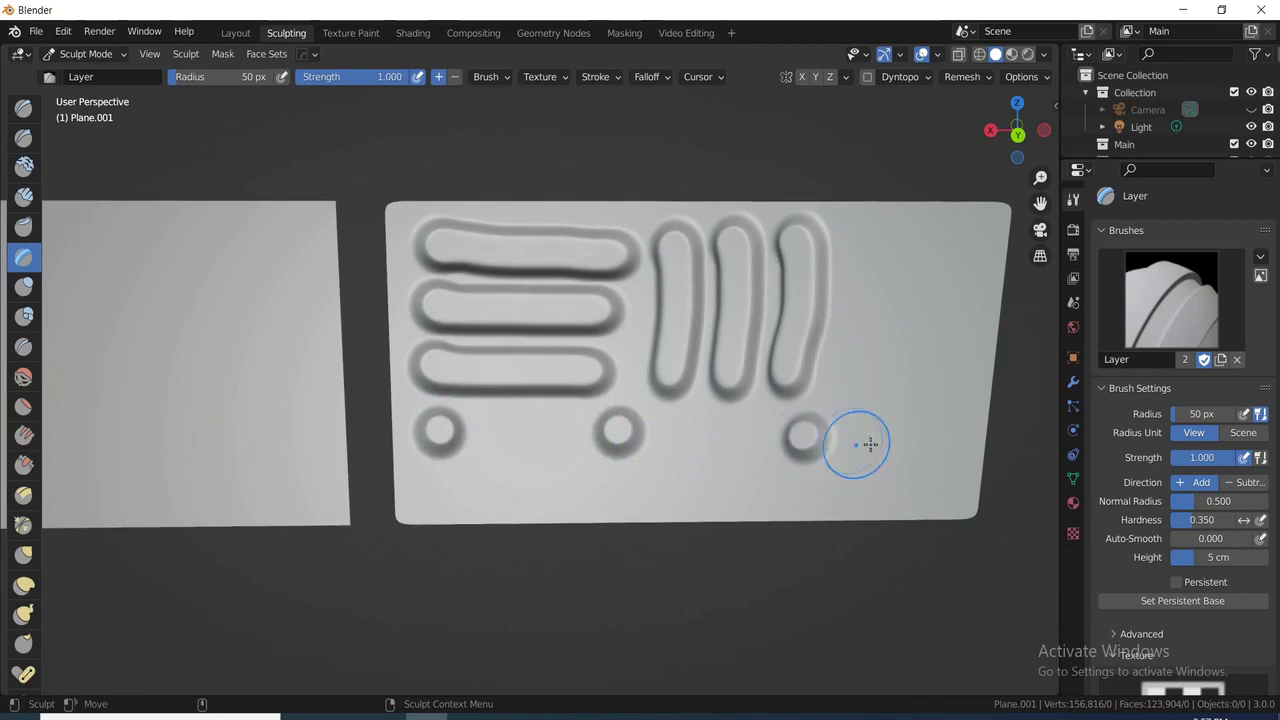
pyautogui.click(946, 448)
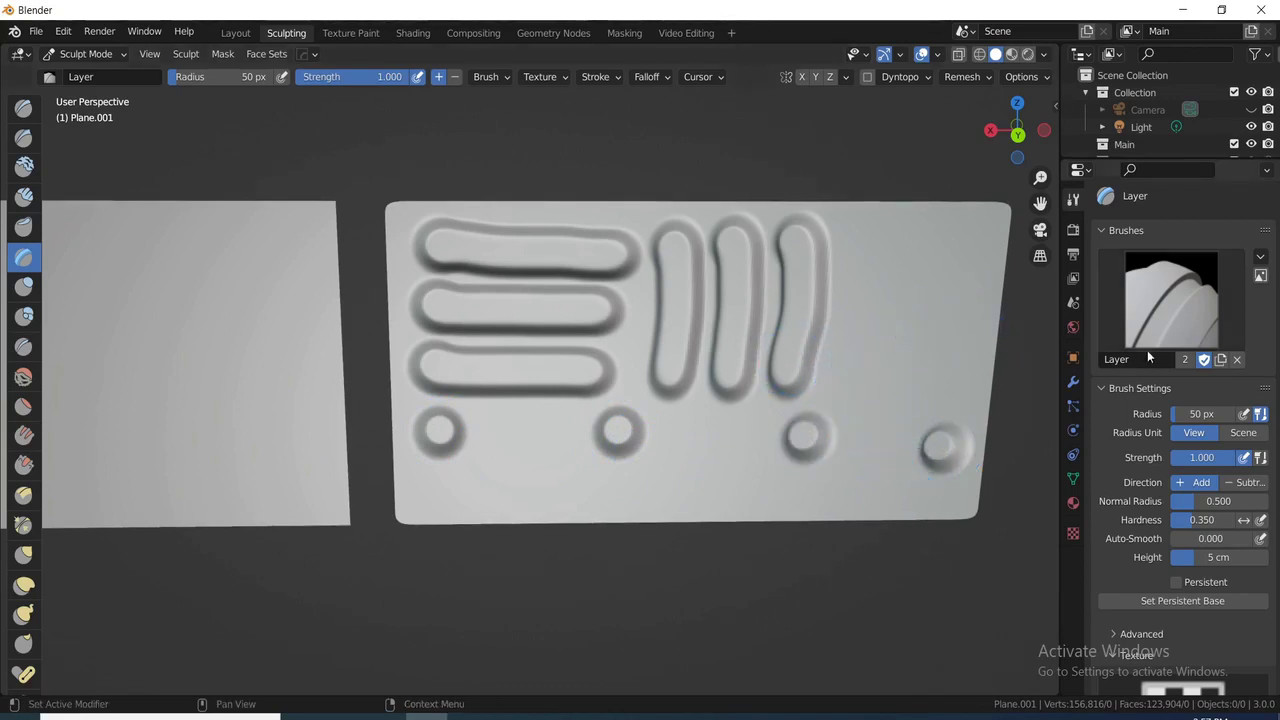
# - Review the medallions in the reference picture, add a new texture to the Layer brush, and open the texture's settings
pyautogui.scroll(-5, 1195, 567)
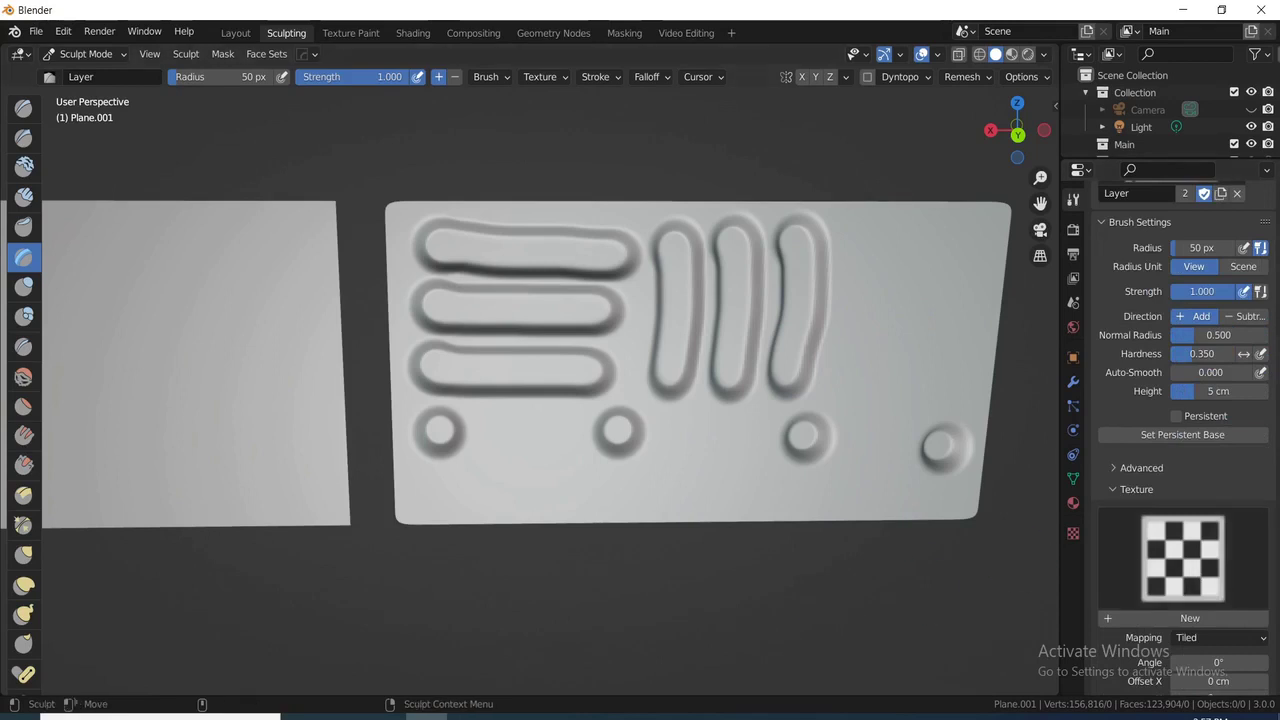
pyautogui.hotkey('alt', 'Tab')
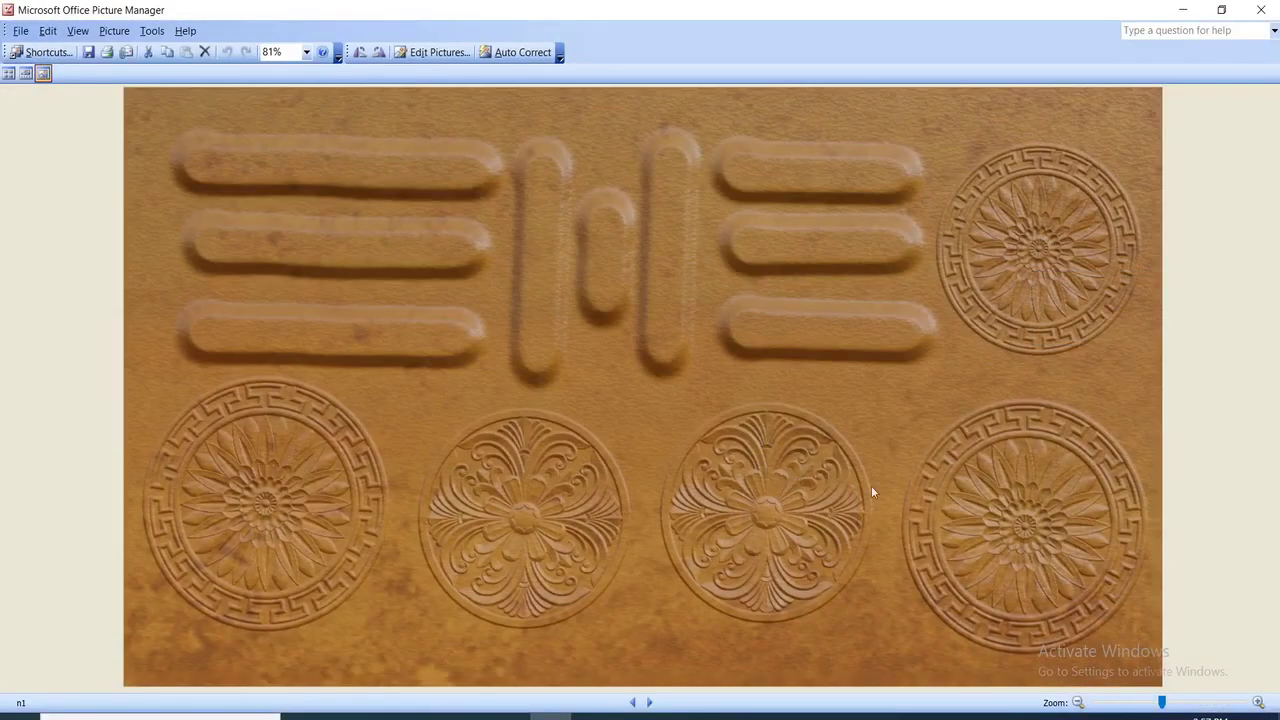
pyautogui.click(1182, 9)
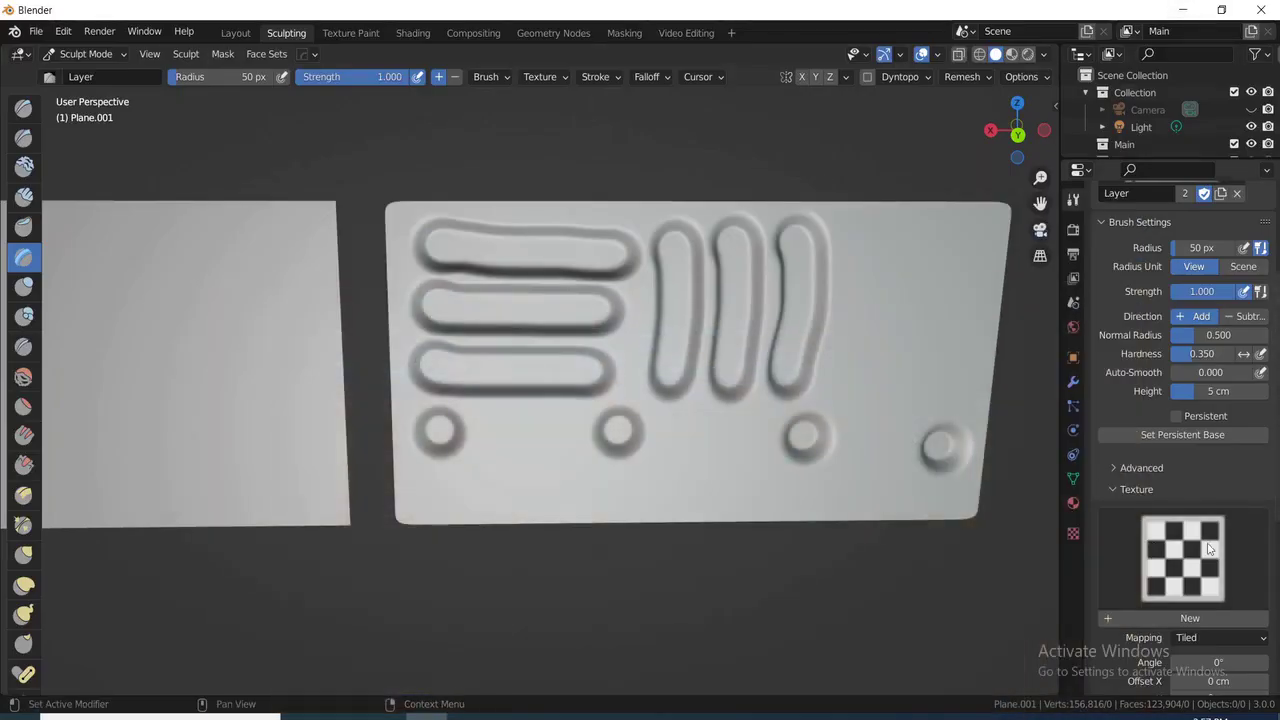
pyautogui.scroll(-2, 1186, 554)
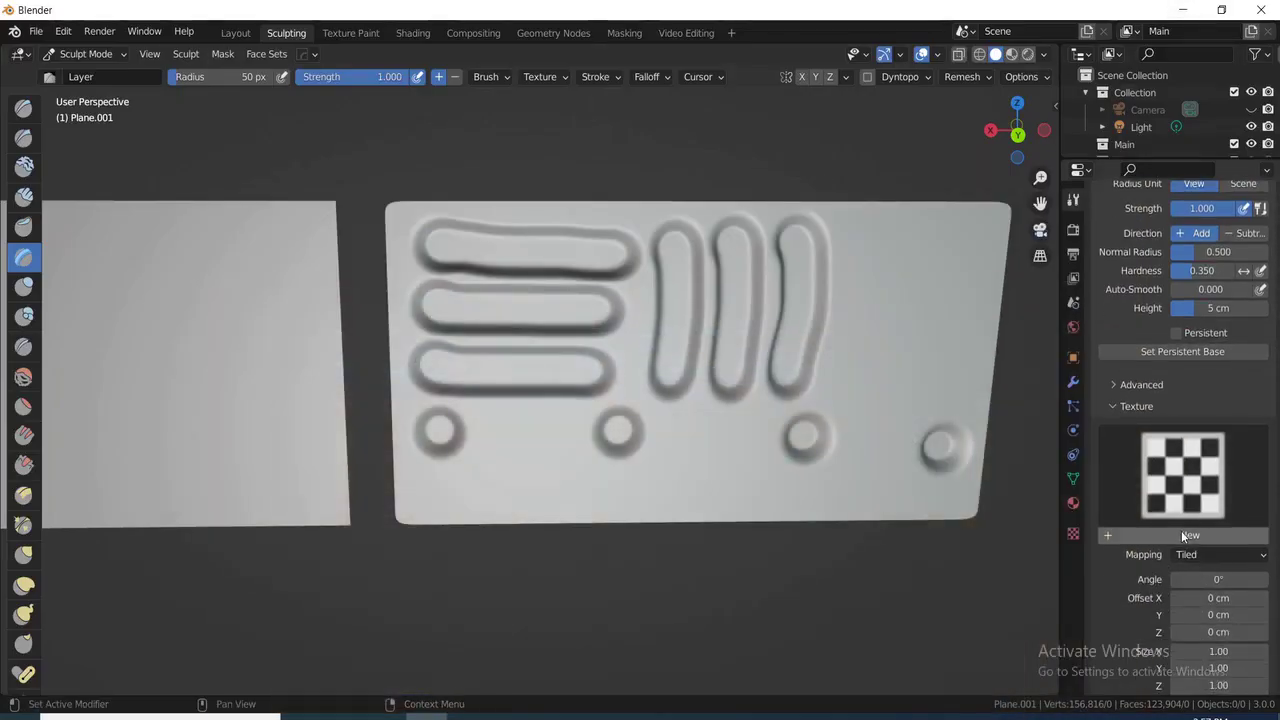
pyautogui.click(1183, 533)
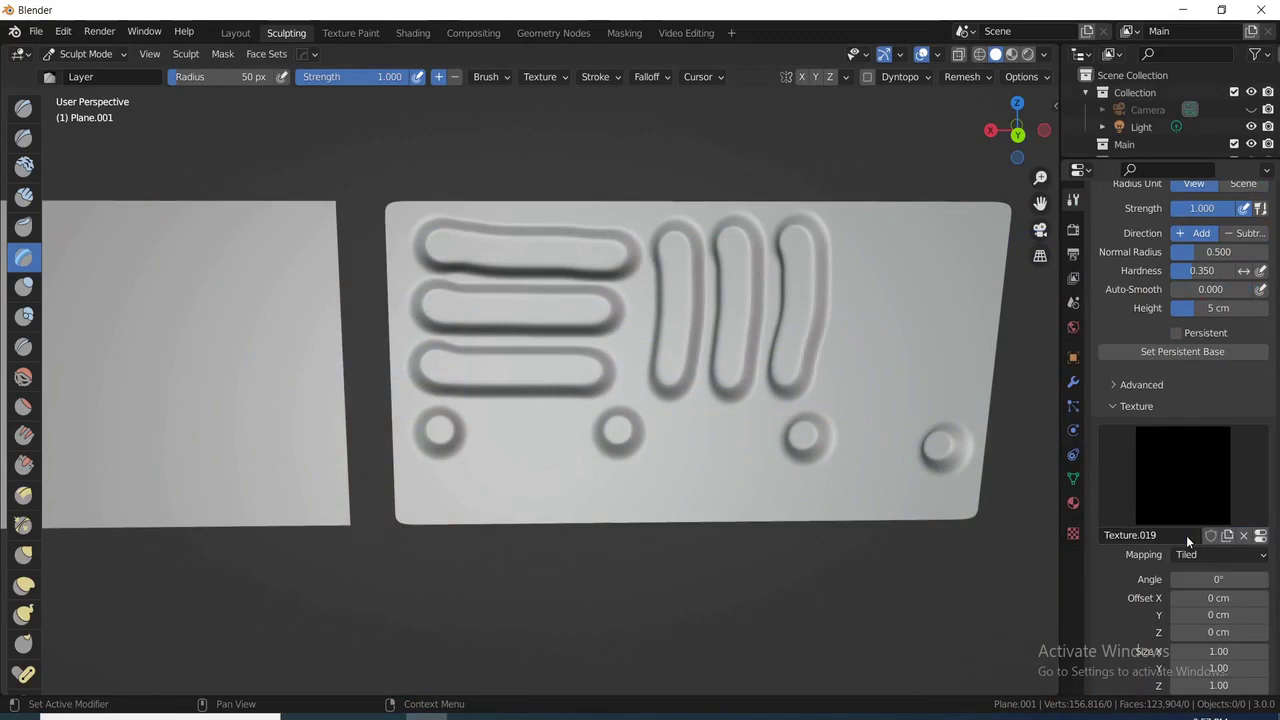
pyautogui.click(1260, 536)
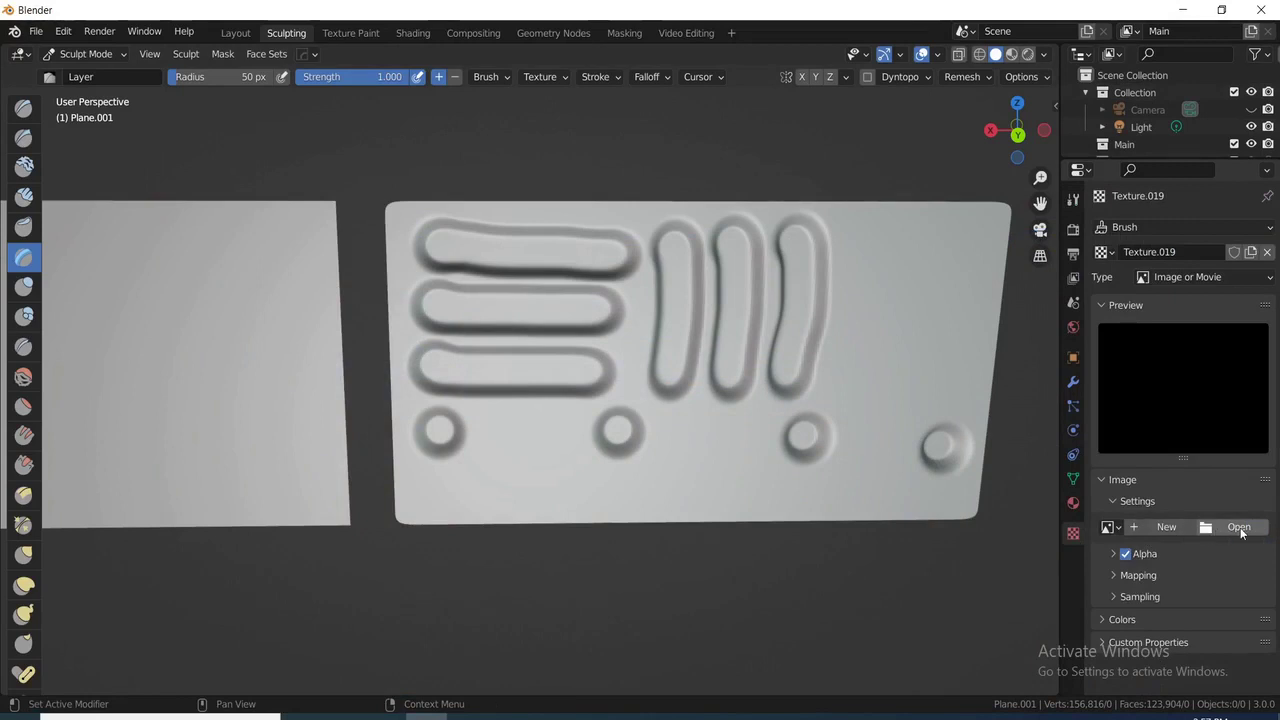
# - Load the medallion image 2.psd from the Chinese alphas folder in Documents\Blender\Alphas into the brush texture
pyautogui.click(1241, 529)
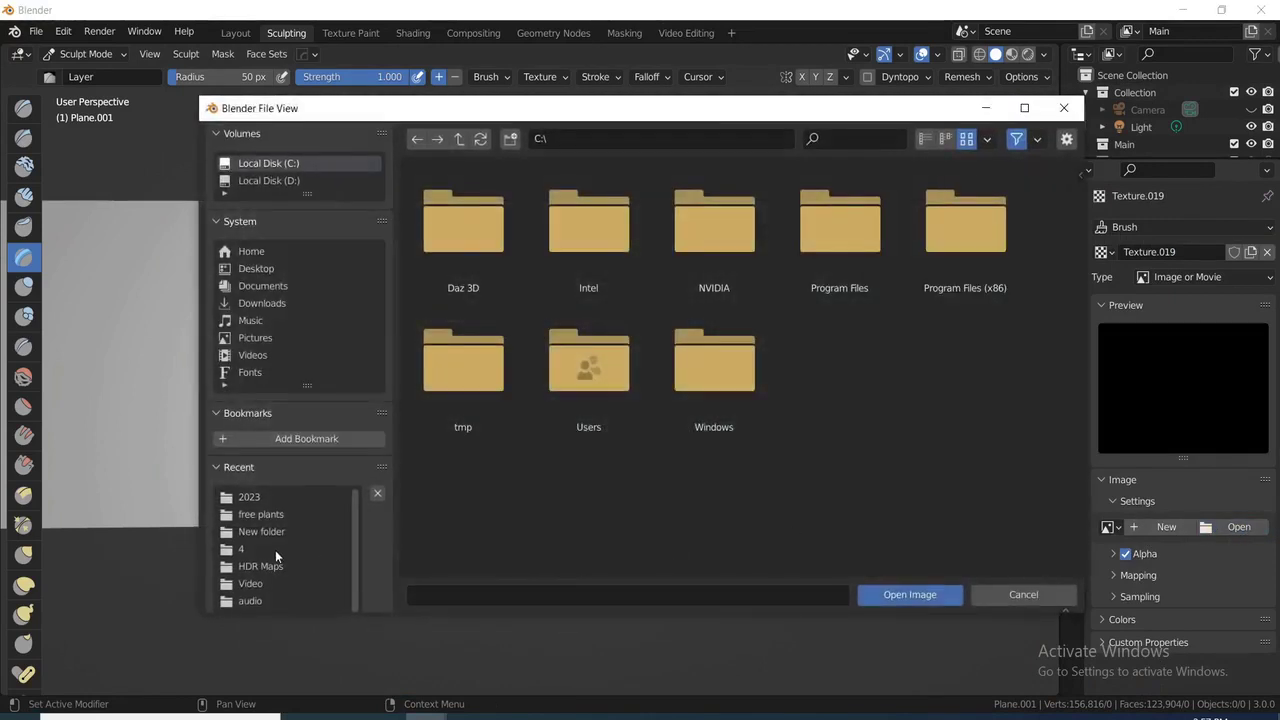
pyautogui.click(252, 514)
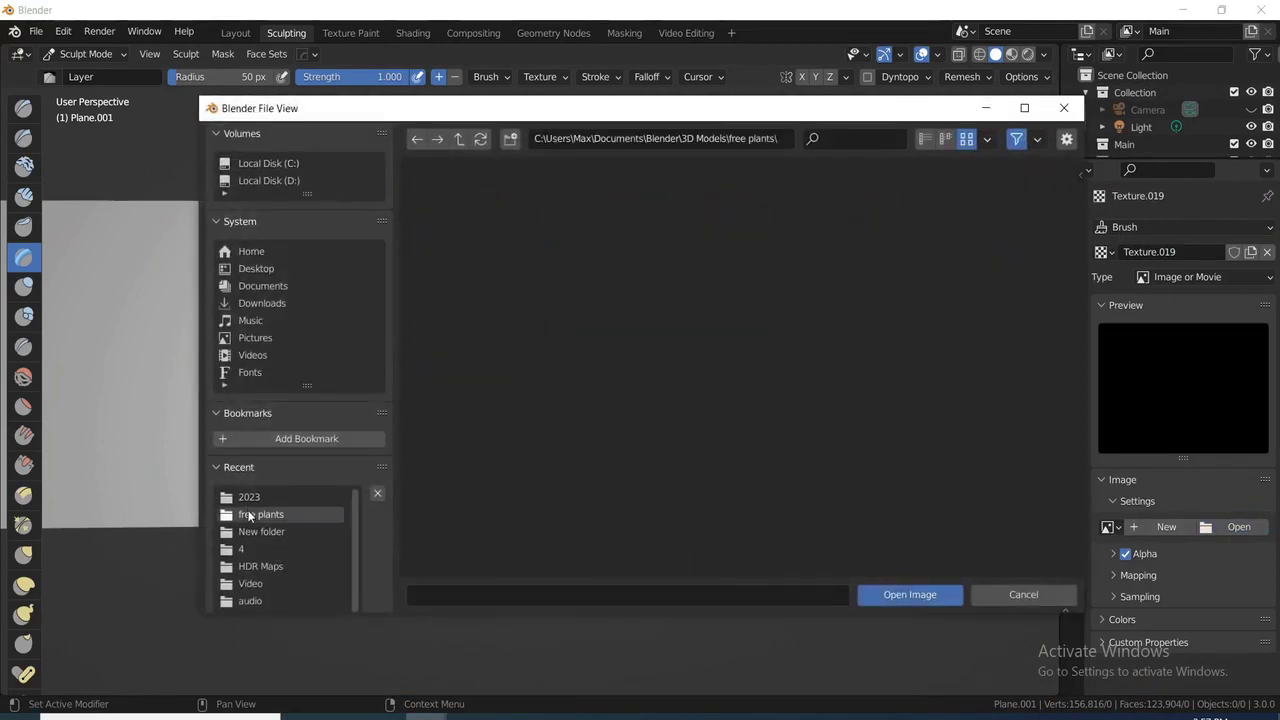
pyautogui.click(271, 285)
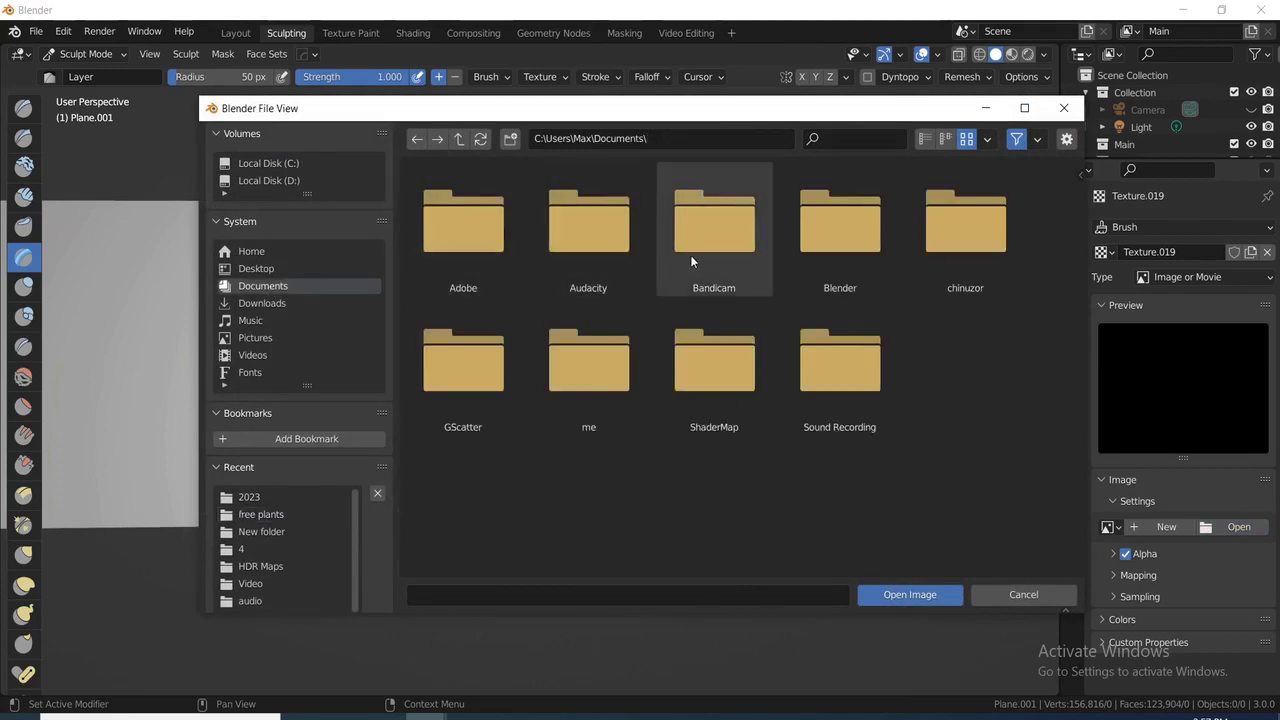
pyautogui.doubleClick(849, 247)
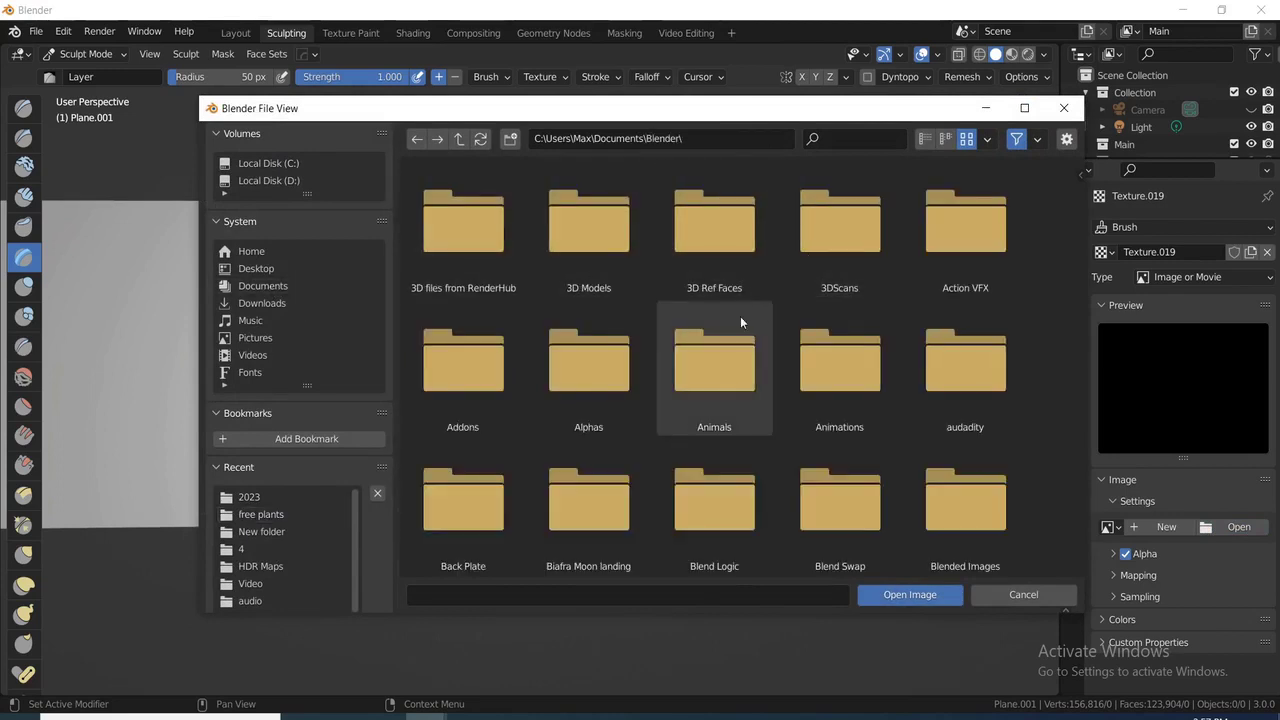
pyautogui.doubleClick(547, 370)
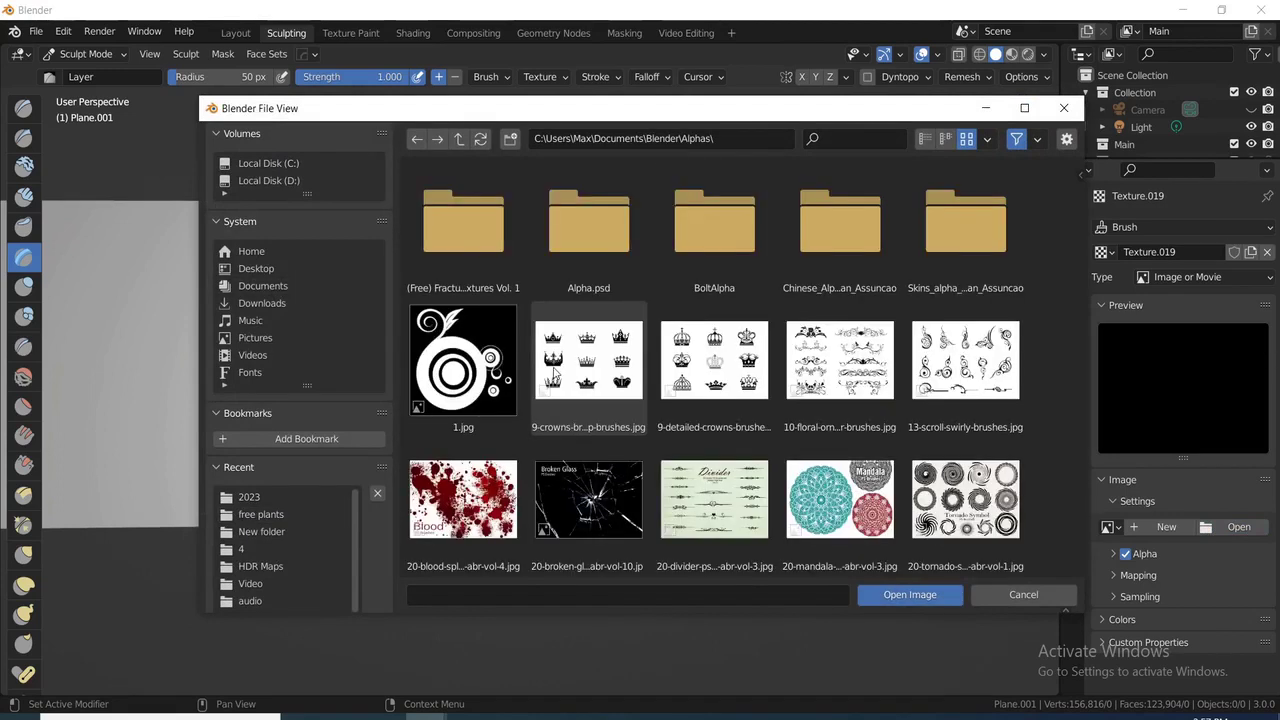
pyautogui.doubleClick(819, 252)
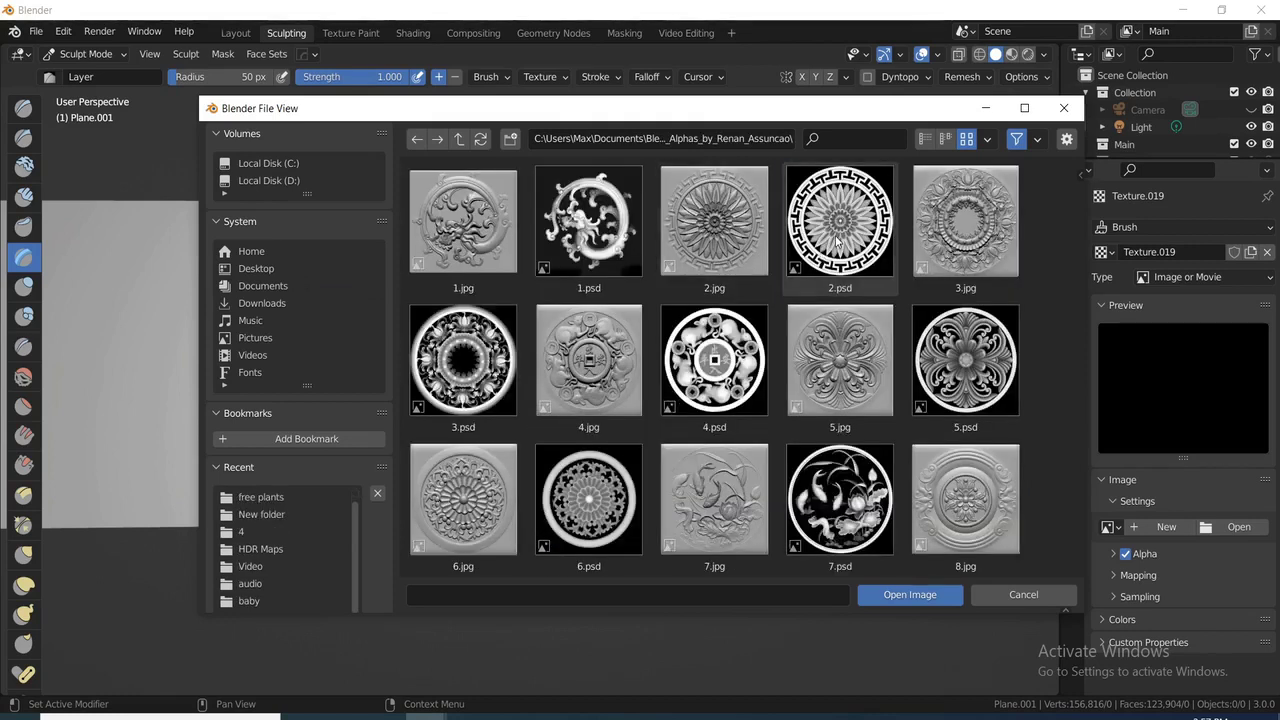
pyautogui.doubleClick(850, 234)
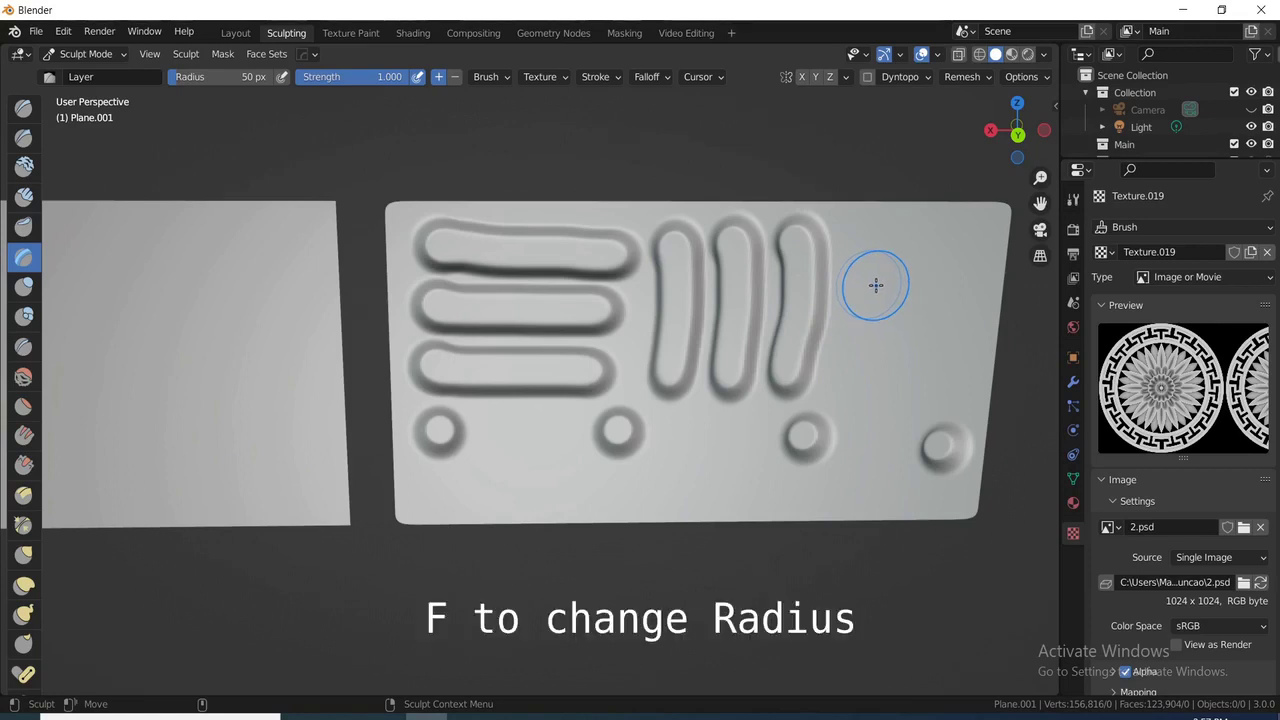
# - Set the sculpting brush radius to 100 px
pyautogui.press('f')
pyautogui.click(926, 307)
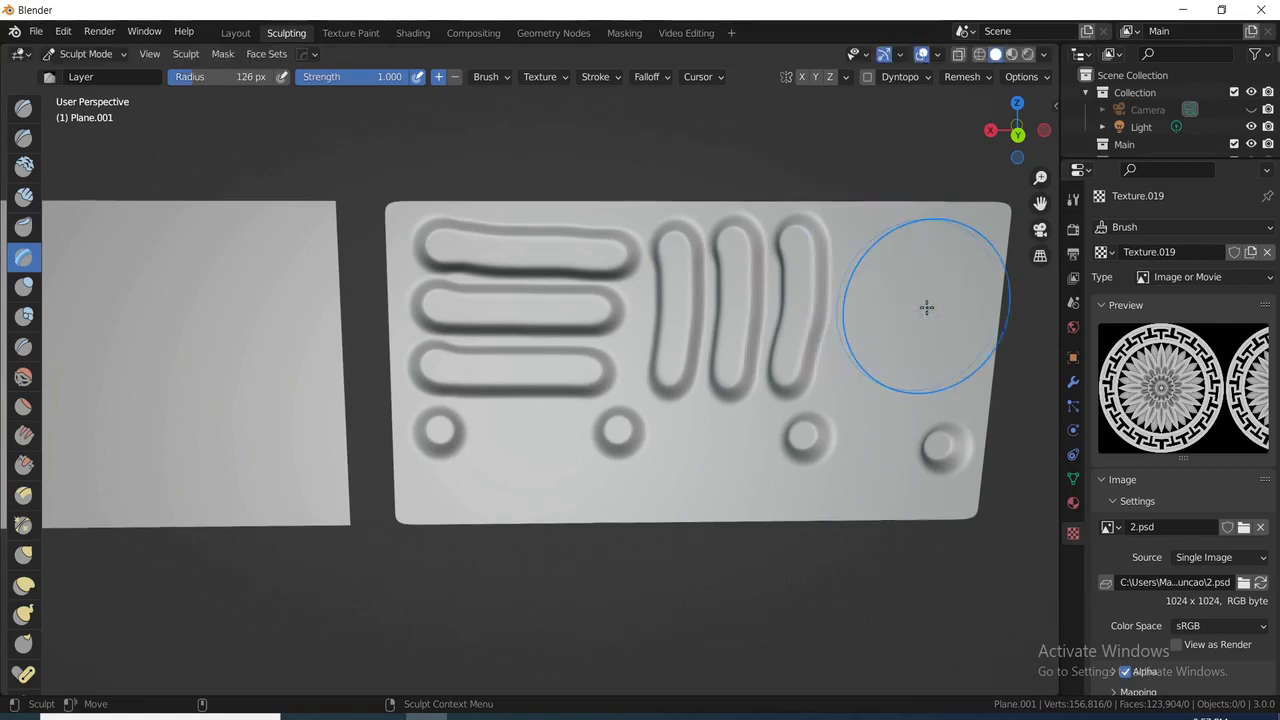
pyautogui.press('f')
pyautogui.click(886, 290)
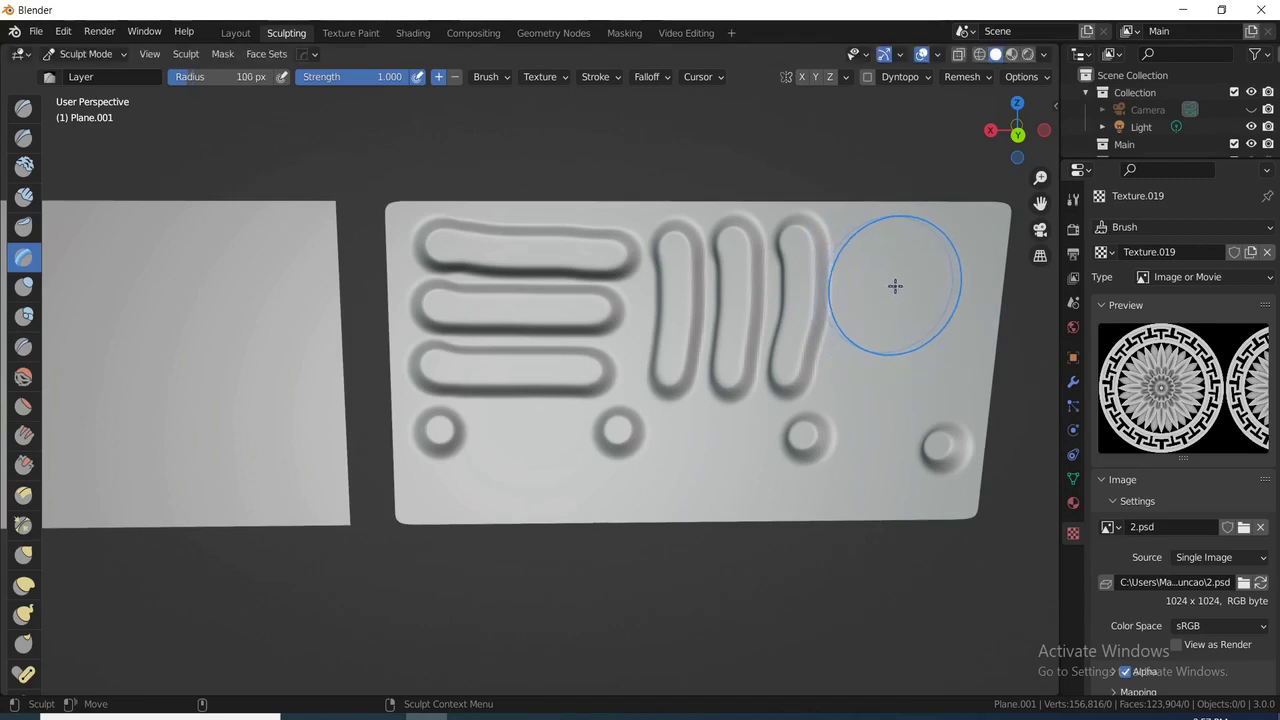
# - Try a textured Layer brush stroke on the empty upper-right area of the plane and undo it
pyautogui.moveTo(894, 286)
pyautogui.mouseDown()
pyautogui.moveTo(920, 336)
pyautogui.moveTo(929, 271)
pyautogui.moveTo(995, 272)
pyautogui.mouseUp()
pyautogui.keyDown('ctrl'); pyautogui.moveTo(995, 272); pyautogui.dragTo(920, 290, button='middle'); pyautogui.keyUp('ctrl')
pyautogui.hotkey('ctrl', 'z')
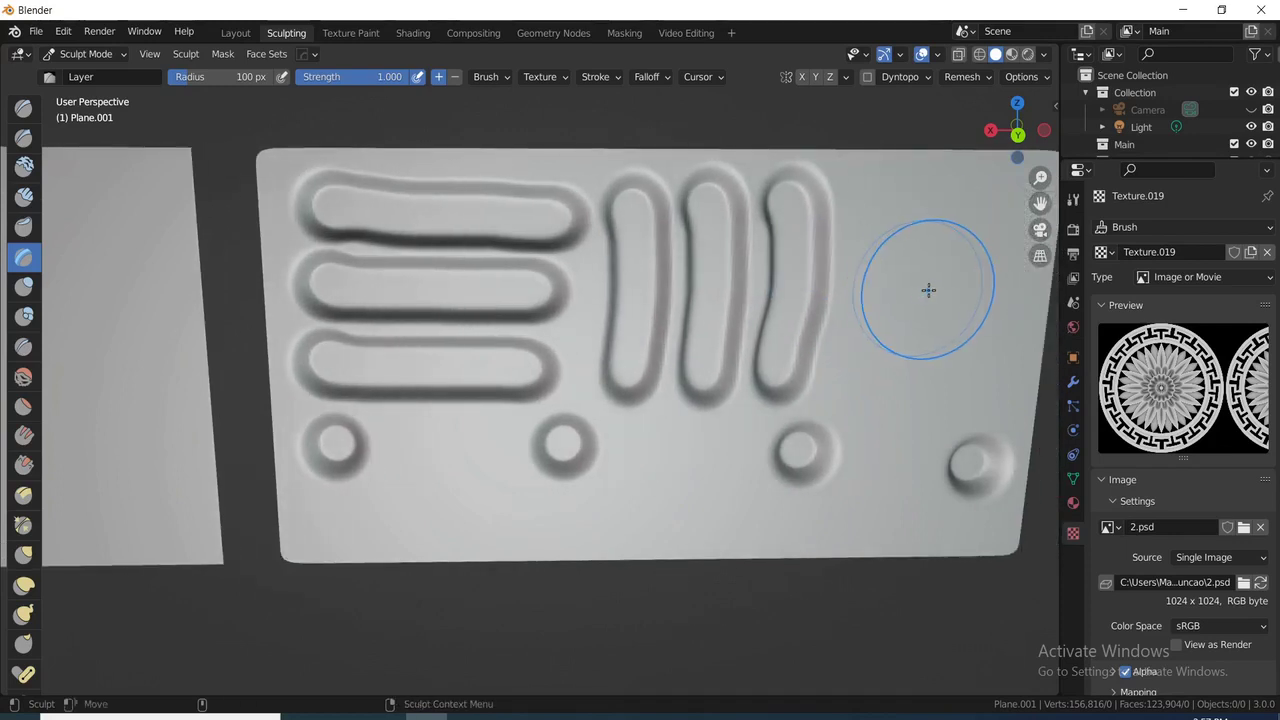
# - Switch to the Clay brush and set its strength to 1
pyautogui.click(24, 167)
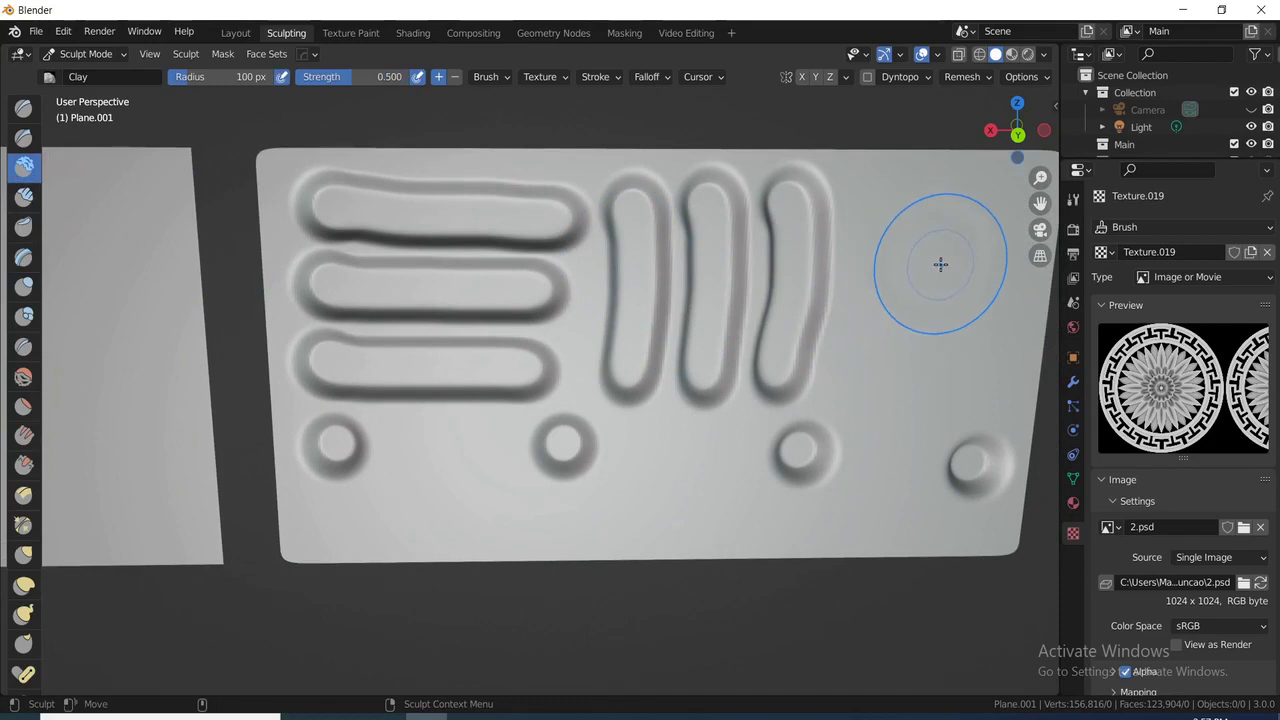
pyautogui.hotkey('ctrl', 'z')
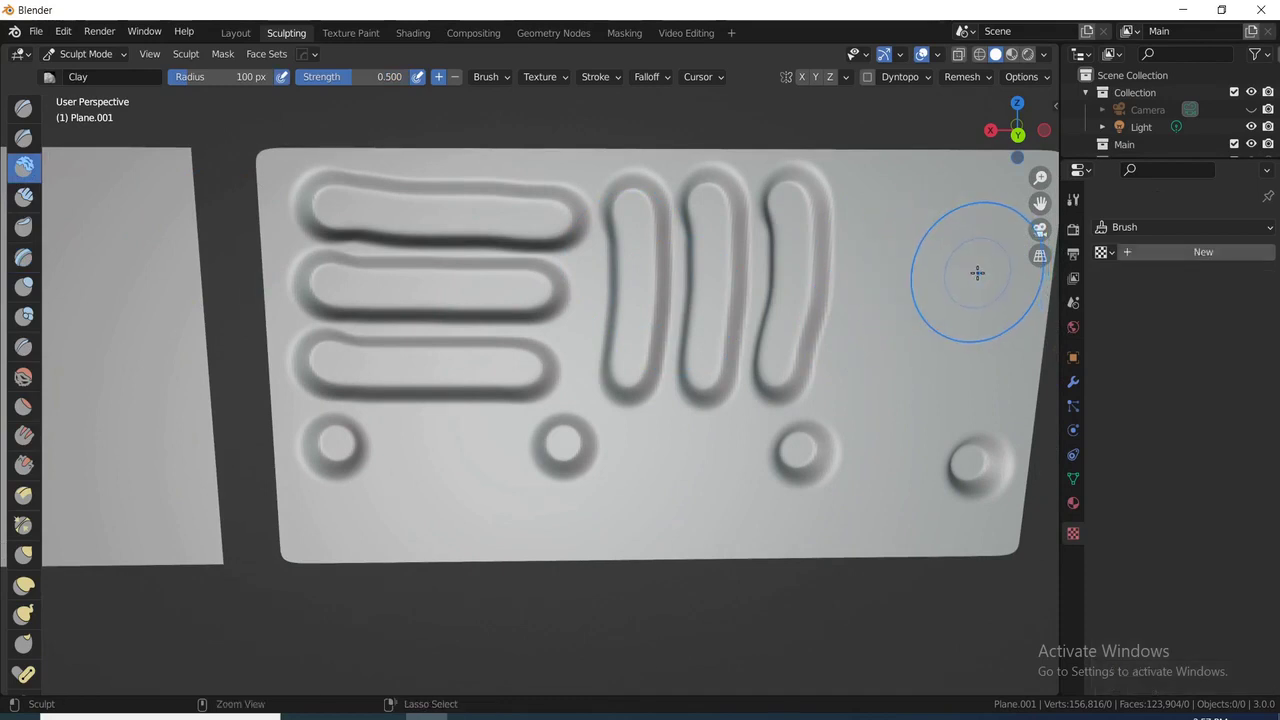
pyautogui.click(334, 80)
pyautogui.write('1')
pyautogui.press('Return')
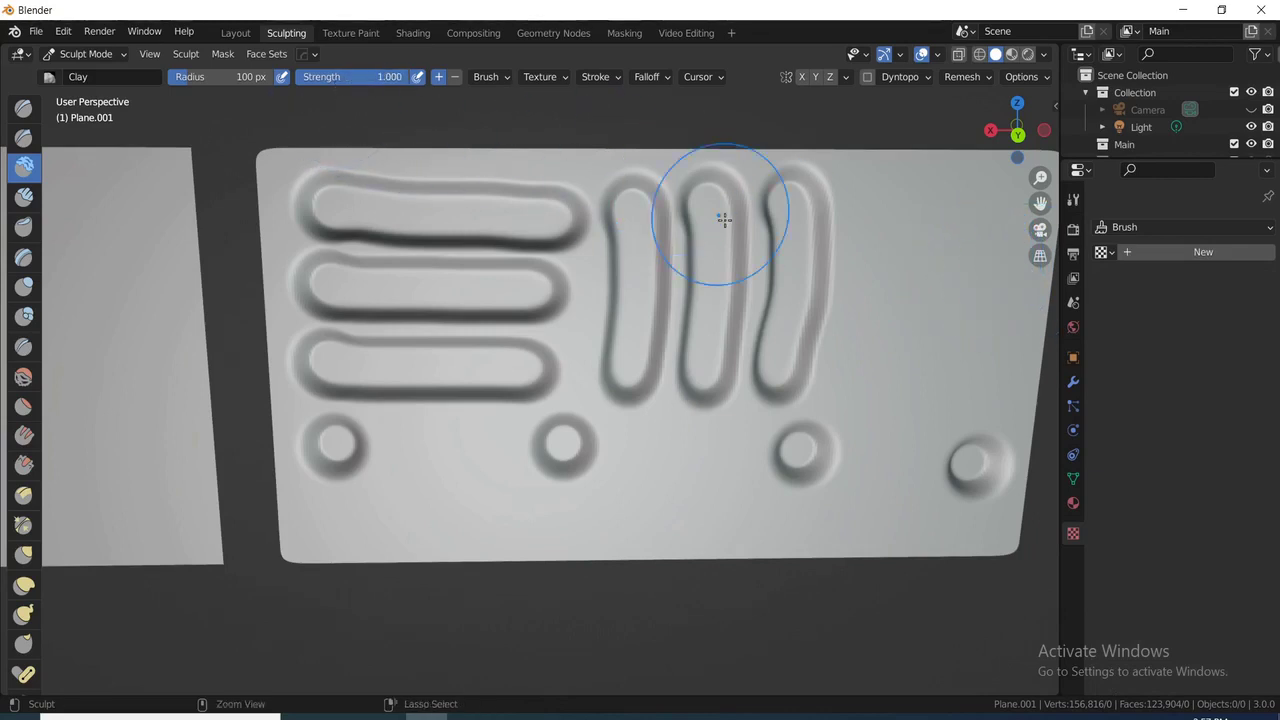
# - Try an untextured Clay brush stroke on the plane's empty upper-right area and undo it
pyautogui.keyDown('shift'); pyautogui.moveTo(771, 240); pyautogui.dragTo(731, 243, button='middle'); pyautogui.keyUp('shift')
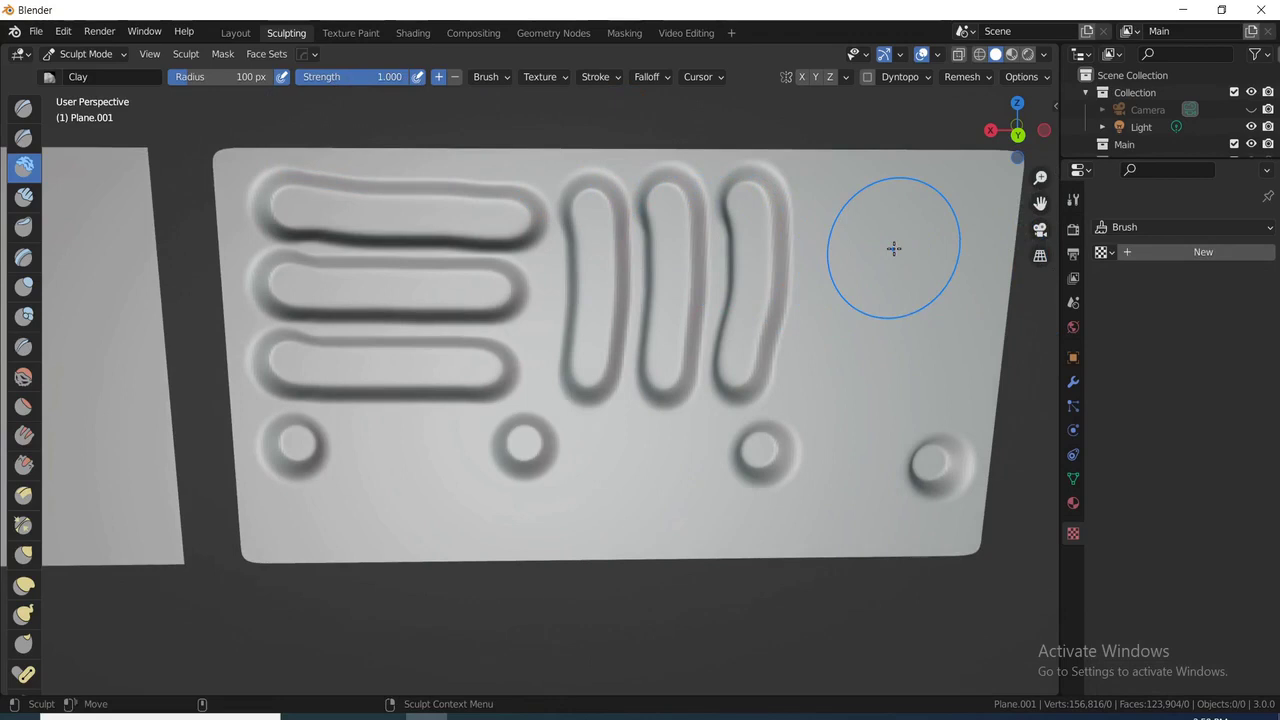
pyautogui.moveTo(894, 249)
pyautogui.mouseDown()
pyautogui.moveTo(880, 271)
pyautogui.moveTo(909, 280)
pyautogui.moveTo(914, 268)
pyautogui.moveTo(914, 280)
pyautogui.mouseUp()
pyautogui.moveTo(914, 280)
pyautogui.mouseDown(button='middle')
pyautogui.moveTo(837, 314)
pyautogui.moveTo(860, 315)
pyautogui.moveTo(900, 277)
pyautogui.mouseUp(button='middle')
pyautogui.hotkey('ctrl', 'z')
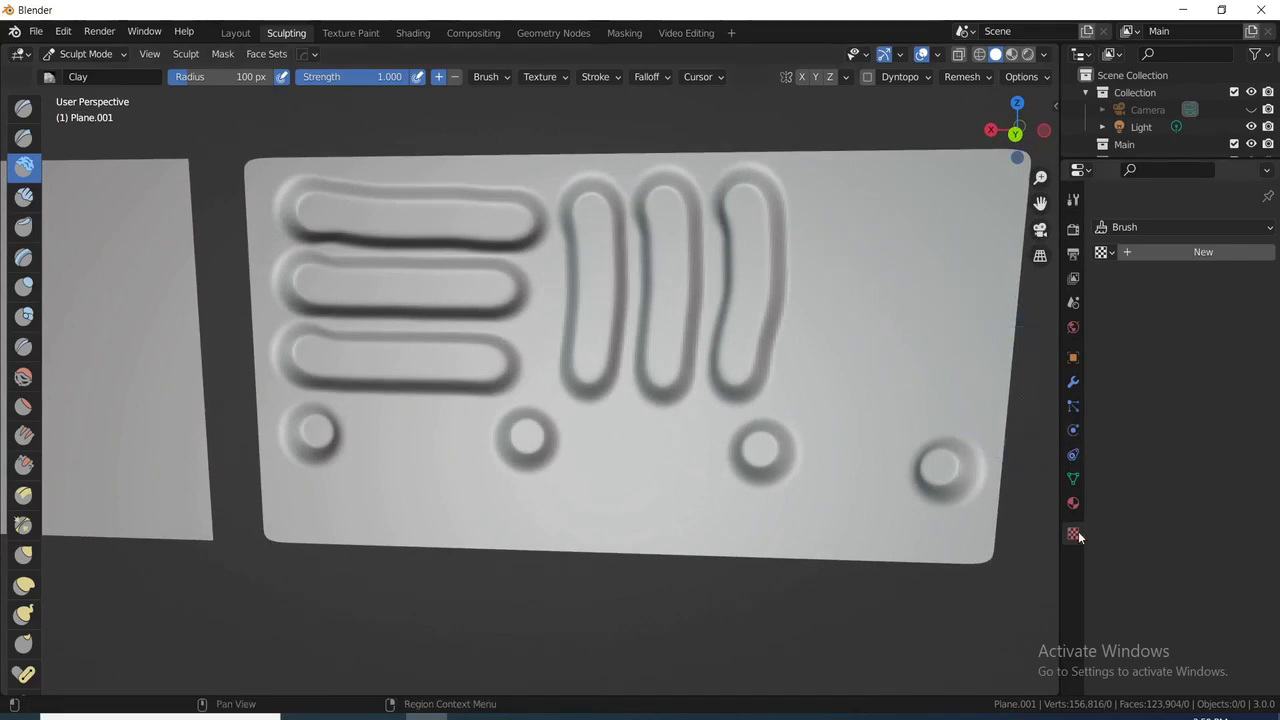
# - Assign the existing Texture.019 to the Clay brush and stamp it on the plane's empty upper-right area
pyautogui.click(1072, 229)
pyautogui.scroll(-8, 1183, 520)
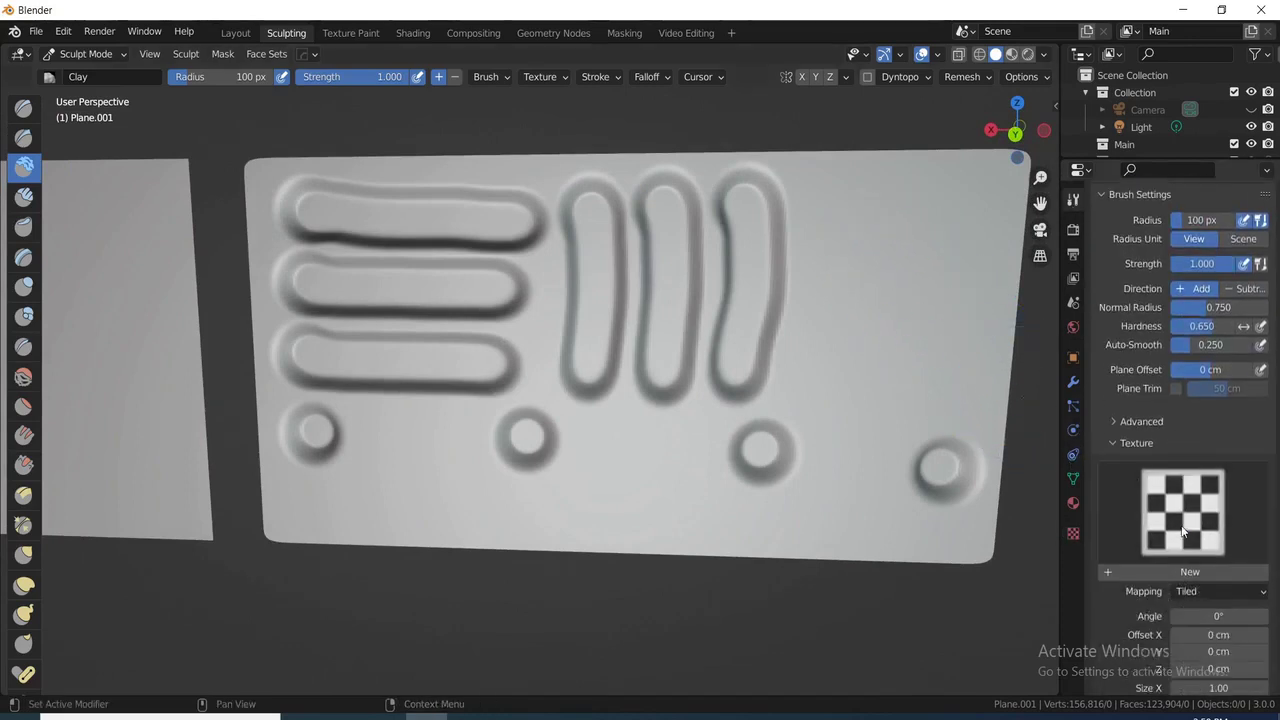
pyautogui.click(1184, 505)
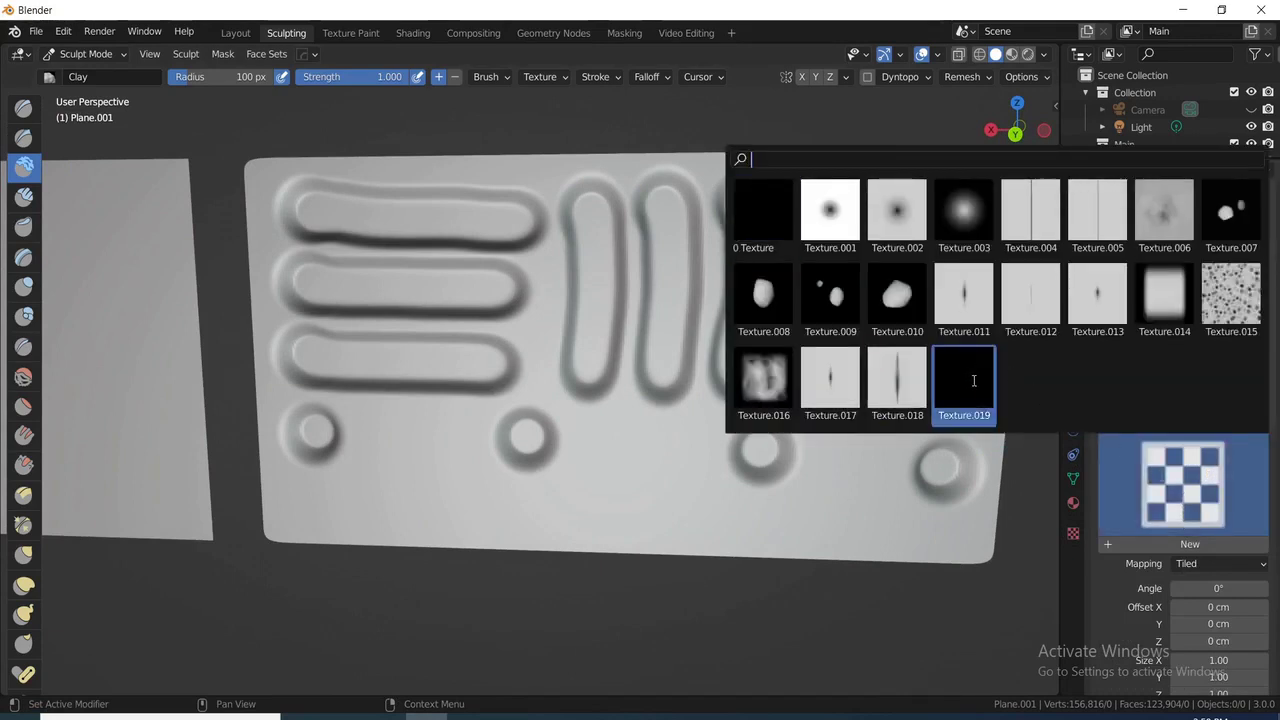
pyautogui.click(963, 380)
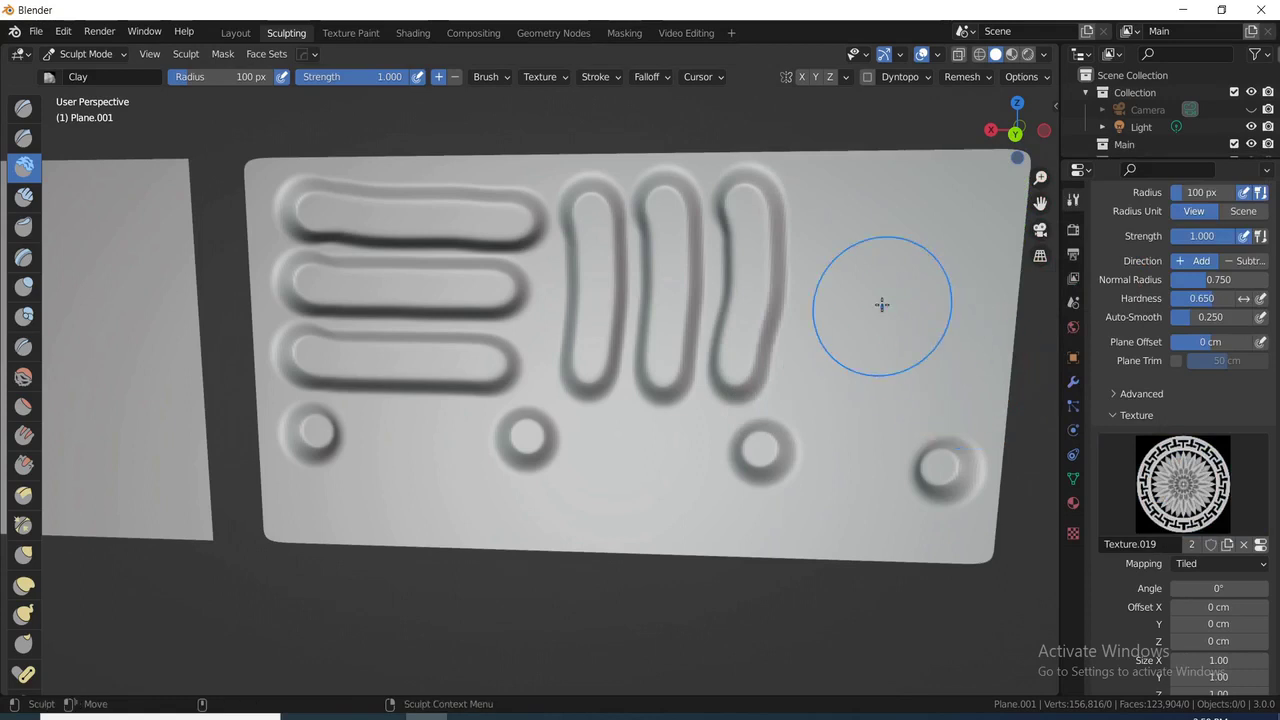
pyautogui.click(894, 247)
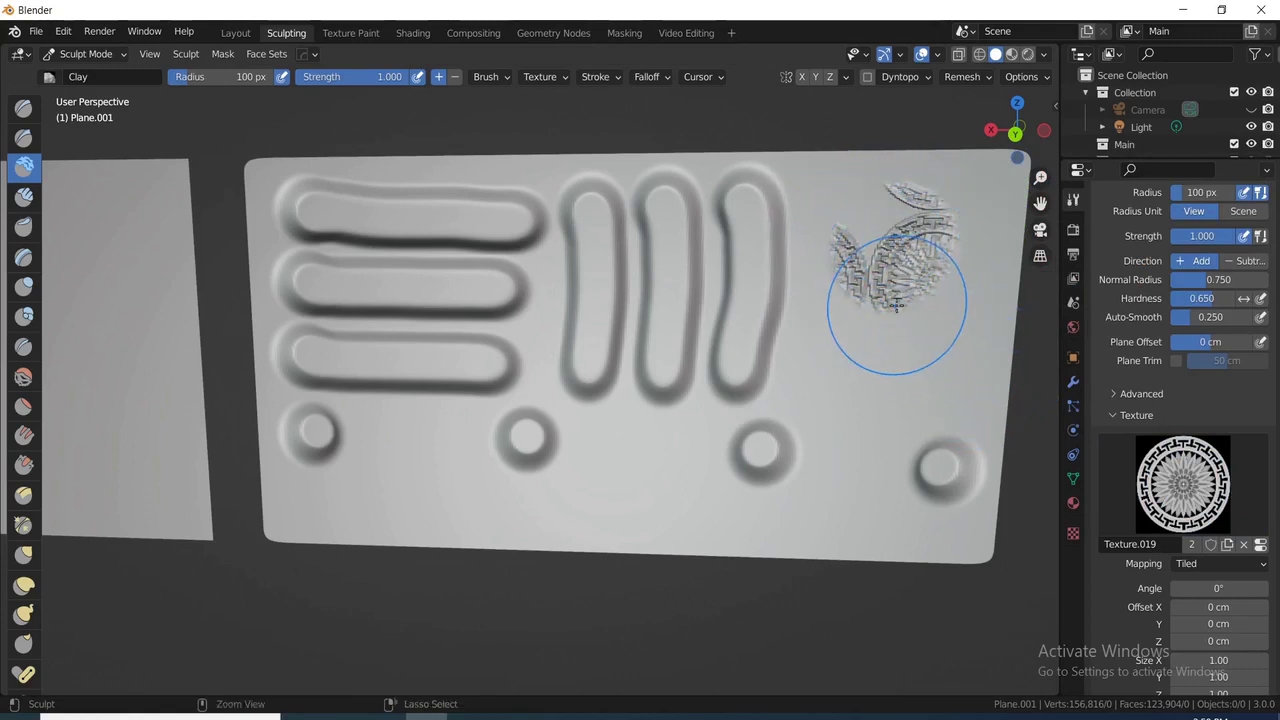
# - Undo the last texture stamp and set the Clay brush texture's mapping to View Plane
pyautogui.hotkey('ctrl', 'z')
pyautogui.scroll(-1, 1183, 553)
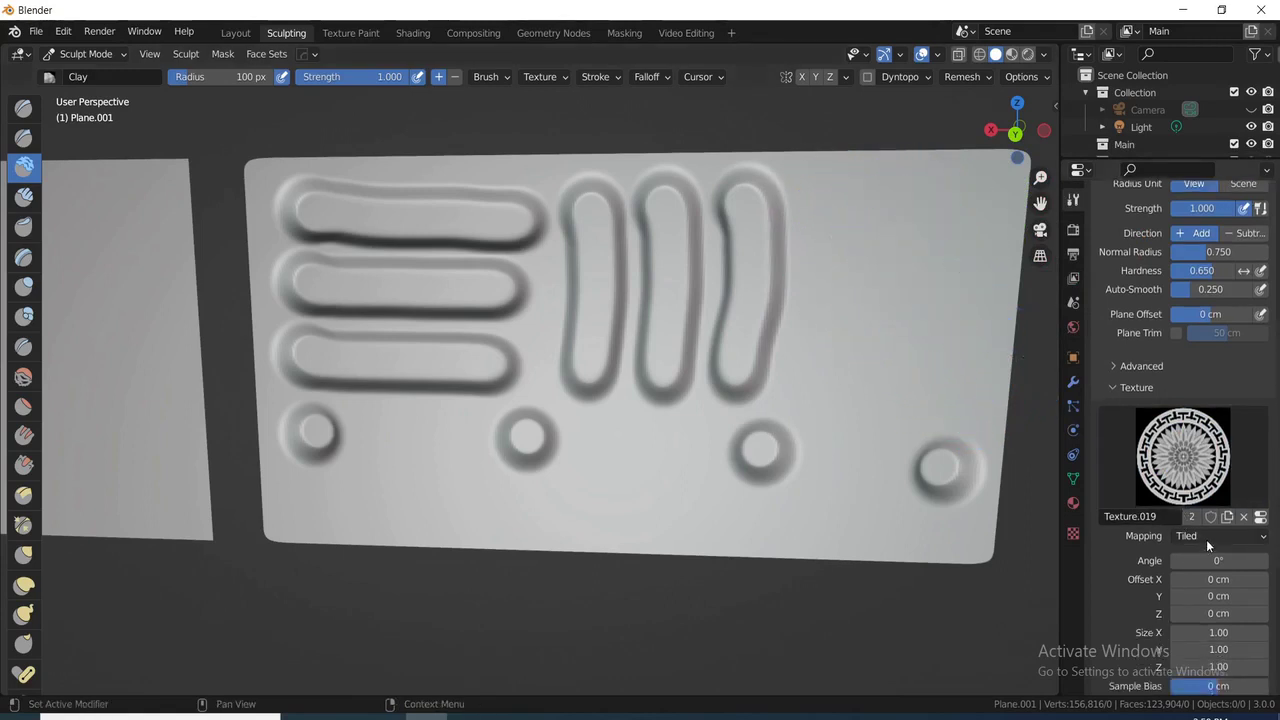
pyautogui.click(1206, 539)
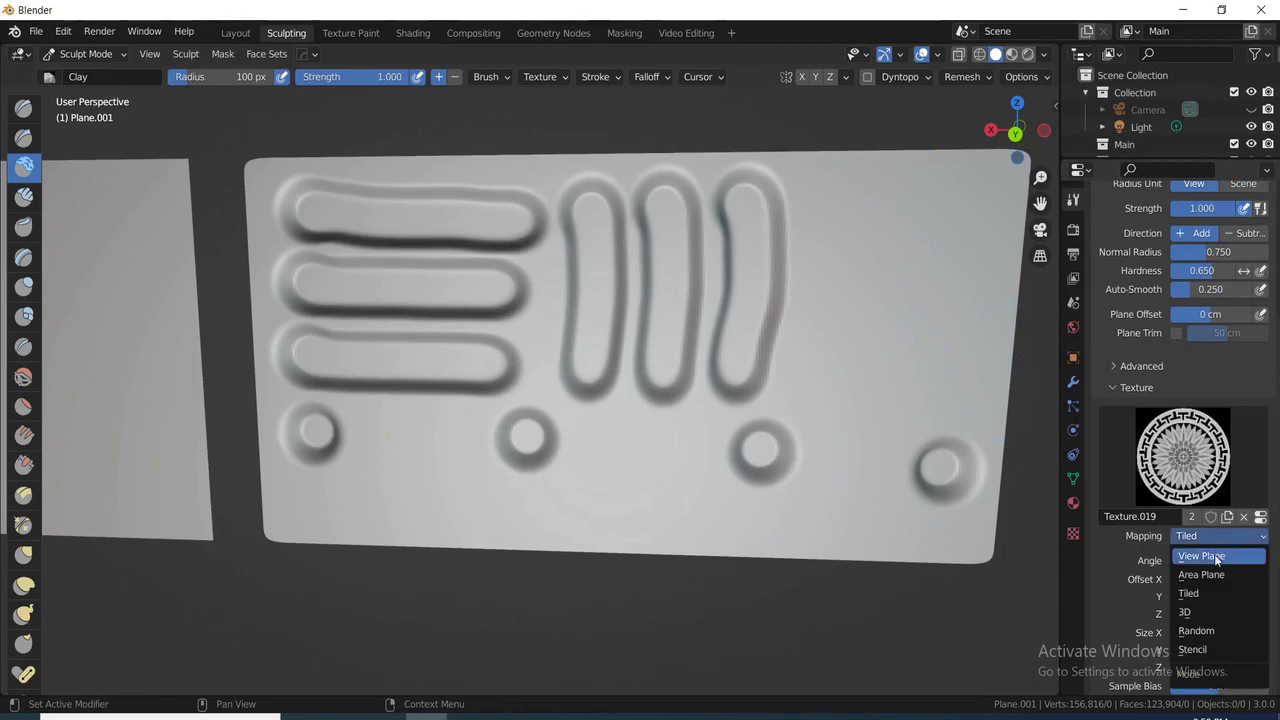
pyautogui.click(1214, 556)
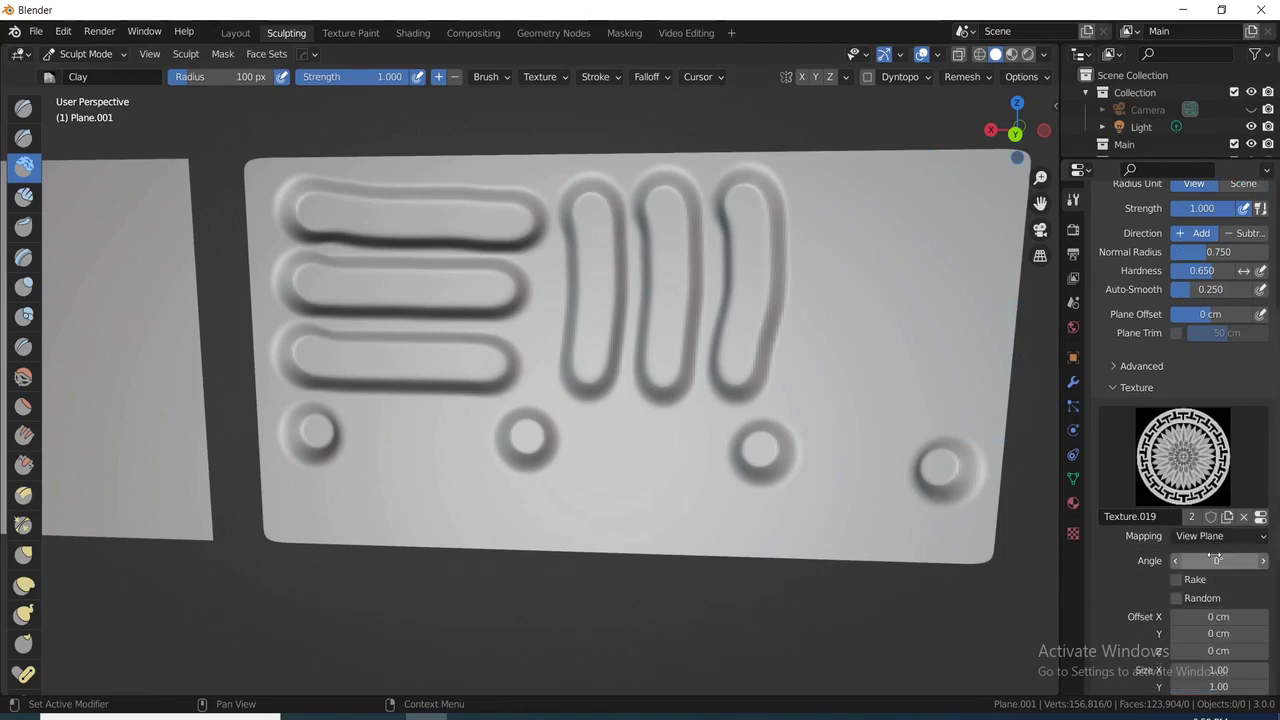
# - Try stamping the view-plane-mapped medallion on the plane's empty upper-right area and undo it
pyautogui.click(908, 260)
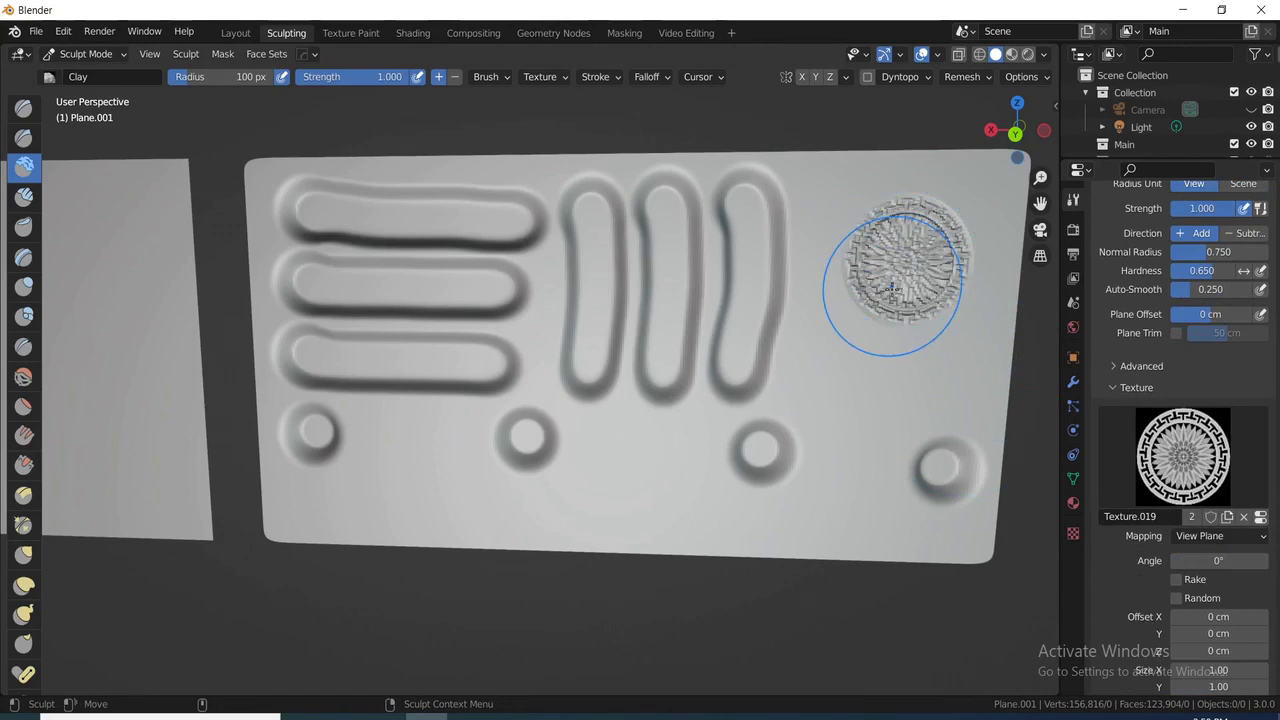
pyautogui.moveTo(934, 298)
pyautogui.mouseDown(button='middle')
pyautogui.moveTo(900, 234)
pyautogui.moveTo(874, 274)
pyautogui.moveTo(894, 249)
pyautogui.moveTo(875, 248)
pyautogui.mouseUp(button='middle')
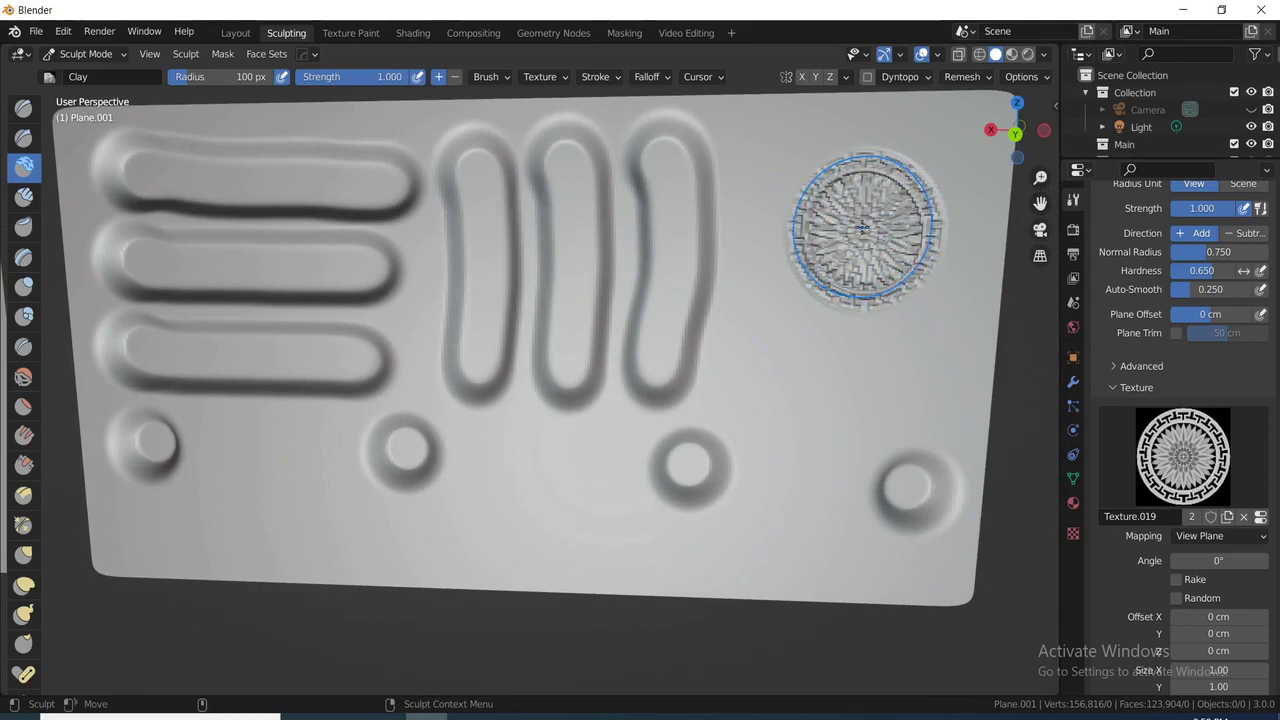
pyautogui.moveTo(863, 228); pyautogui.dragTo(878, 220)
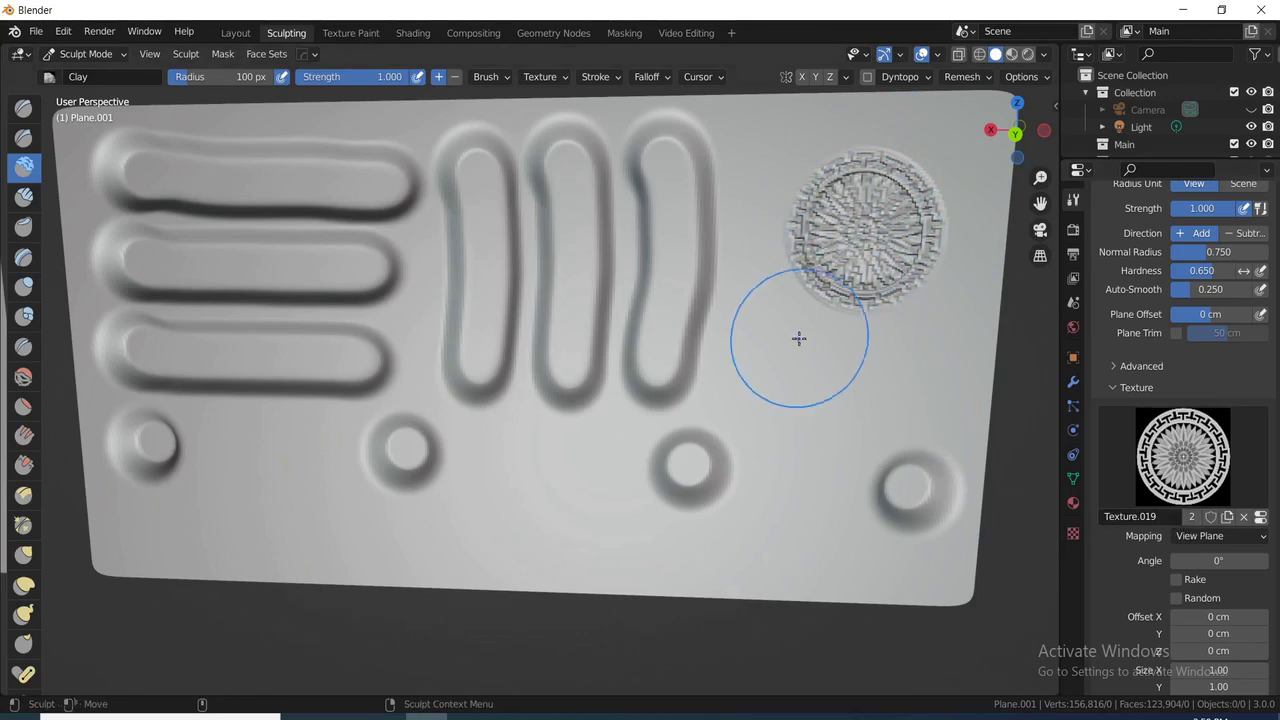
pyautogui.hotkey('ctrl', 'z')
# - Set the Clay brush's falloff curve preset to Constant
pyautogui.scroll(-2, 1161, 541)
pyautogui.scroll(-5, 1159, 537)
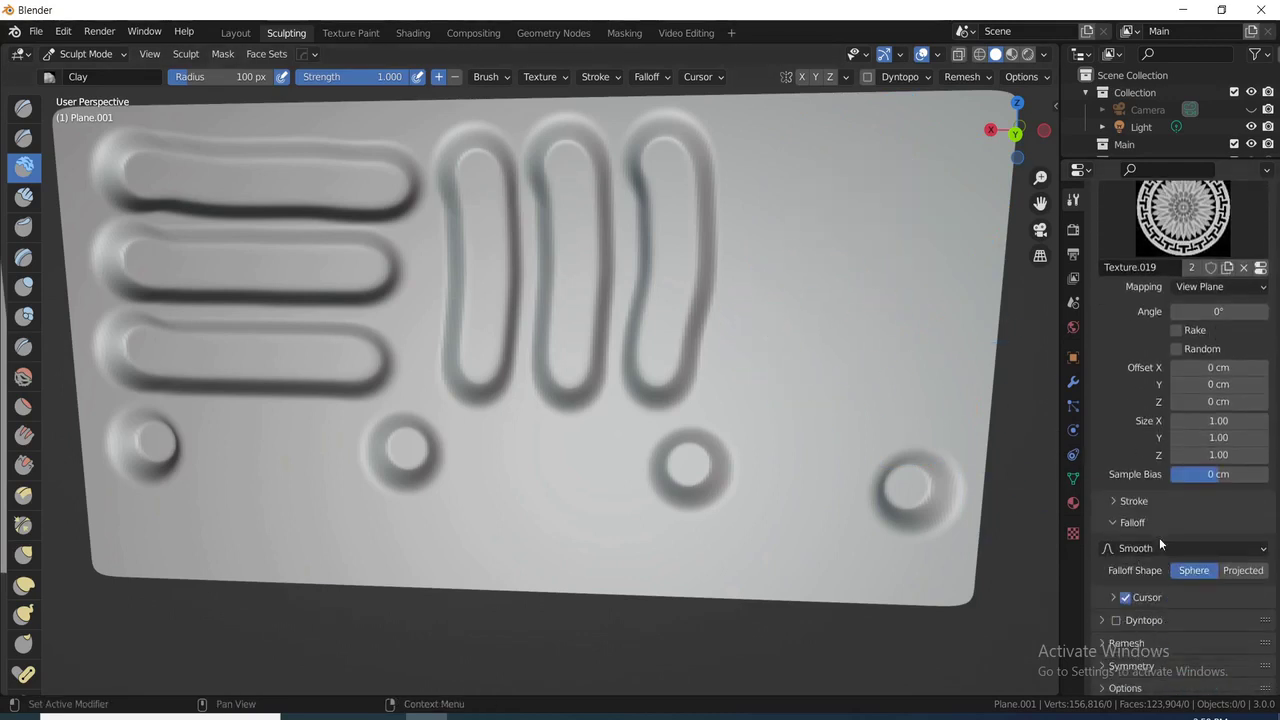
pyautogui.click(1140, 548)
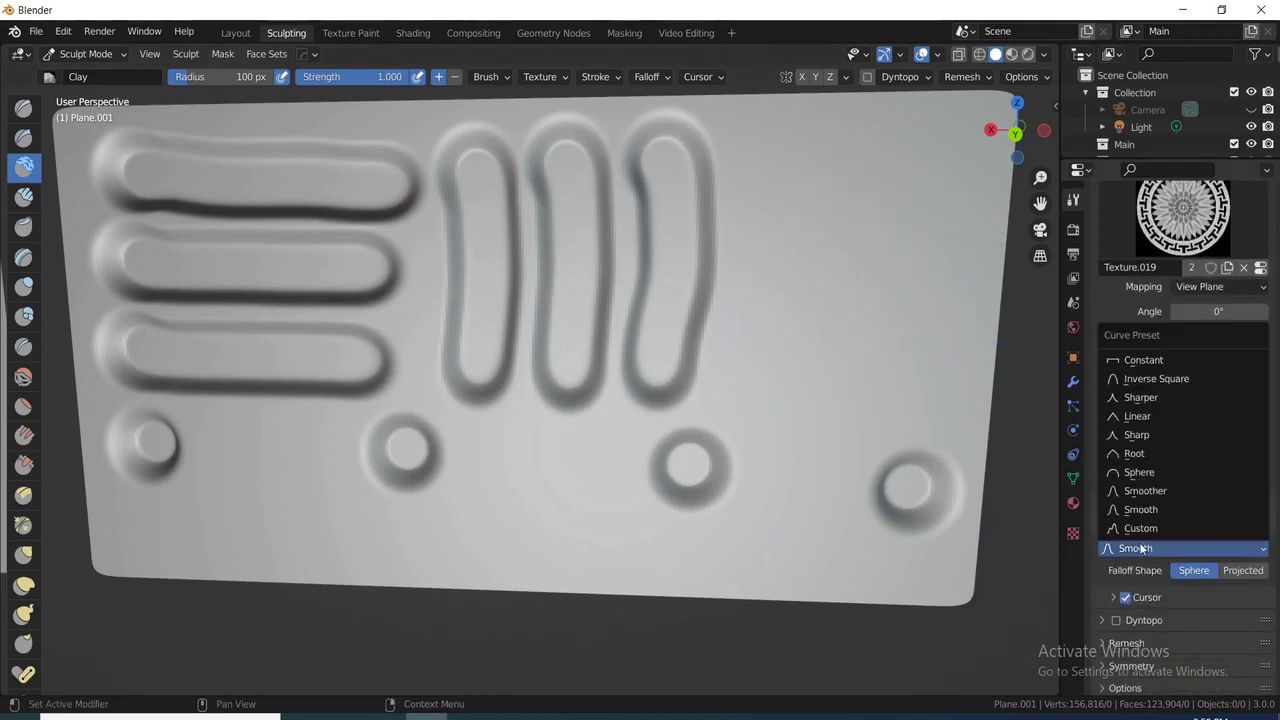
pyautogui.click(1142, 360)
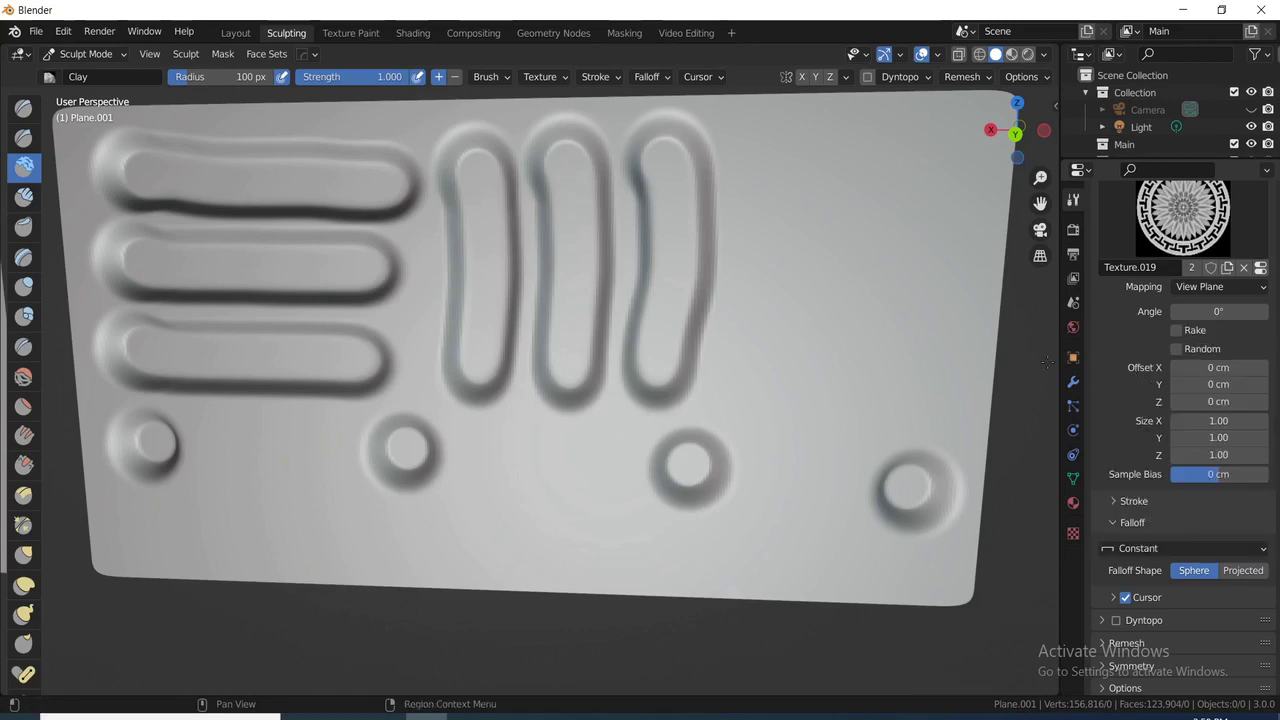
# - Set the brush radius to 152 px, try stamping the medallion on the empty upper-right area, and inspect its detail
pyautogui.keyDown('shift'); pyautogui.scroll(4, 931, 363); pyautogui.keyUp('shift')
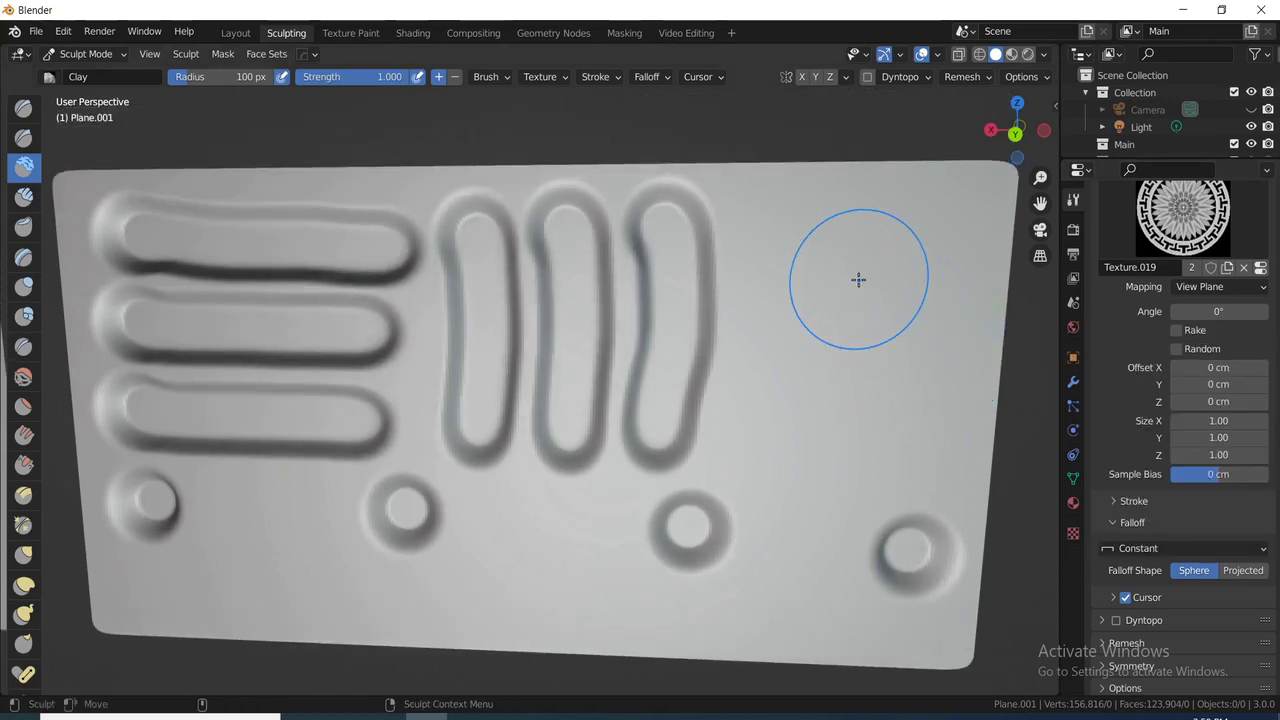
pyautogui.press('f')
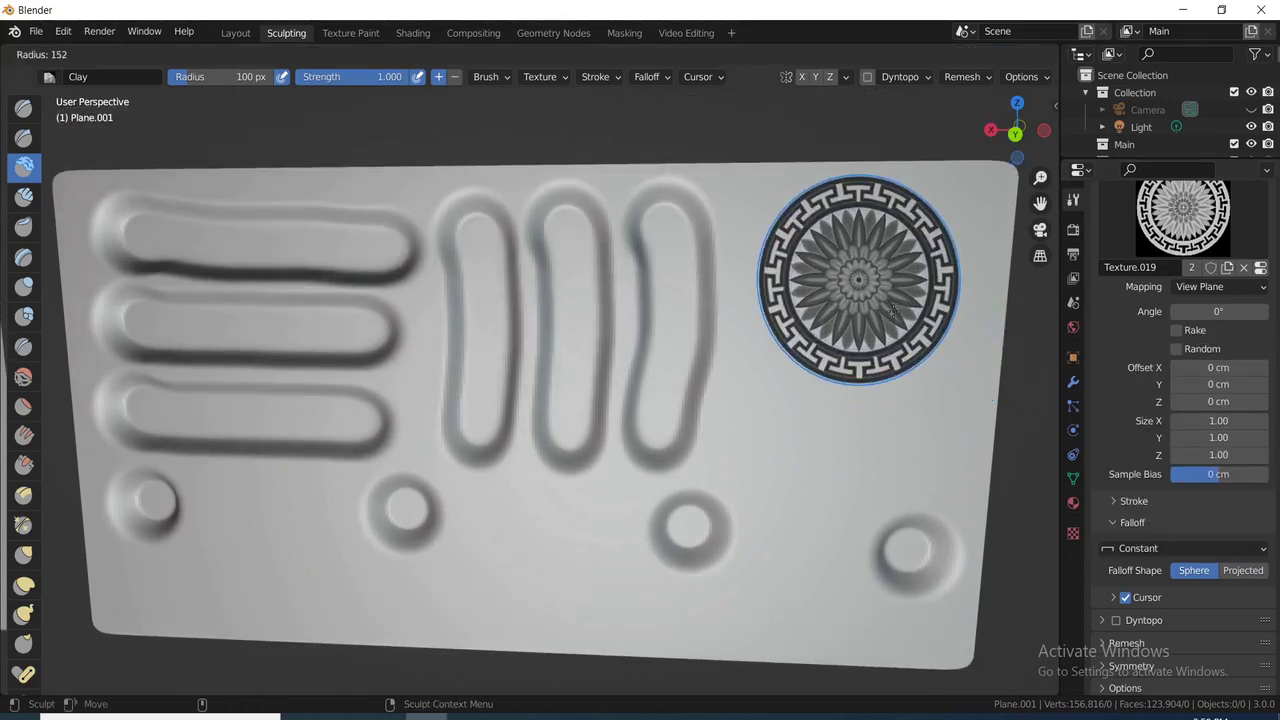
pyautogui.click(893, 312)
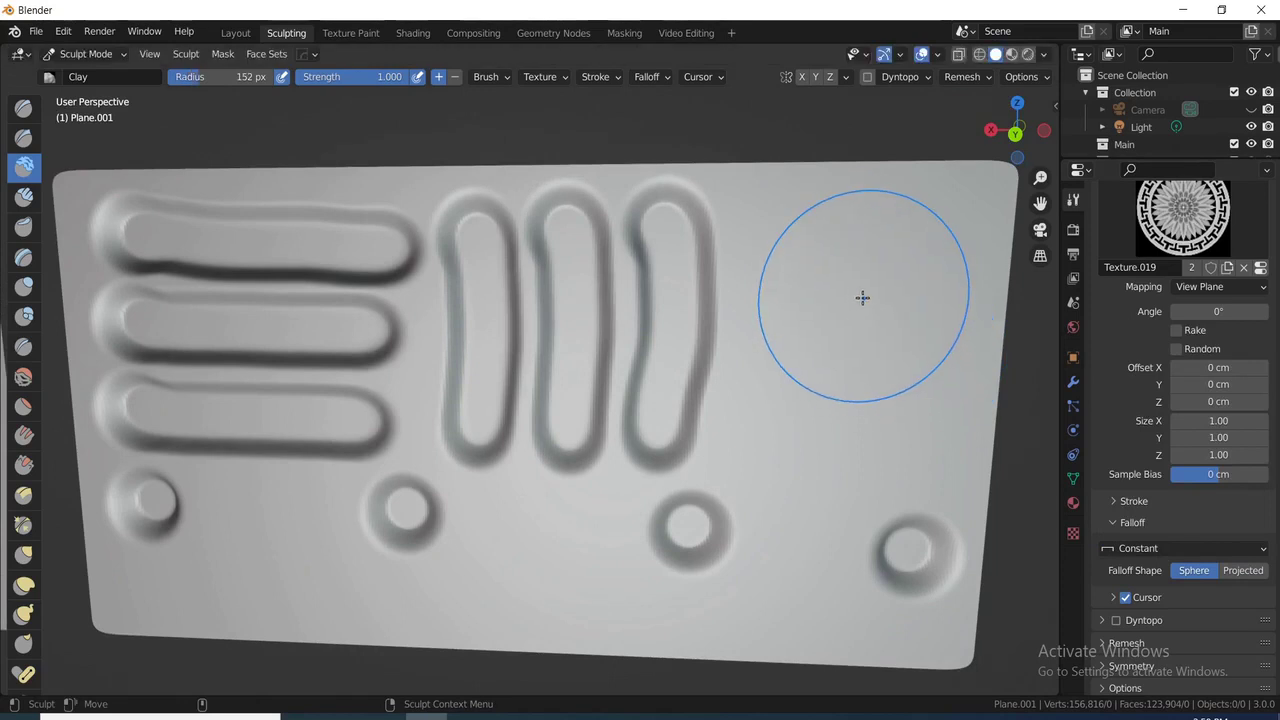
pyautogui.click(862, 297)
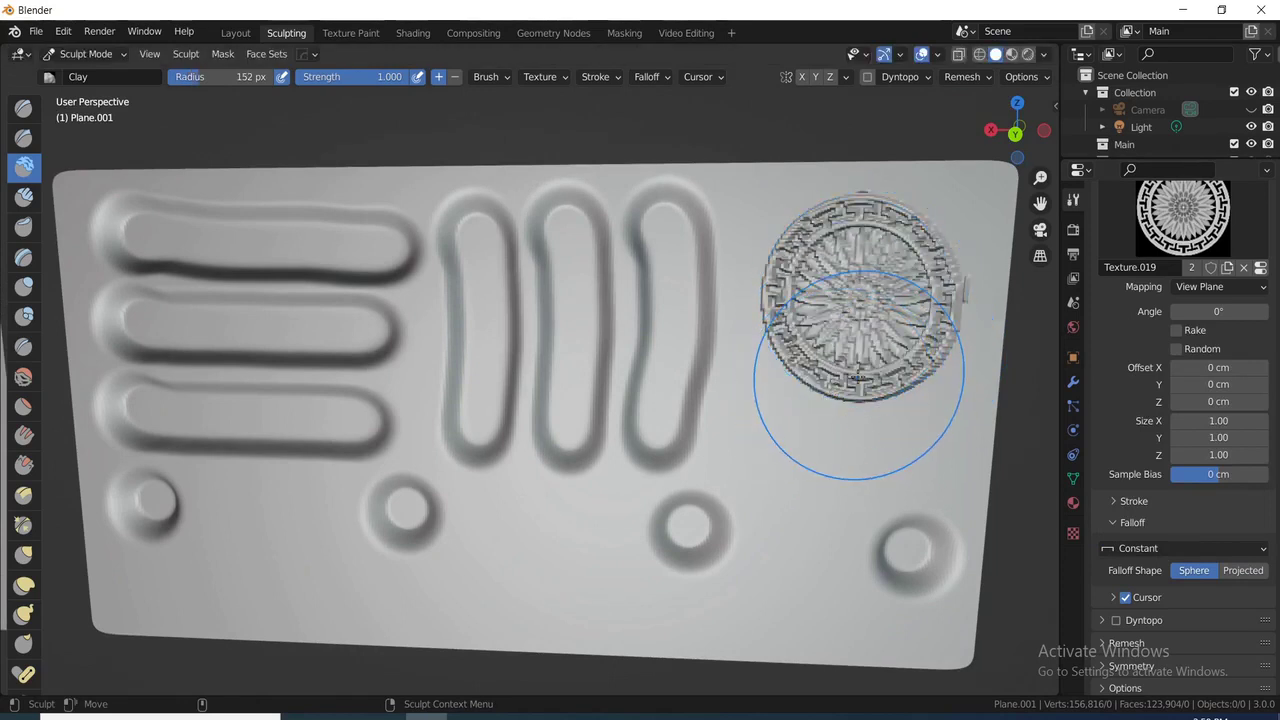
pyautogui.moveTo(872, 372); pyautogui.dragTo(850, 372, button='middle')
pyautogui.scroll(2, 851, 370)
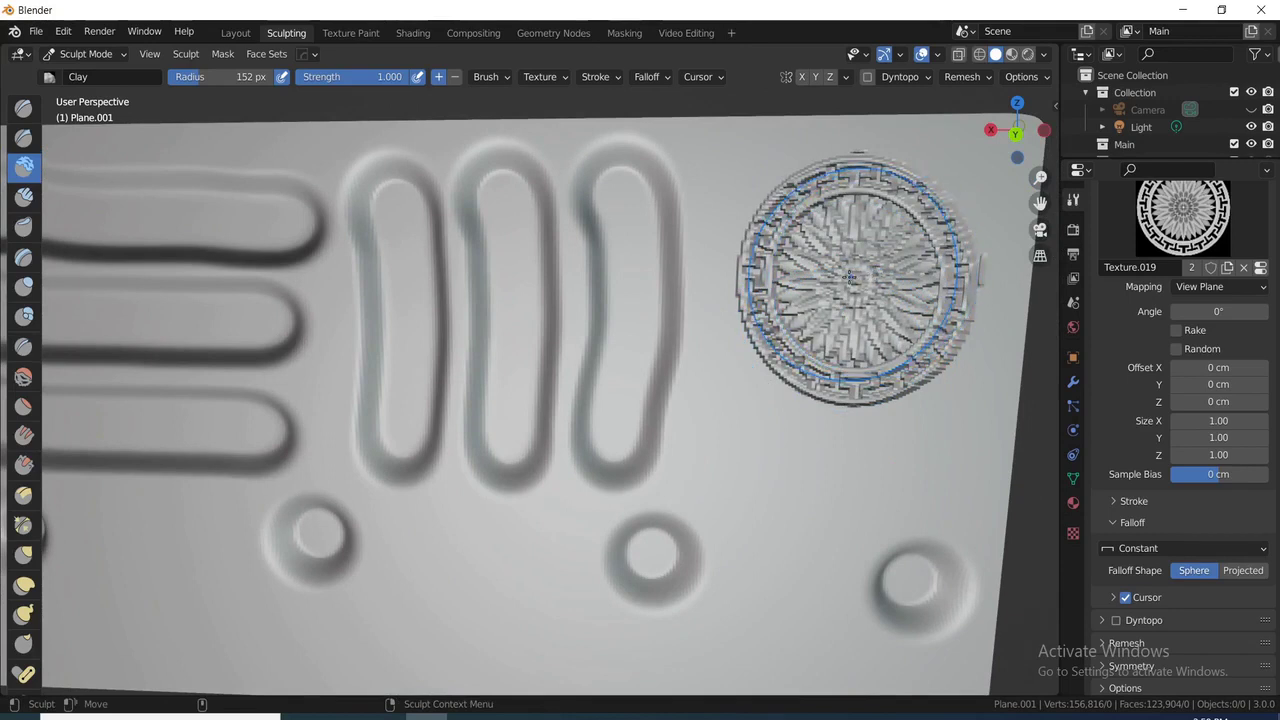
pyautogui.moveTo(850, 277)
pyautogui.mouseDown(button='middle')
pyautogui.moveTo(837, 335)
pyautogui.moveTo(857, 314)
pyautogui.moveTo(843, 318)
pyautogui.mouseUp(button='middle')
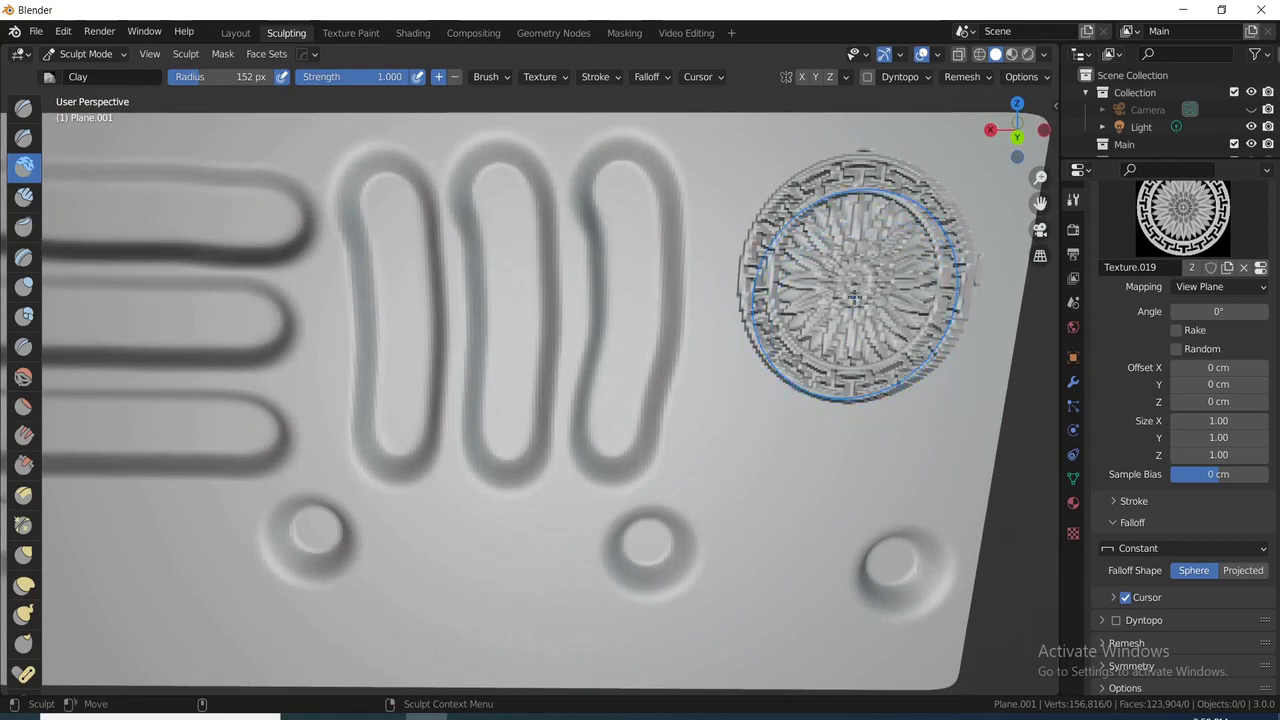
pyautogui.scroll(-1, 810, 330)
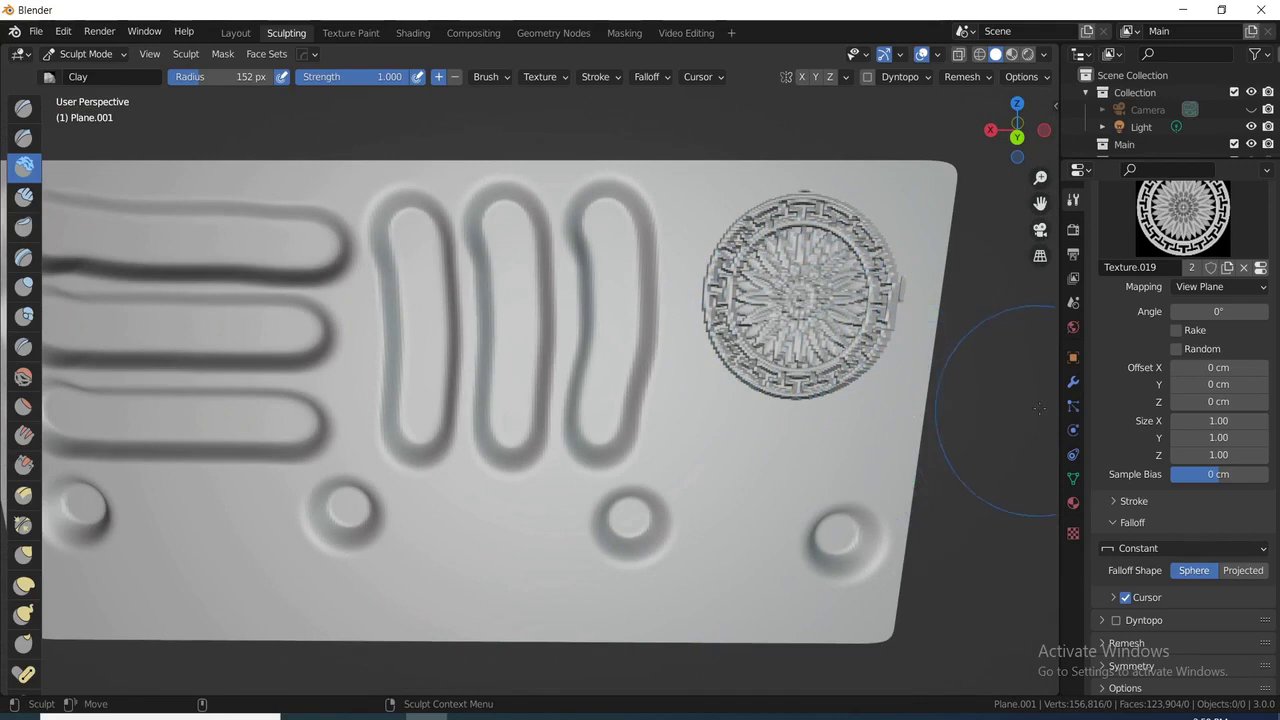
# - Undo the medallion stamp and subdivide the plane's Multires modifier once more to sculpt level 5
pyautogui.click(1073, 383)
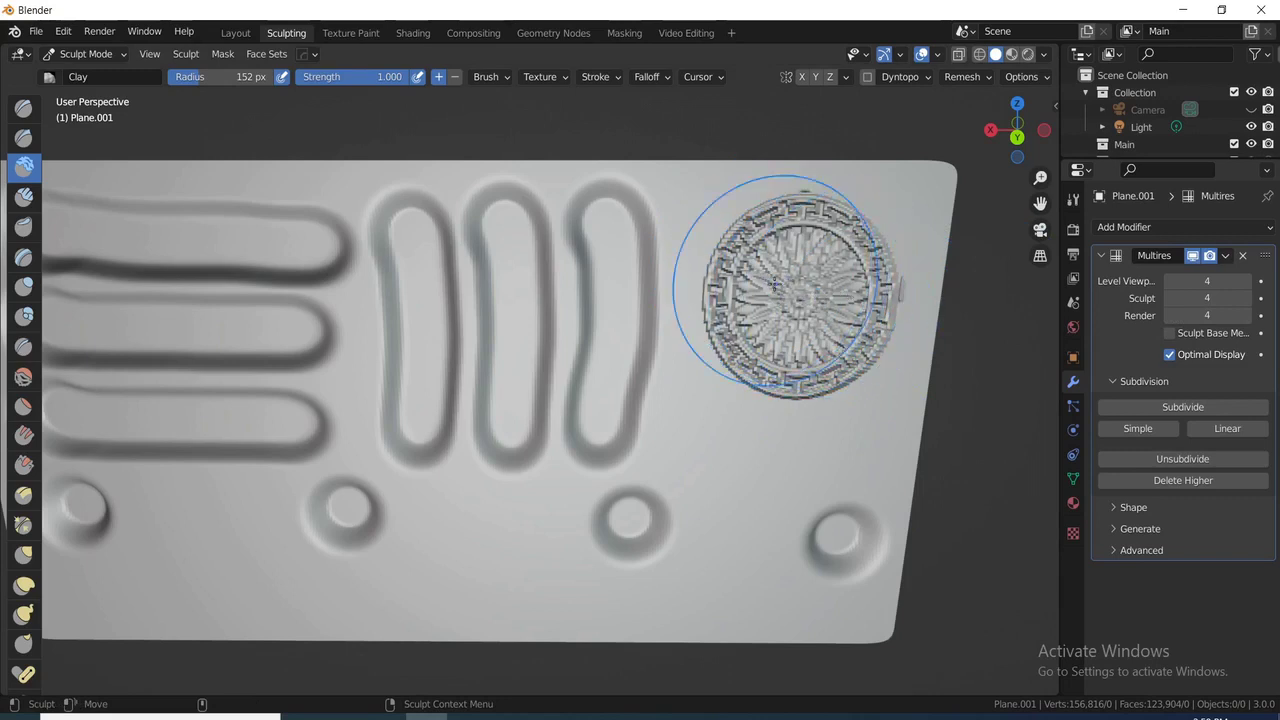
pyautogui.hotkey('ctrl', 'z')
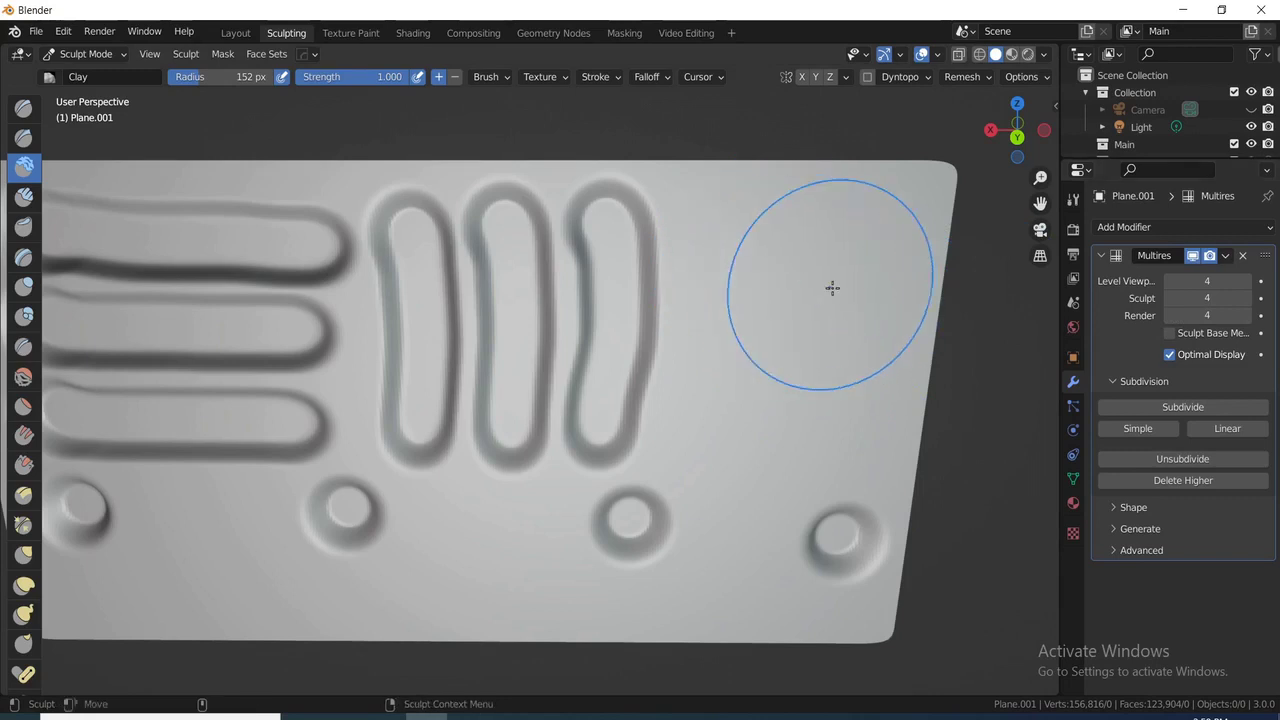
pyautogui.click(1188, 407)
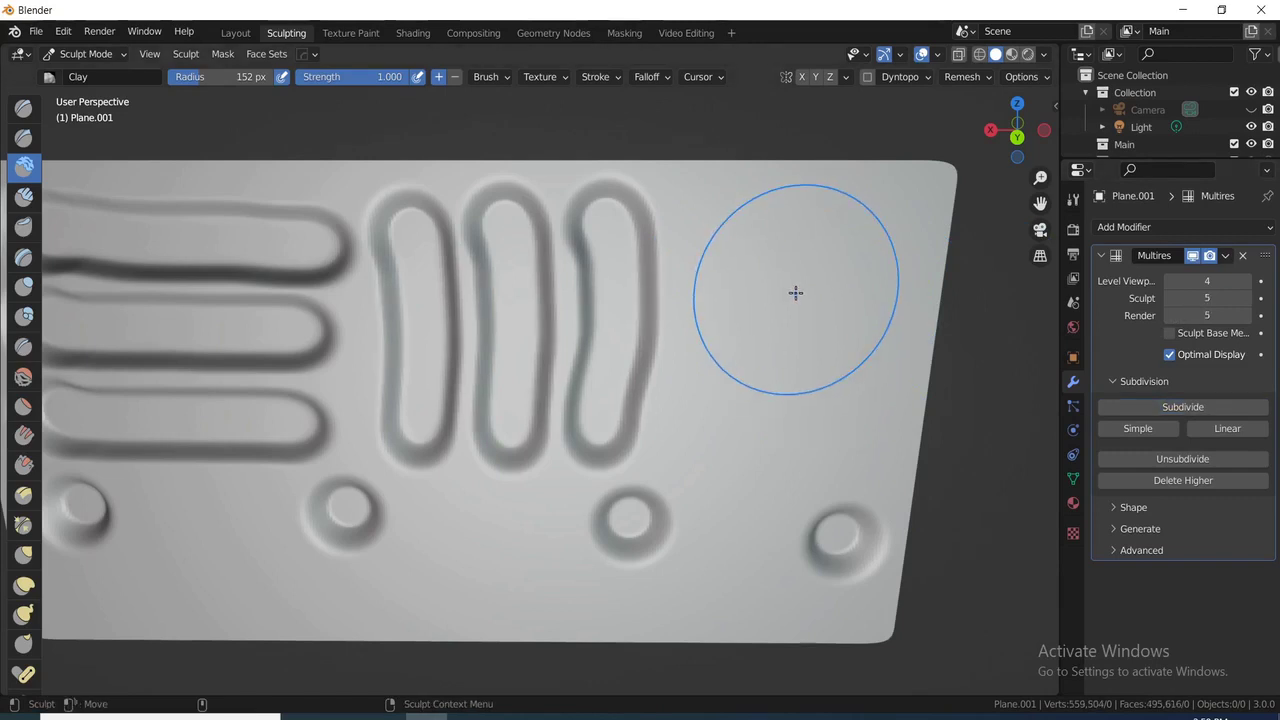
# - Try stamping the medallion on the more finely subdivided plane and undo it
pyautogui.click(797, 291)
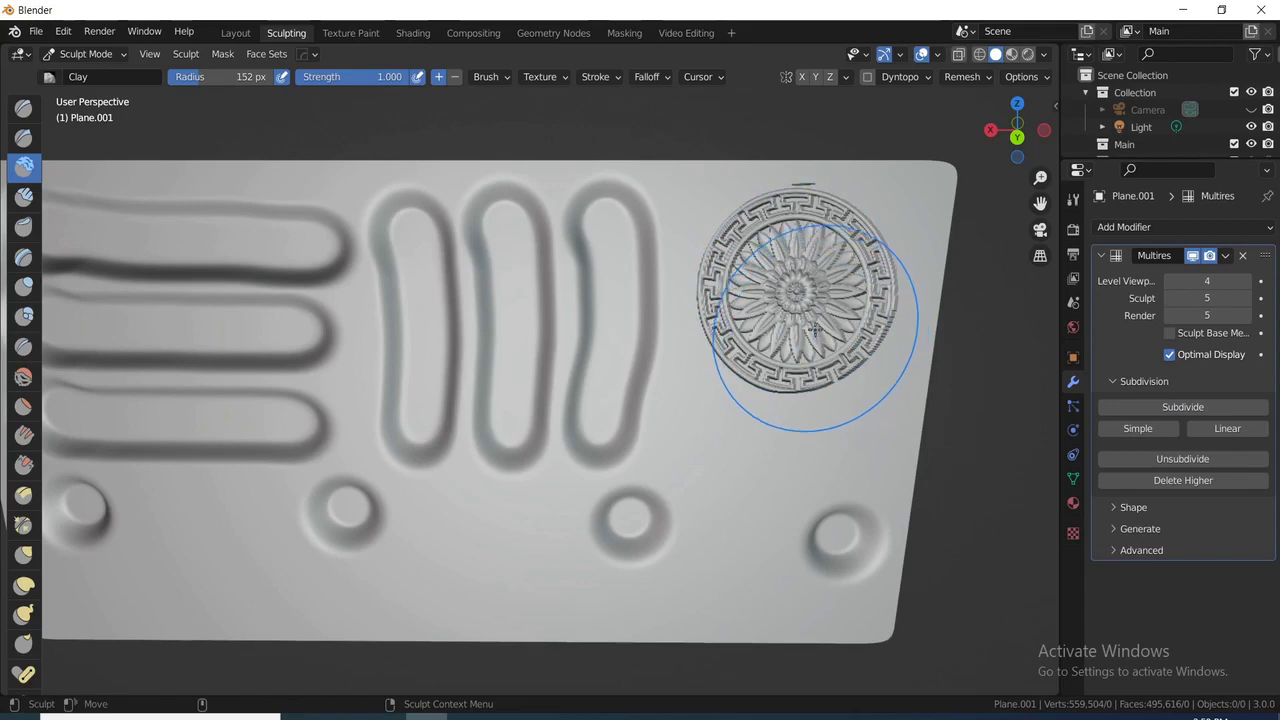
pyautogui.moveTo(823, 344); pyautogui.dragTo(838, 322, button='middle')
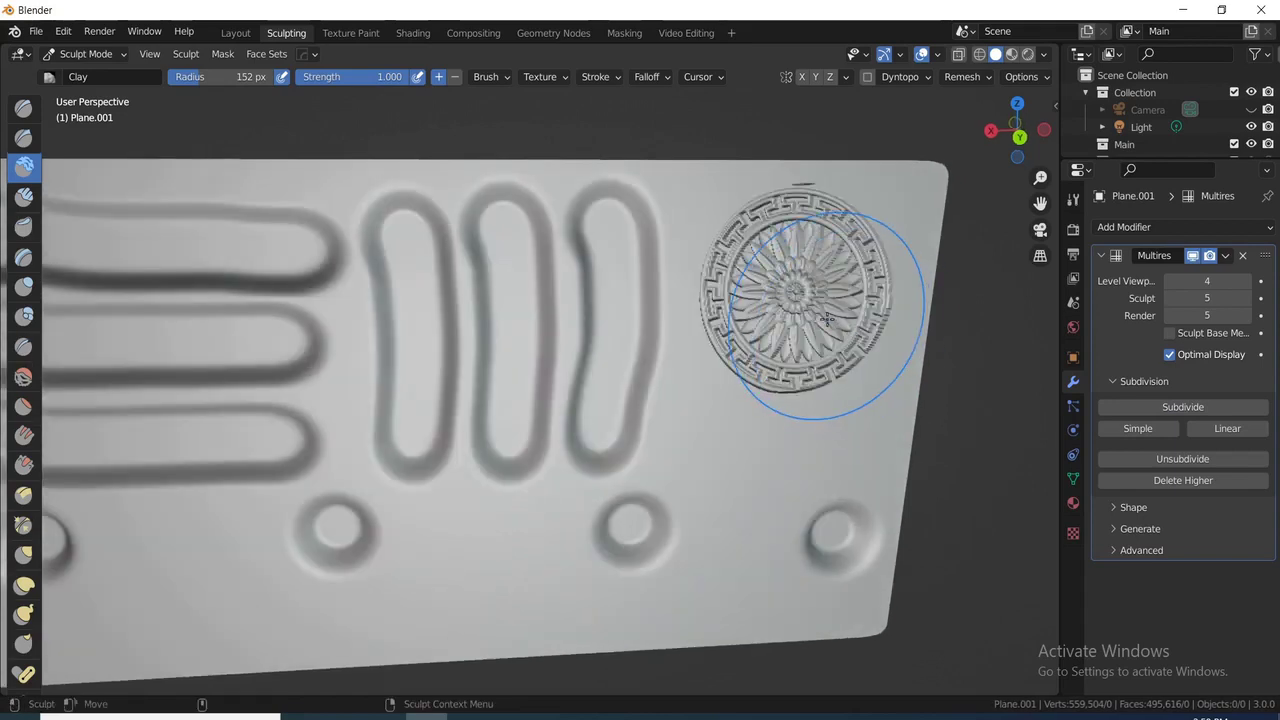
pyautogui.hotkey('ctrl', 'z')
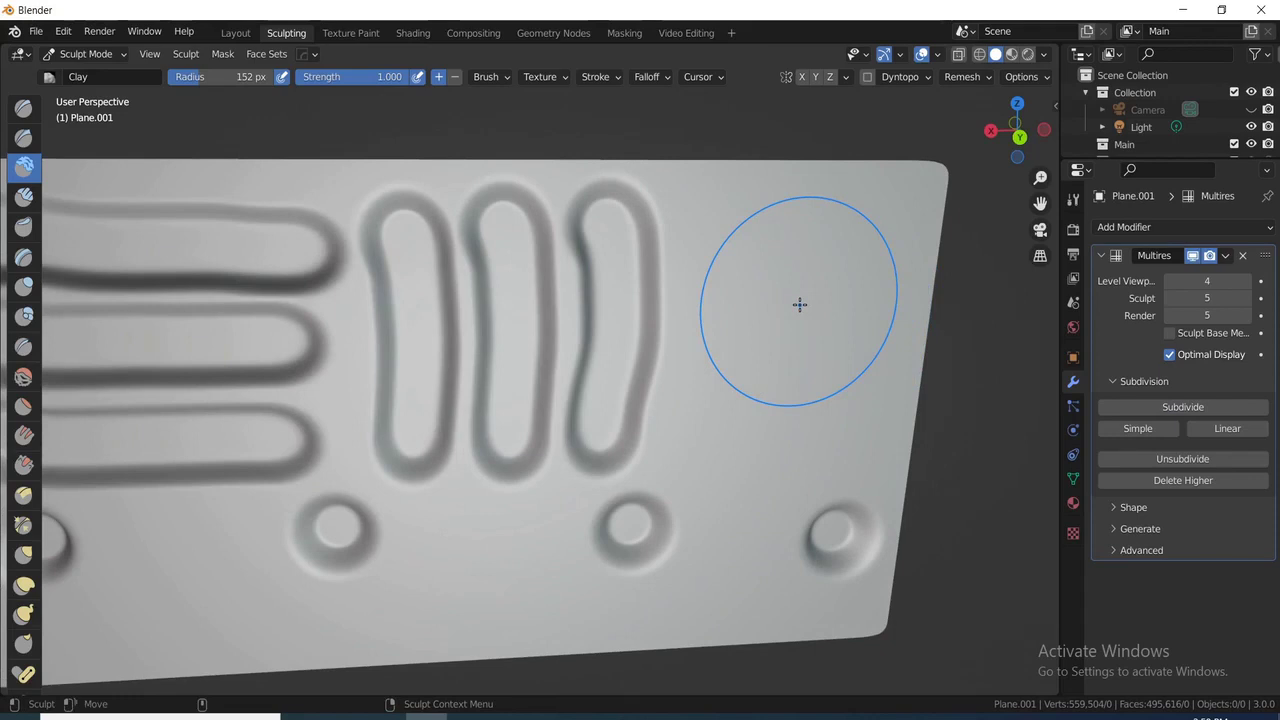
# - View the plane from its front side, set the brush radius to 118 px and stamp a medallion beside the vertical bars
pyautogui.press('KP_1')
pyautogui.scroll(-6, 797, 304)
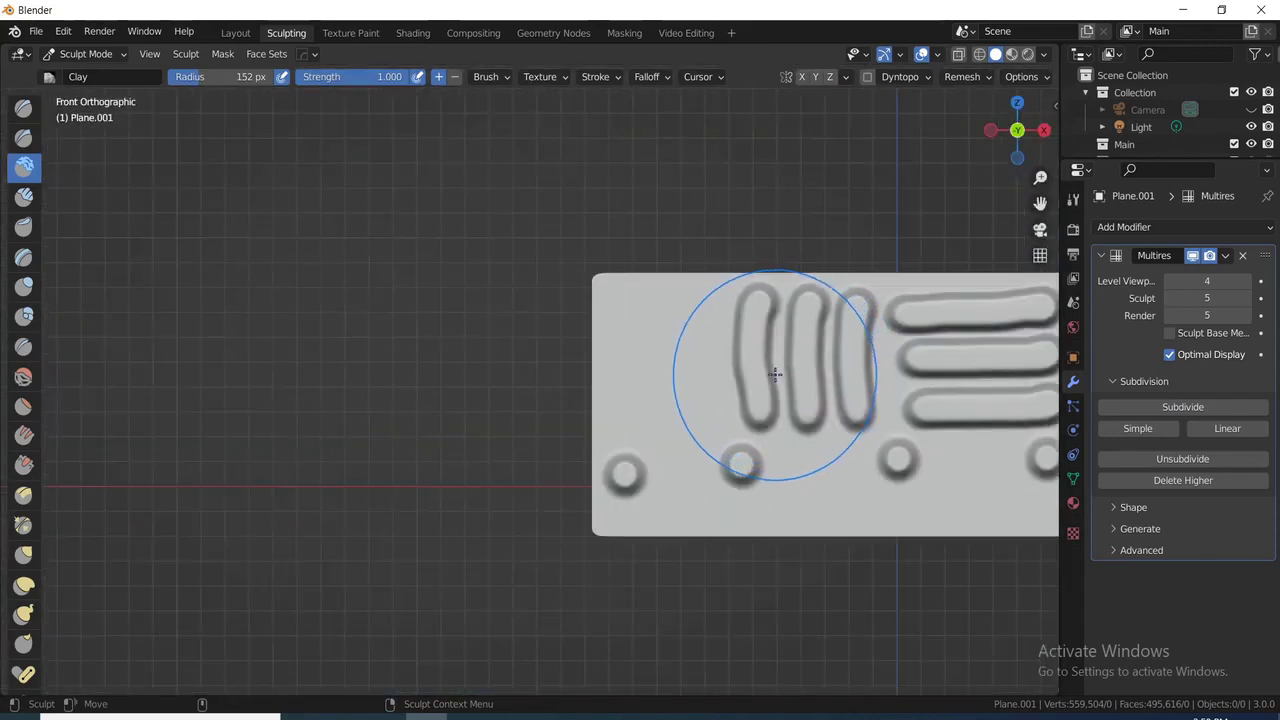
pyautogui.press('KP_0')
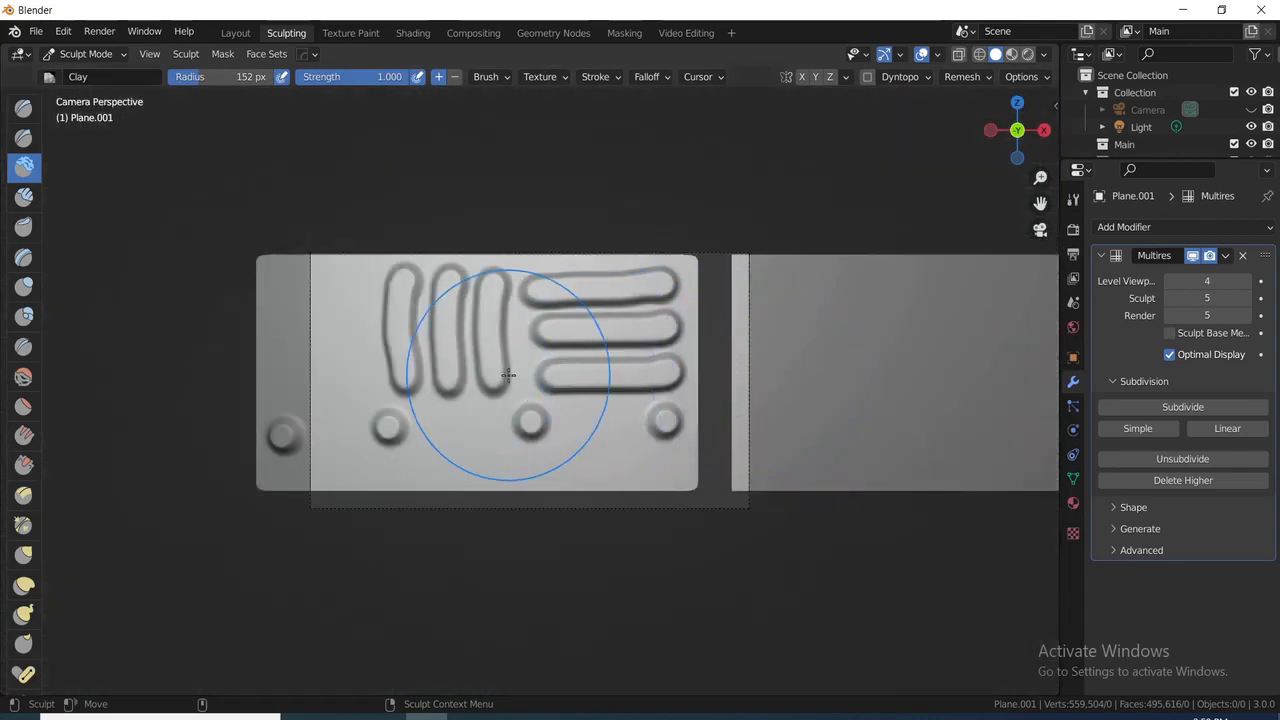
pyautogui.keyDown('ctrl'); pyautogui.scroll(-5, 508, 373); pyautogui.keyUp('ctrl')
pyautogui.moveTo(508, 375)
pyautogui.keyDown('shift'); pyautogui.mouseDown(button='middle')
pyautogui.moveTo(537, 371)
pyautogui.moveTo(517, 371)
pyautogui.moveTo(591, 420)
pyautogui.moveTo(478, 357)
pyautogui.mouseUp(button='middle'); pyautogui.keyUp('shift')
pyautogui.keyDown('ctrl'); pyautogui.scroll(-3, 523, 380); pyautogui.keyUp('ctrl')
pyautogui.keyDown('ctrl'); pyautogui.scroll(-2, 552, 404); pyautogui.keyUp('ctrl')
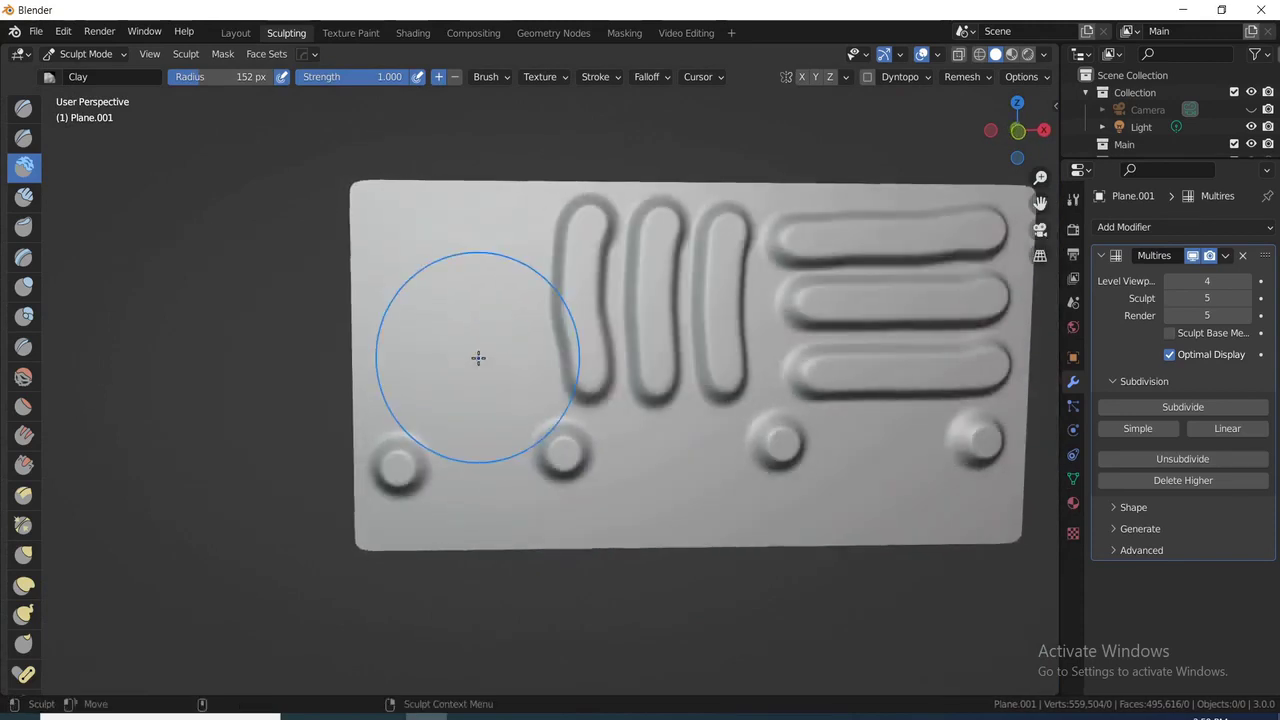
pyautogui.press('f')
pyautogui.click(451, 300)
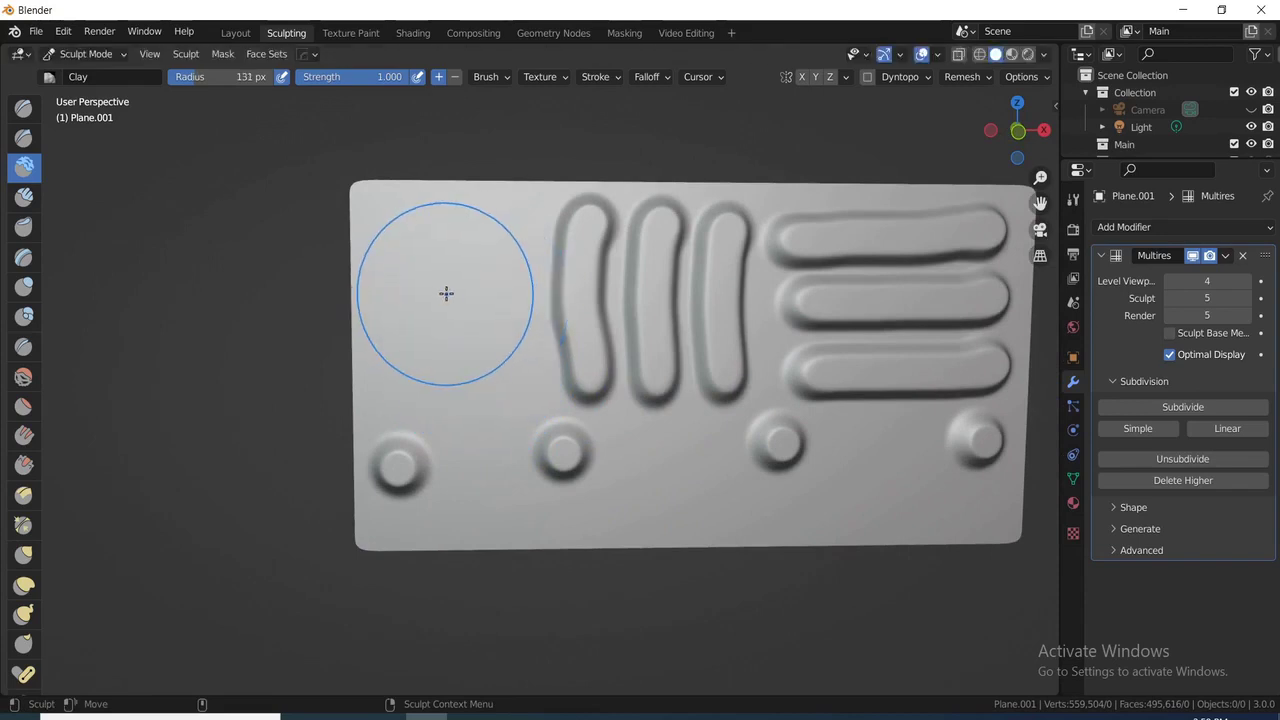
pyautogui.press('f')
pyautogui.click(443, 289)
pyautogui.click(443, 289)
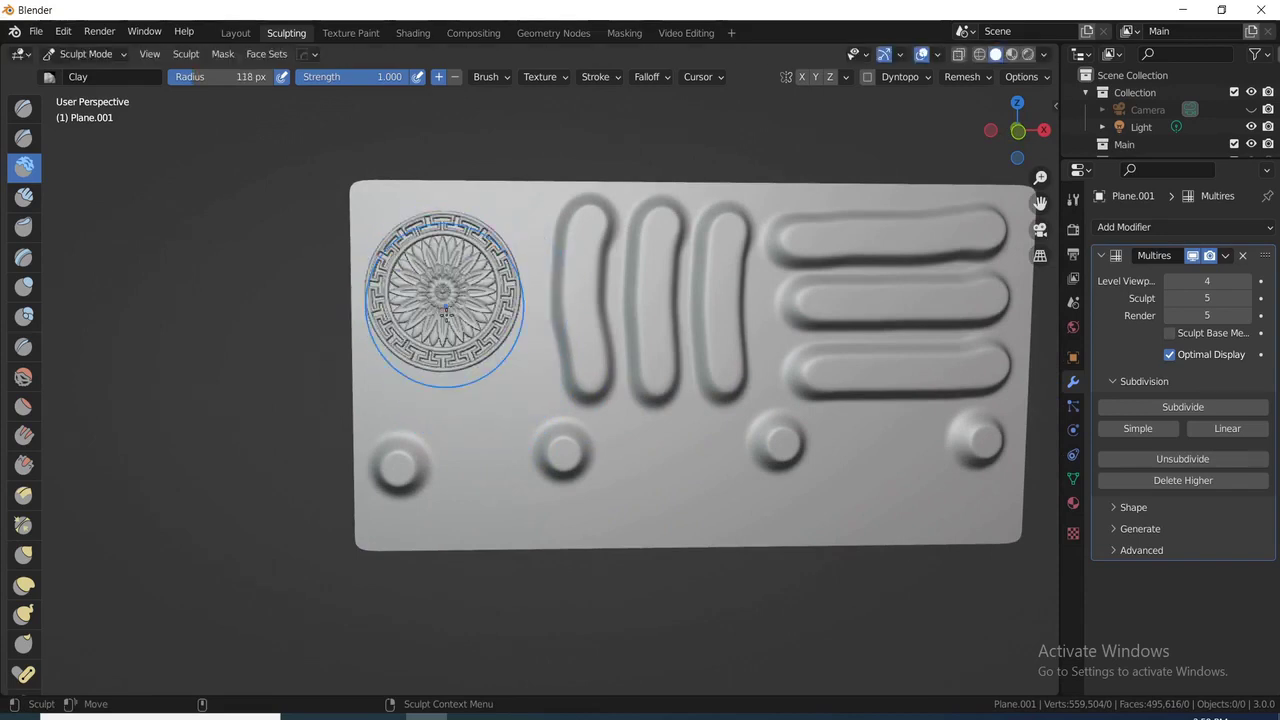
# - Set the brush radius to 72 px and stamp a small medallion between the first and second studs from the left
pyautogui.scroll(1, 489, 404)
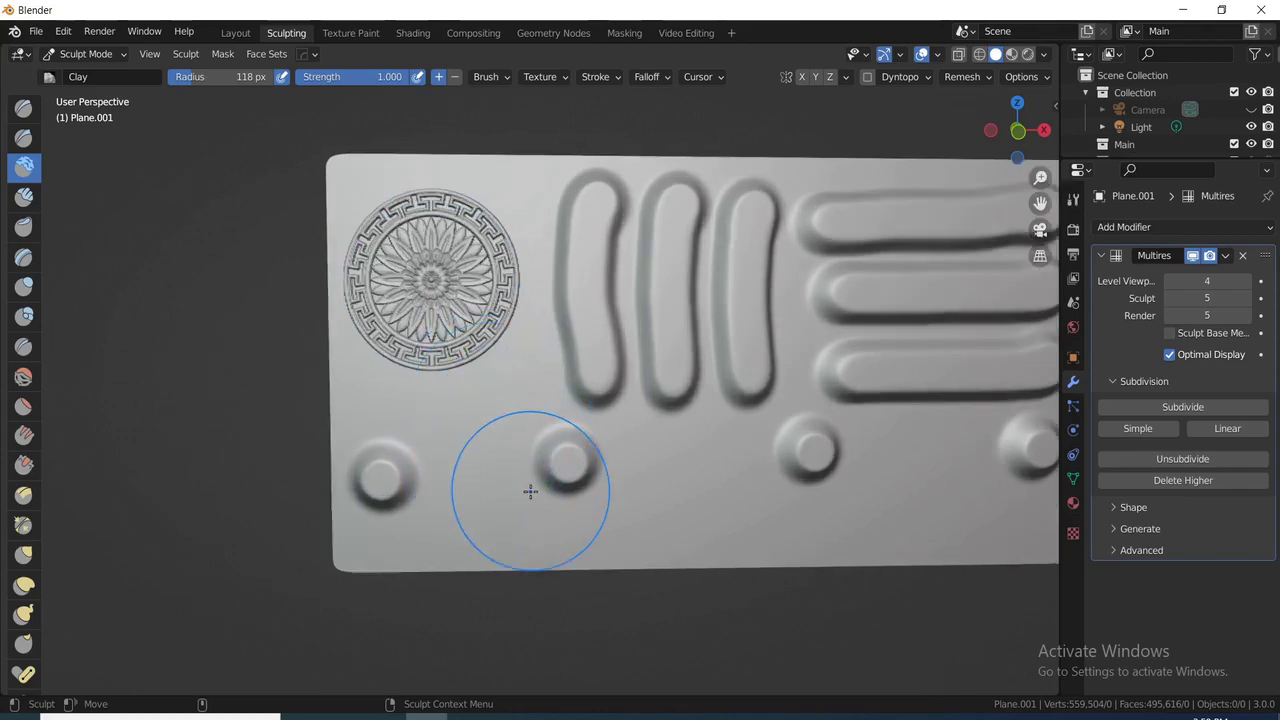
pyautogui.press('f')
pyautogui.click(481, 476)
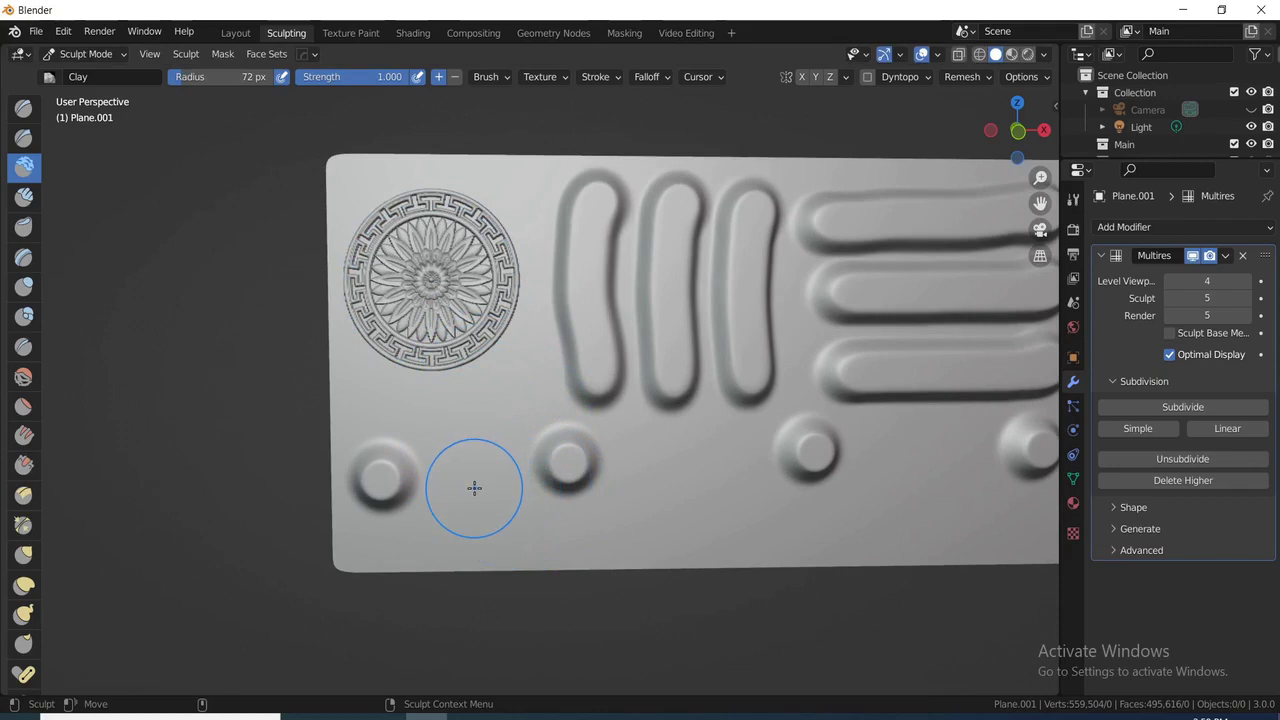
pyautogui.click(474, 494)
pyautogui.scroll(4, 648, 514)
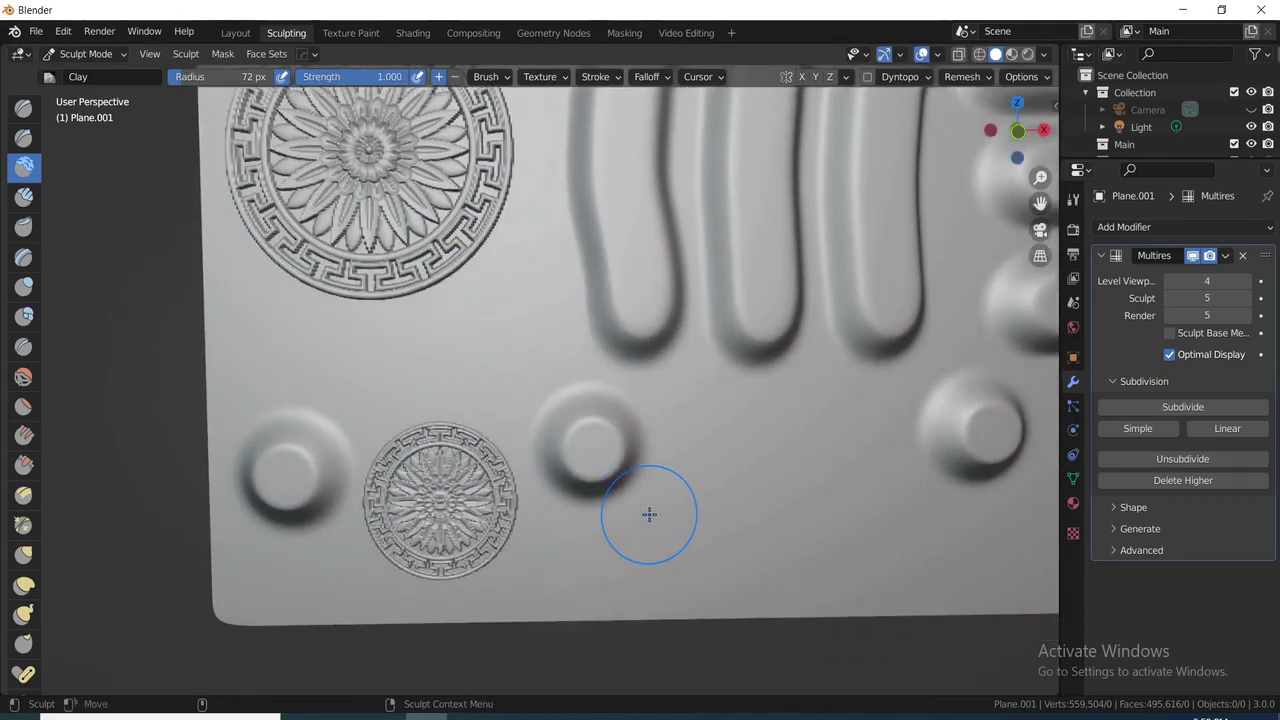
pyautogui.scroll(-5, 649, 514)
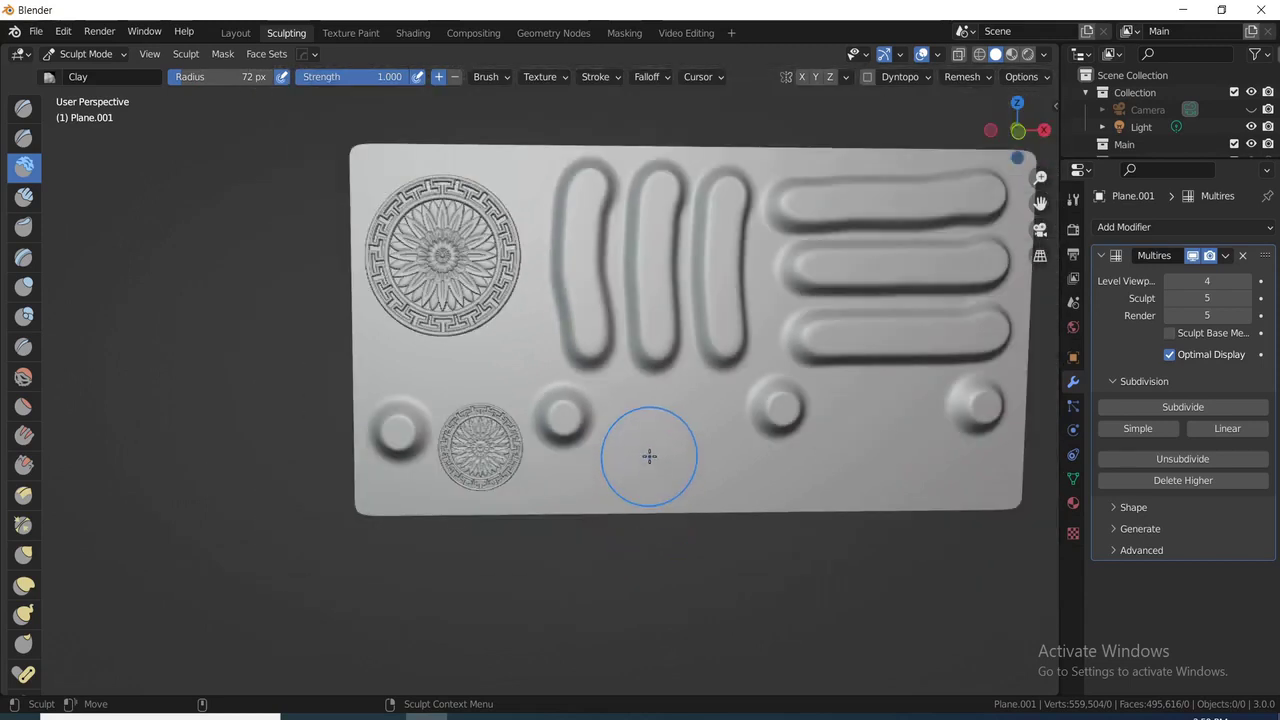
# - Set the brush radius to 90 px and stamp a medallion between the second and third studs from the left
pyautogui.press('f')
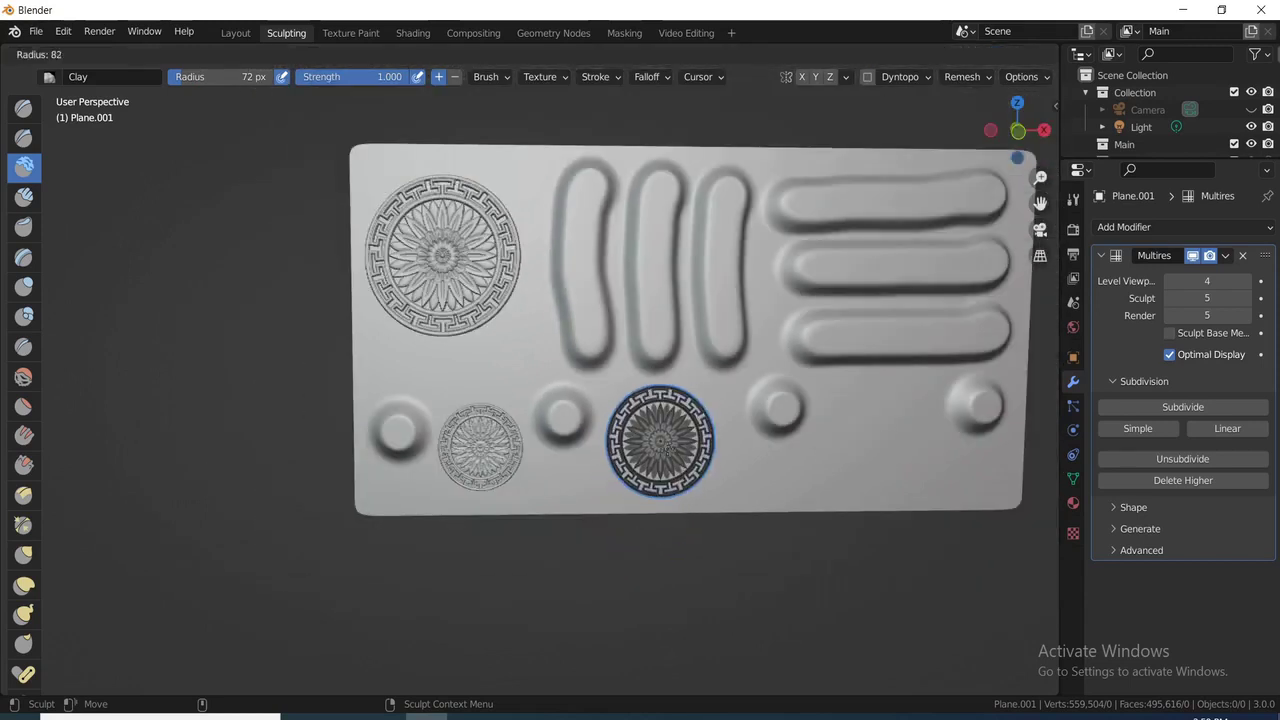
pyautogui.click(670, 448)
pyautogui.click(668, 440)
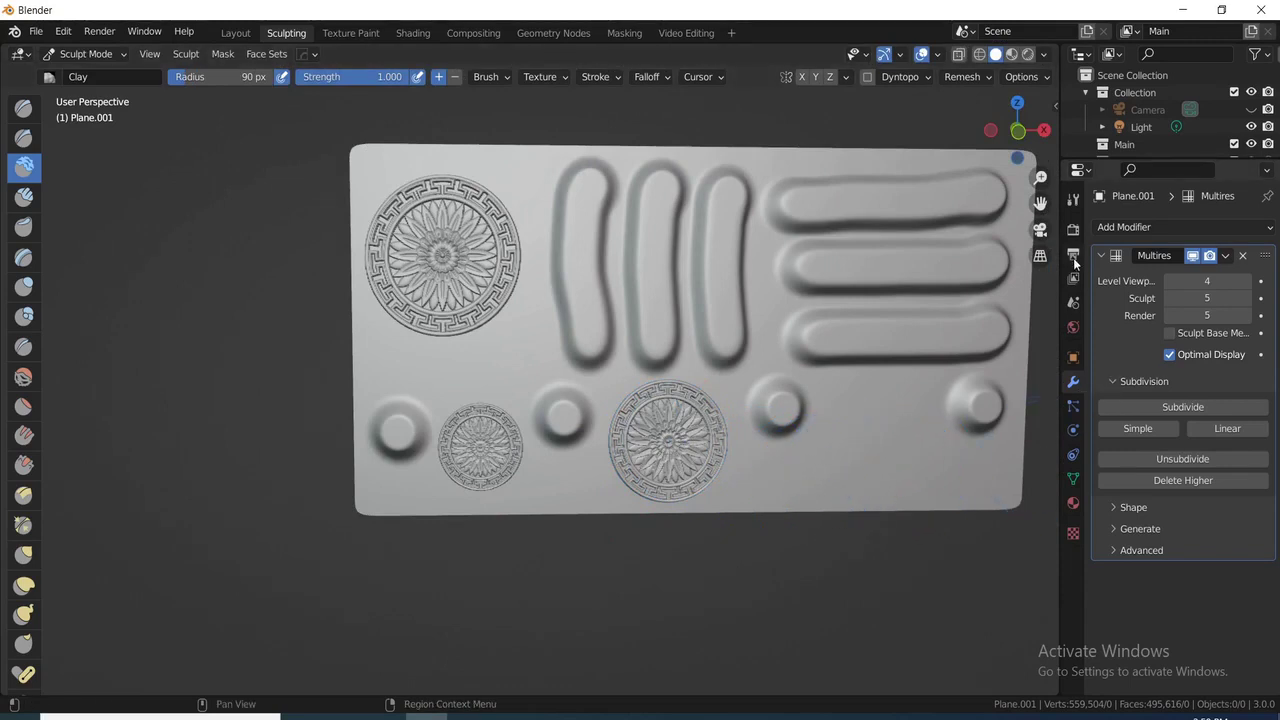
# - Create a new texture for the Clay brush from Texture.019 and open its image settings
pyautogui.click(1074, 205)
pyautogui.scroll(-10, 1239, 591)
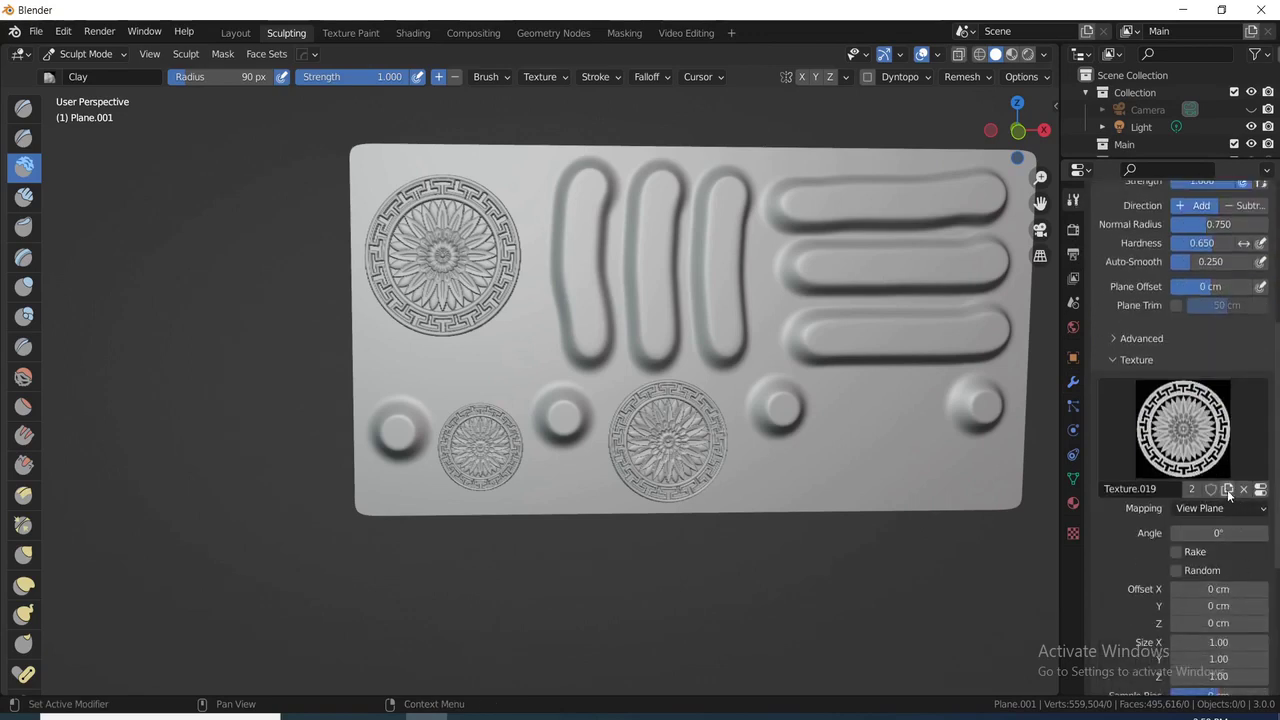
pyautogui.click(1227, 489)
pyautogui.click(1261, 489)
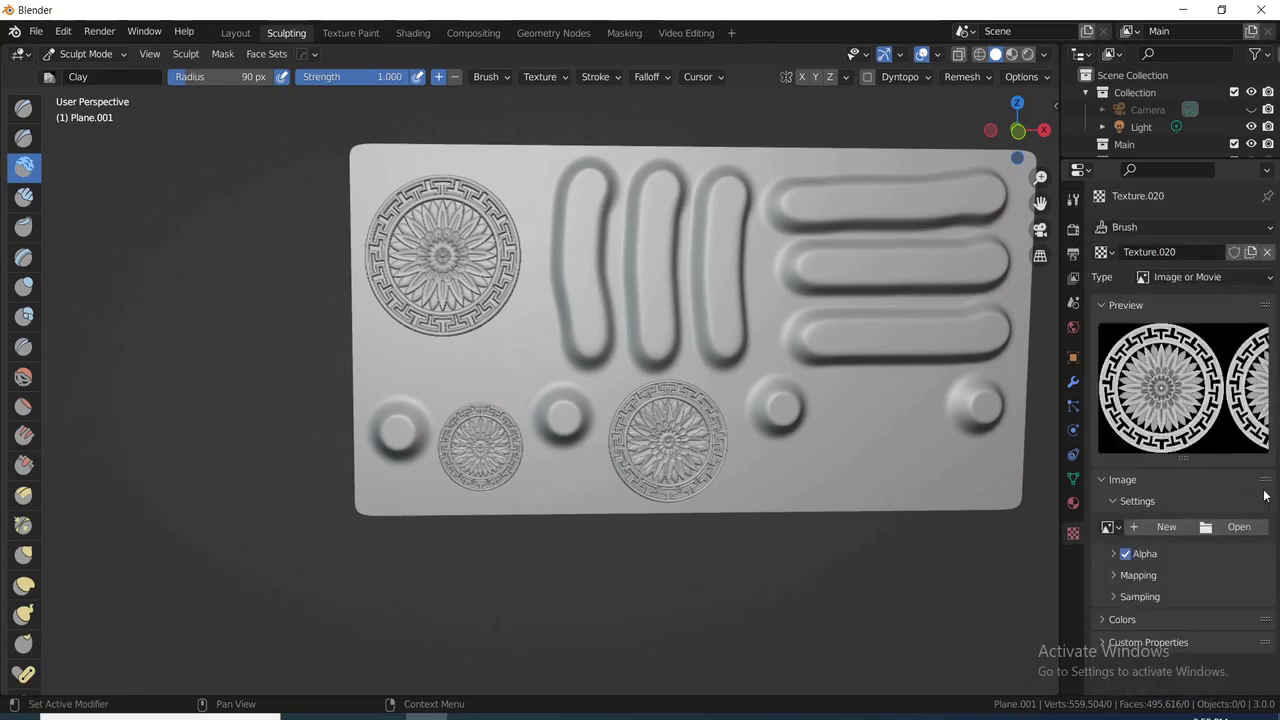
# - Load 5.psd as the brush texture and stamp its floral medallion between the third and fourth studs
pyautogui.click(1236, 527)
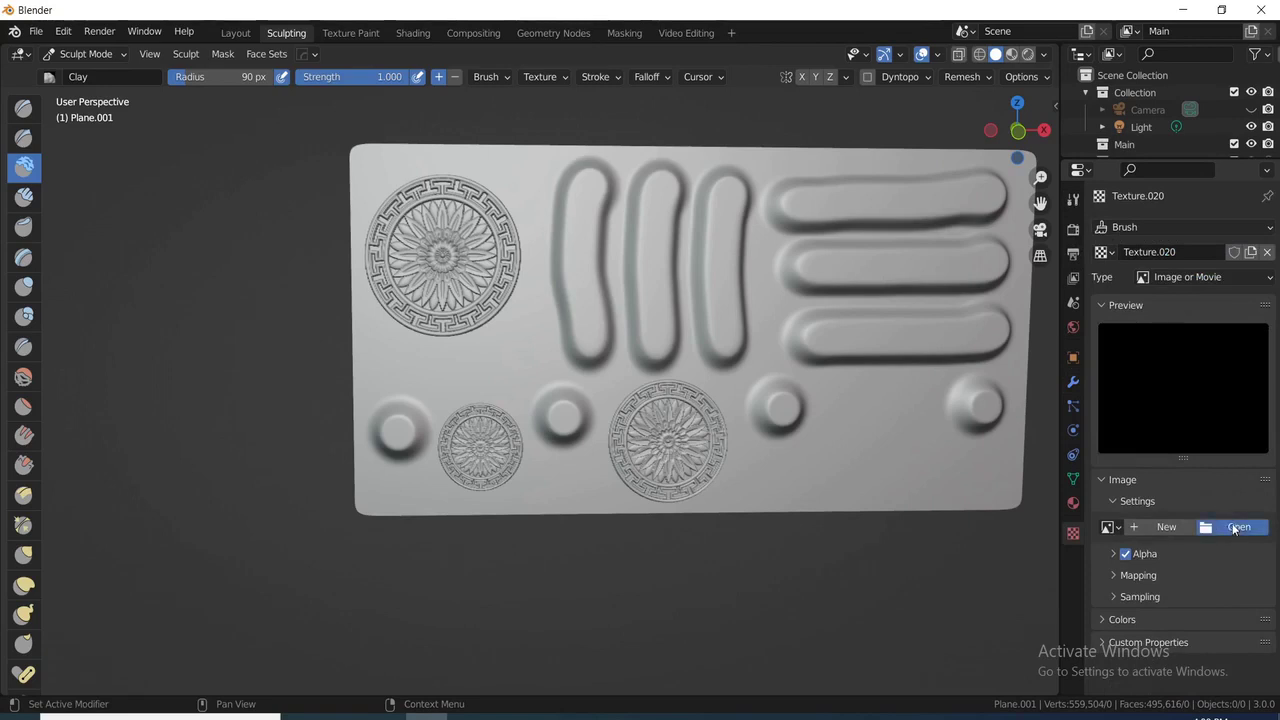
pyautogui.click(287, 497)
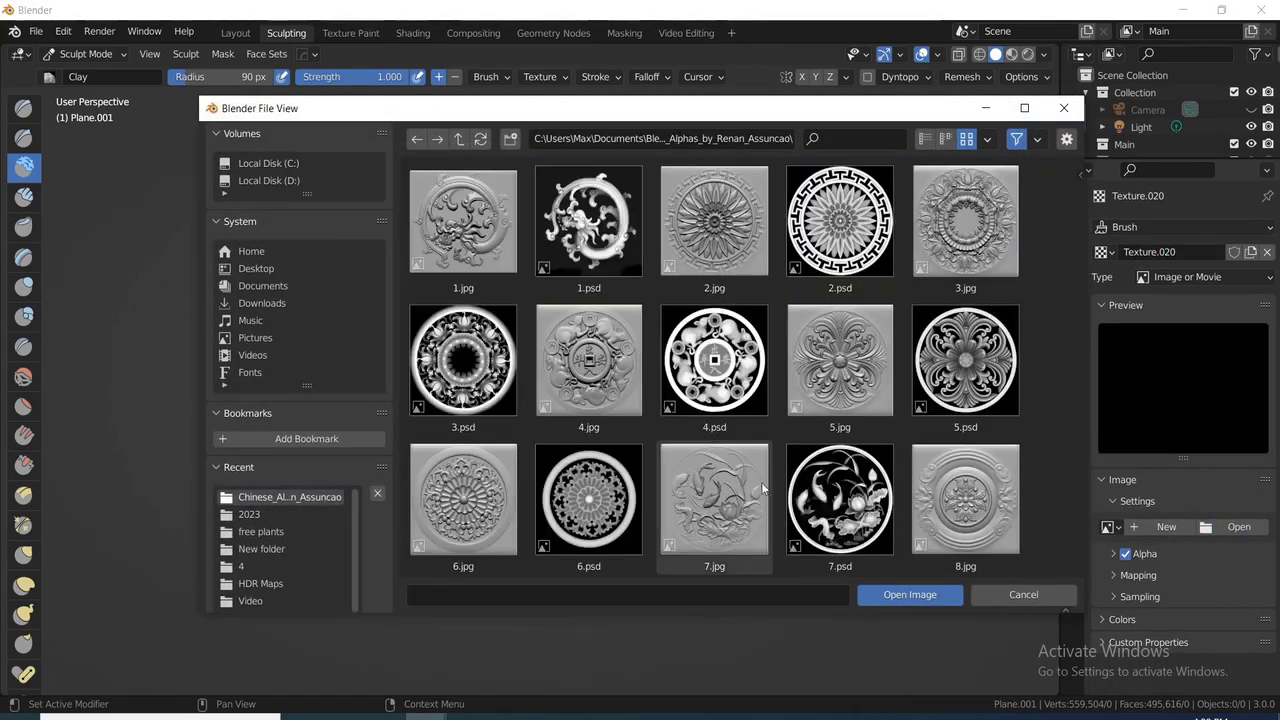
pyautogui.doubleClick(977, 370)
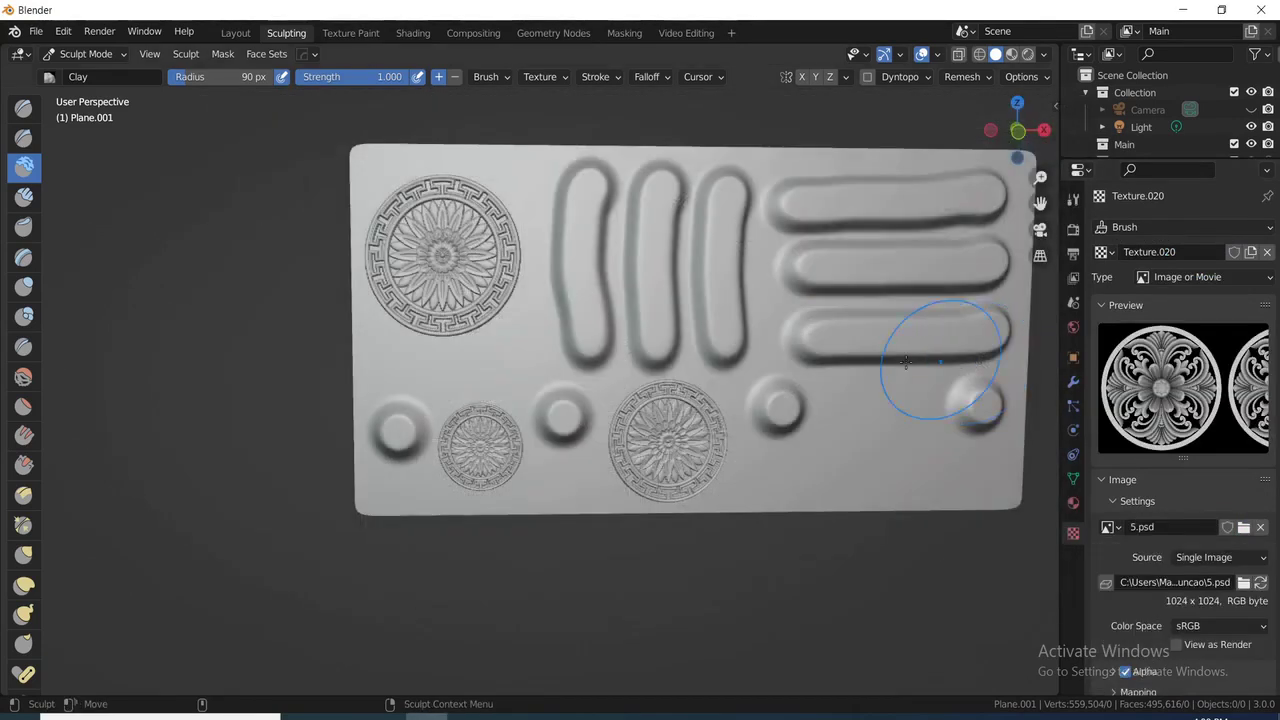
pyautogui.click(881, 432)
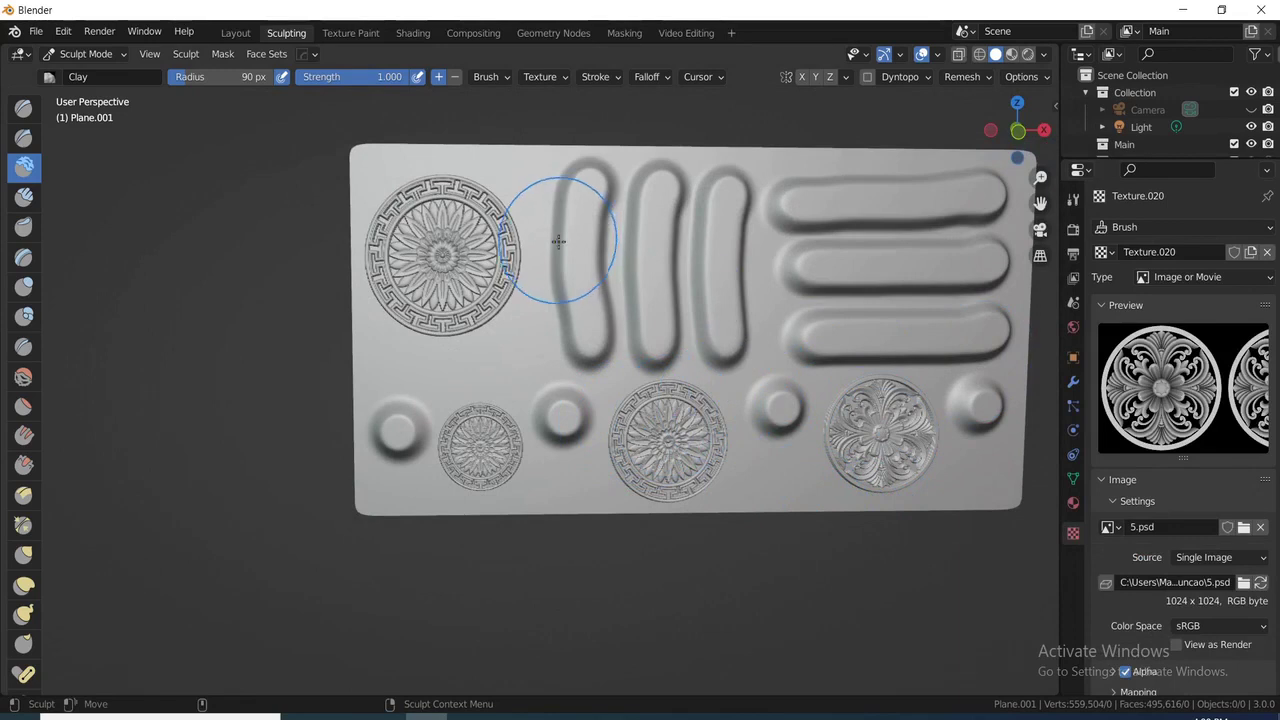
pyautogui.keyDown('ctrl'); pyautogui.scroll(3, 771, 360); pyautogui.keyUp('ctrl')
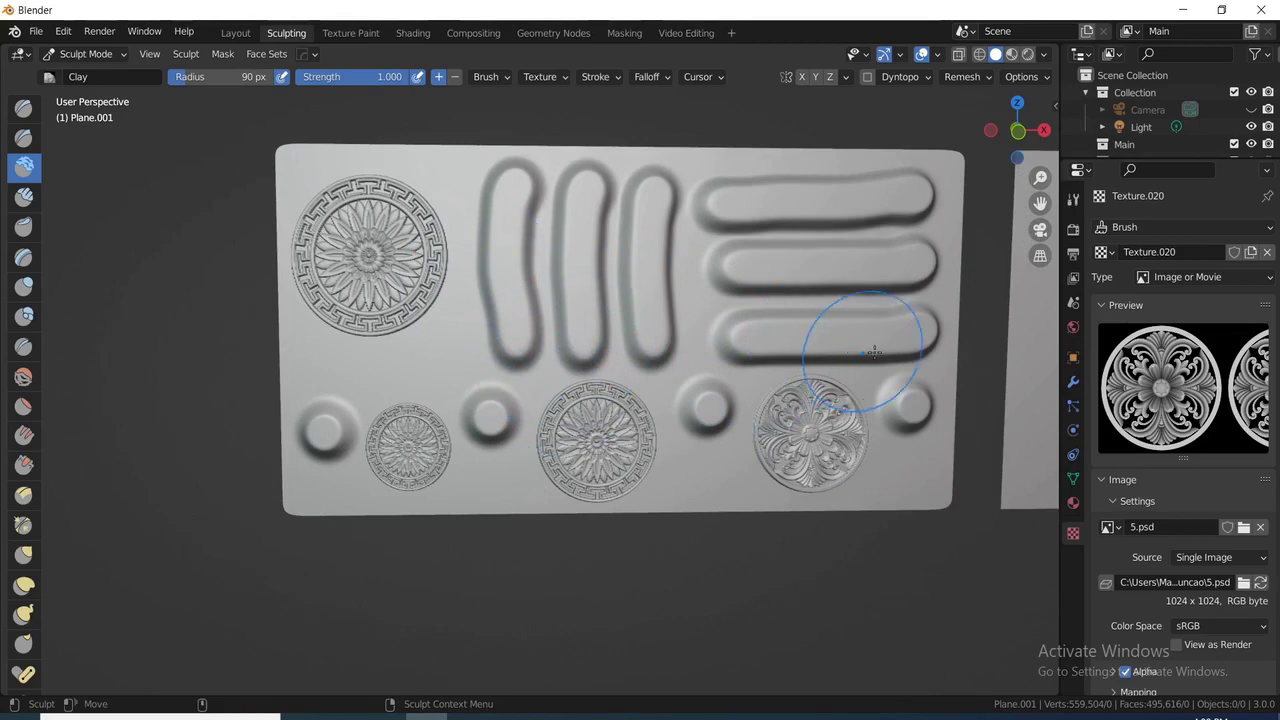
pyautogui.keyDown('ctrl'); pyautogui.scroll(1, 1005, 345); pyautogui.keyUp('ctrl')
pyautogui.keyDown('ctrl'); pyautogui.scroll(-4, 957, 343); pyautogui.keyUp('ctrl')
pyautogui.keyDown('ctrl'); pyautogui.scroll(7, 950, 355); pyautogui.keyUp('ctrl')
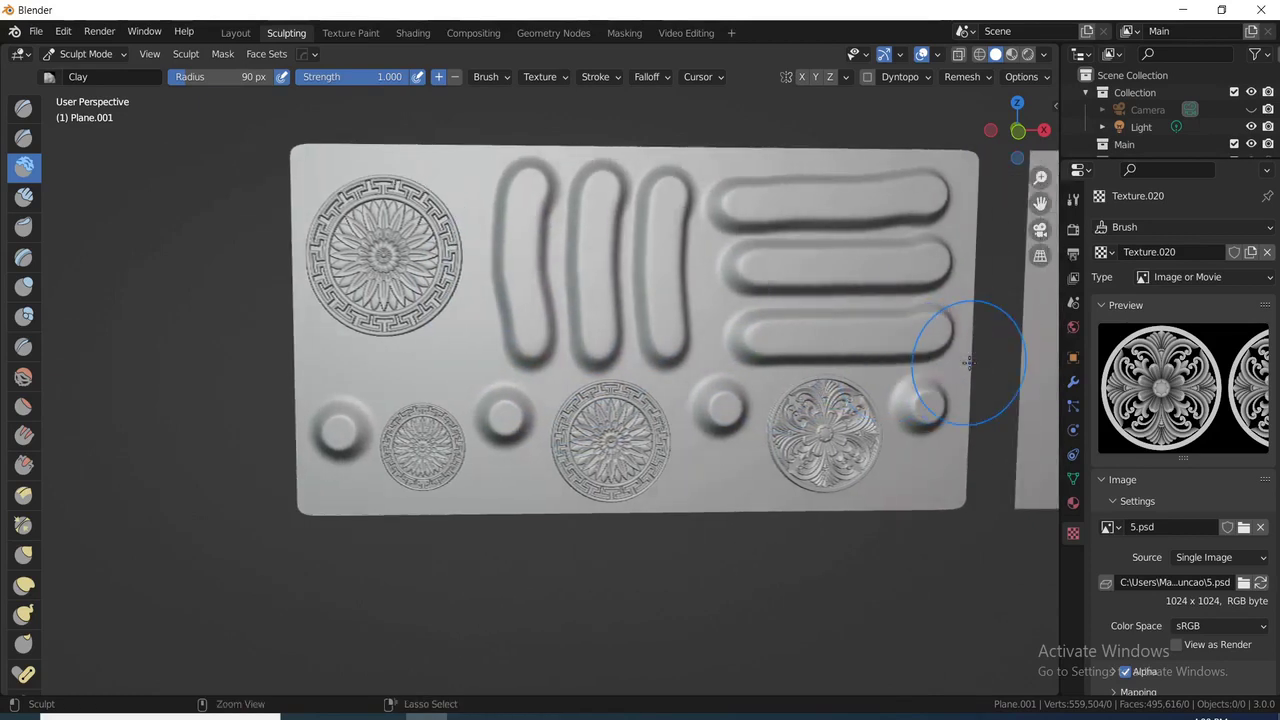
pyautogui.keyDown('ctrl'); pyautogui.scroll(5, 969, 362); pyautogui.keyUp('ctrl')
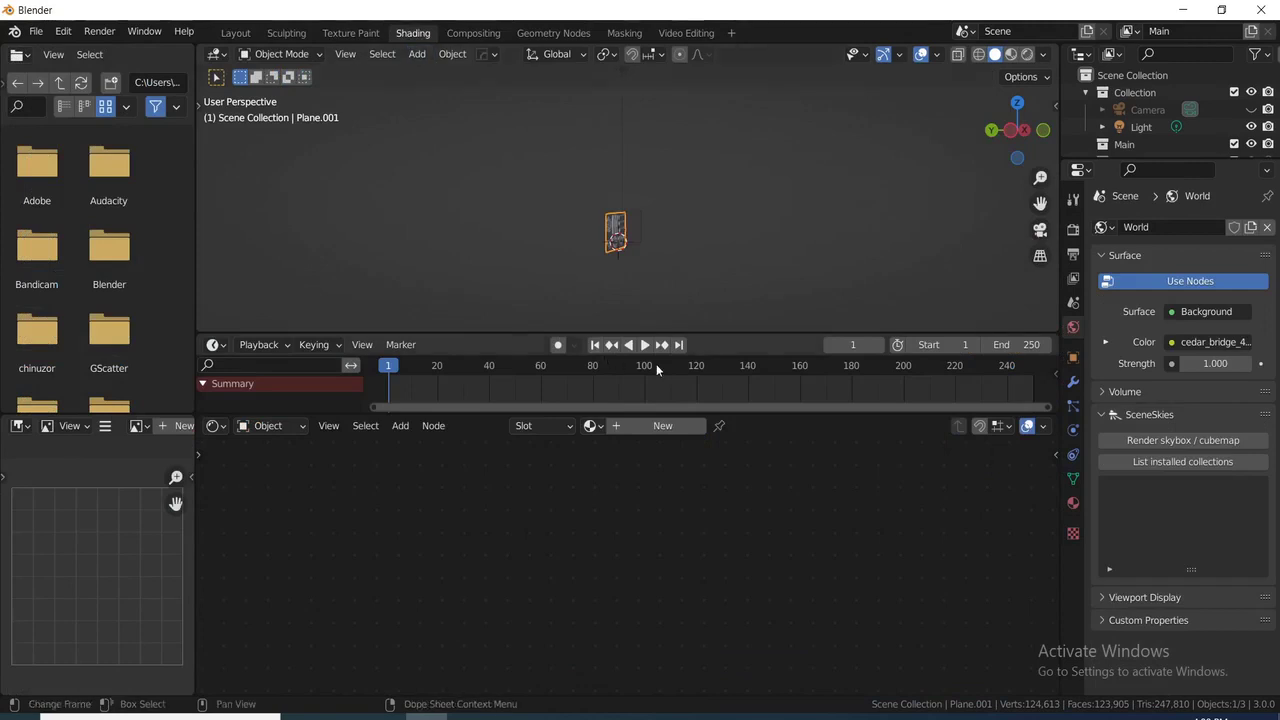
# - In the Shading workspace, view the sculpted plane from the front and create a new material for it
pyautogui.moveTo(666, 246); pyautogui.dragTo(645, 226, button='middle')
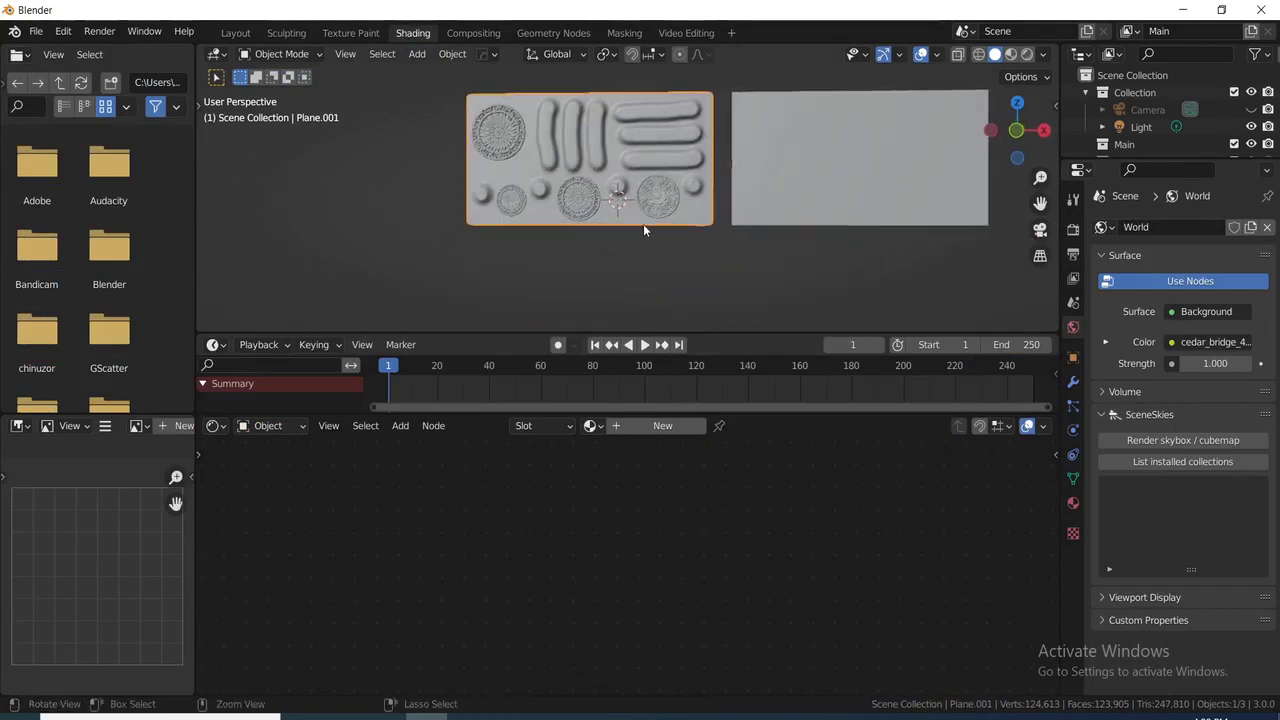
pyautogui.click(662, 426)
pyautogui.moveTo(594, 520); pyautogui.dragTo(824, 463)
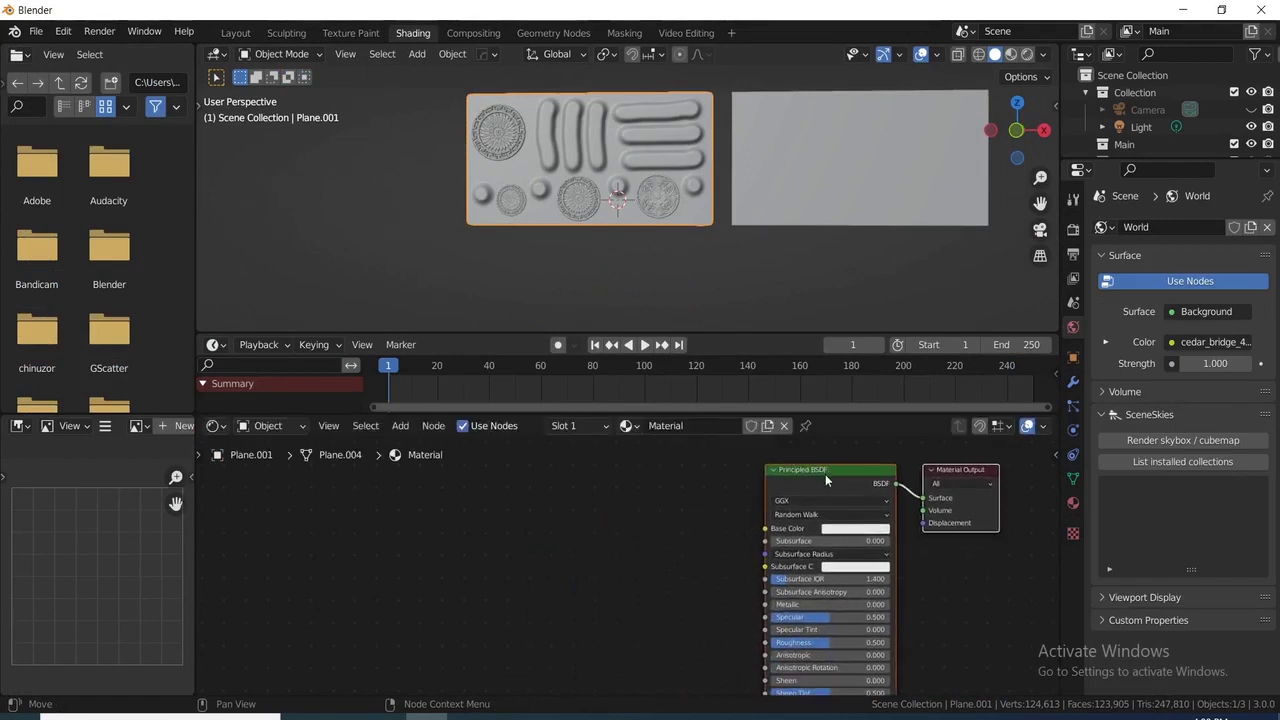
# - Duplicate the Principled BSDF node beside the original and switch the copy to an Image Texture node
pyautogui.click(823, 474)
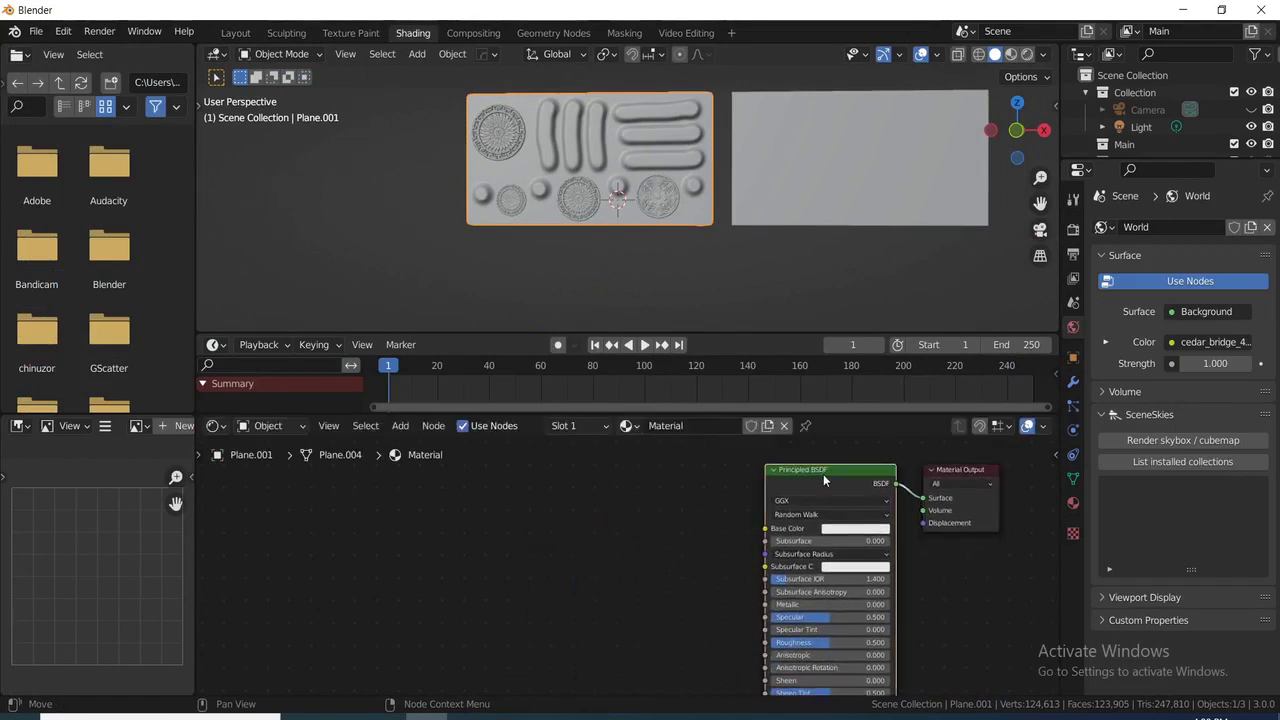
pyautogui.hotkey('shift', 'd')
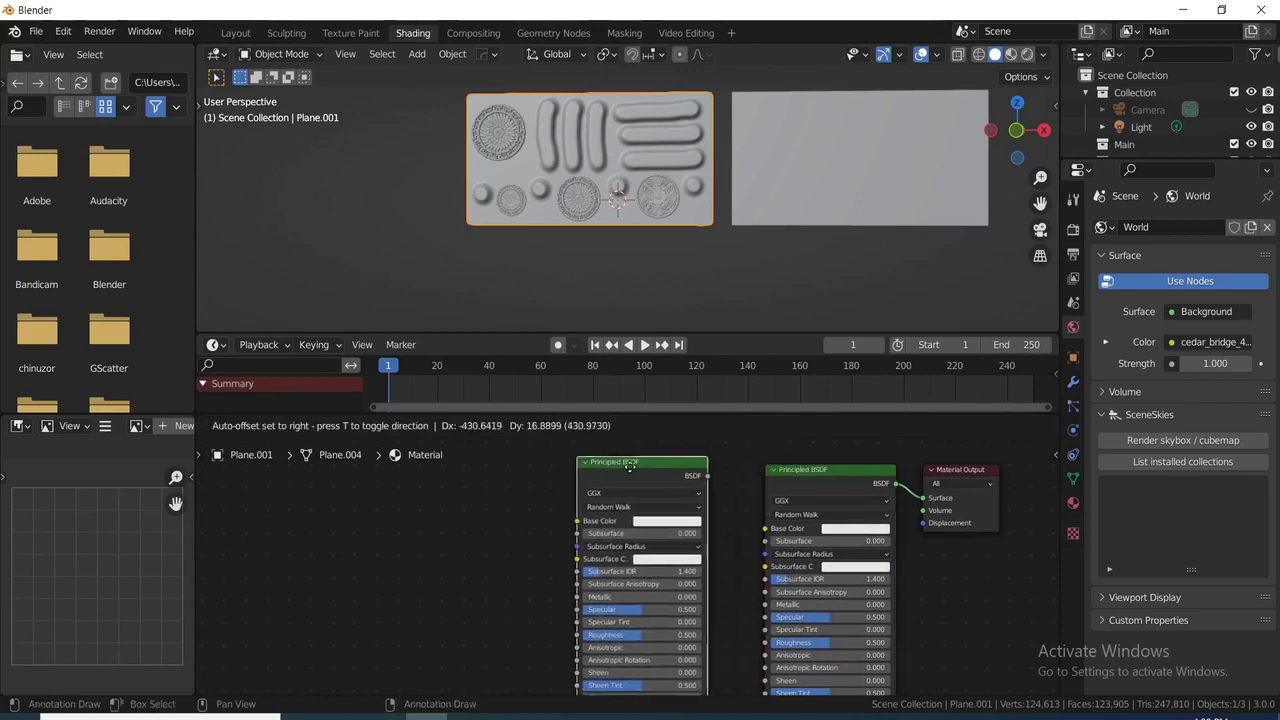
pyautogui.click(613, 466)
pyautogui.hotkey('shift', 's')
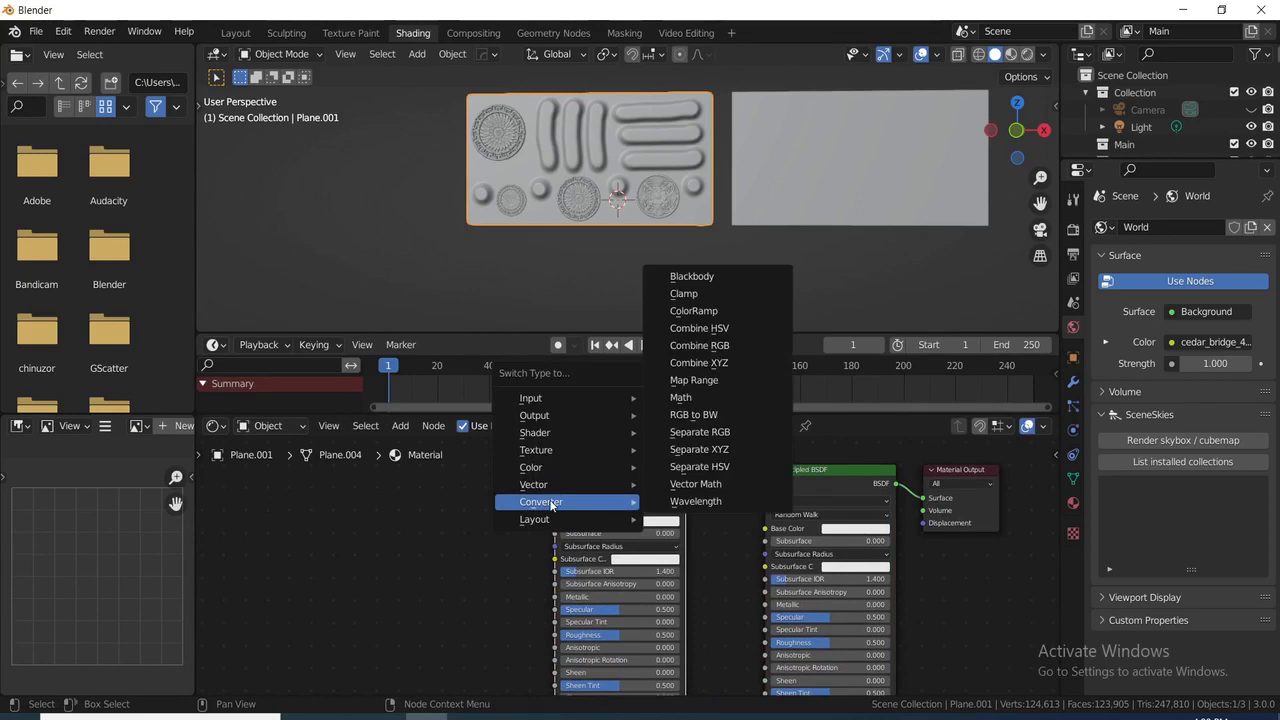
pyautogui.moveTo(625, 451)
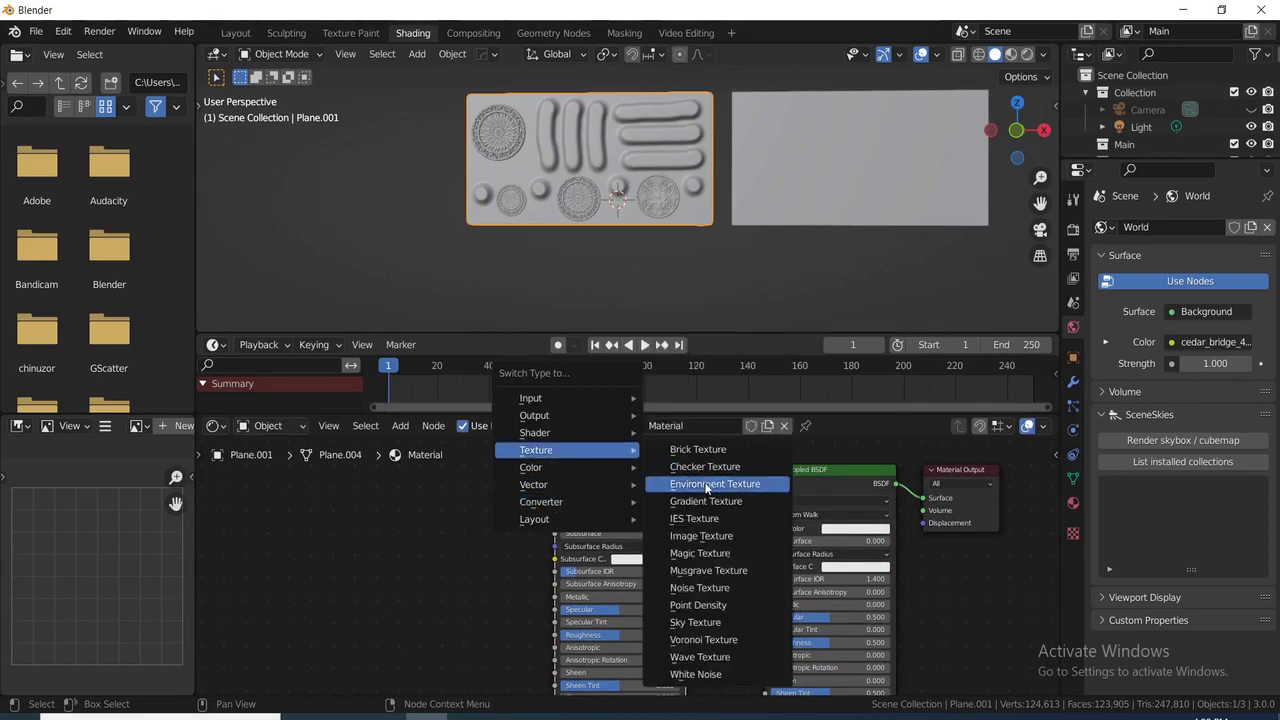
pyautogui.click(701, 535)
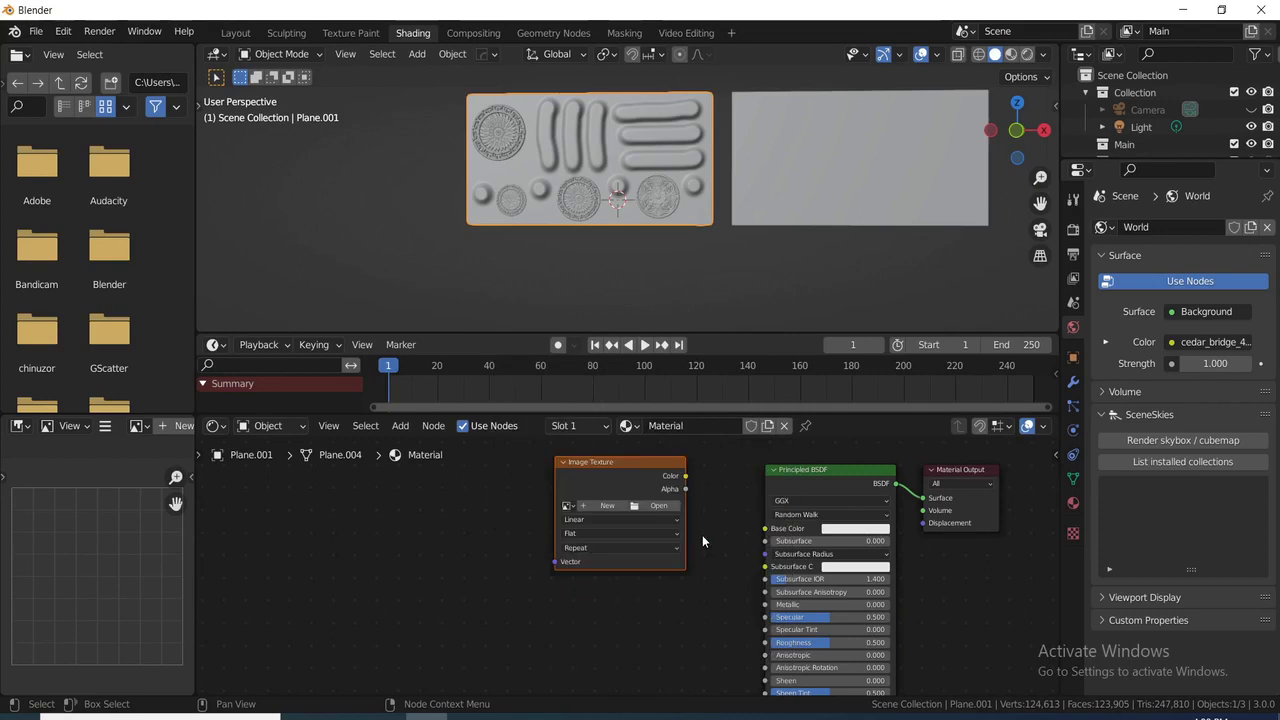
pyautogui.click(604, 498)
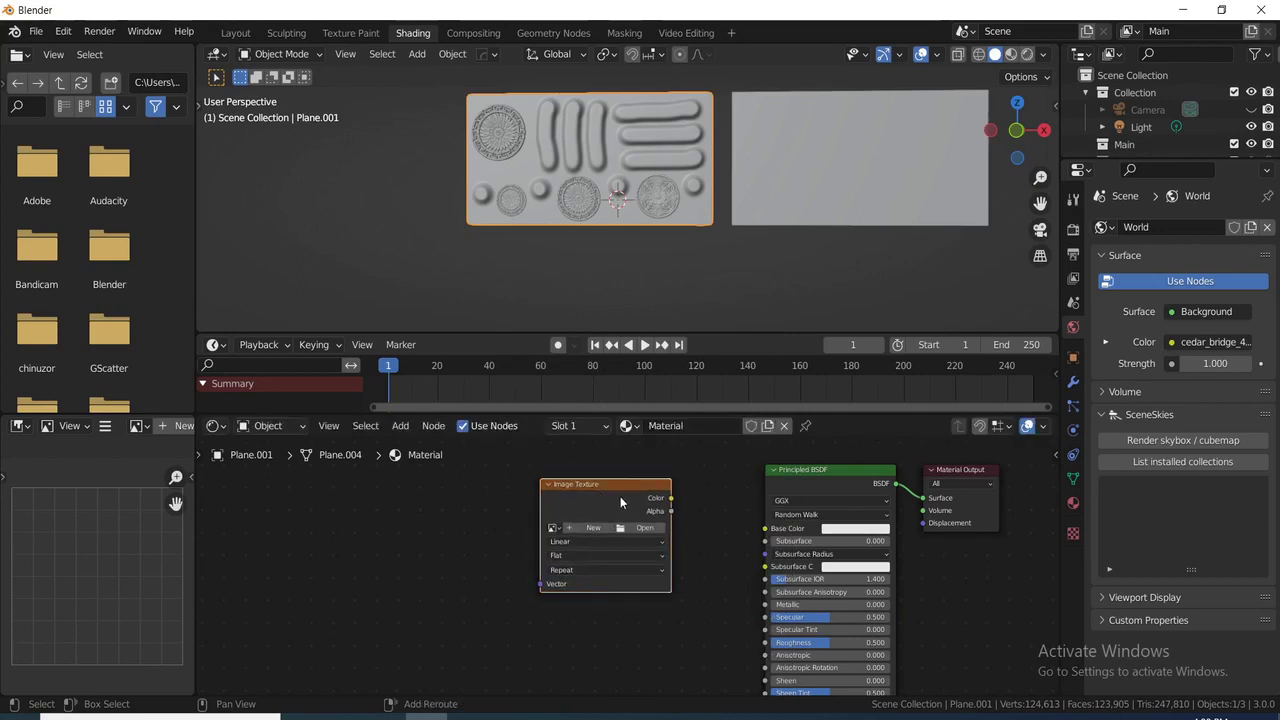
pyautogui.hotkey('shift', 'd')
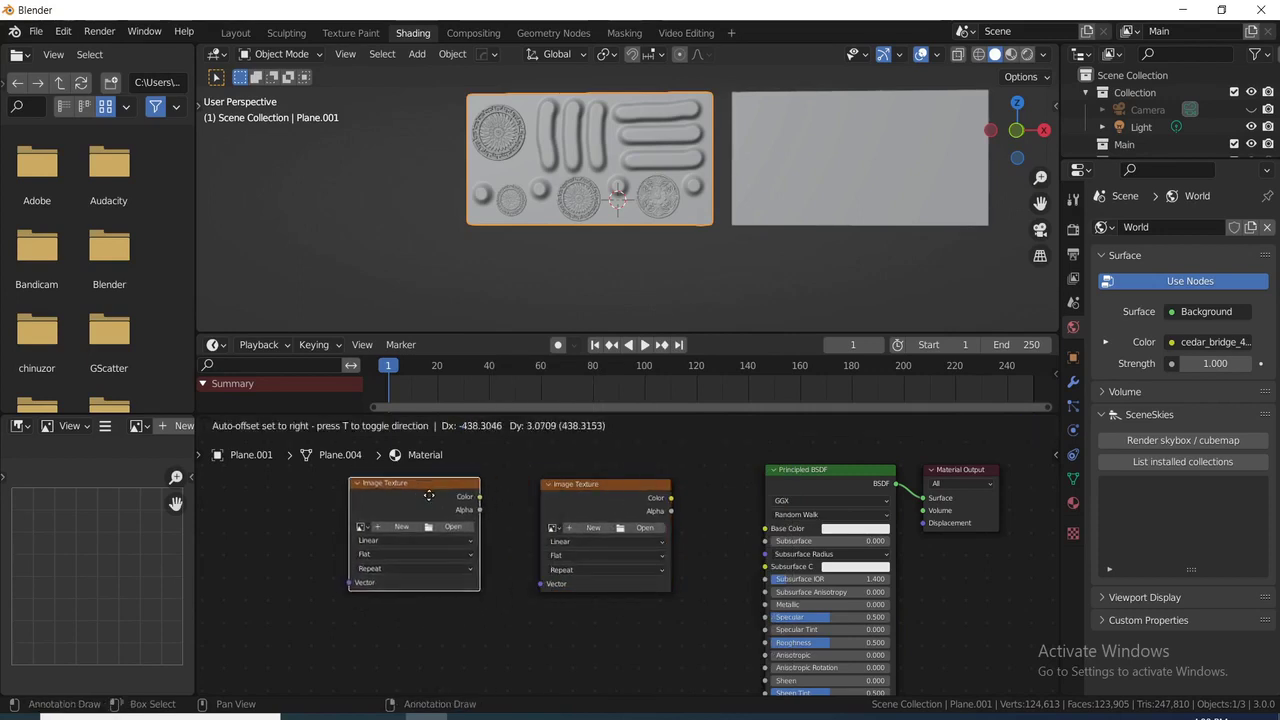
pyautogui.click(445, 498)
pyautogui.hotkey('shift', 's')
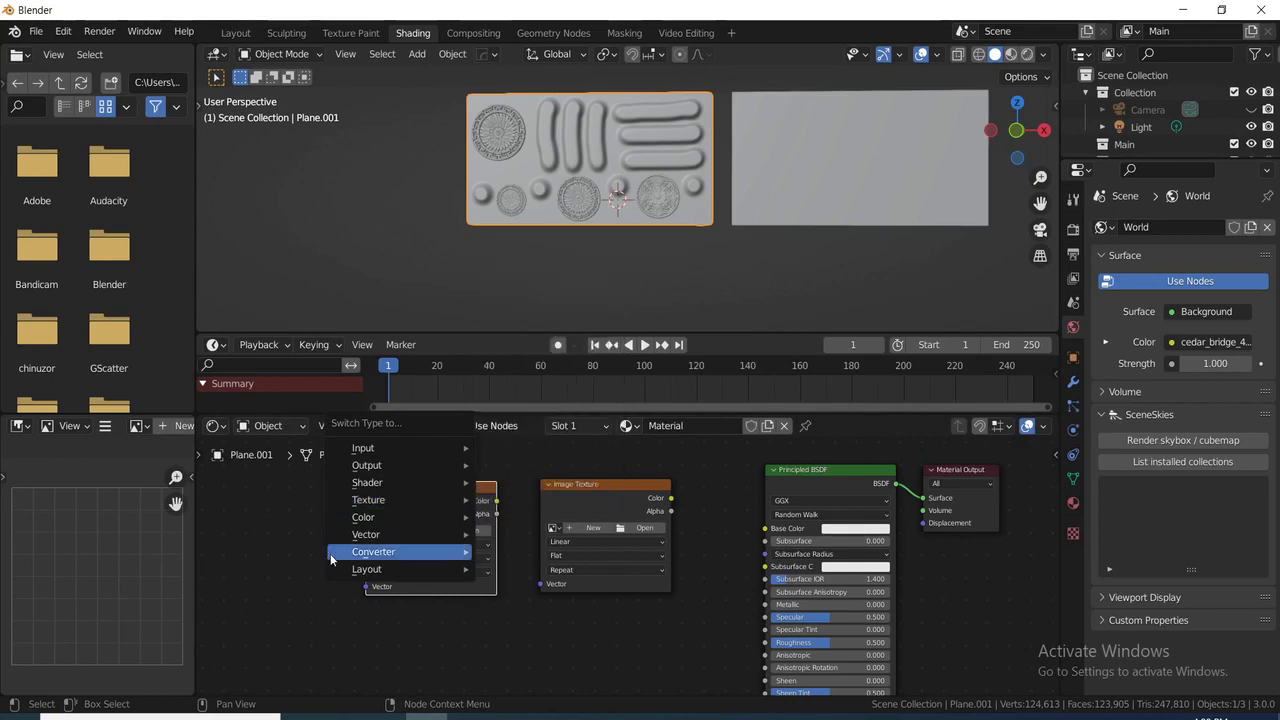
pyautogui.press('Escape')
pyautogui.press('x')
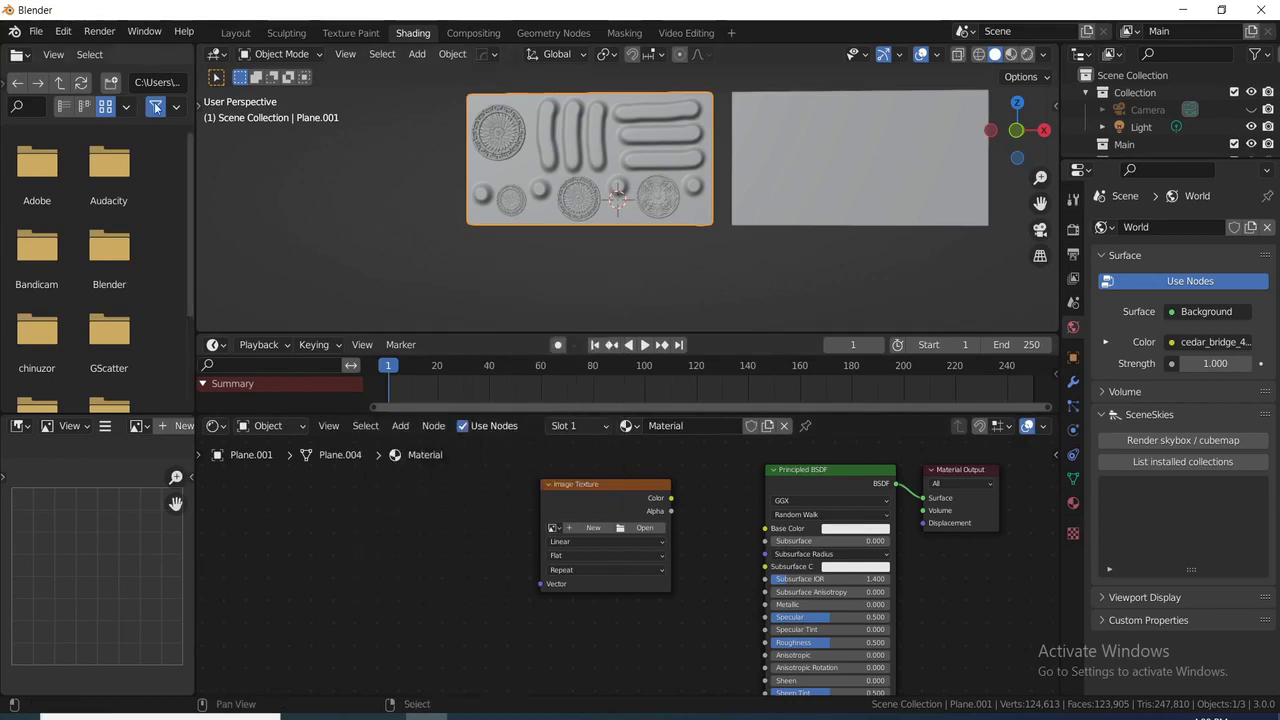
# - Search the add-ons in the preferences for "node" and check that Node Wrangler is enabled
pyautogui.click(58, 32)
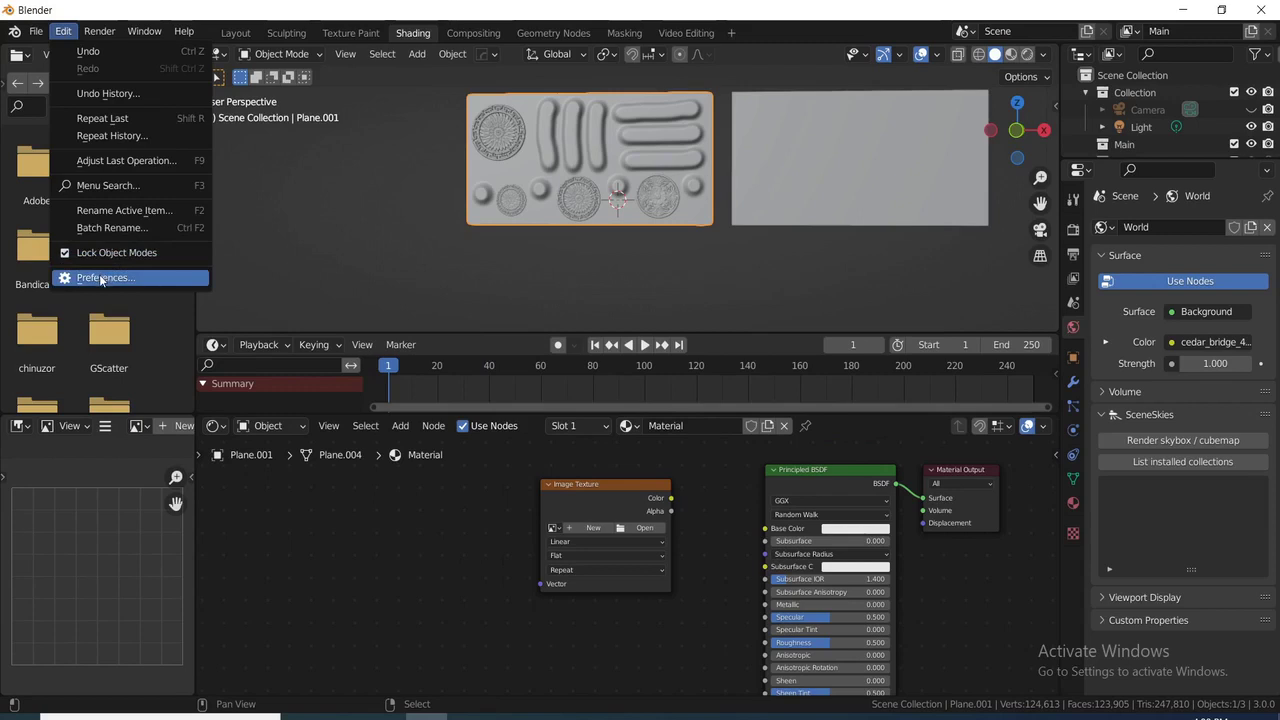
pyautogui.click(102, 278)
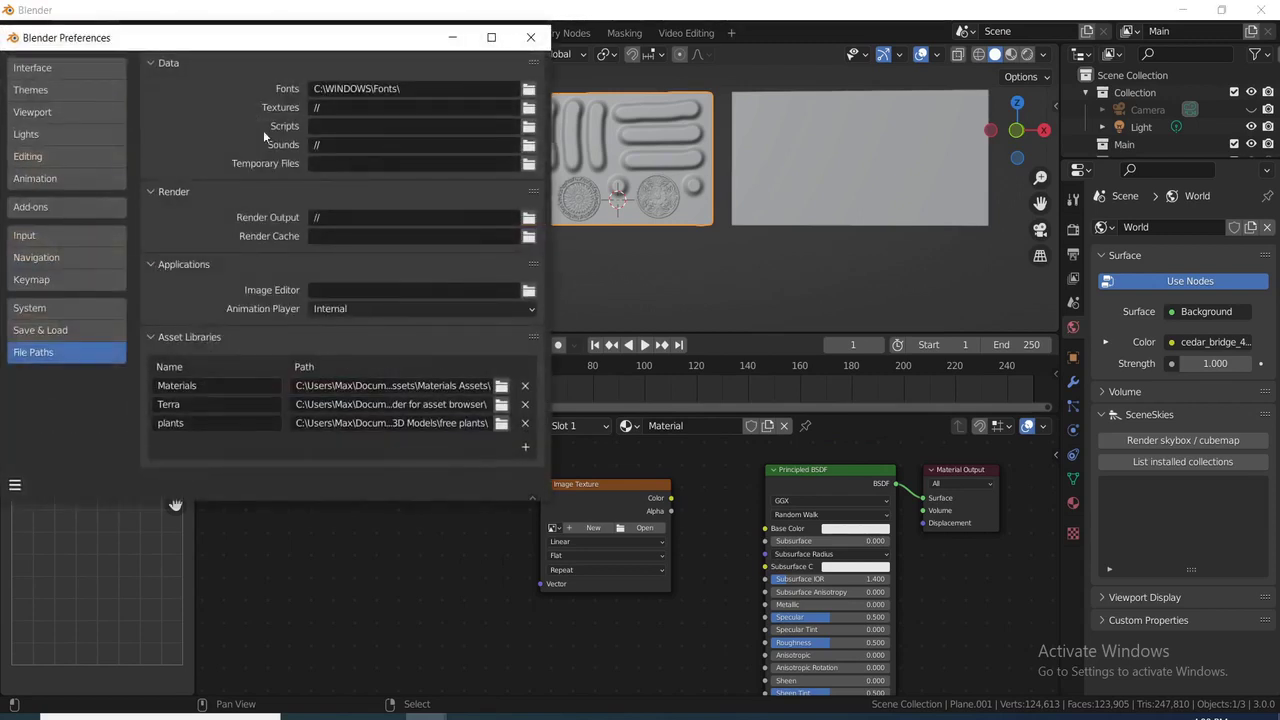
pyautogui.click(63, 208)
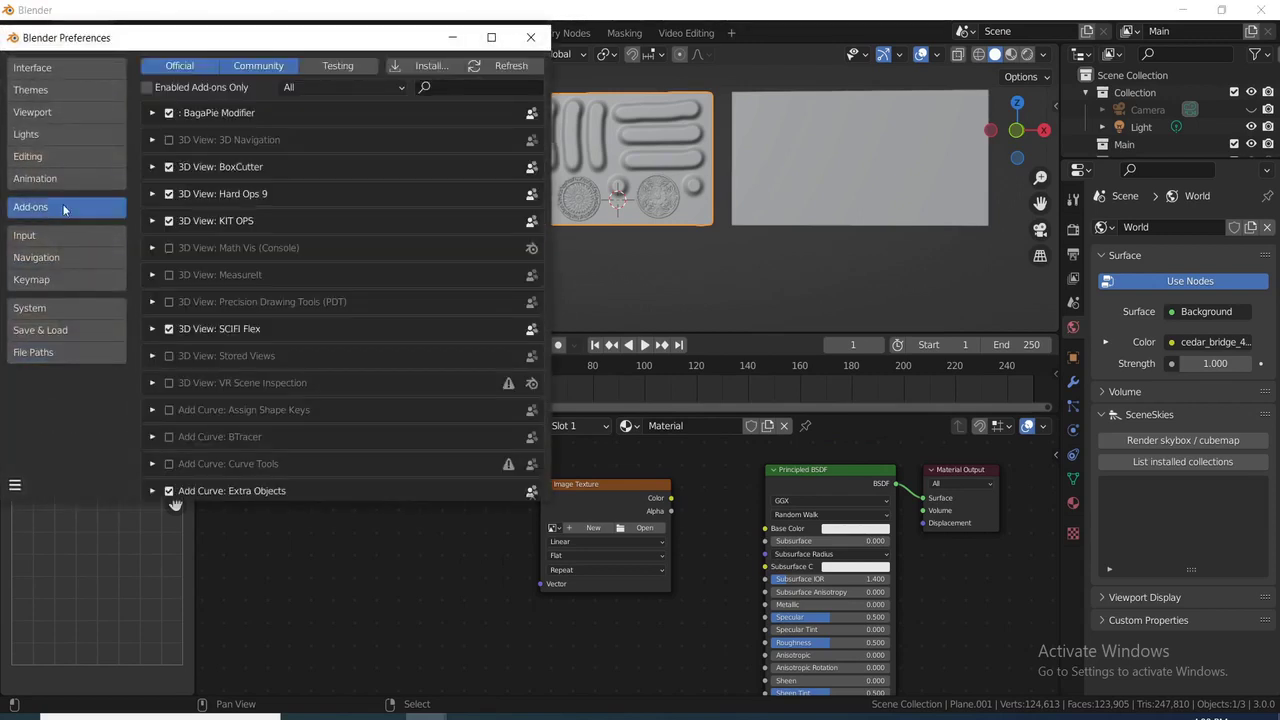
pyautogui.click(478, 87)
pyautogui.write('node')
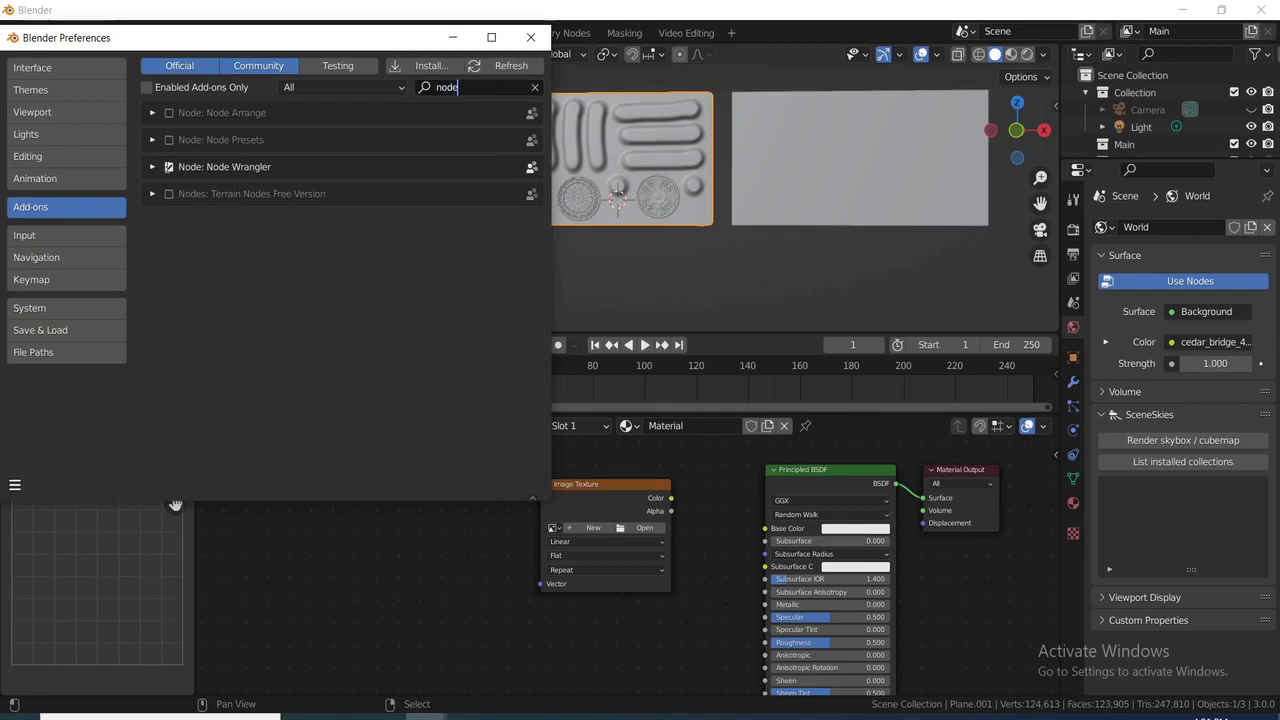
pyautogui.click(169, 167)
pyautogui.click(169, 167)
pyautogui.click(169, 167)
pyautogui.click(530, 37)
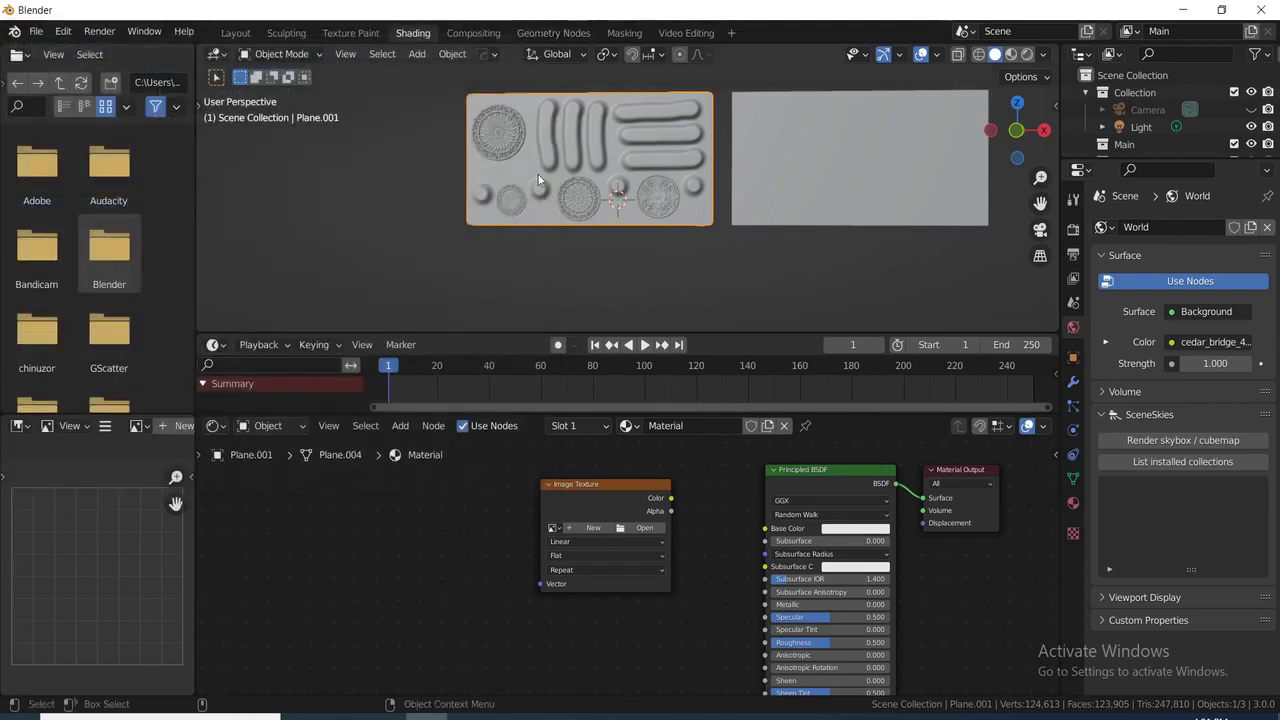
pyautogui.click(568, 491)
pyautogui.hotkey('shift', 'd')
pyautogui.click(368, 517)
pyautogui.hotkey('shift', 'a')
pyautogui.moveTo(369, 520)
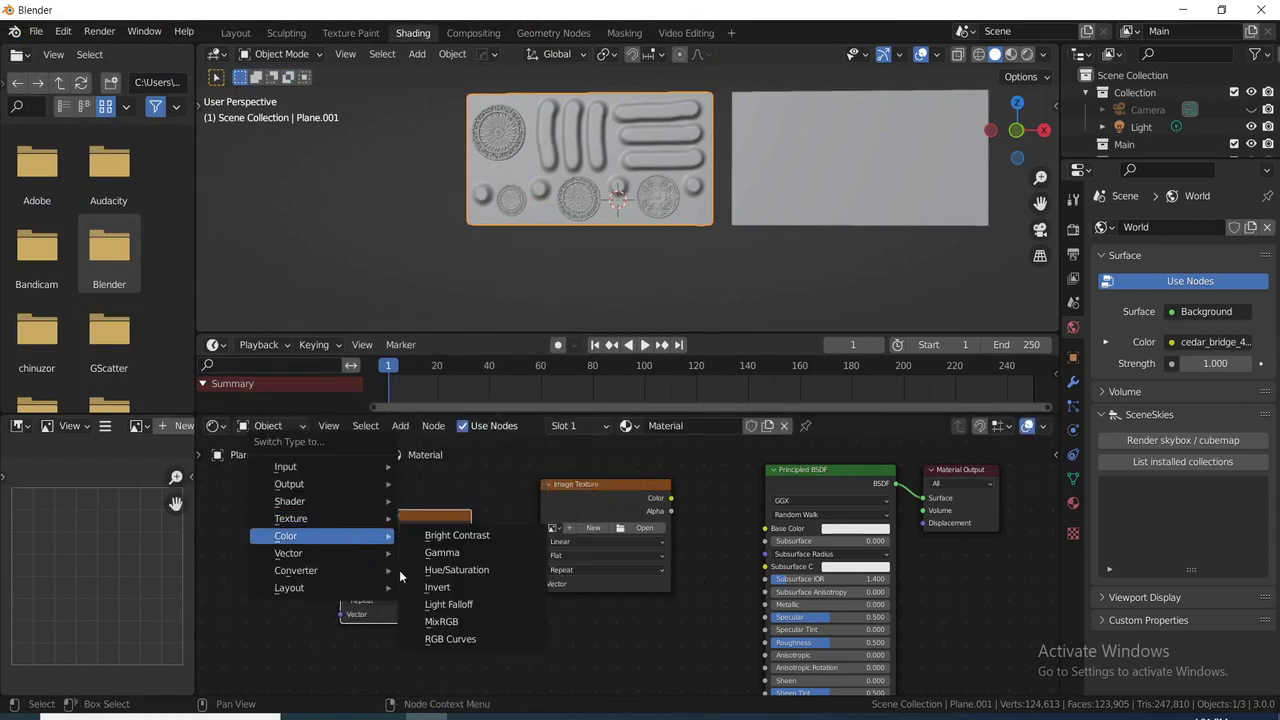
pyautogui.click(435, 580)
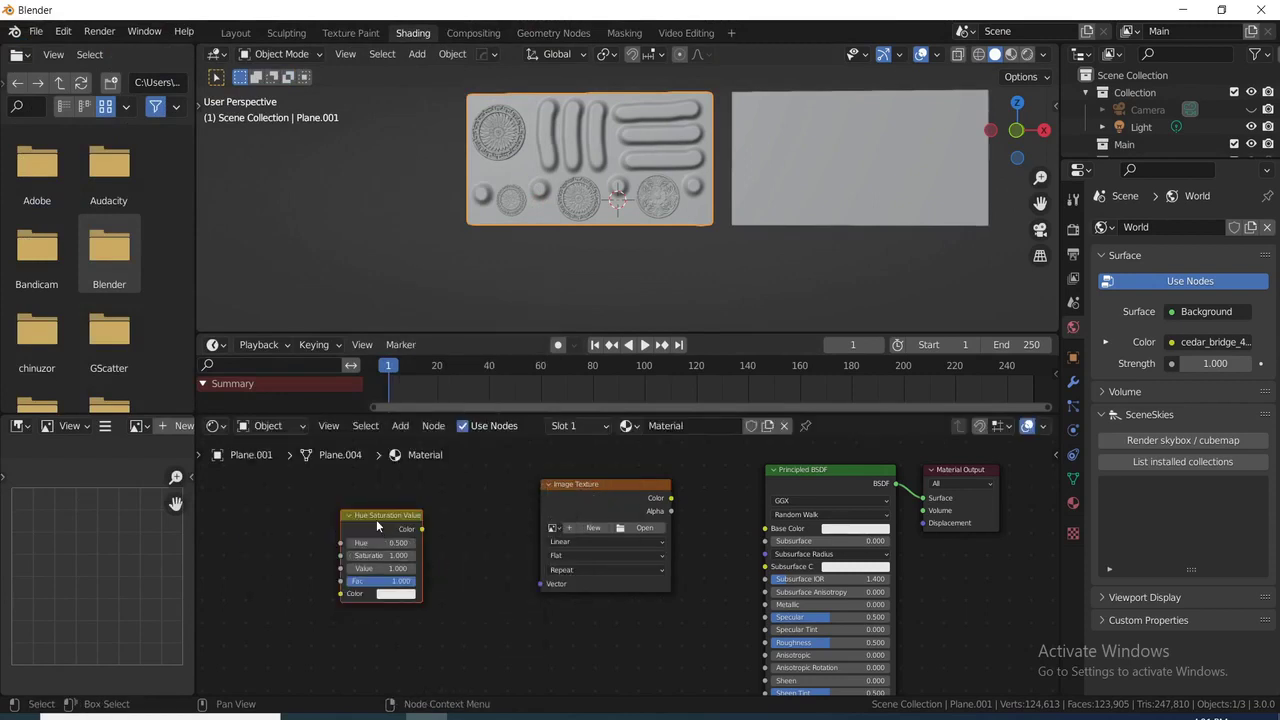
pyautogui.press('x')
# - Start a new image in the Image Texture node, named normal, with a width and height of 4096 px
pyautogui.moveTo(606, 499)
pyautogui.mouseDown()
pyautogui.moveTo(490, 494)
pyautogui.moveTo(593, 500)
pyautogui.mouseUp()
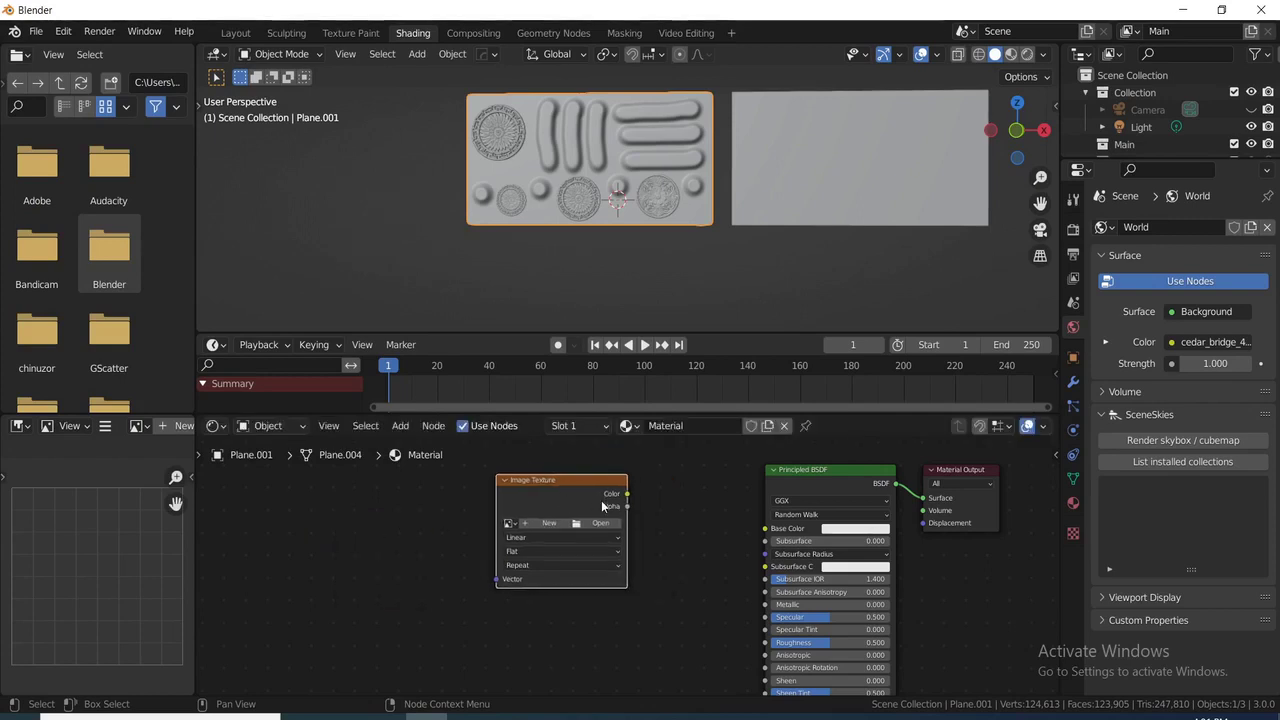
pyautogui.click(549, 524)
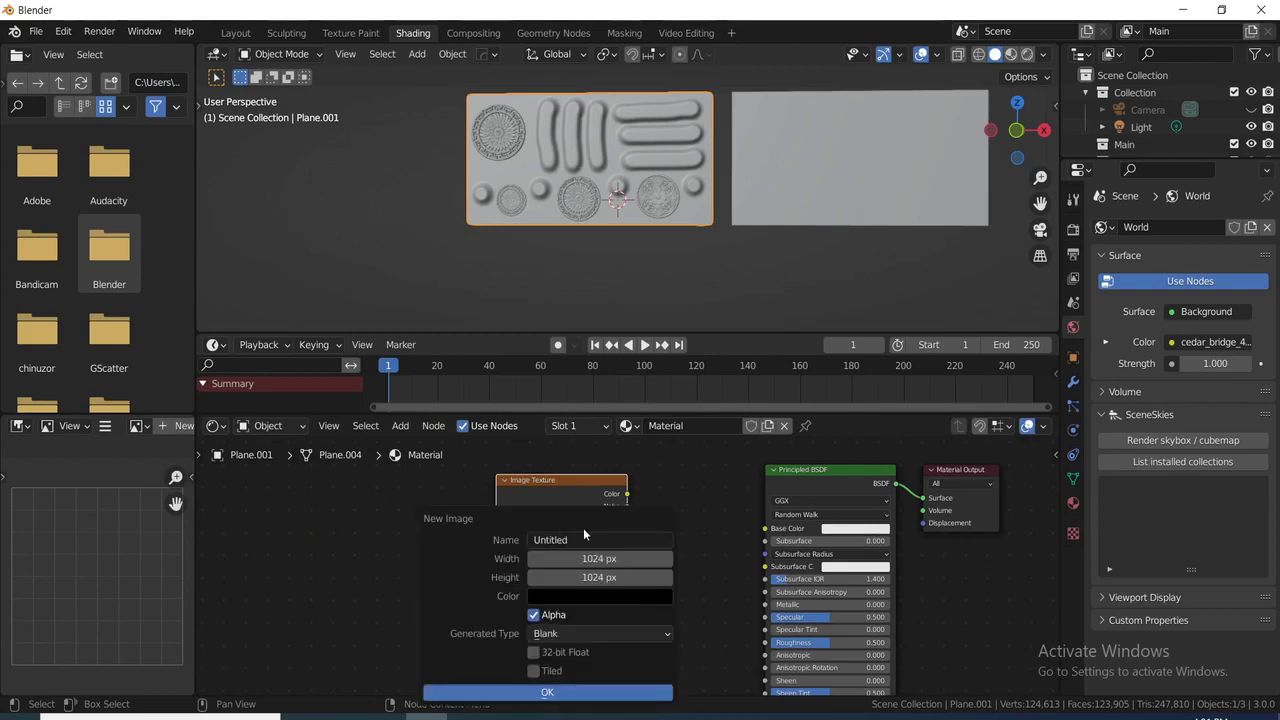
pyautogui.click(584, 537)
pyautogui.write('normal')
pyautogui.click(580, 558)
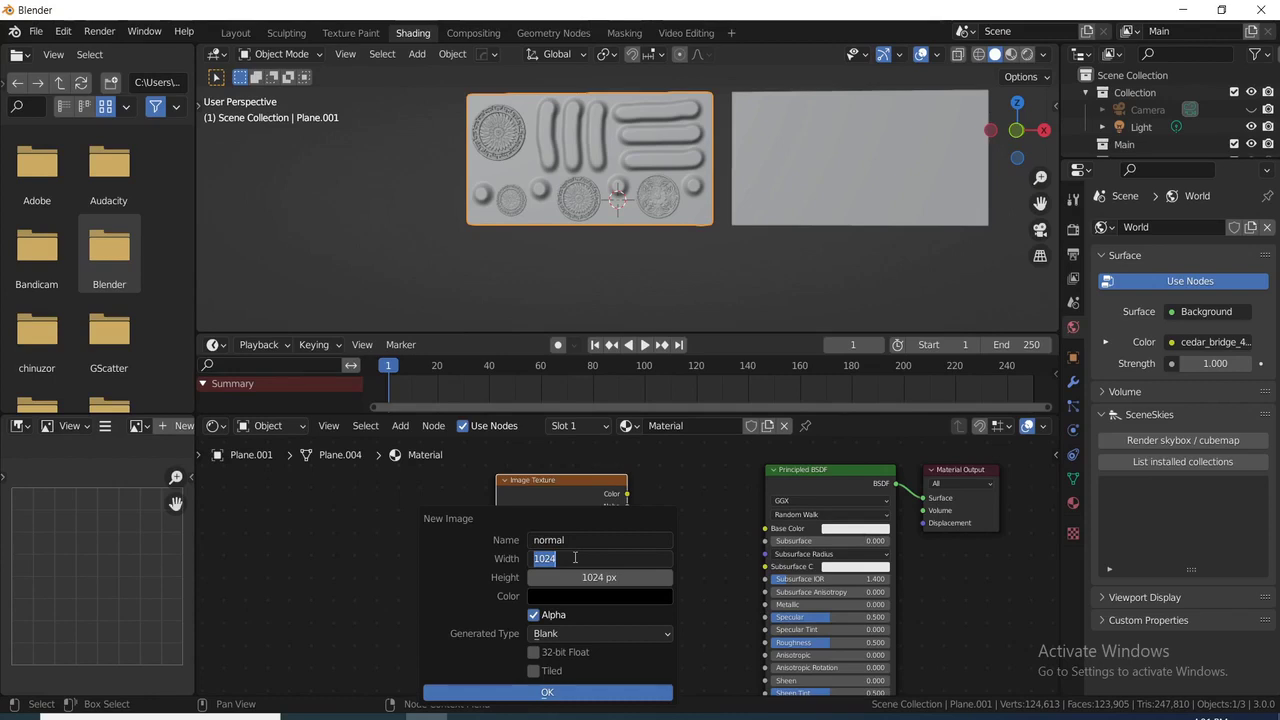
pyautogui.write('4096')
pyautogui.press('Return')
pyautogui.click(585, 573)
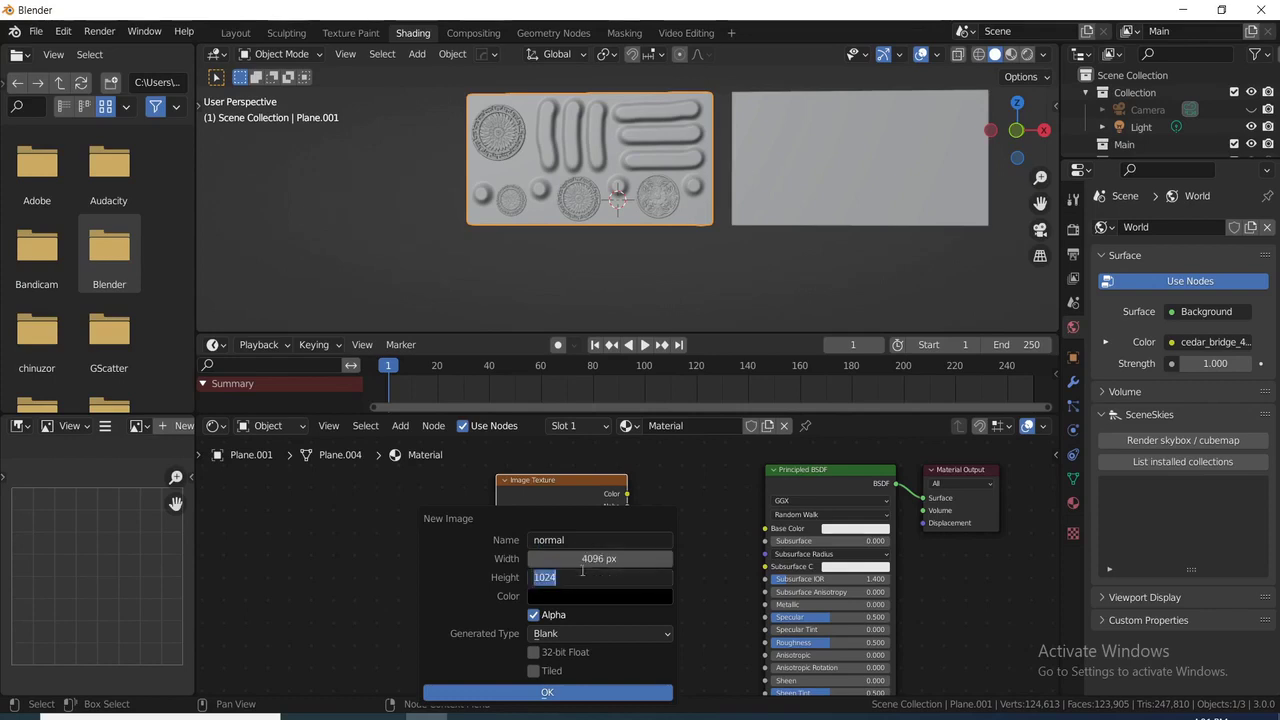
pyautogui.write('4096')
pyautogui.press('Return')
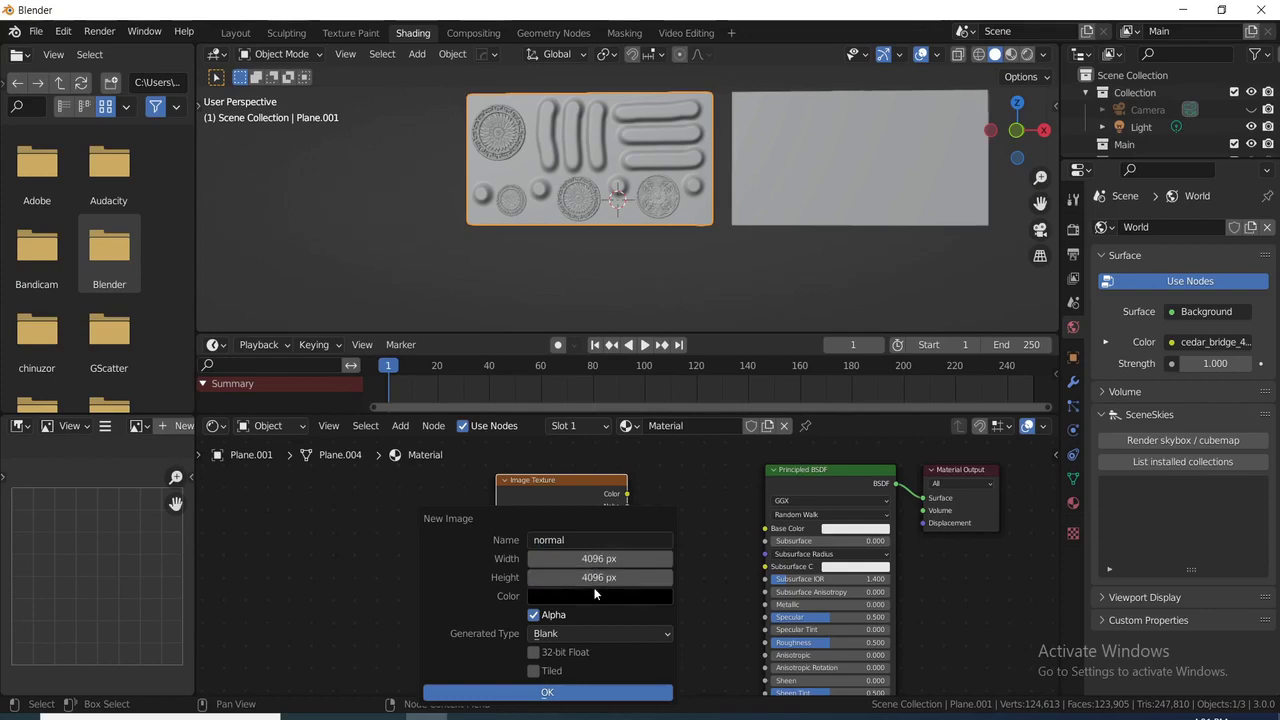
# - Turn off Alpha, turn on 32-bit Float, create the image and move its node slightly down
pyautogui.click(535, 615)
pyautogui.click(557, 651)
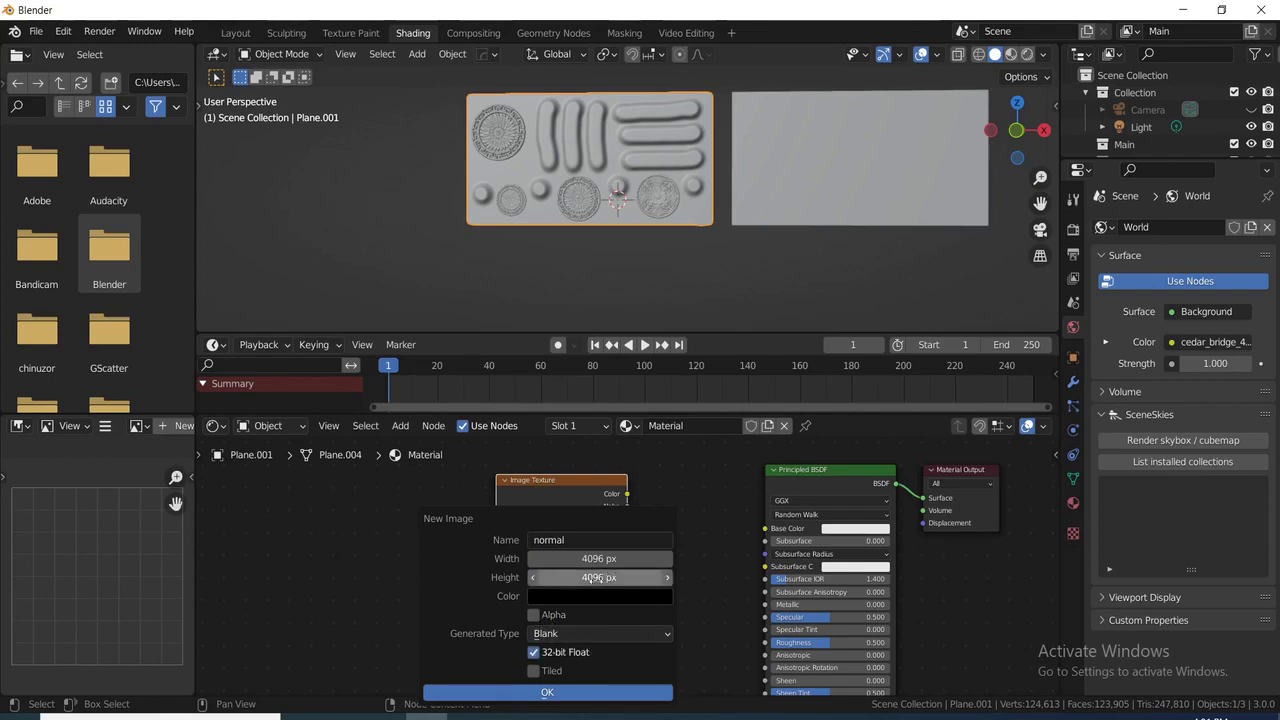
pyautogui.click(563, 693)
pyautogui.moveTo(587, 500); pyautogui.dragTo(587, 530)
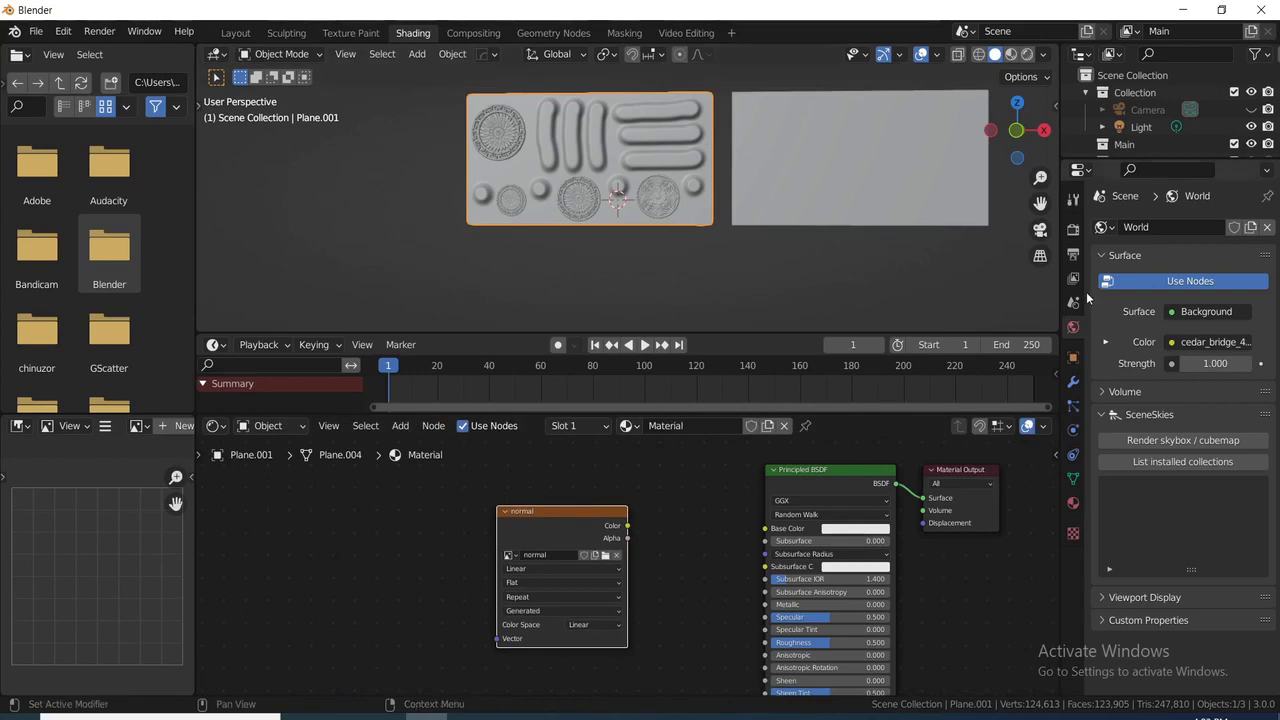
# - Set the scene's render engine to Cycles
pyautogui.click(1074, 231)
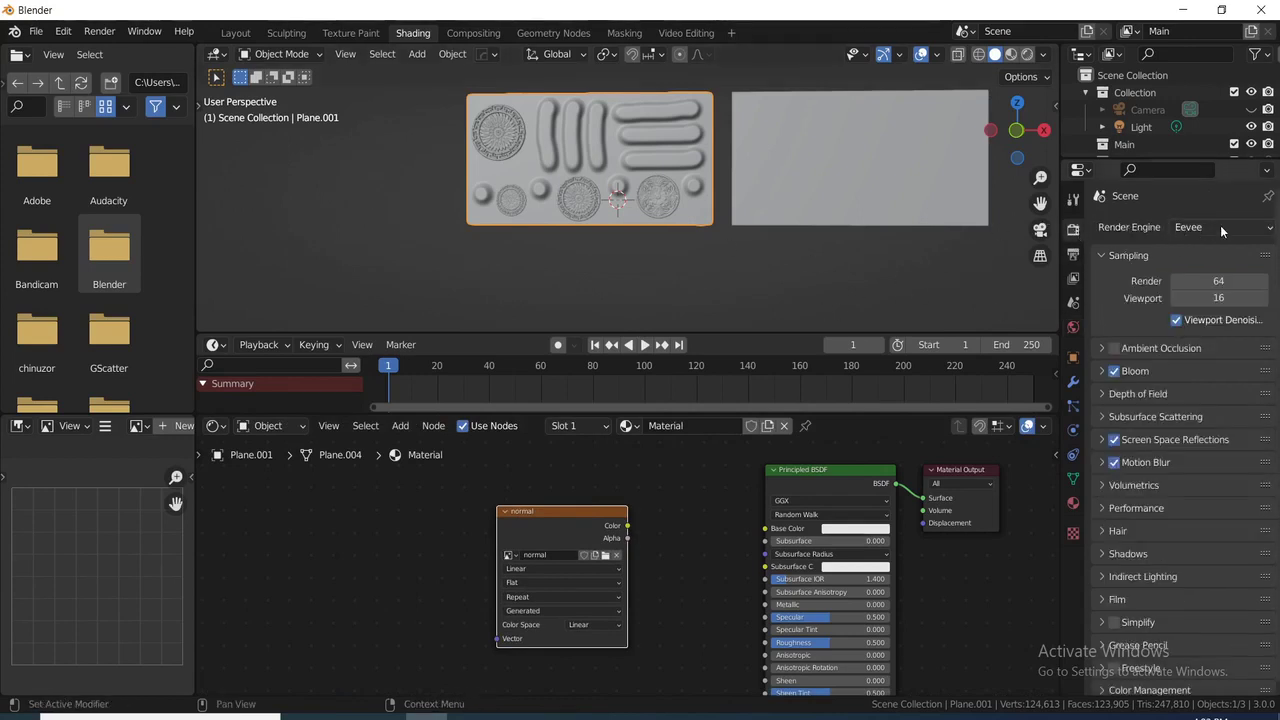
pyautogui.click(1188, 227)
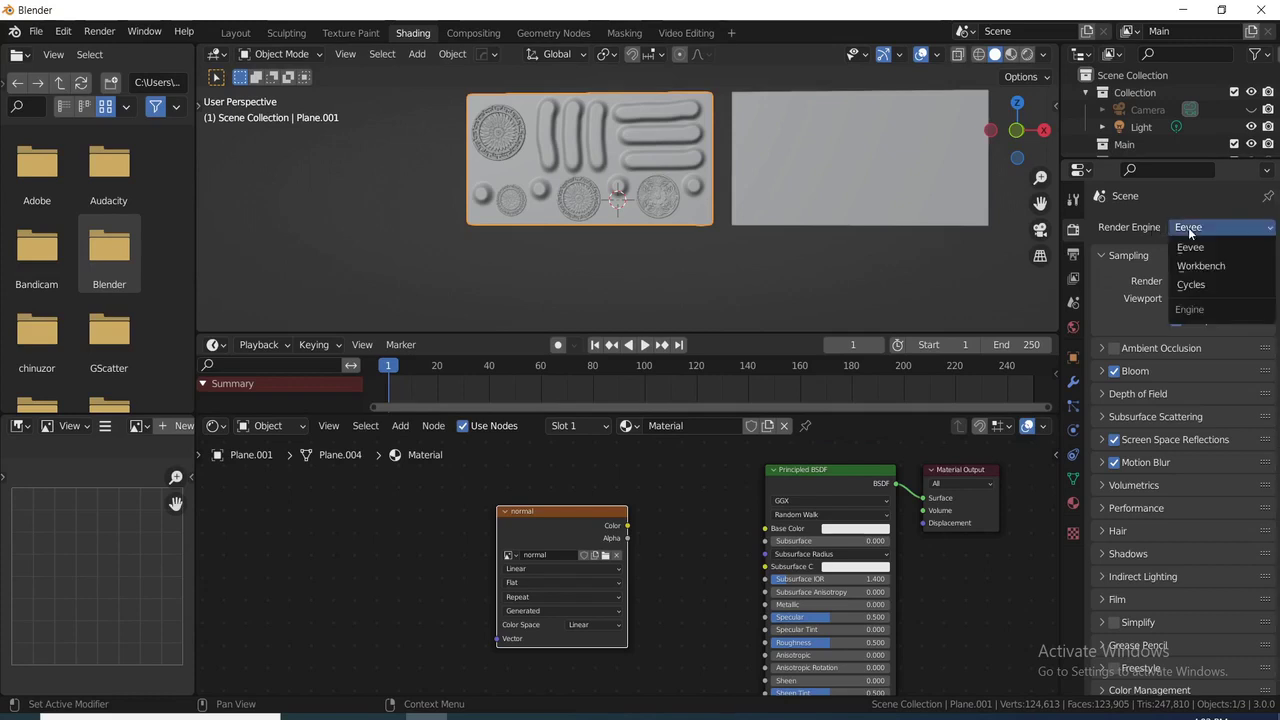
pyautogui.click(1198, 285)
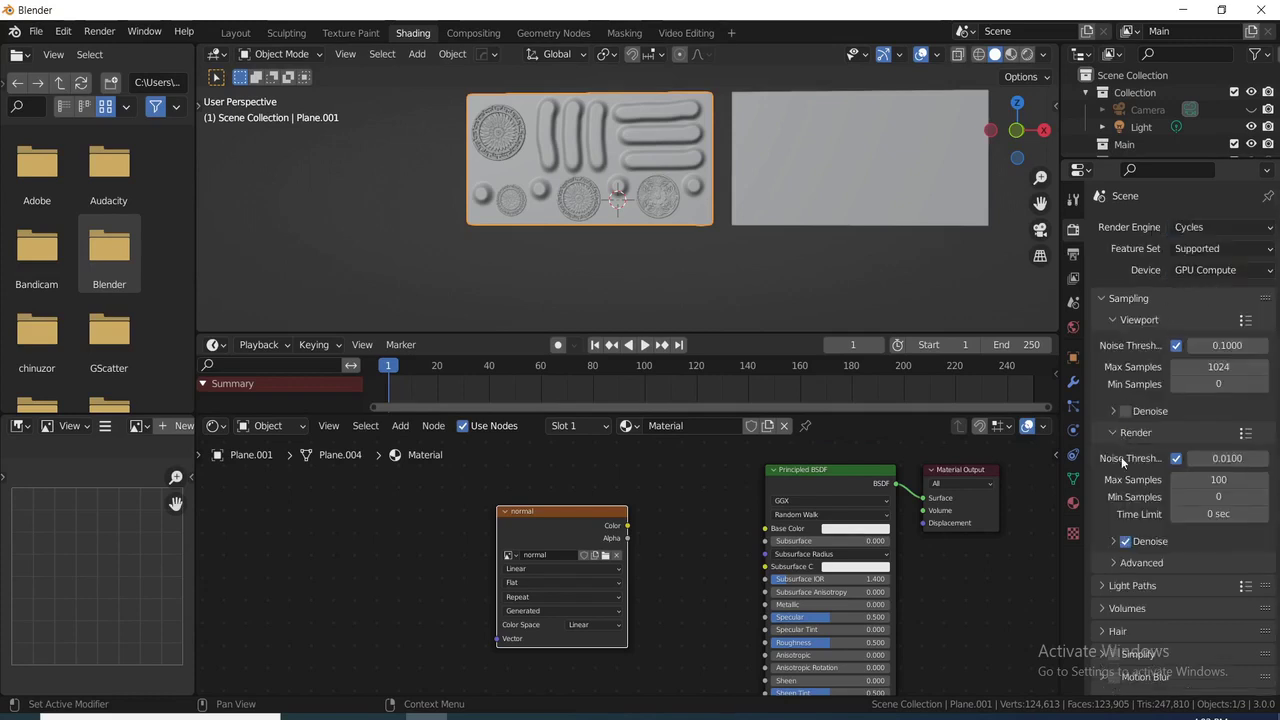
# - Use GPU Compute as the Cycles render device
pyautogui.scroll(-1, 1125, 450)
pyautogui.click(1201, 241)
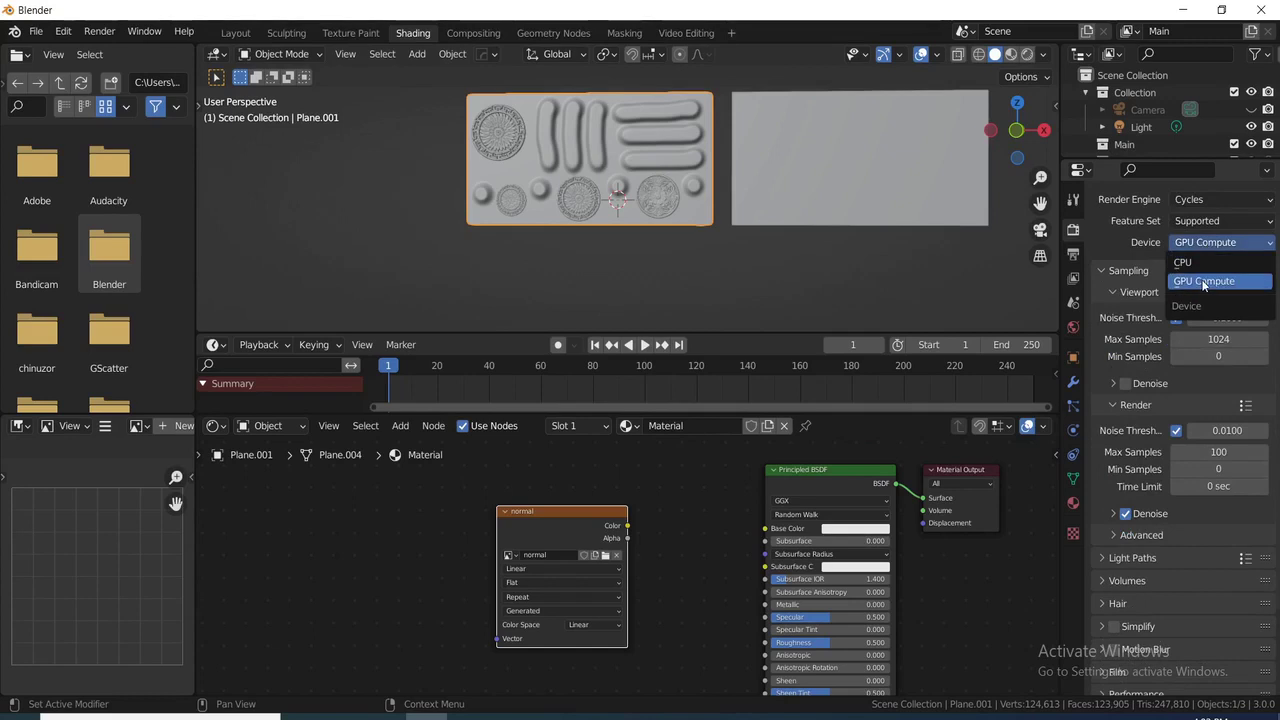
pyautogui.click(1204, 281)
# - Set the Cycles bake type to Normal in the scene's bake settings
pyautogui.scroll(-3, 1121, 497)
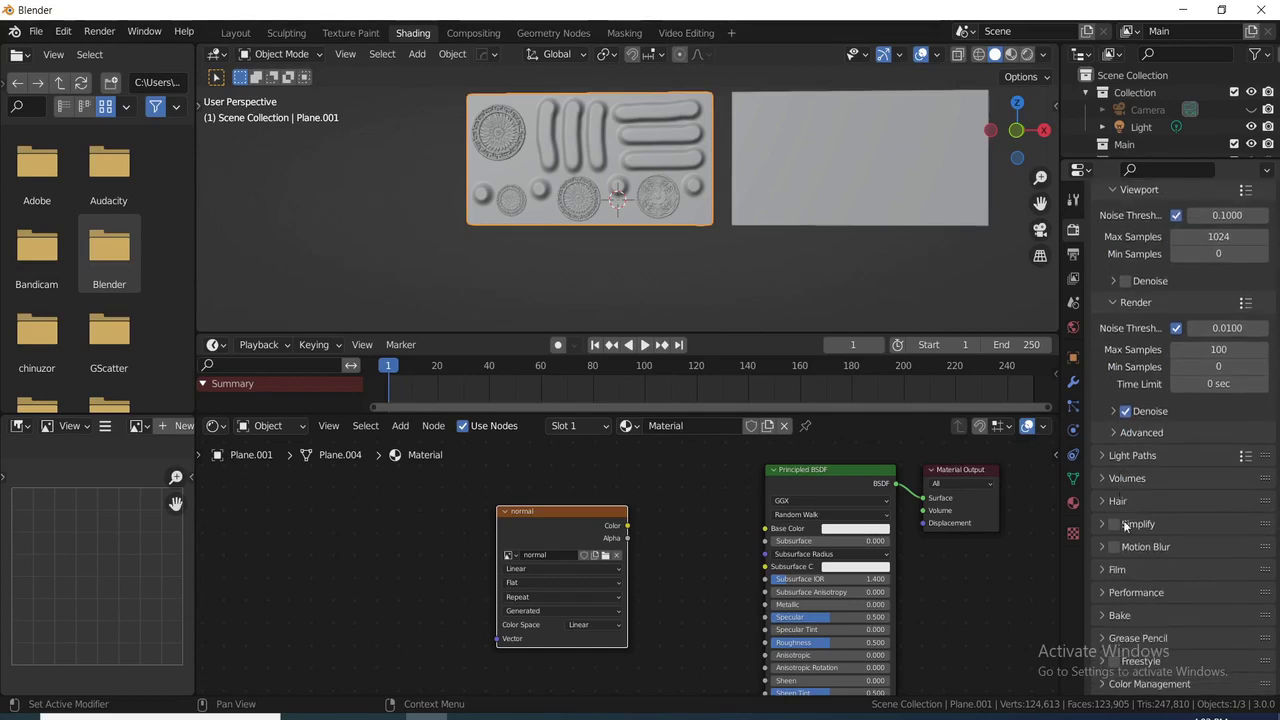
pyautogui.click(1115, 616)
pyautogui.scroll(-6, 1163, 599)
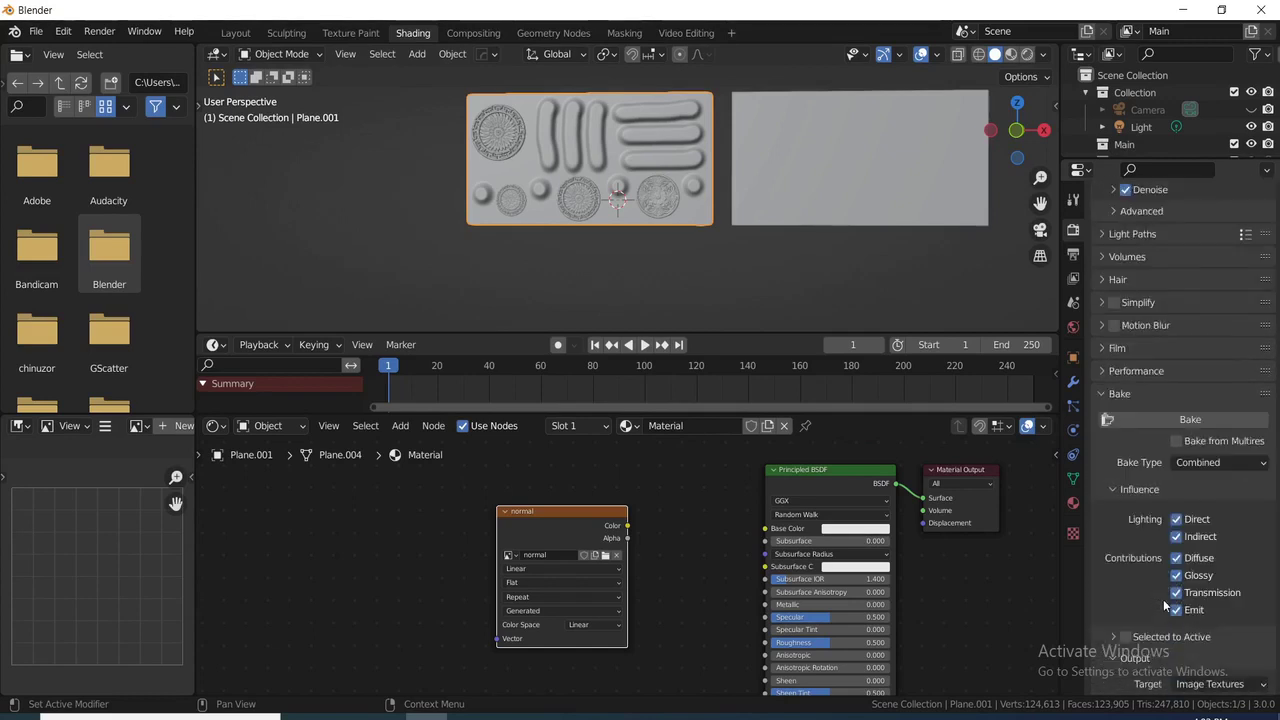
pyautogui.click(1208, 462)
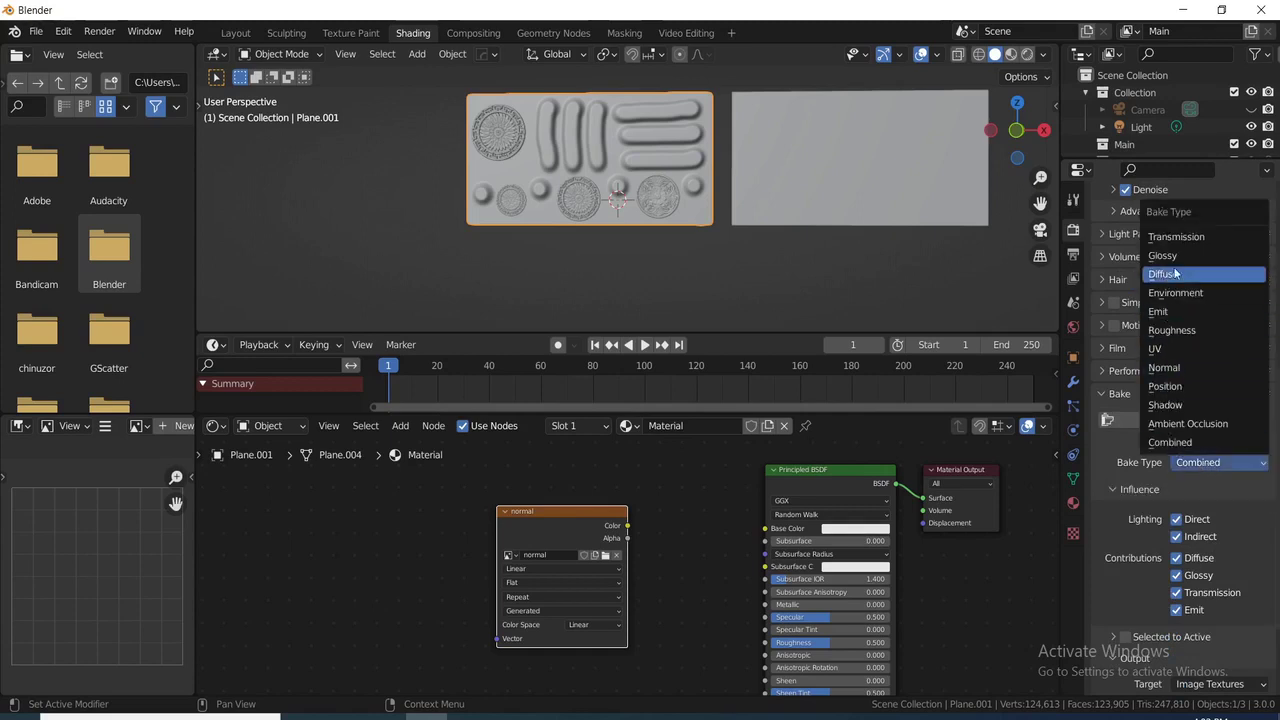
pyautogui.click(1166, 386)
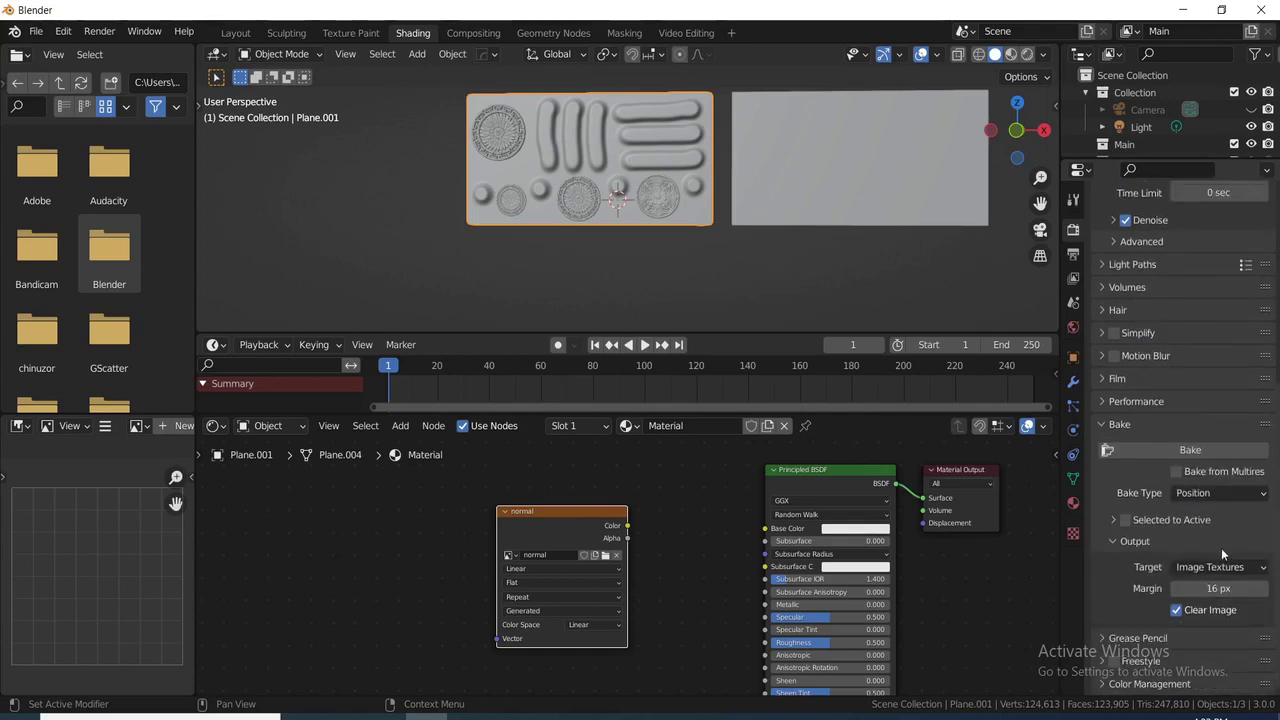
pyautogui.click(1208, 500)
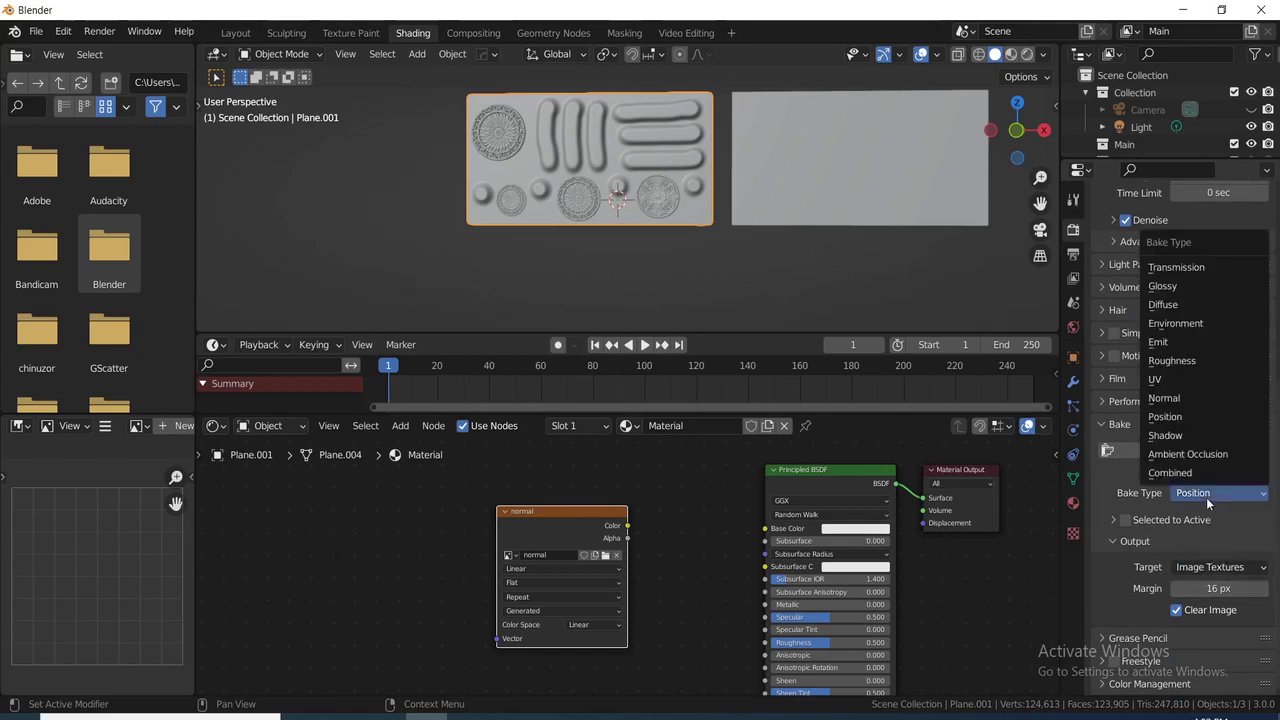
pyautogui.click(1165, 398)
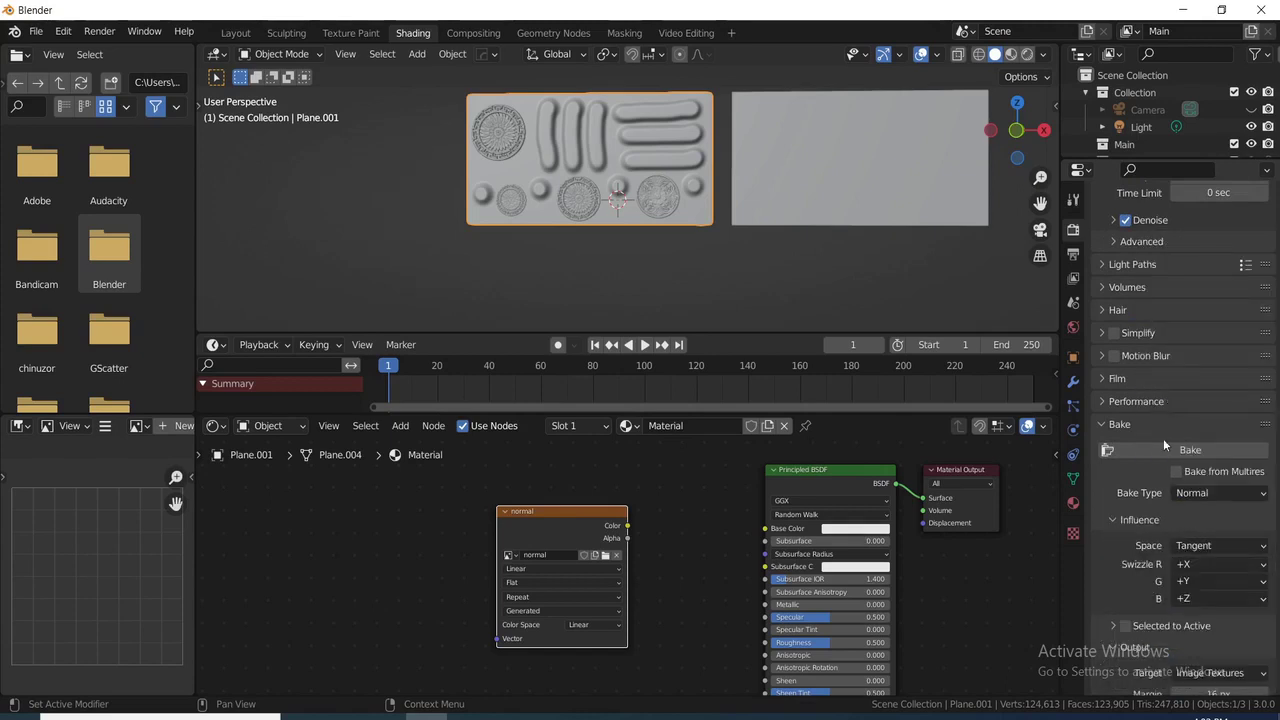
# - Bake the sculpted plane's normal map into the normal image and inspect the baked image enlarged
pyautogui.scroll(-4, 1160, 500)
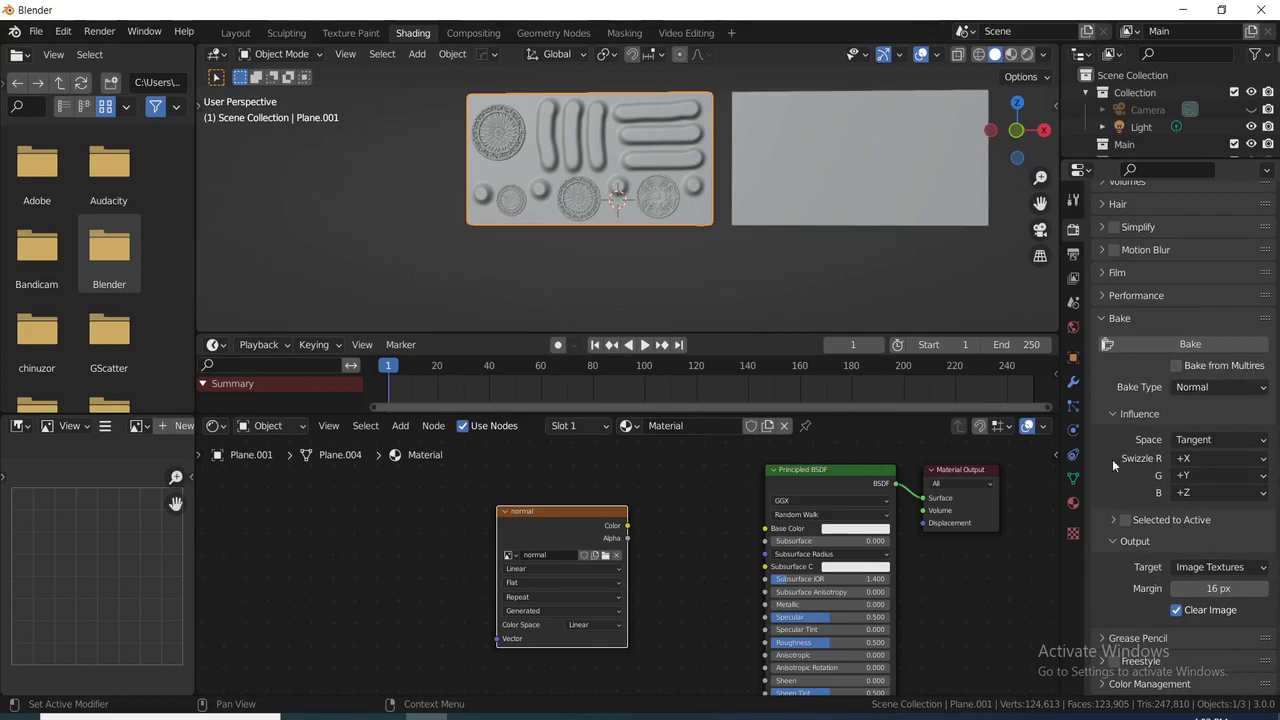
pyautogui.click(1189, 344)
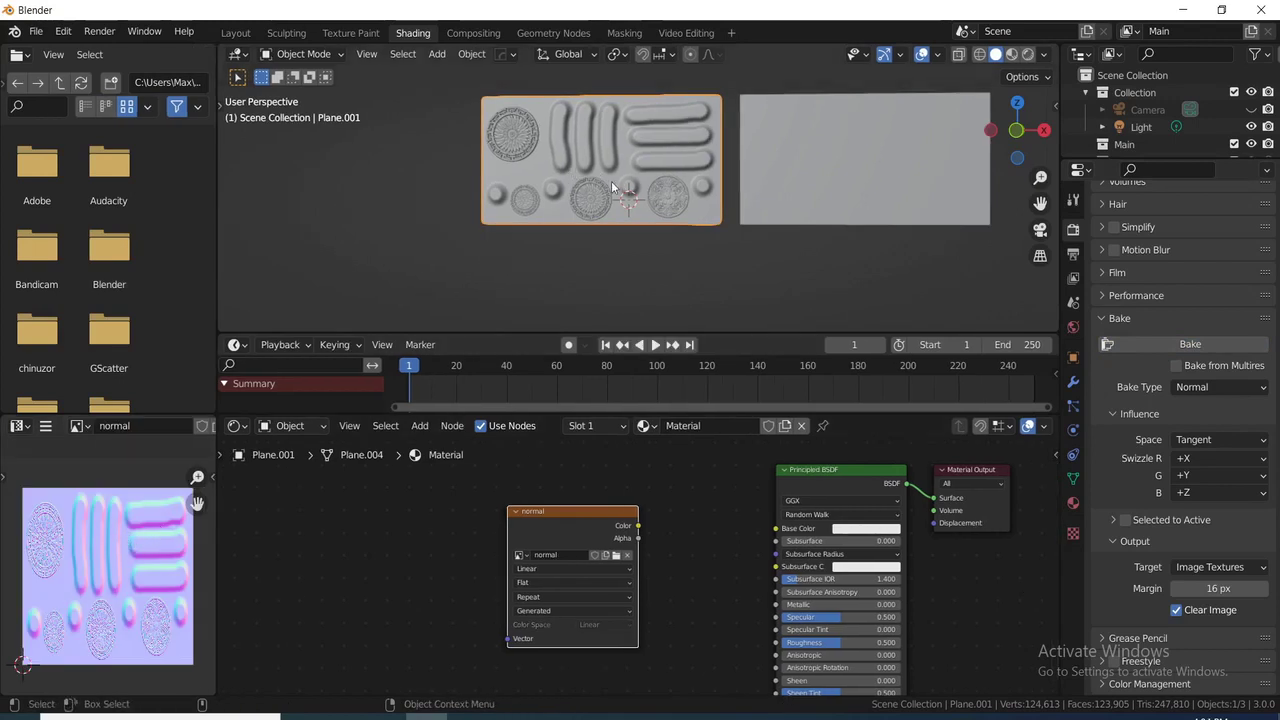
pyautogui.hotkey('ctrl', 'space')
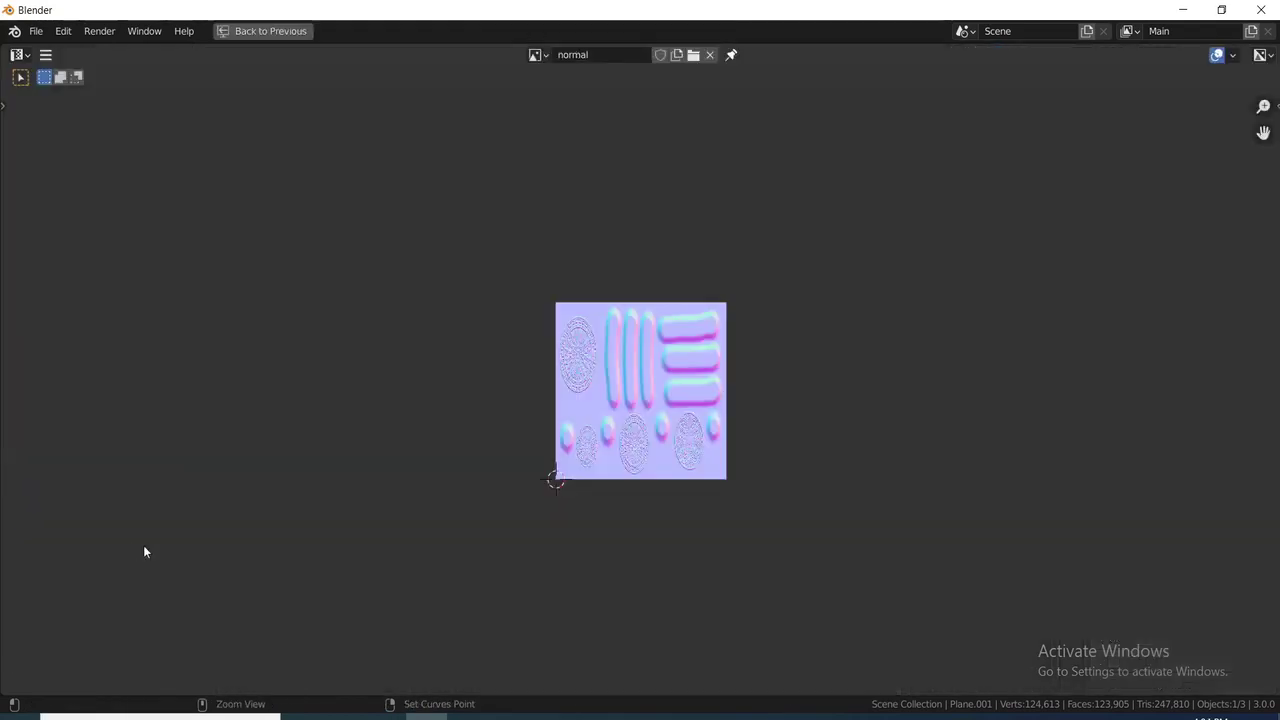
pyautogui.scroll(5, 761, 383)
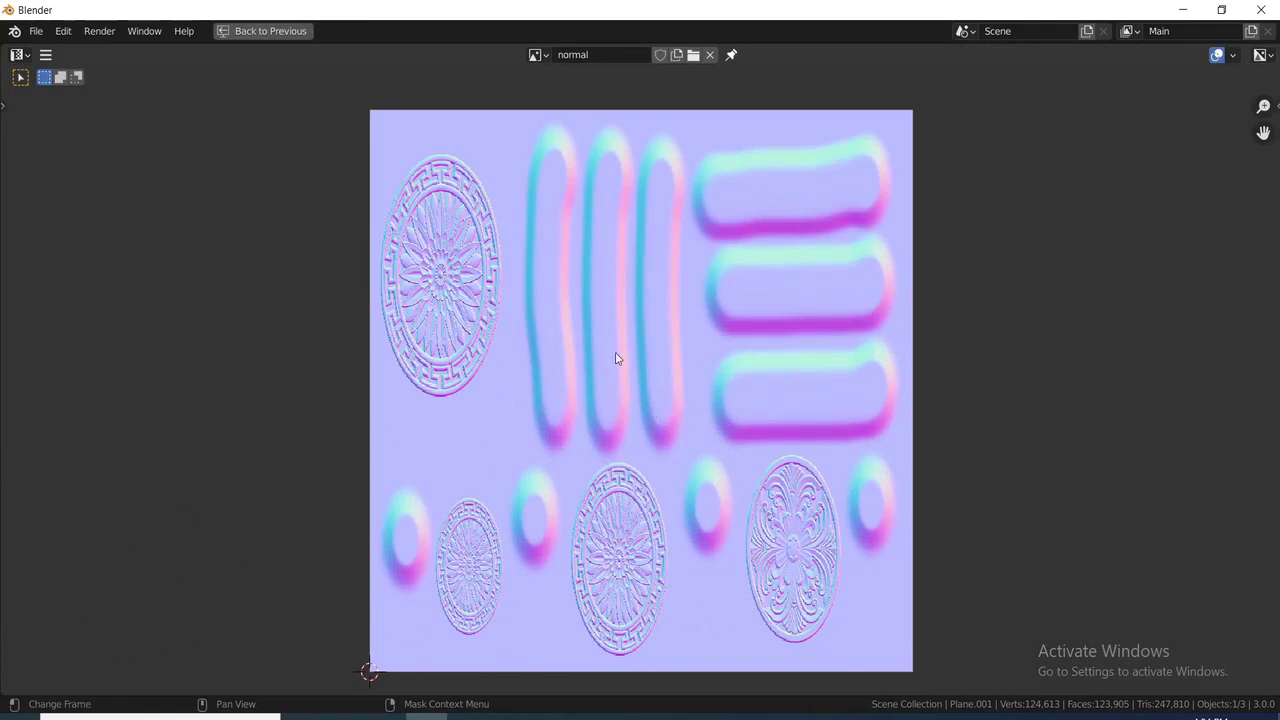
pyautogui.press('ctrl')
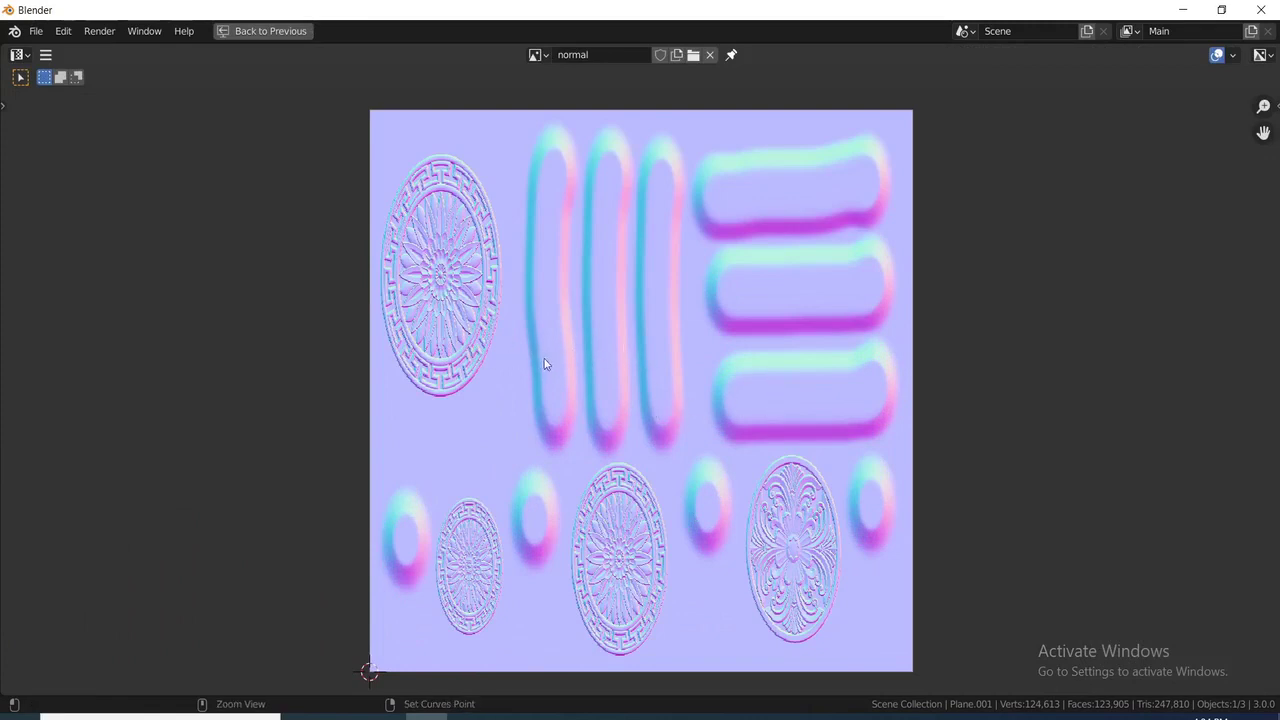
pyautogui.hotkey('ctrl', 'space')
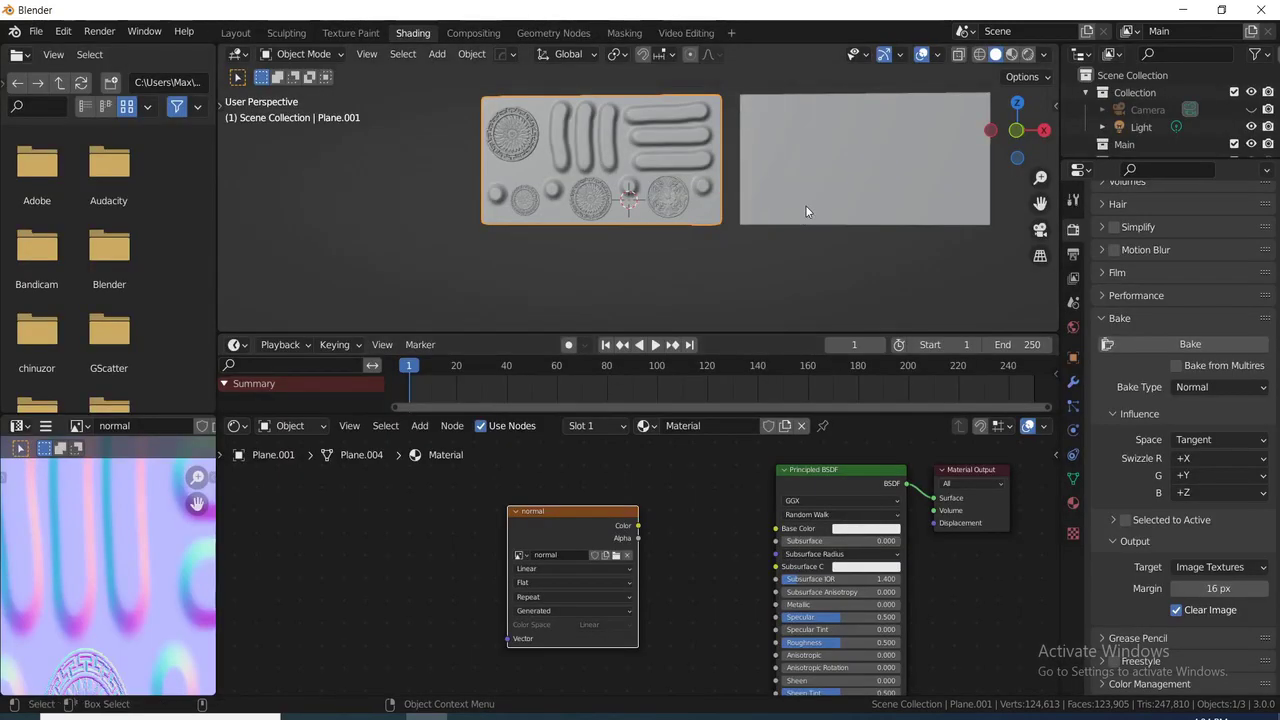
# - Save the sculpted plane's baked normal image as normal2.png in the Documents folder
pyautogui.click(805, 205)
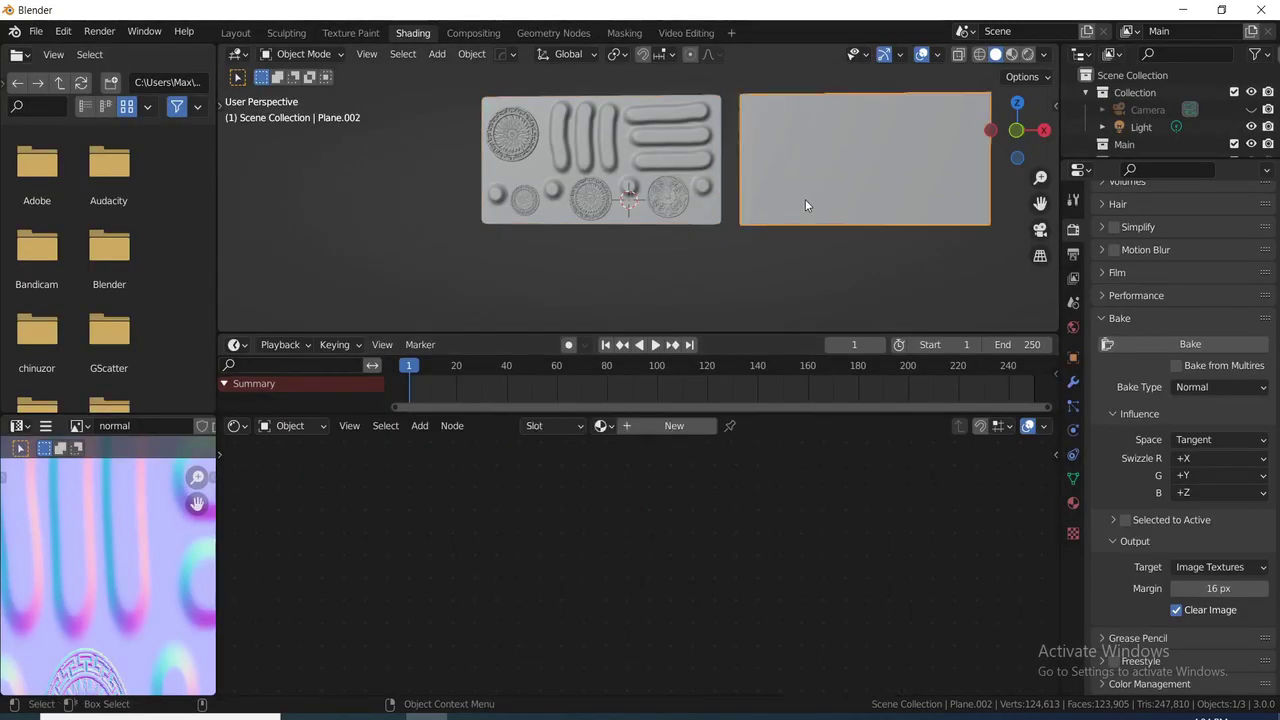
pyautogui.click(663, 211)
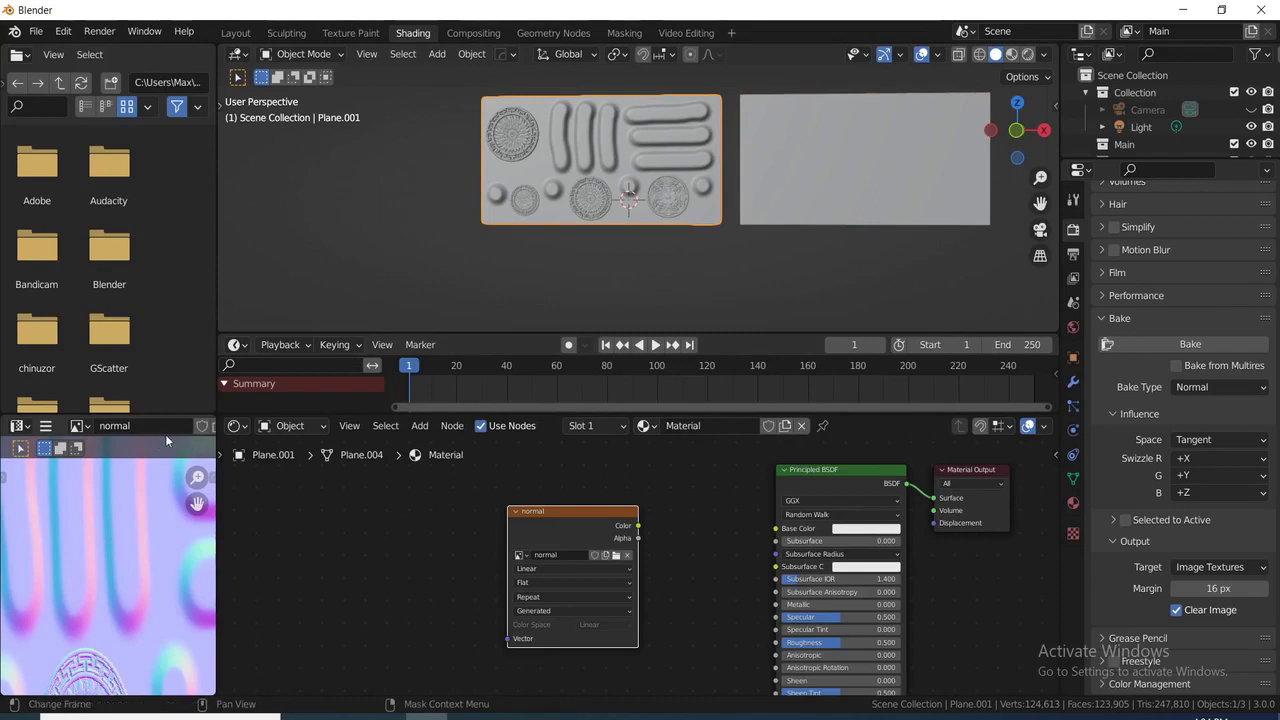
pyautogui.scroll(-8, 127, 500)
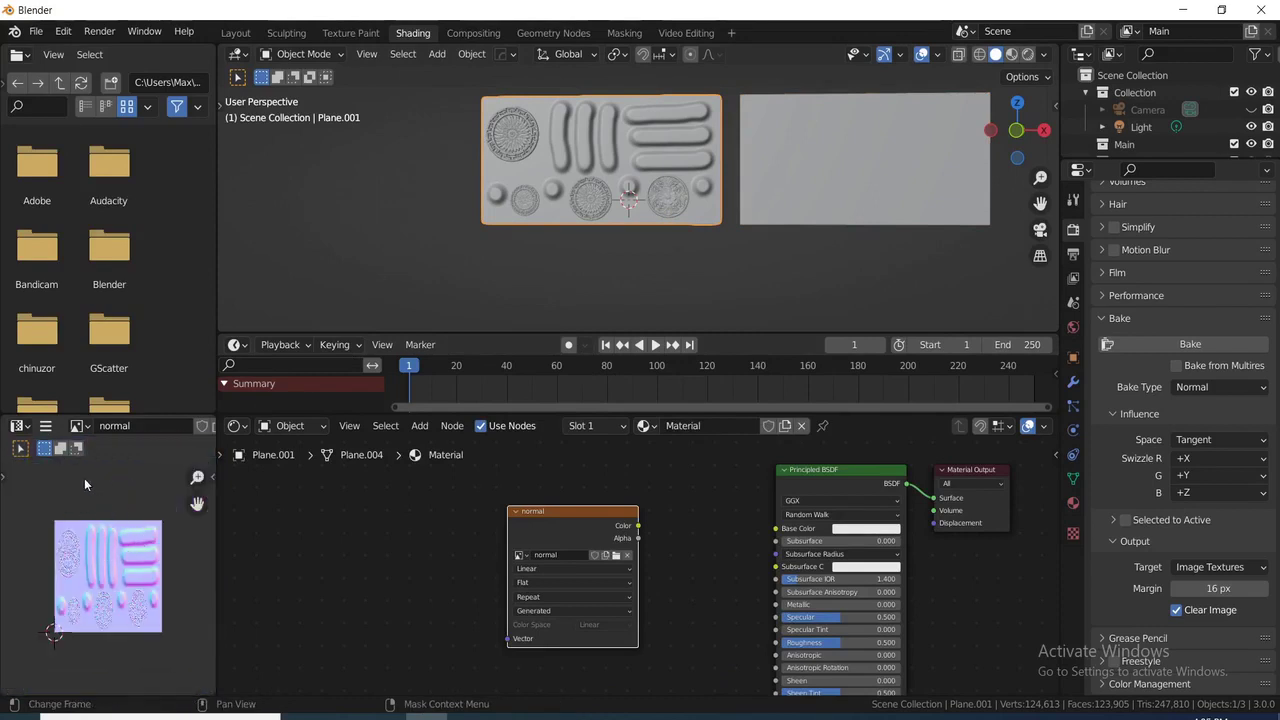
pyautogui.click(46, 427)
pyautogui.moveTo(84, 470)
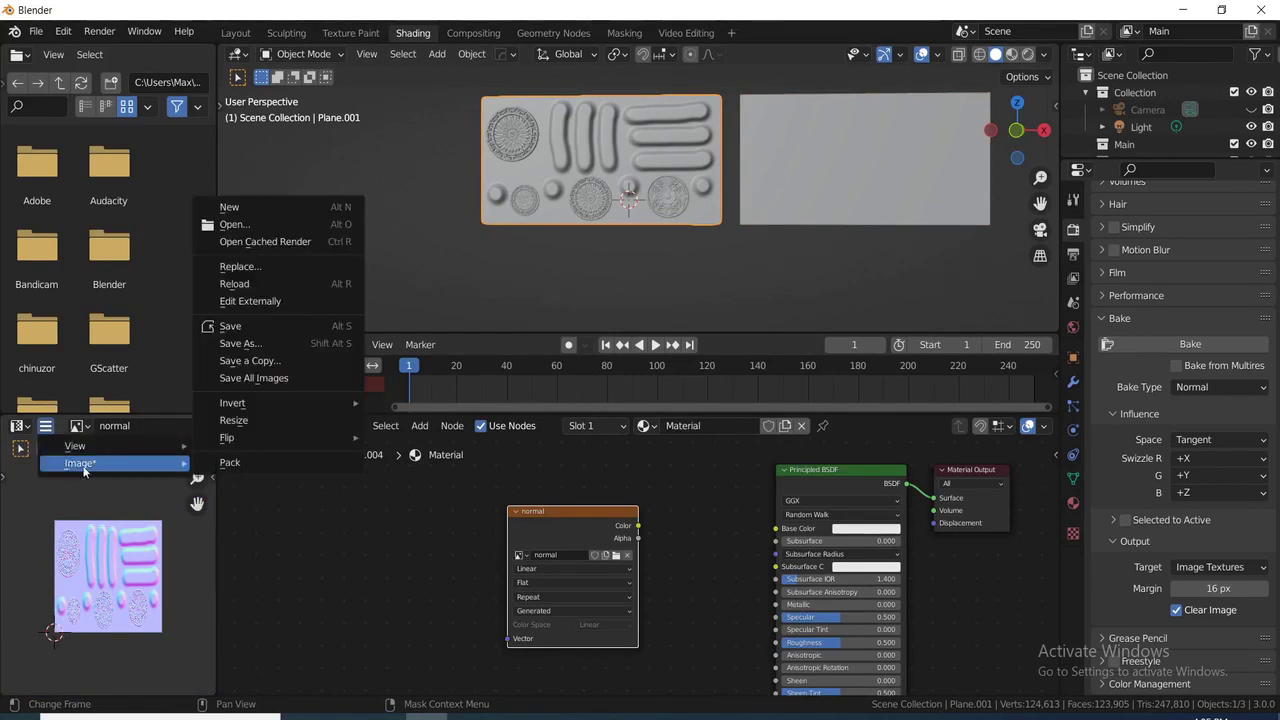
pyautogui.click(240, 343)
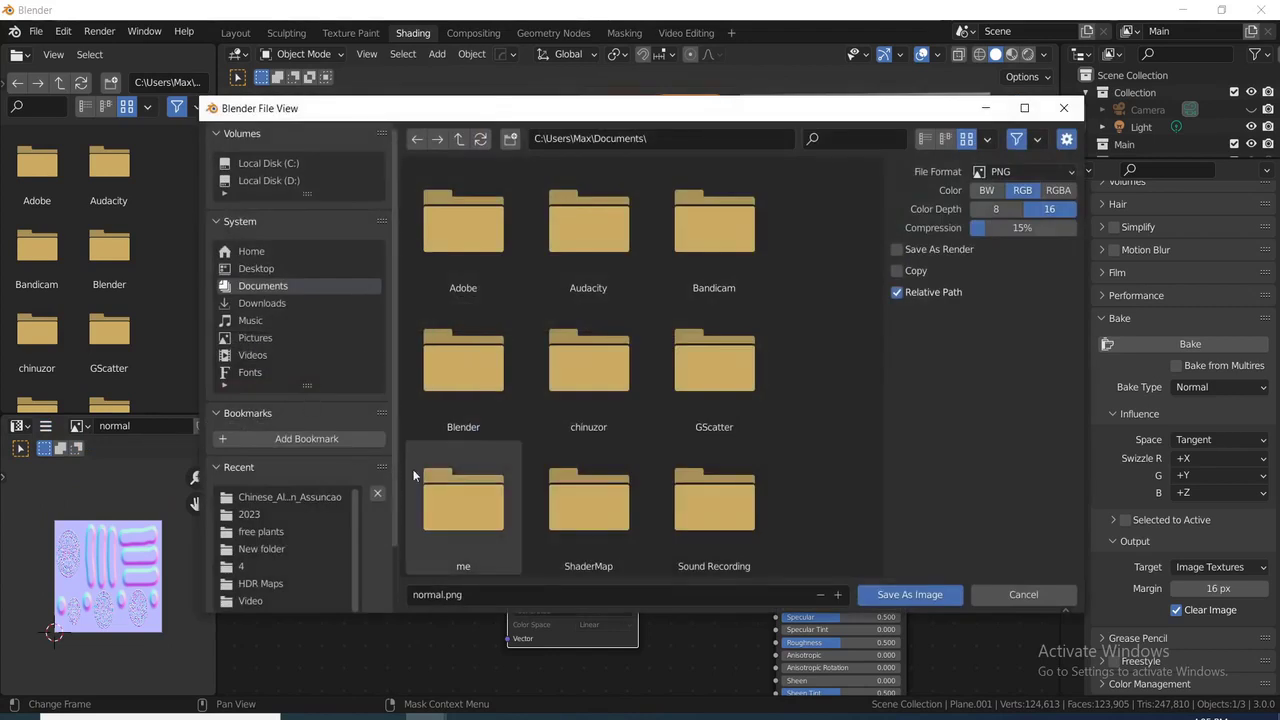
pyautogui.click(840, 595)
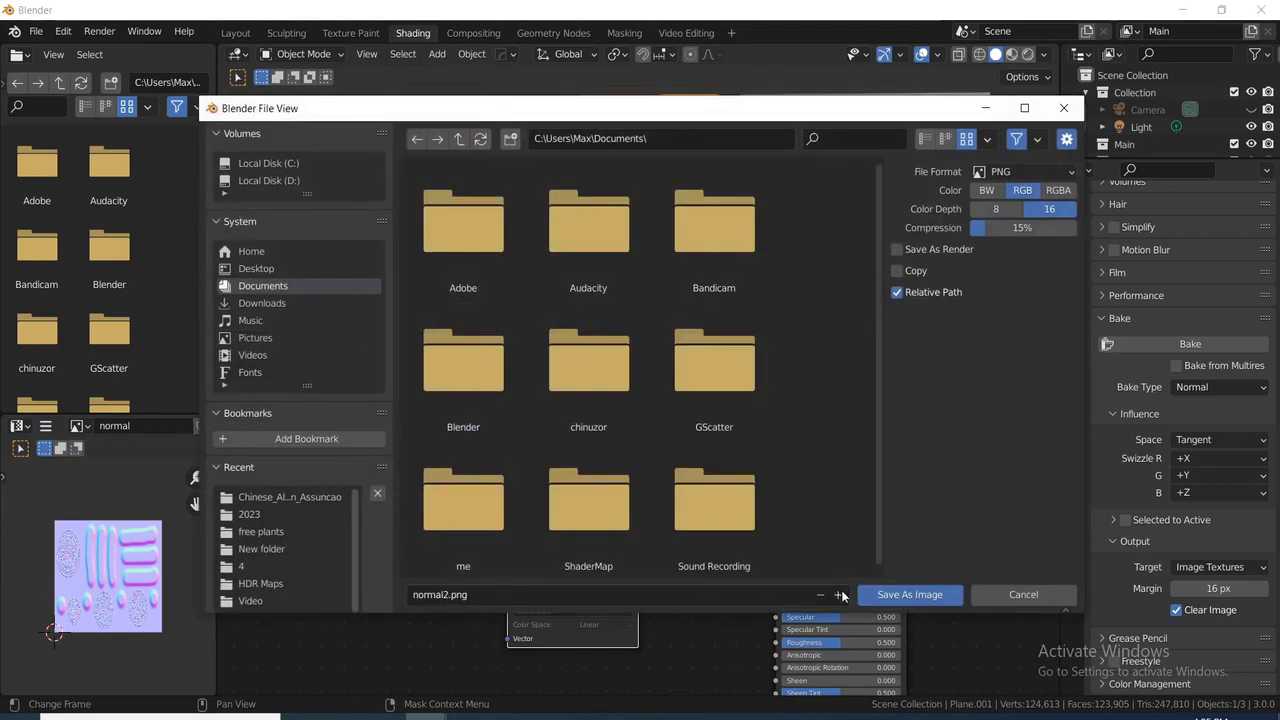
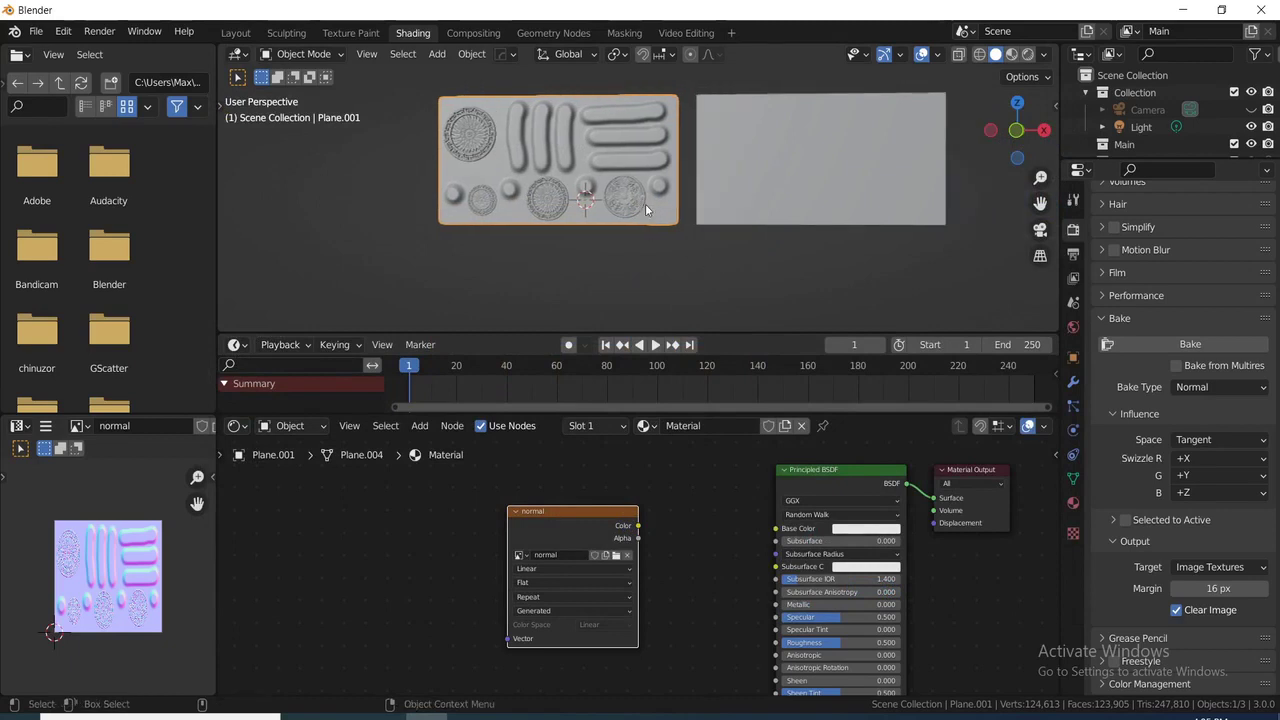
# - Link the sculpted plane's material to the flat plane
pyautogui.click(752, 193)
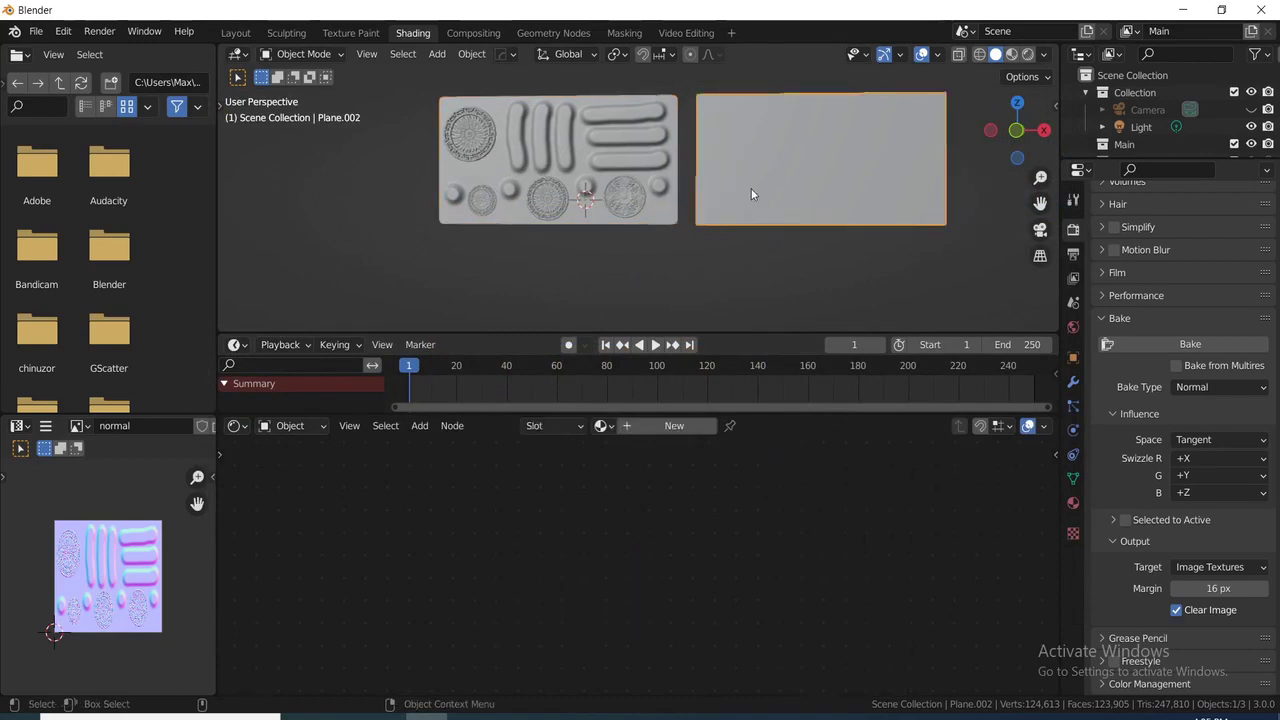
pyautogui.keyDown('shift'); pyautogui.click(642, 186); pyautogui.keyUp('shift')
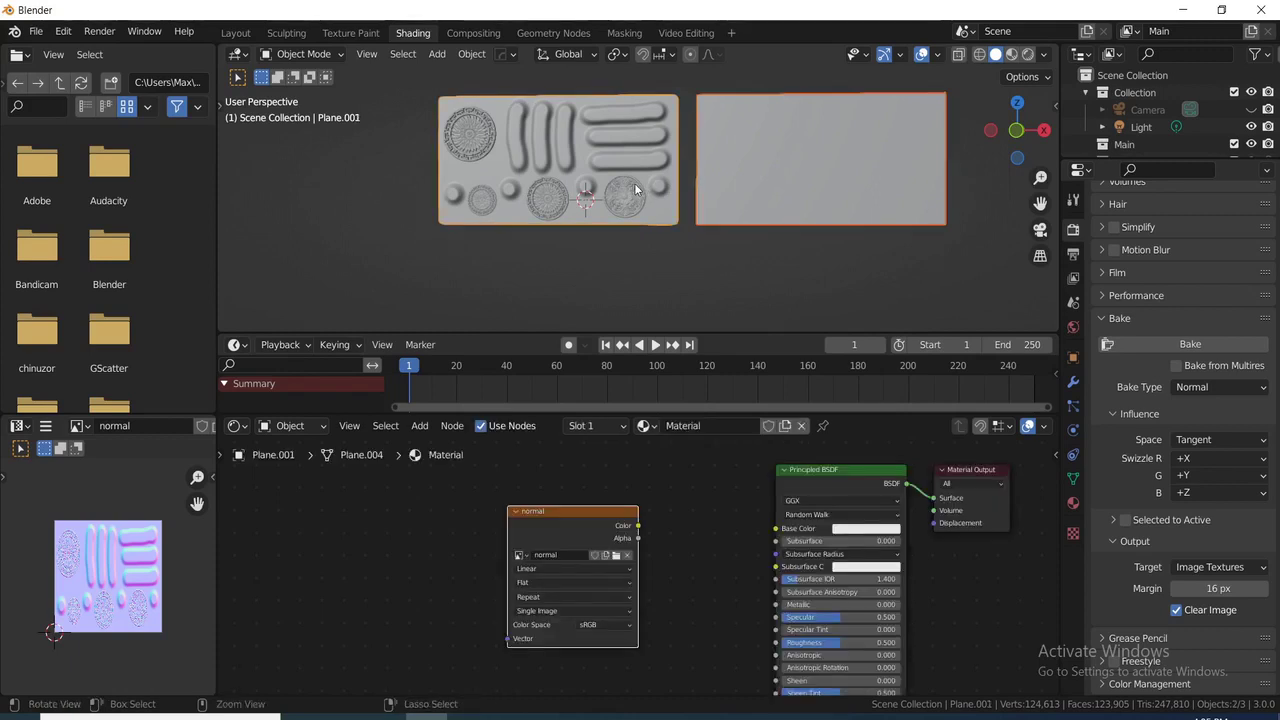
pyautogui.hotkey('ctrl', 'l')
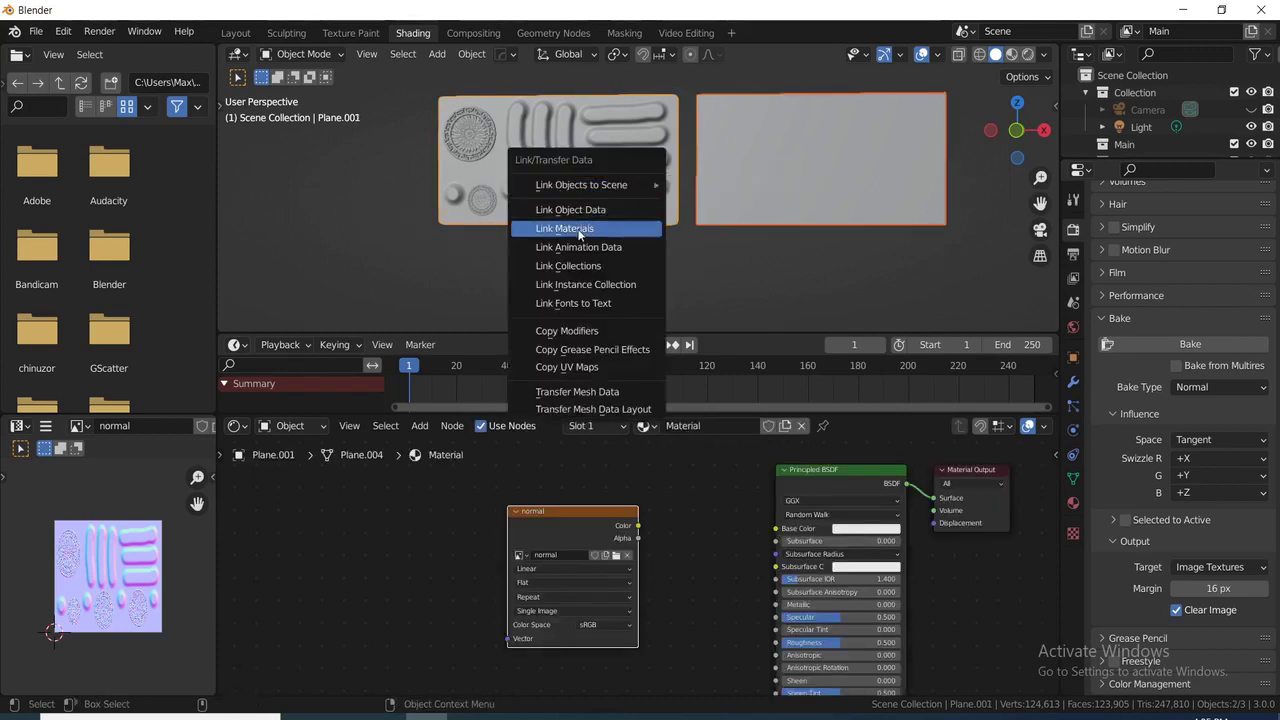
pyautogui.click(579, 231)
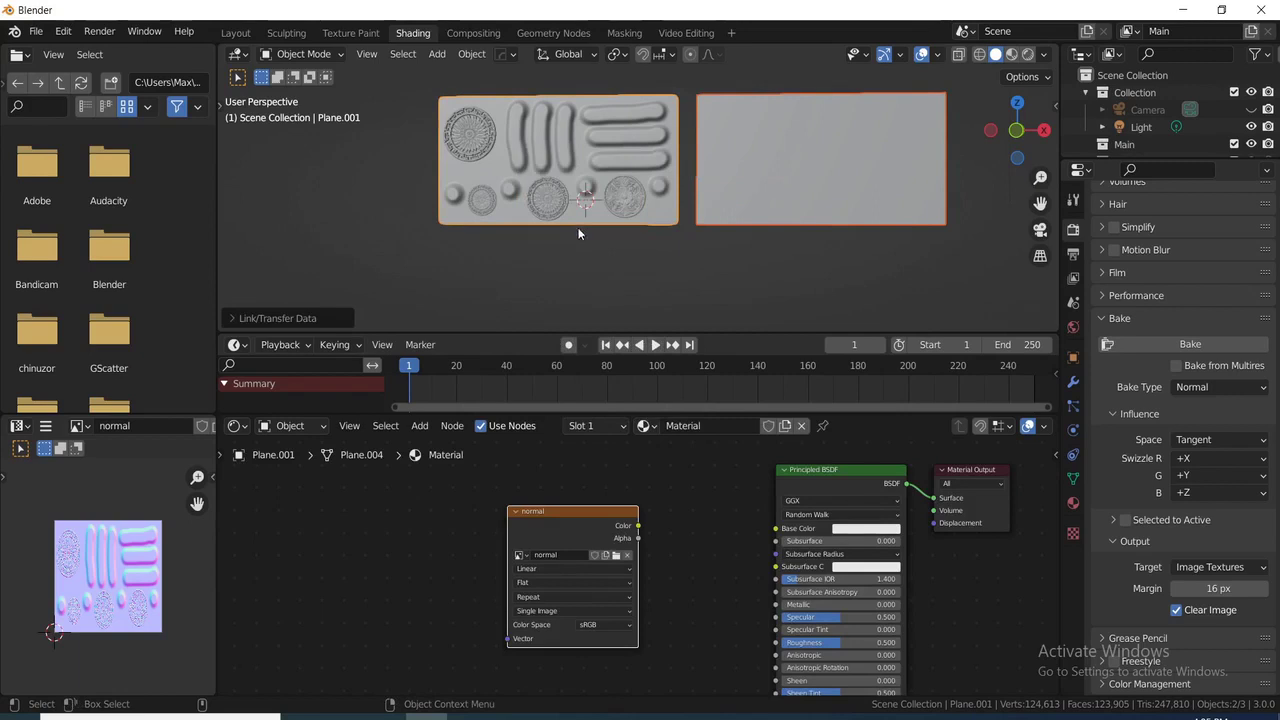
# - Delete the sculpted plane and select the flat plane
pyautogui.click(601, 181)
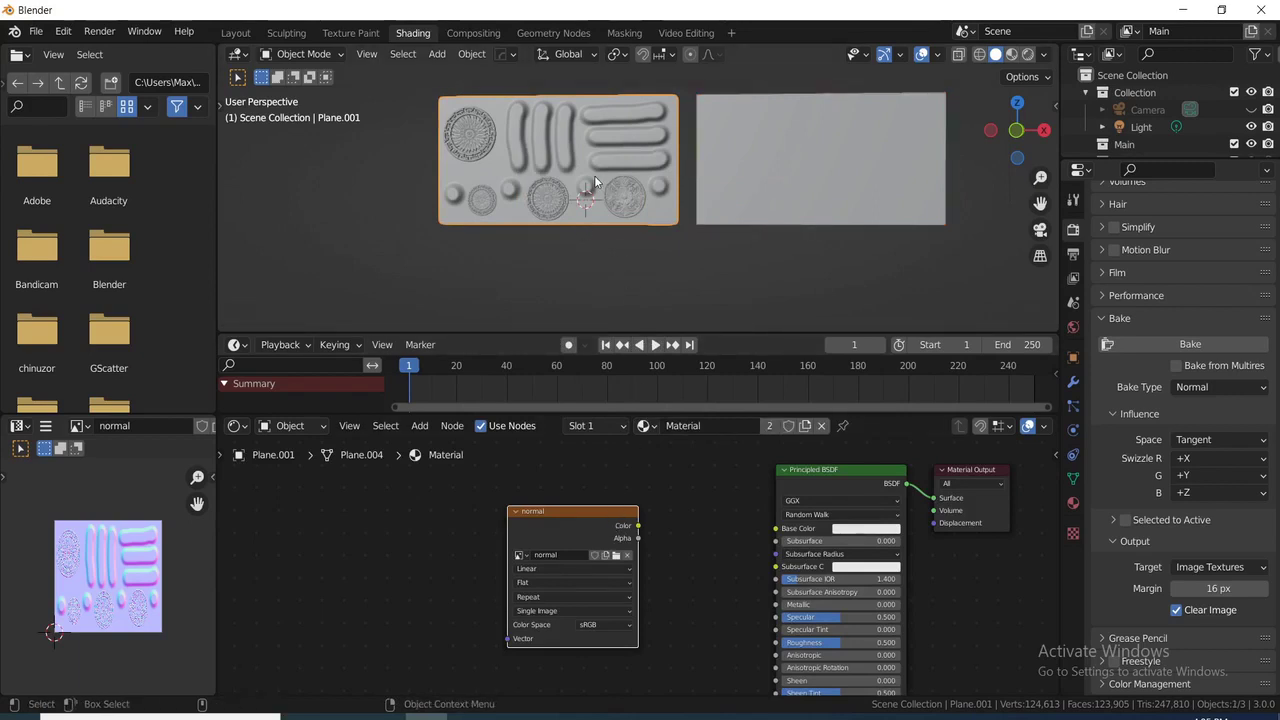
pyautogui.press('Delete')
pyautogui.click(743, 176)
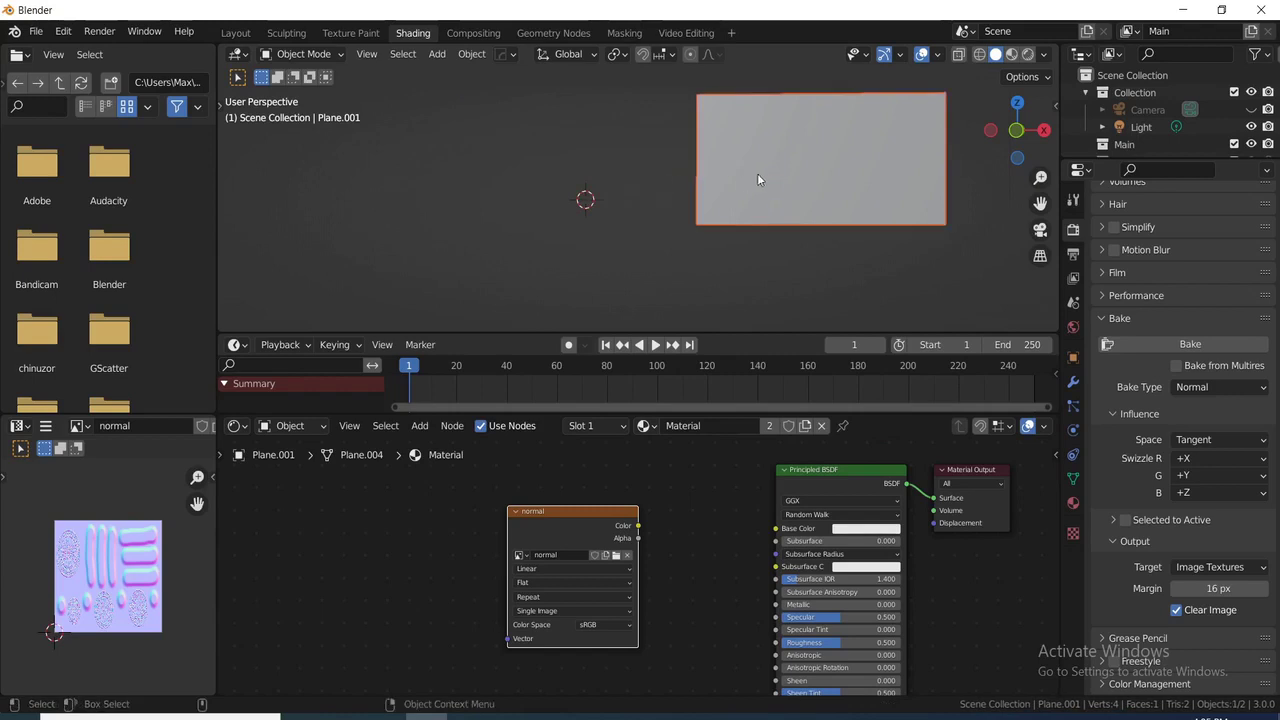
# - Examine the flat plane's corner vertices in Edit Mode and return to Object Mode
pyautogui.hotkey('shift', 'd')
pyautogui.click(826, 246)
pyautogui.press('Tab')
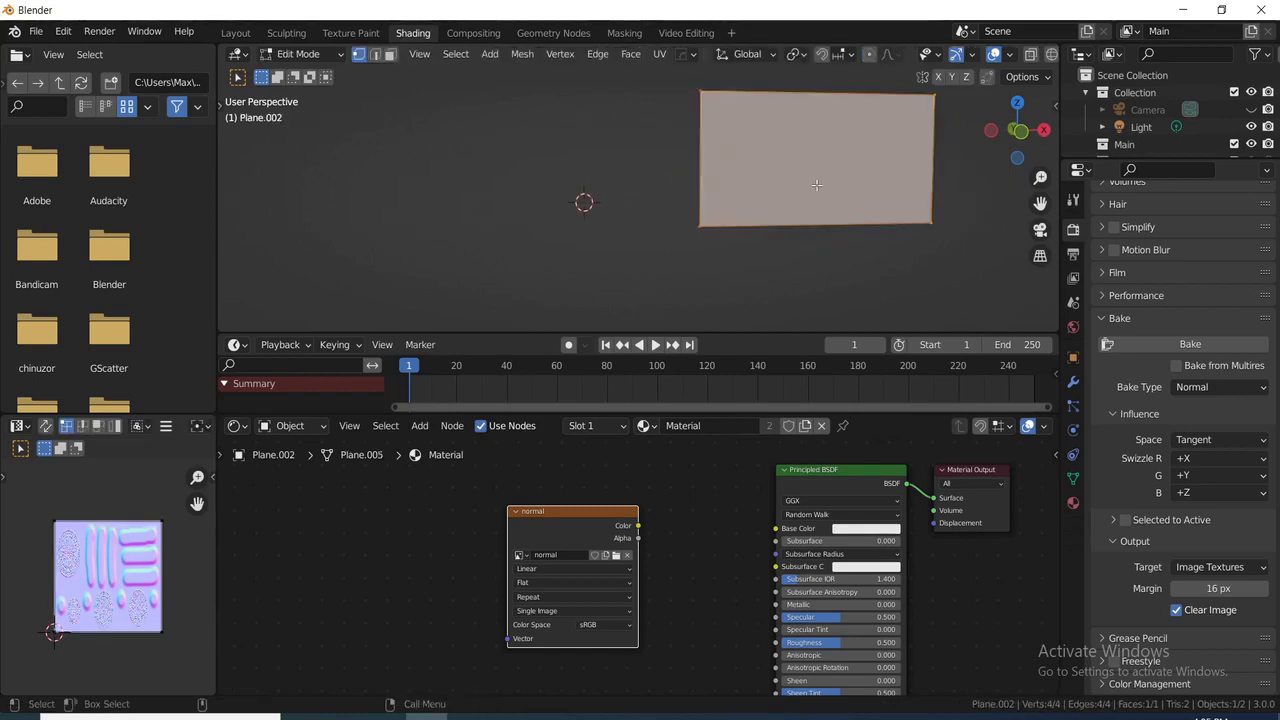
pyautogui.click(700, 96)
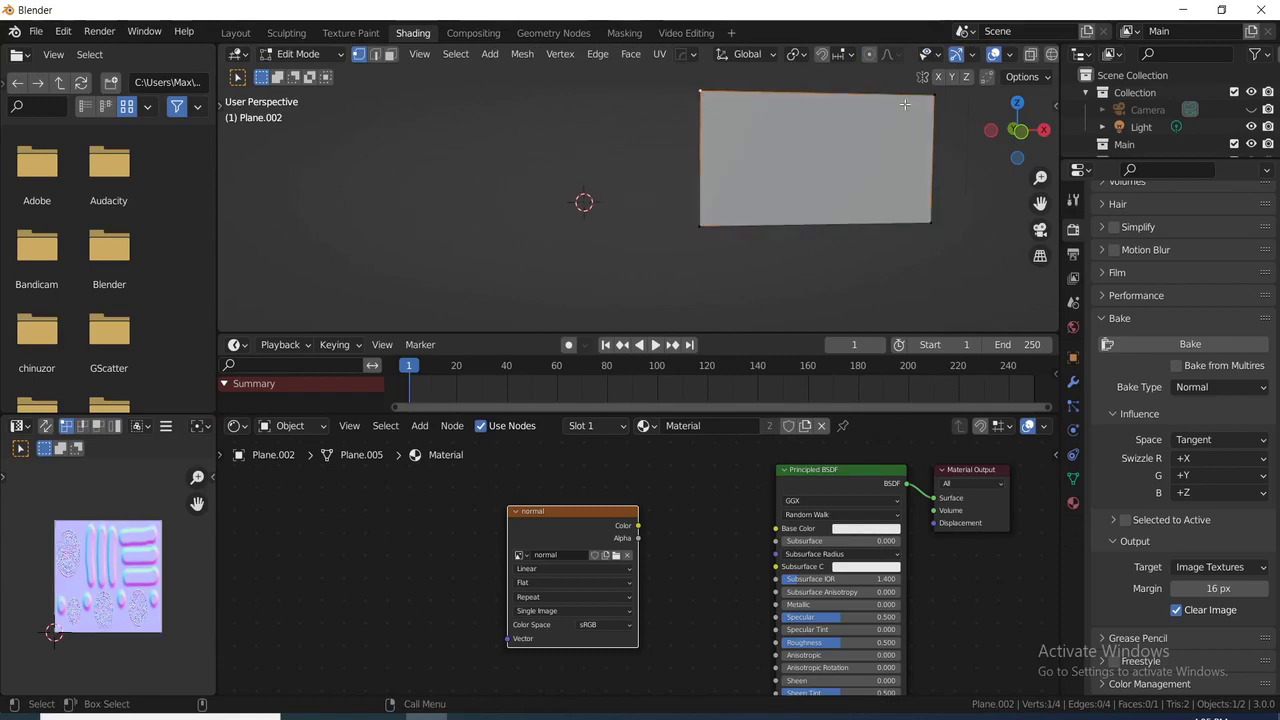
pyautogui.click(930, 220)
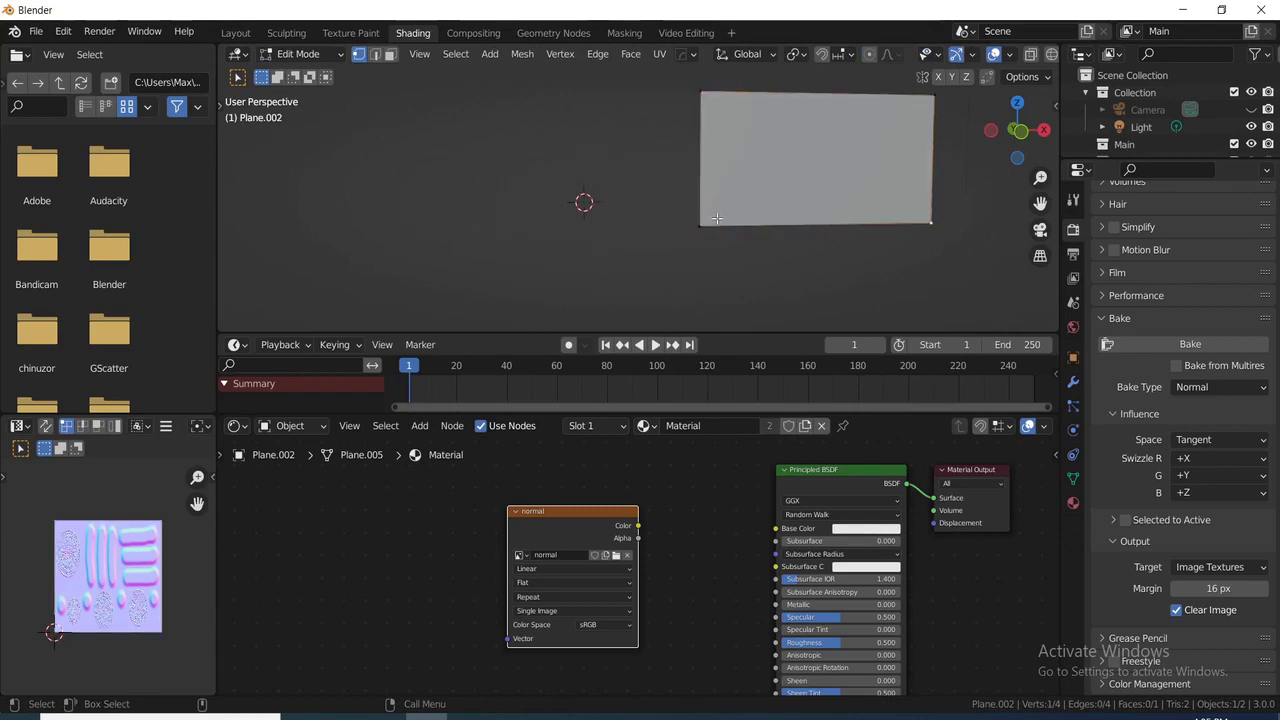
pyautogui.click(705, 98)
pyautogui.click(897, 110)
pyautogui.press('Tab')
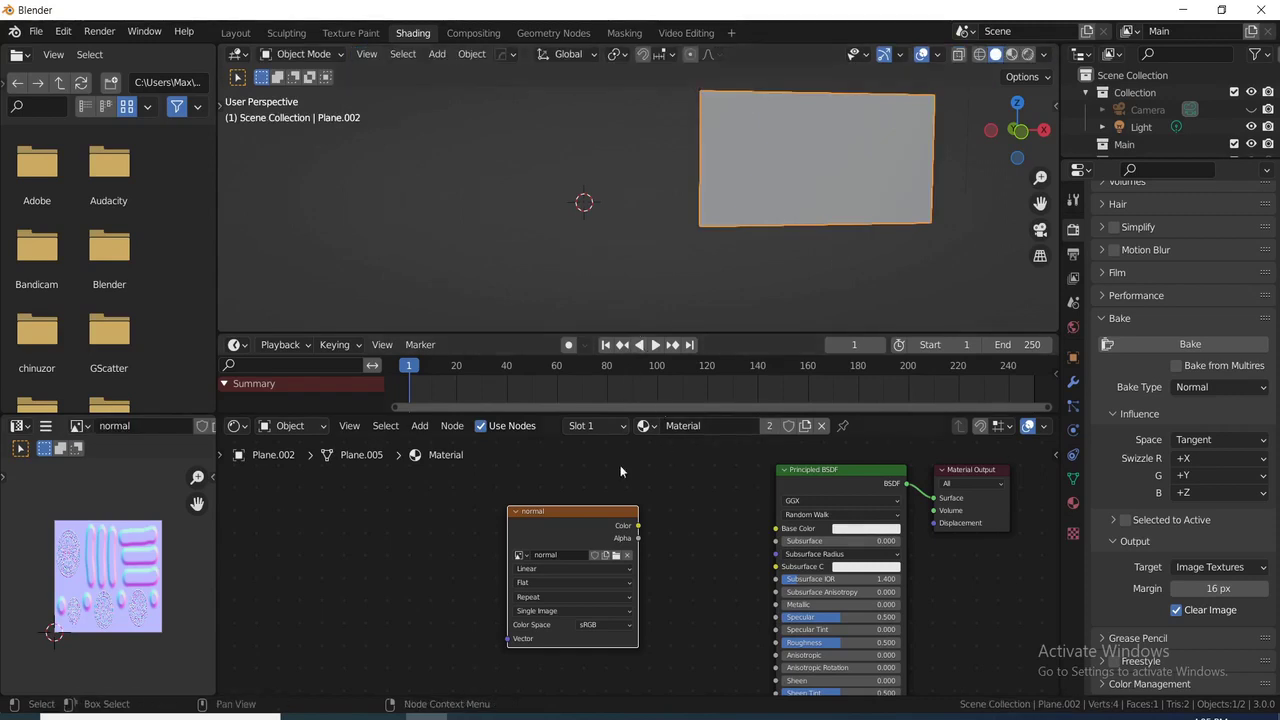
# - Duplicate the normal image node, switch the copy to a Normal Map node and connect the image's Color output to its Color input
pyautogui.moveTo(616, 530); pyautogui.dragTo(590, 528)
pyautogui.scroll(-2, 642, 511)
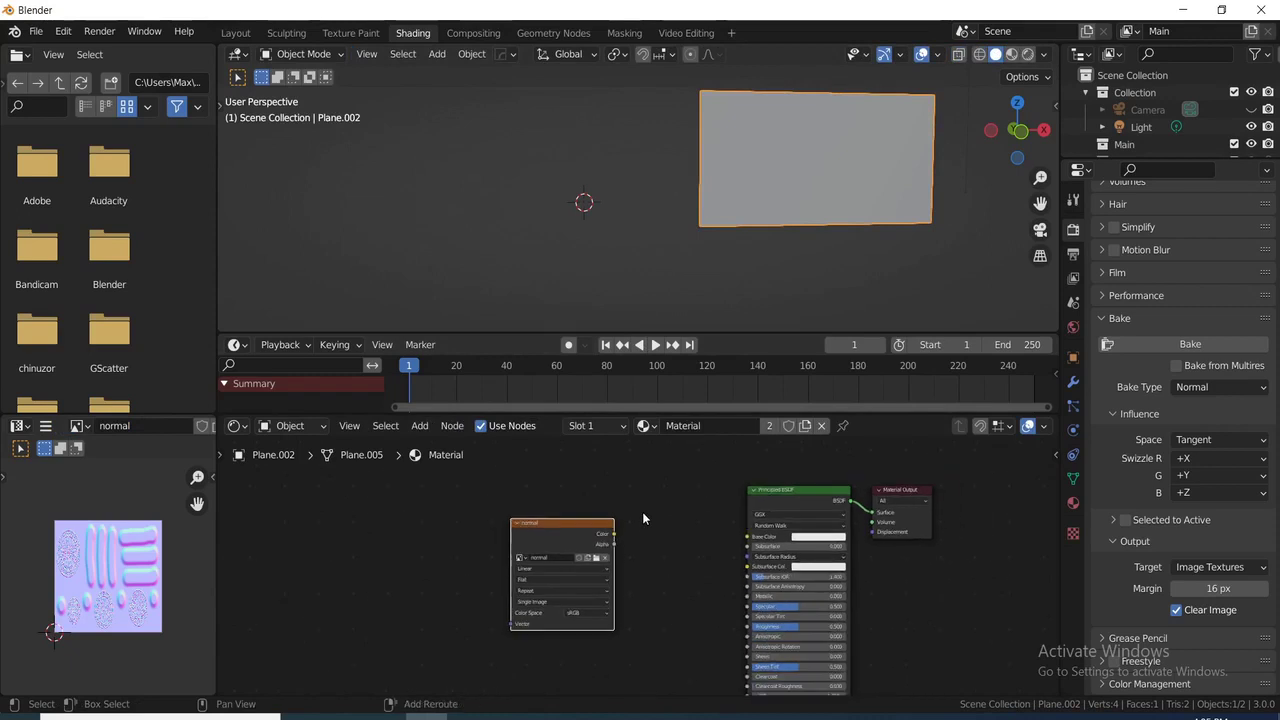
pyautogui.hotkey('shift', 'd')
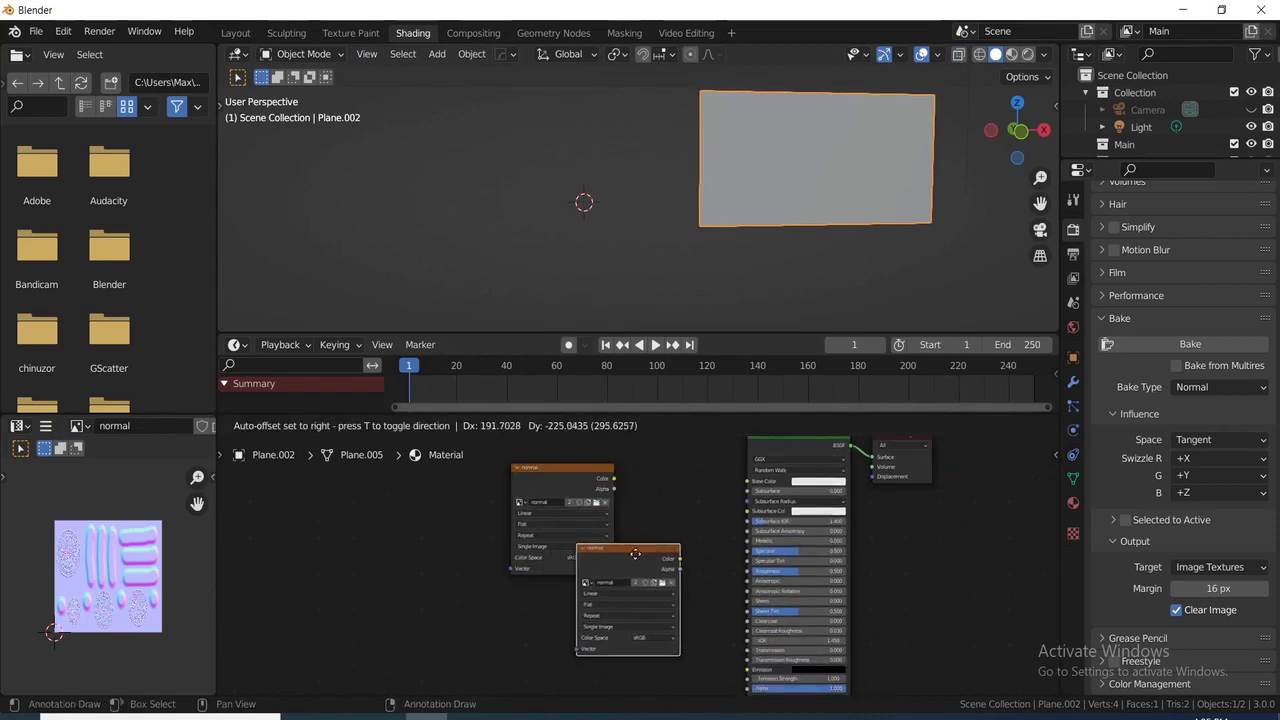
pyautogui.click(643, 570)
pyautogui.hotkey('shift', 's')
pyautogui.moveTo(588, 590)
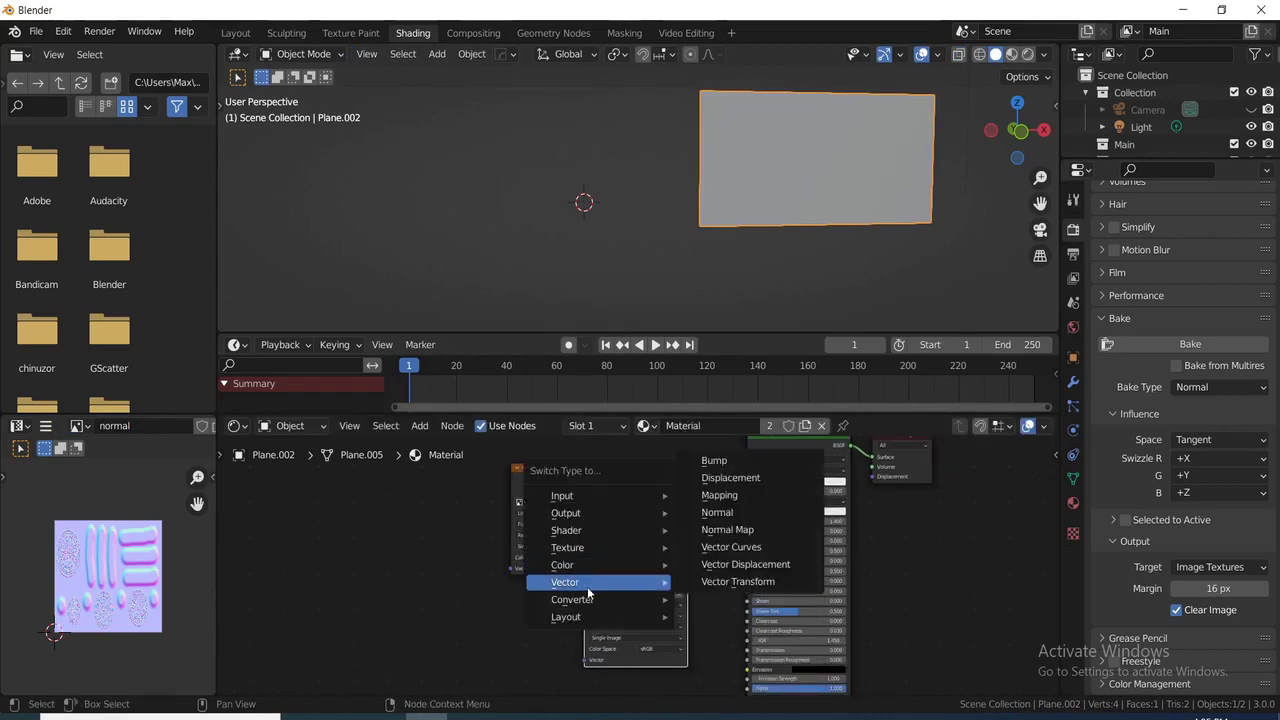
pyautogui.click(727, 529)
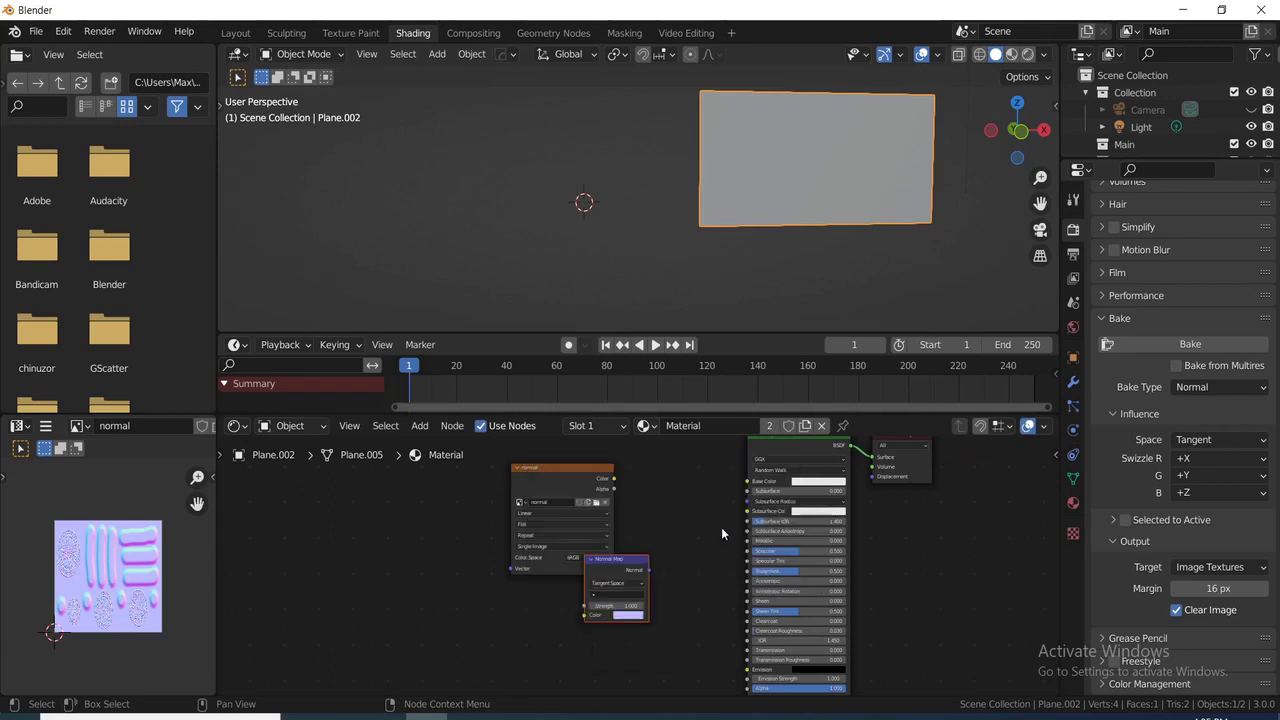
pyautogui.moveTo(568, 493); pyautogui.dragTo(583, 616)
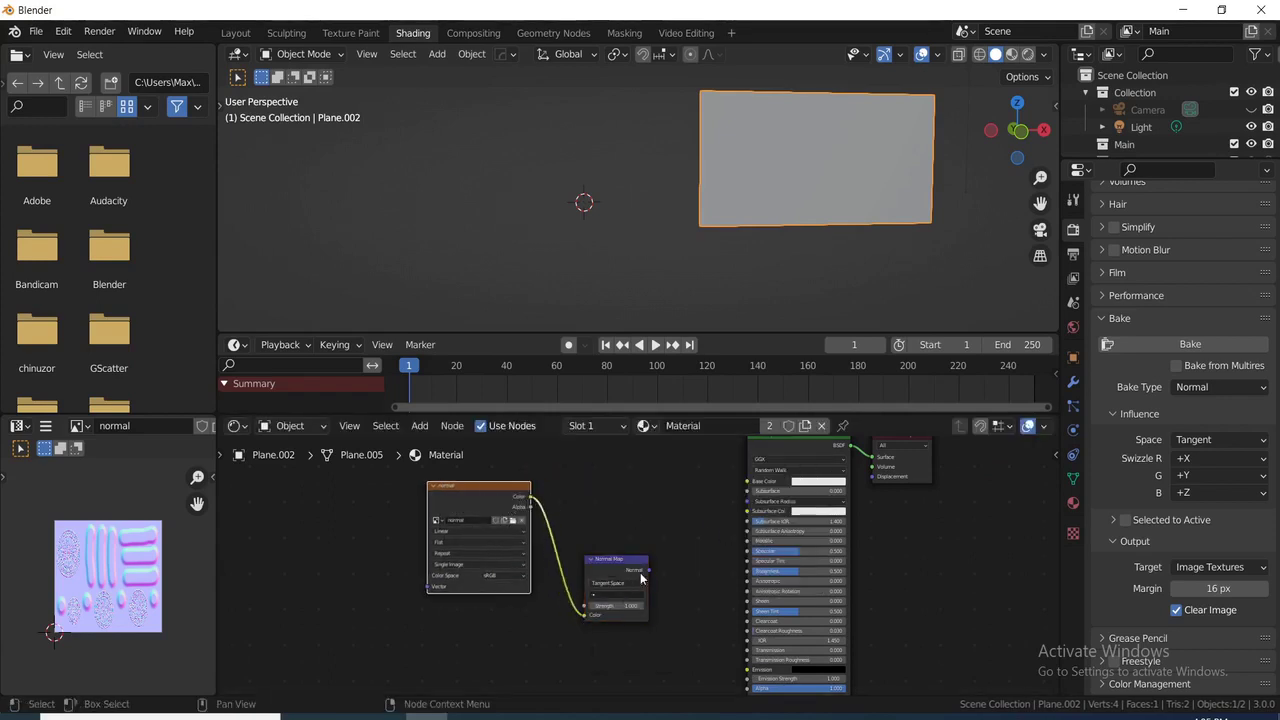
# - Connect the Normal Map node's Normal output to the Principled shader's Normal input and show the flat plane in Rendered shading
pyautogui.moveTo(649, 570); pyautogui.dragTo(740, 652)
pyautogui.moveTo(821, 289); pyautogui.dragTo(830, 254, button='middle')
pyautogui.press('z')
pyautogui.click(853, 66)
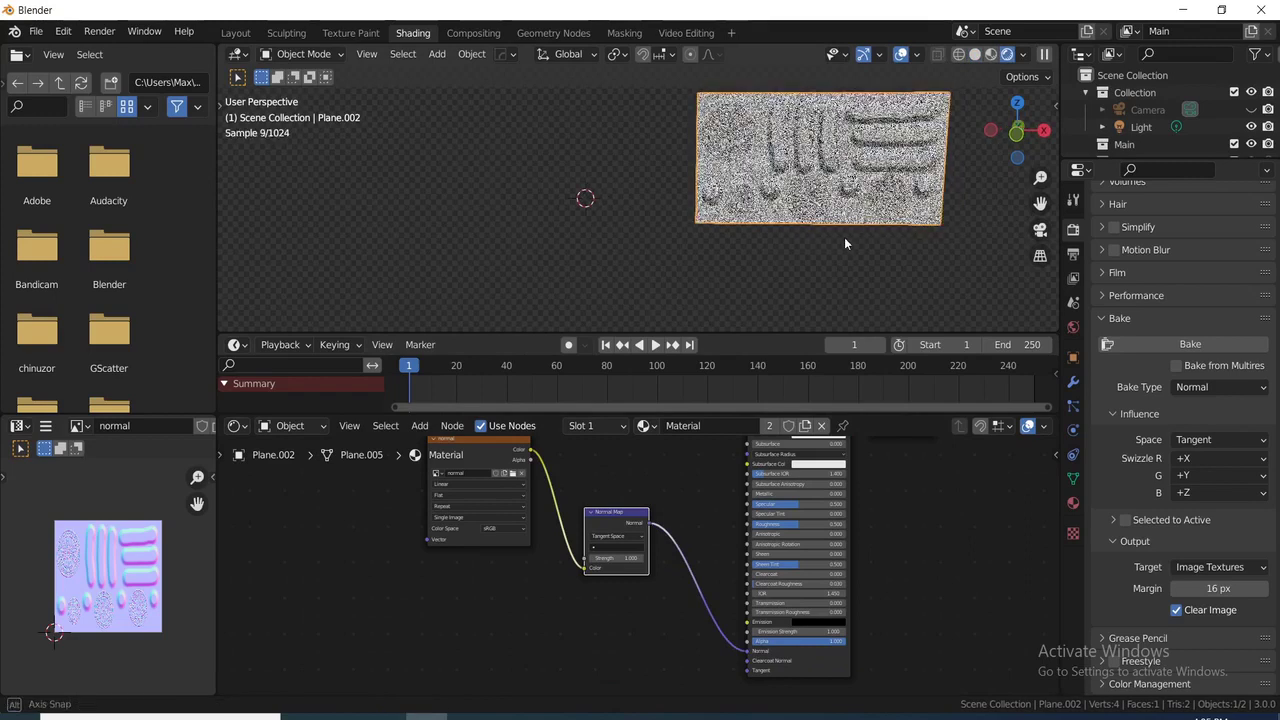
pyautogui.keyDown('ctrl'); pyautogui.scroll(-2, 852, 234); pyautogui.keyUp('ctrl')
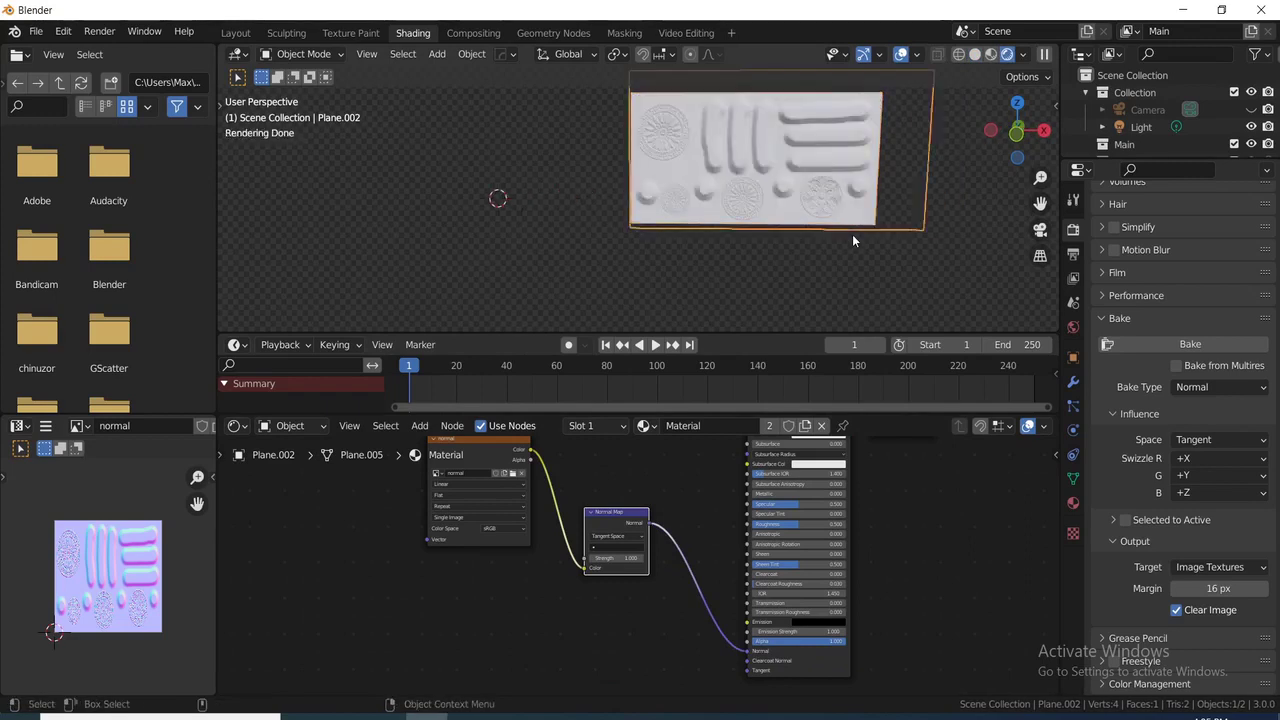
pyautogui.scroll(2, 852, 240)
pyautogui.keyDown('shift'); pyautogui.scroll(1, 852, 240); pyautogui.keyUp('shift')
pyautogui.keyDown('ctrl'); pyautogui.scroll(-2, 852, 240); pyautogui.keyUp('ctrl')
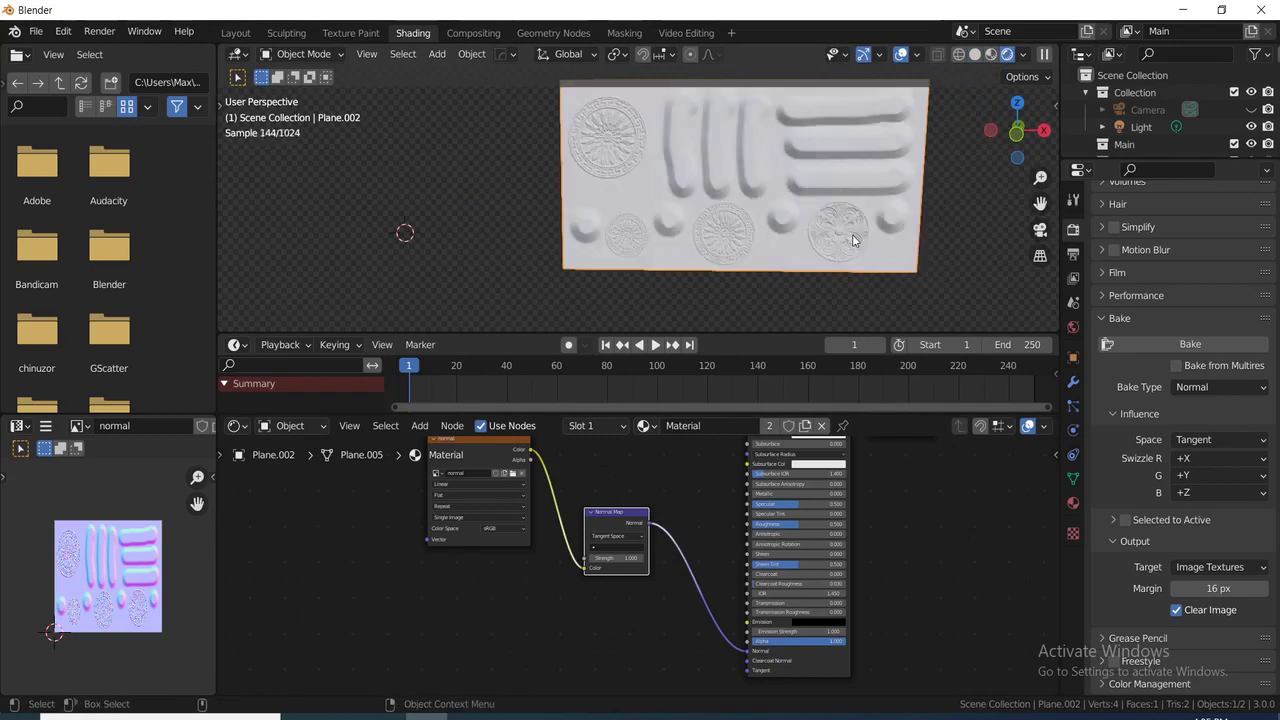
pyautogui.keyDown('shift'); pyautogui.scroll(1, 853, 240); pyautogui.keyUp('shift')
pyautogui.scroll(1, 853, 240)
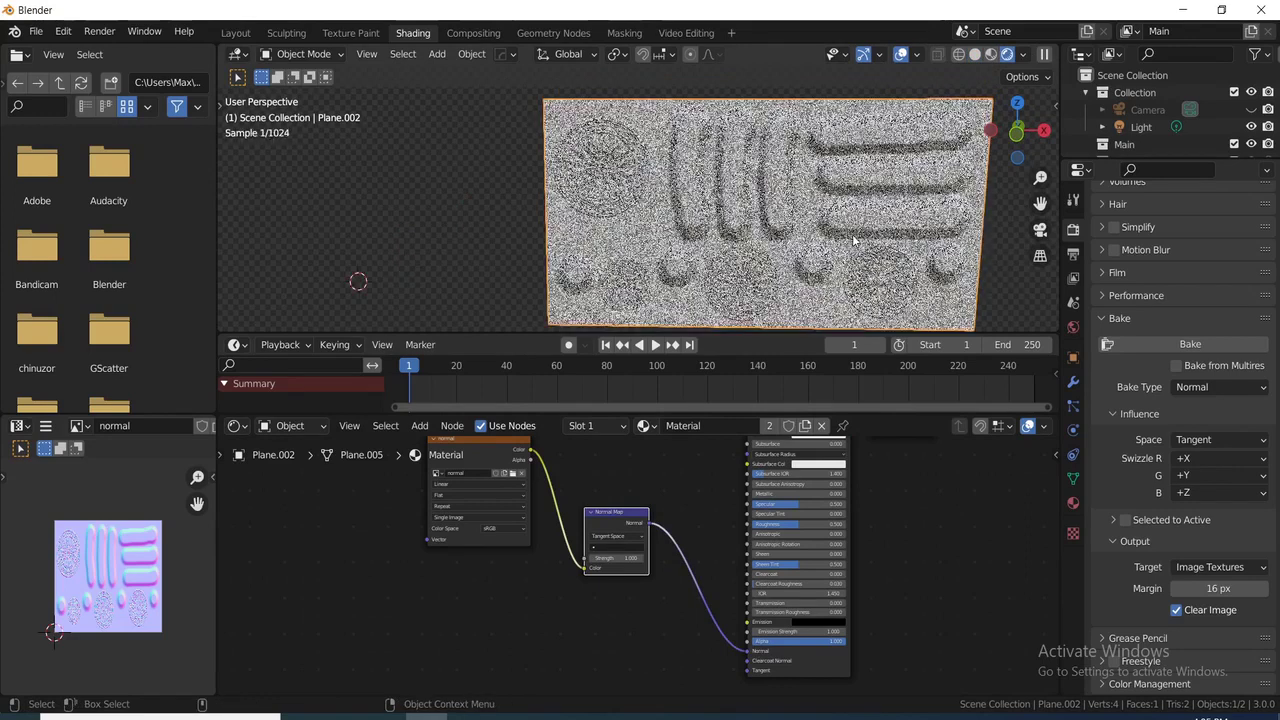
pyautogui.press('shift')
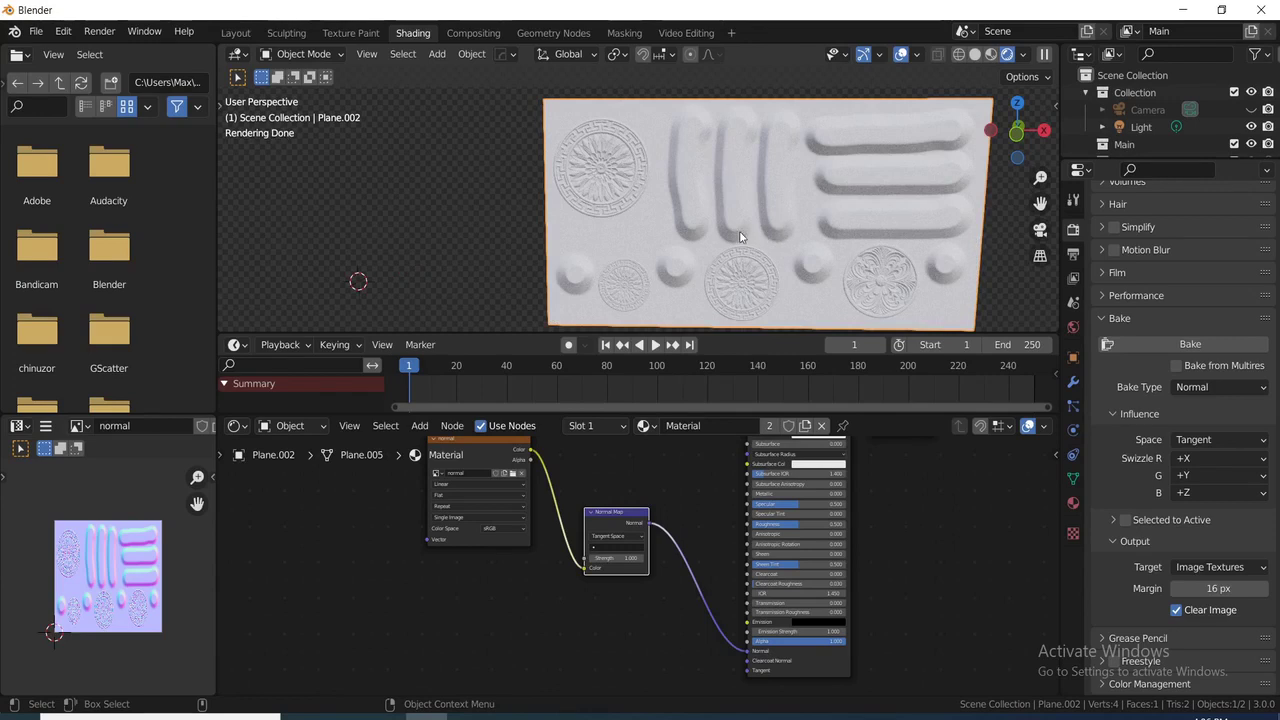
# - Rearrange the normal image and Normal Map nodes, then view the n1 reference picture in Microsoft Office Picture Manager and return to Blender
pyautogui.moveTo(485, 450); pyautogui.dragTo(438, 540)
pyautogui.moveTo(629, 537); pyautogui.dragTo(624, 566)
pyautogui.scroll(1, 728, 237)
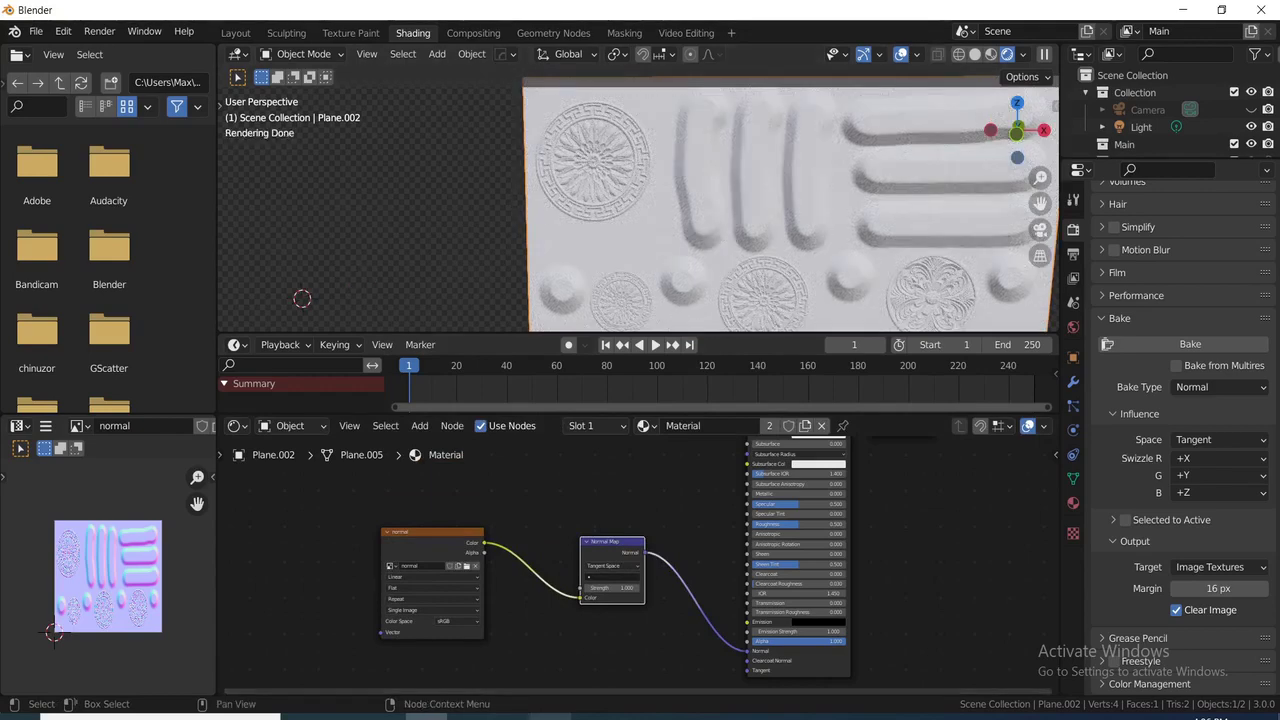
pyautogui.click(550, 716)
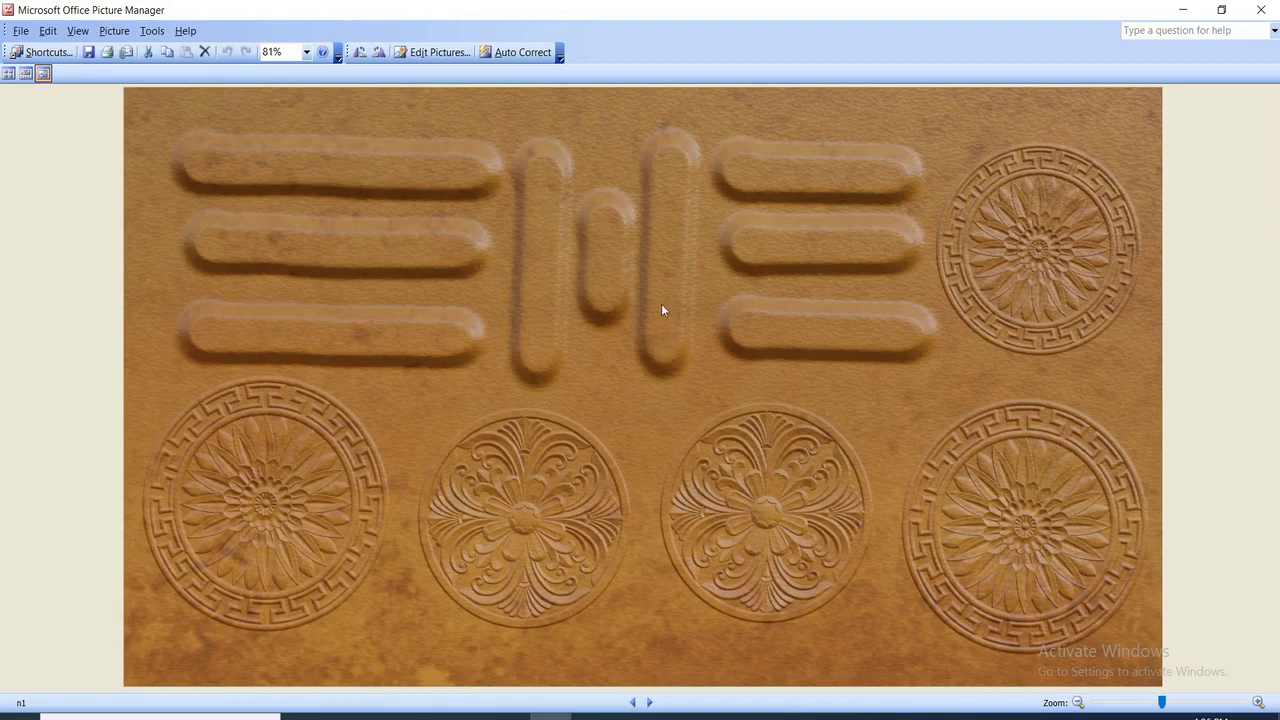
pyautogui.click(1182, 10)
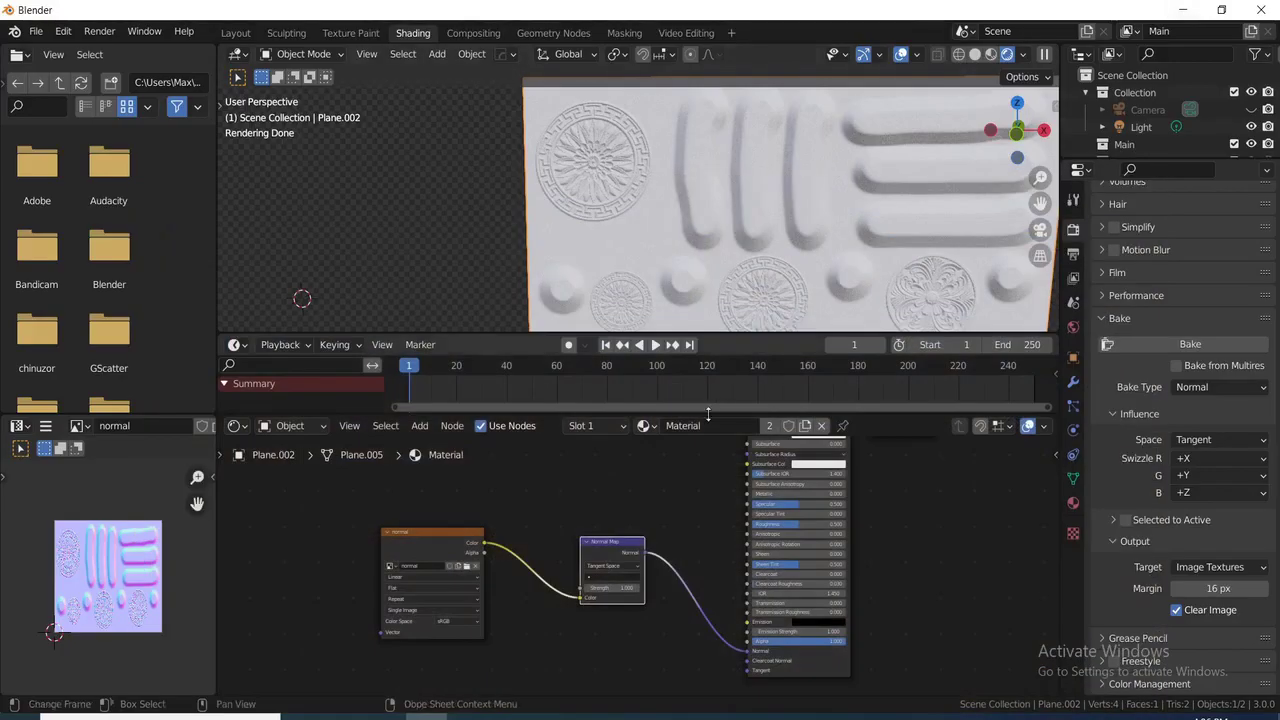
# - Lower the Normal Map node in the tree, duplicate it and switch the copy above it to a Bump node
pyautogui.moveTo(615, 552); pyautogui.dragTo(613, 582)
pyautogui.hotkey('shift', 'd')
pyautogui.click(603, 493)
pyautogui.hotkey('shift', 's')
pyautogui.moveTo(601, 493)
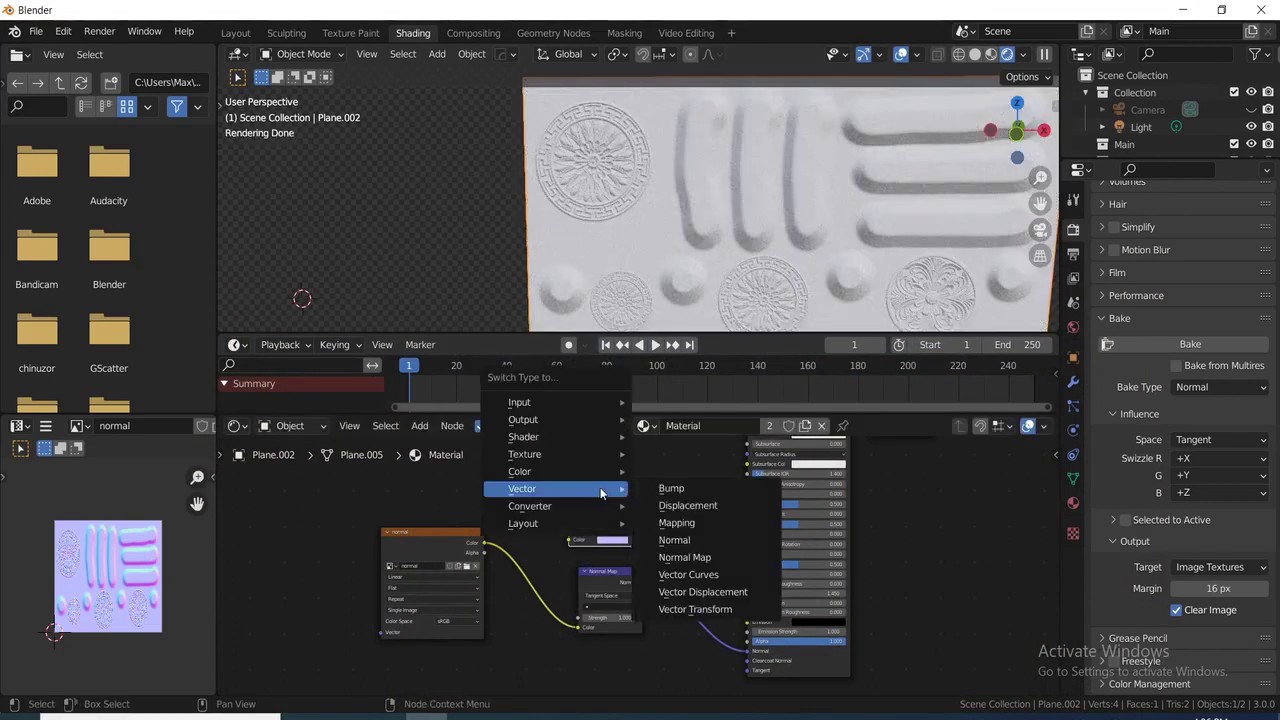
pyautogui.click(665, 490)
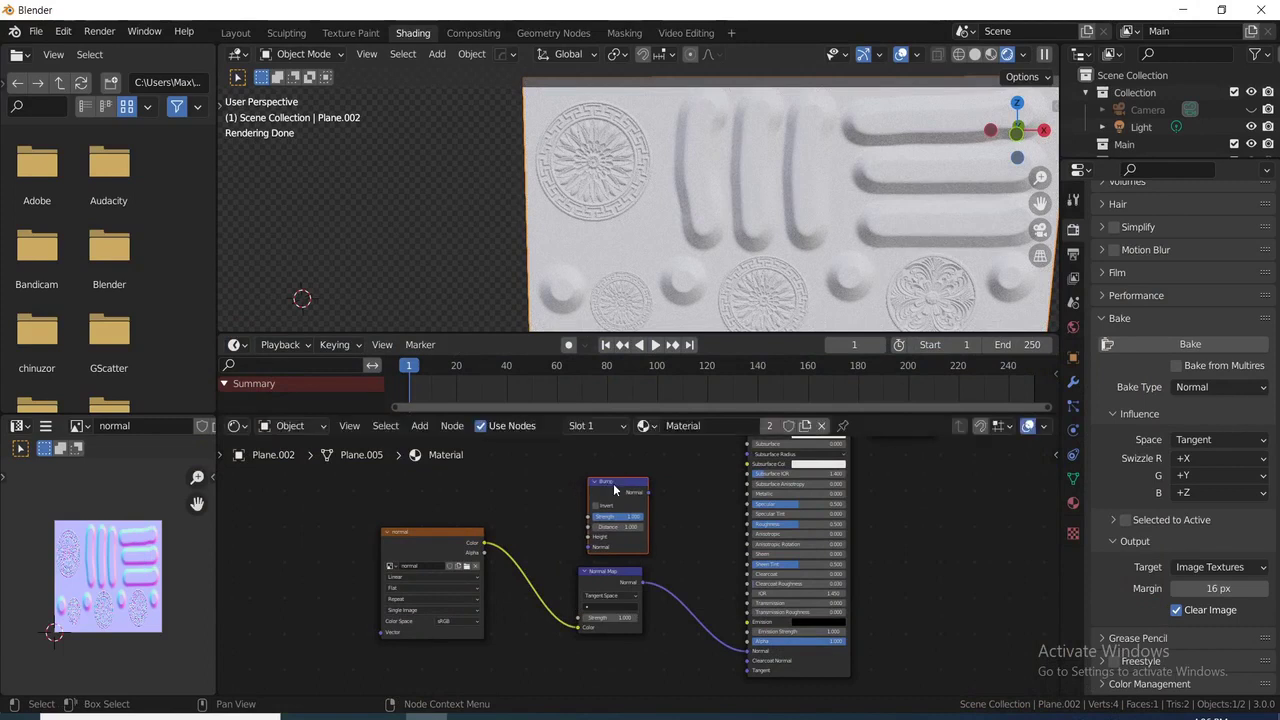
# - Duplicate the Bump node, switch the copy to a Noise Texture and place it above the normal image node
pyautogui.hotkey('shift', 'd')
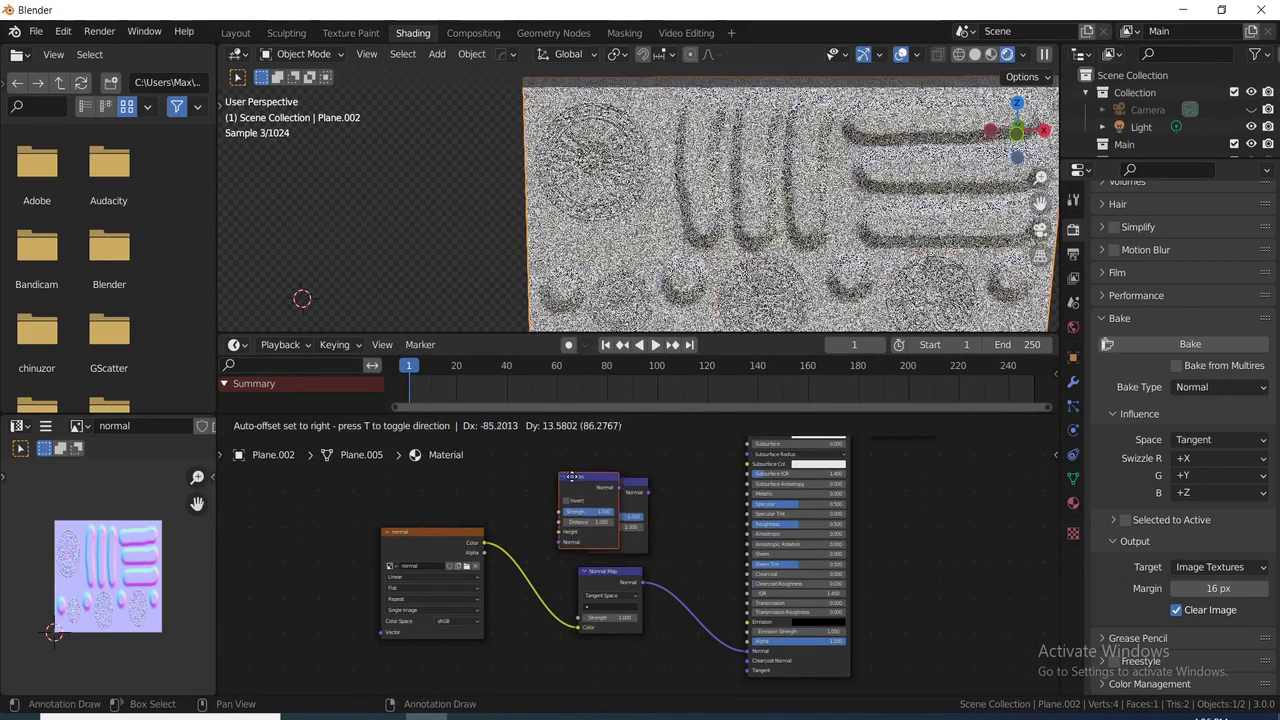
pyautogui.click(513, 470)
pyautogui.hotkey('shift', 's')
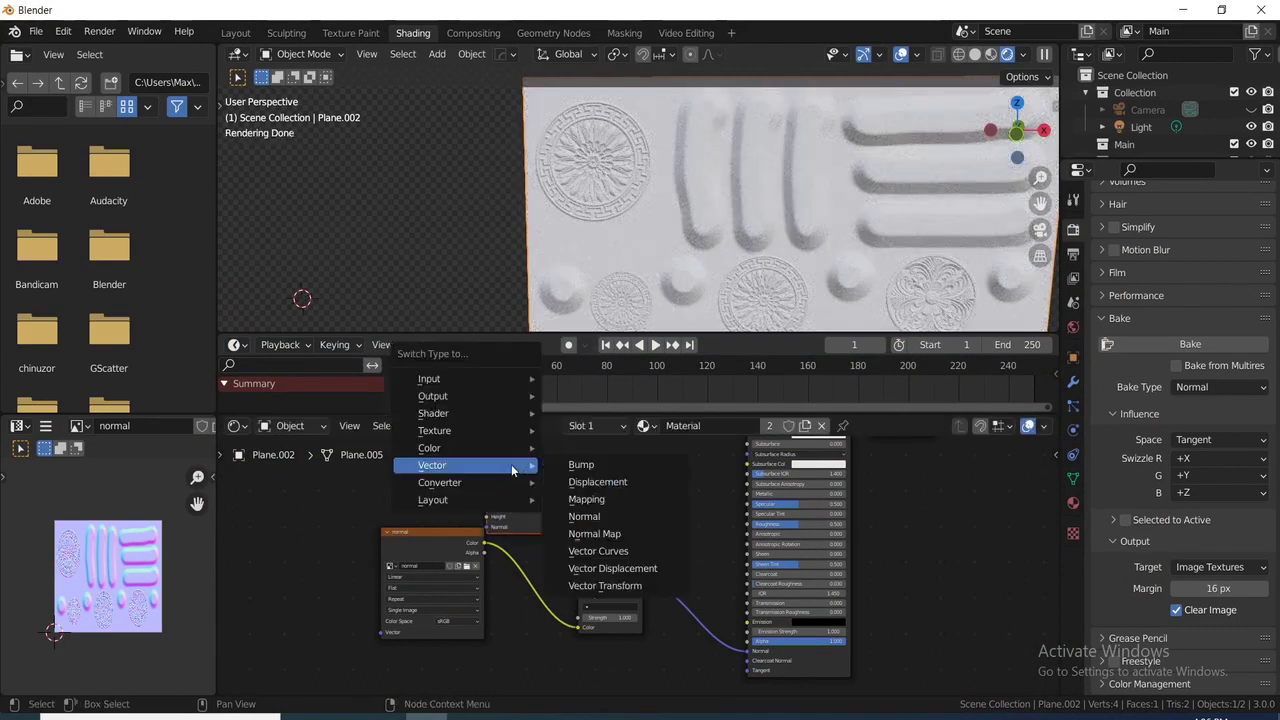
pyautogui.moveTo(490, 431)
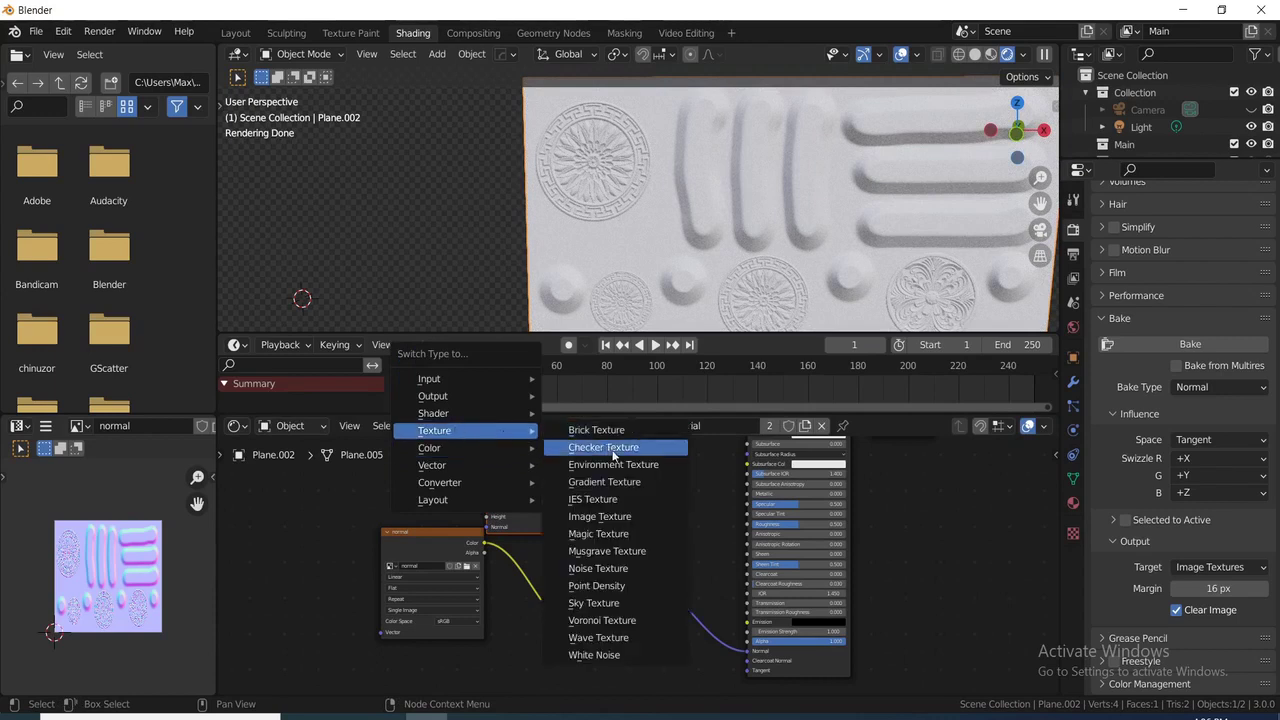
pyautogui.click(597, 568)
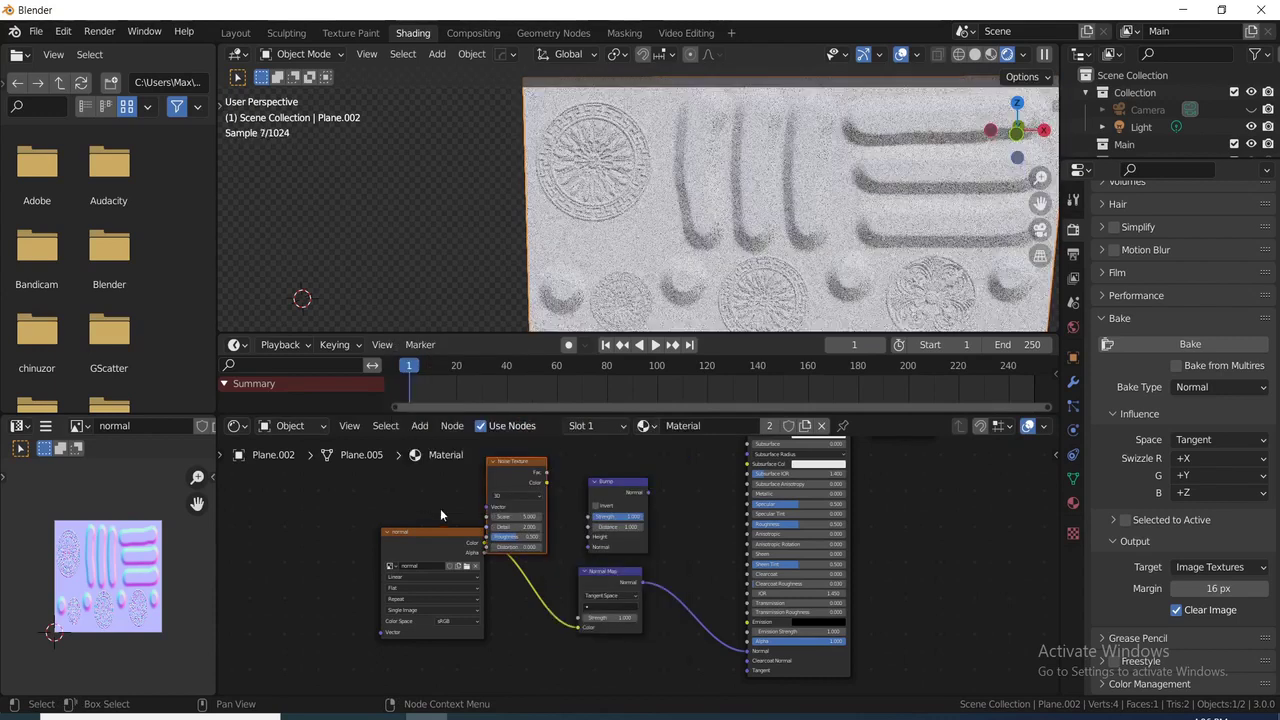
pyautogui.press('g')
pyautogui.click(463, 487)
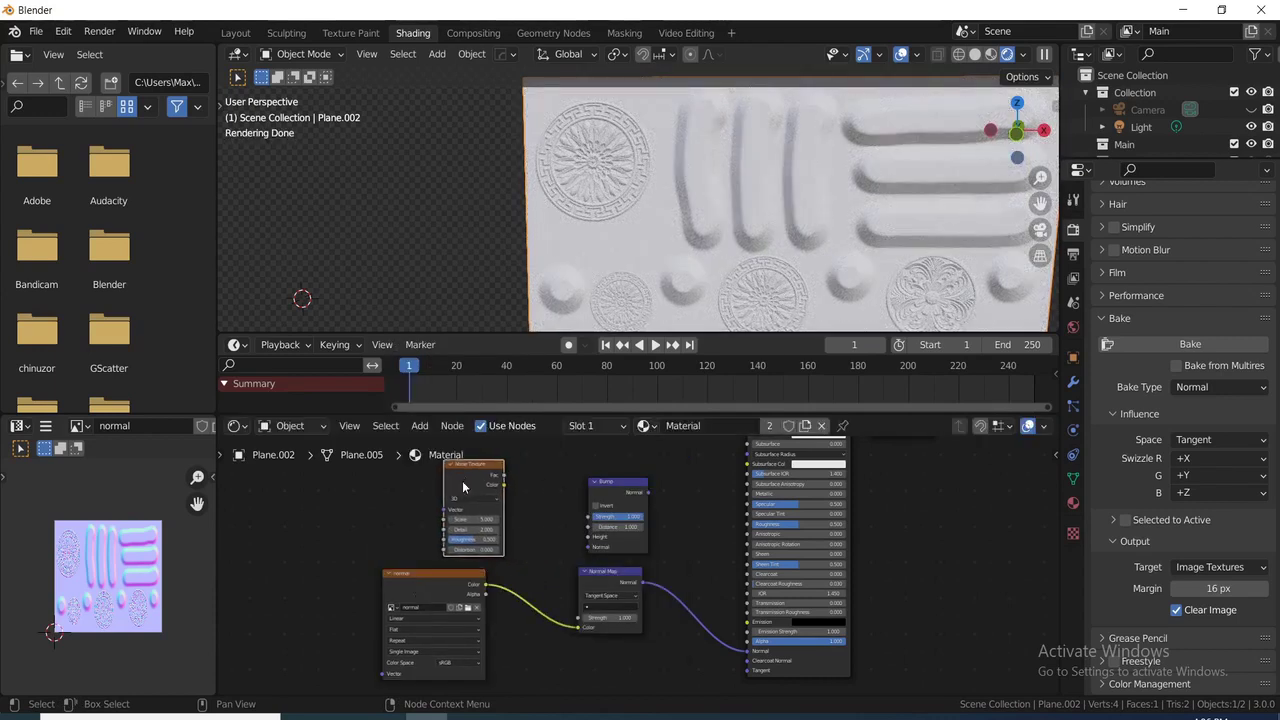
# - Move the Noise Texture farther from the Bump node, raise its Scale to about 120 and preview it on the plane
pyautogui.moveTo(465, 485); pyautogui.dragTo(425, 519)
pyautogui.hotkey('shift', 'd')
pyautogui.click(402, 481)
# - Duplicate the Noise Texture, switch the copy to a ColorRamp fed by the noise's Fac output, and shift its black stop to about 0.3
pyautogui.moveTo(423, 473); pyautogui.dragTo(487, 498)
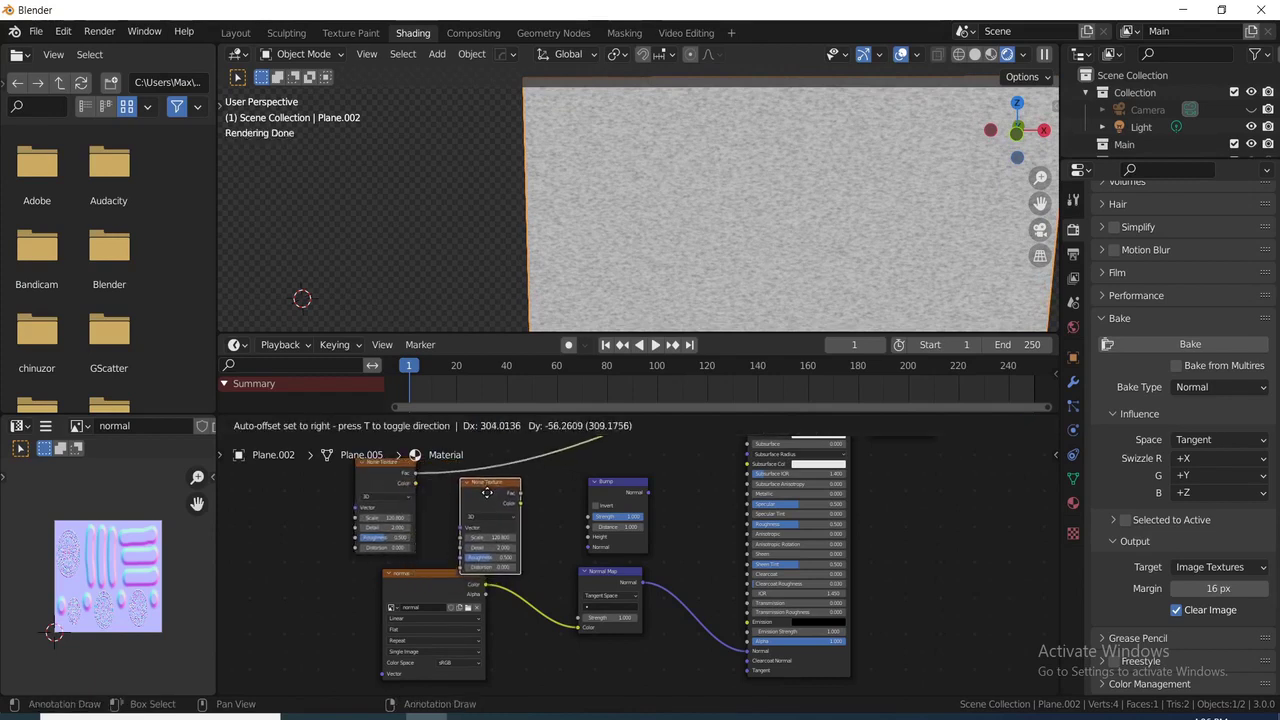
pyautogui.click(488, 498)
pyautogui.hotkey('shift', 's')
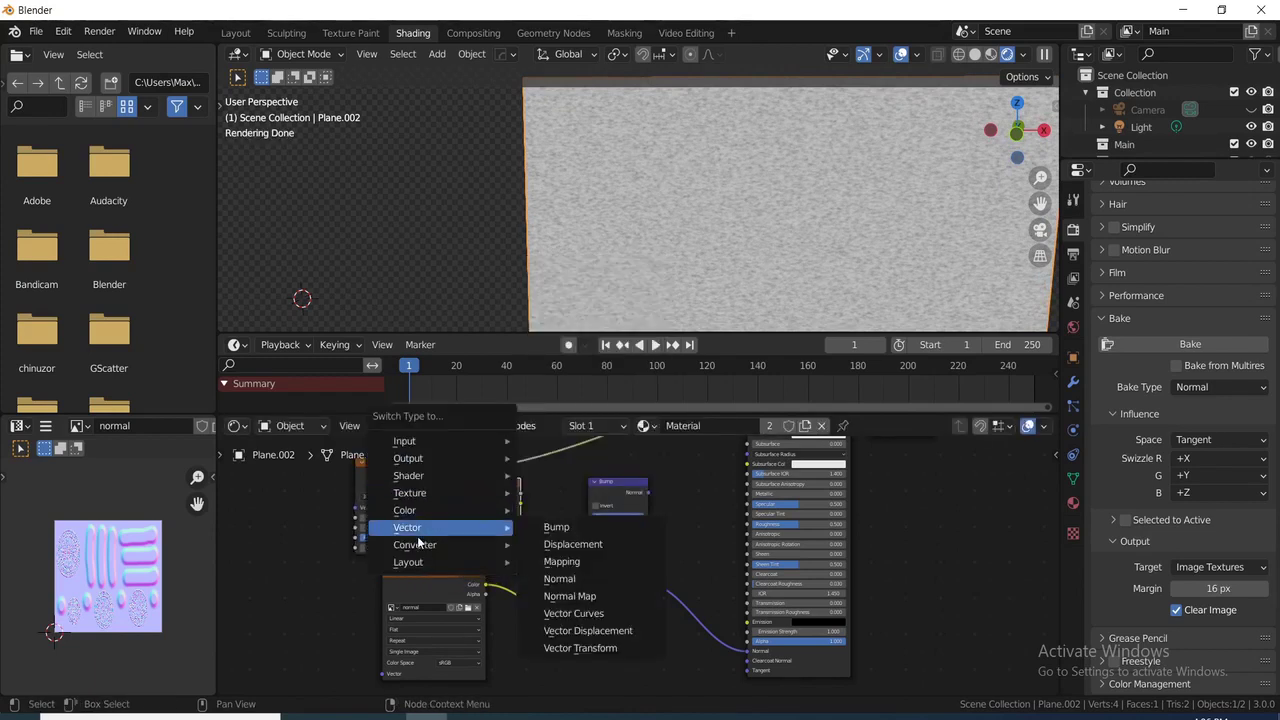
pyautogui.moveTo(420, 545)
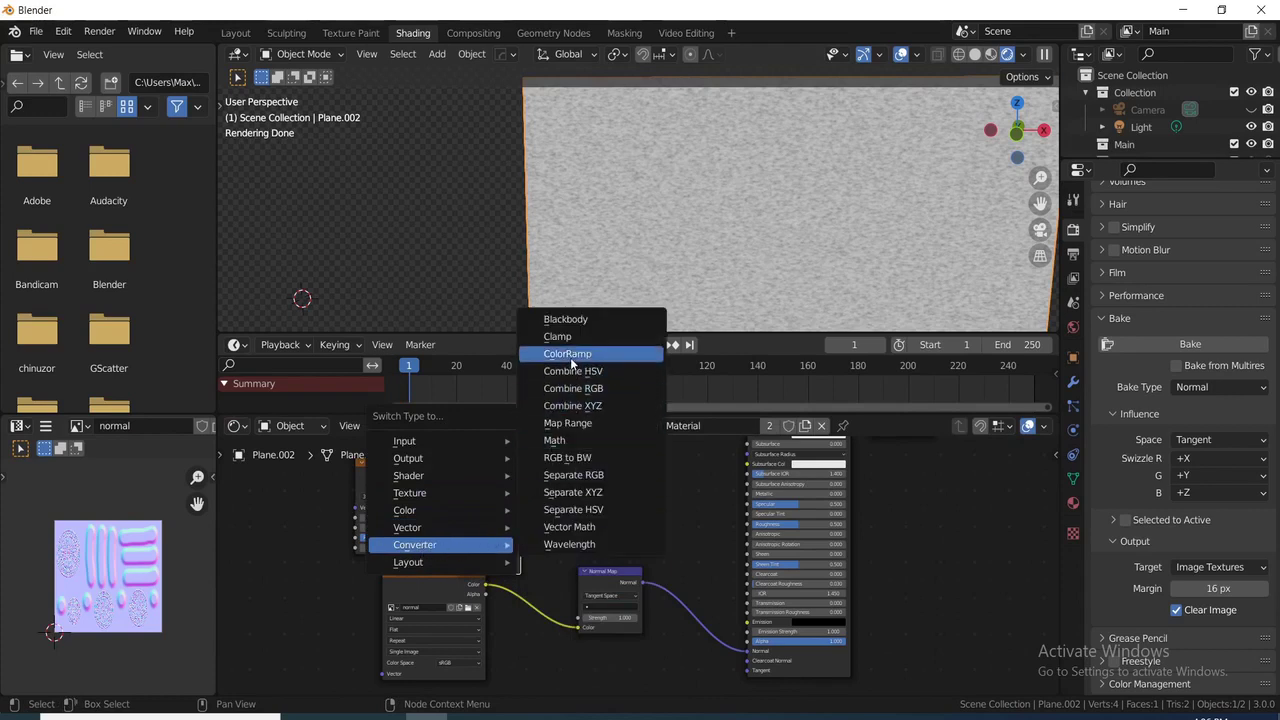
pyautogui.click(567, 354)
pyautogui.moveTo(495, 468); pyautogui.dragTo(498, 508)
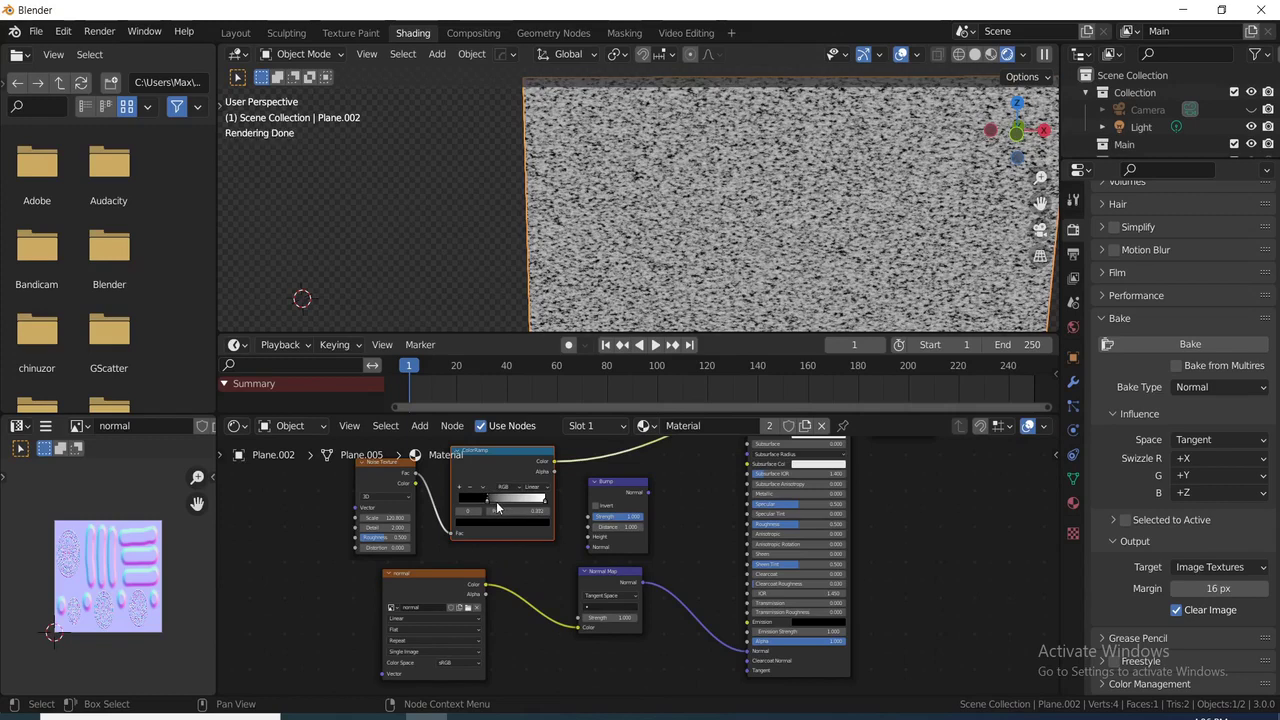
# - Make room beside the Bump node and connect the ColorRamp's Color output to its Height input
pyautogui.moveTo(640, 509); pyautogui.dragTo(662, 513)
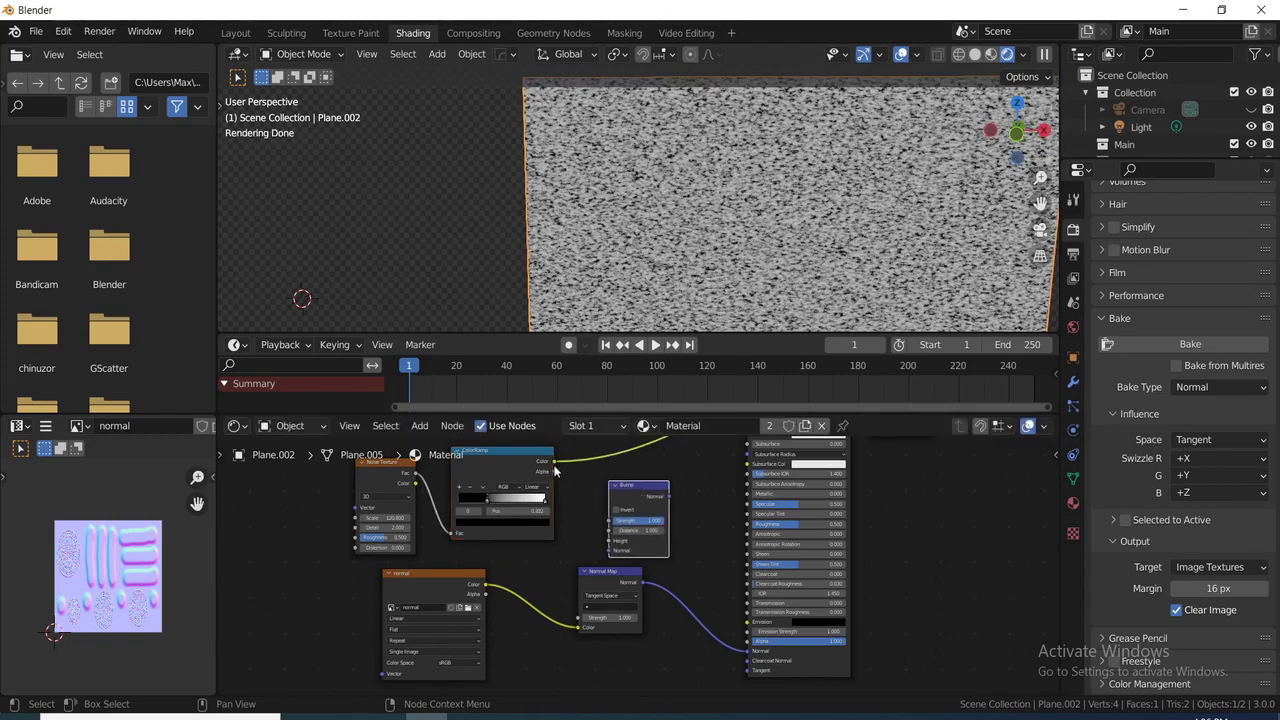
pyautogui.moveTo(553, 466); pyautogui.dragTo(576, 467)
pyautogui.moveTo(578, 516)
pyautogui.mouseDown()
pyautogui.moveTo(588, 545)
pyautogui.moveTo(590, 530)
pyautogui.mouseUp()
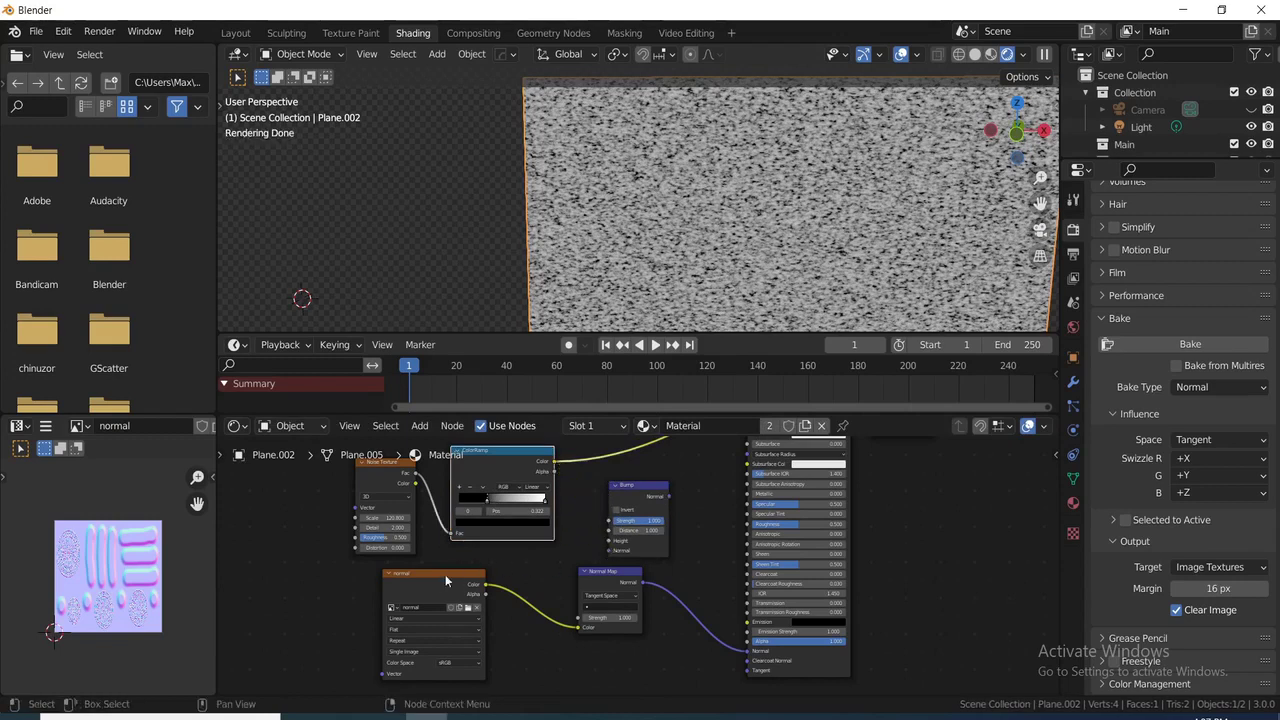
pyautogui.moveTo(556, 468); pyautogui.dragTo(608, 540)
# - Route the Normal Map through the Bump node's Normal input into the Principled shader's Normal, and show the full shader on the plane again
pyautogui.moveTo(446, 580); pyautogui.dragTo(408, 586)
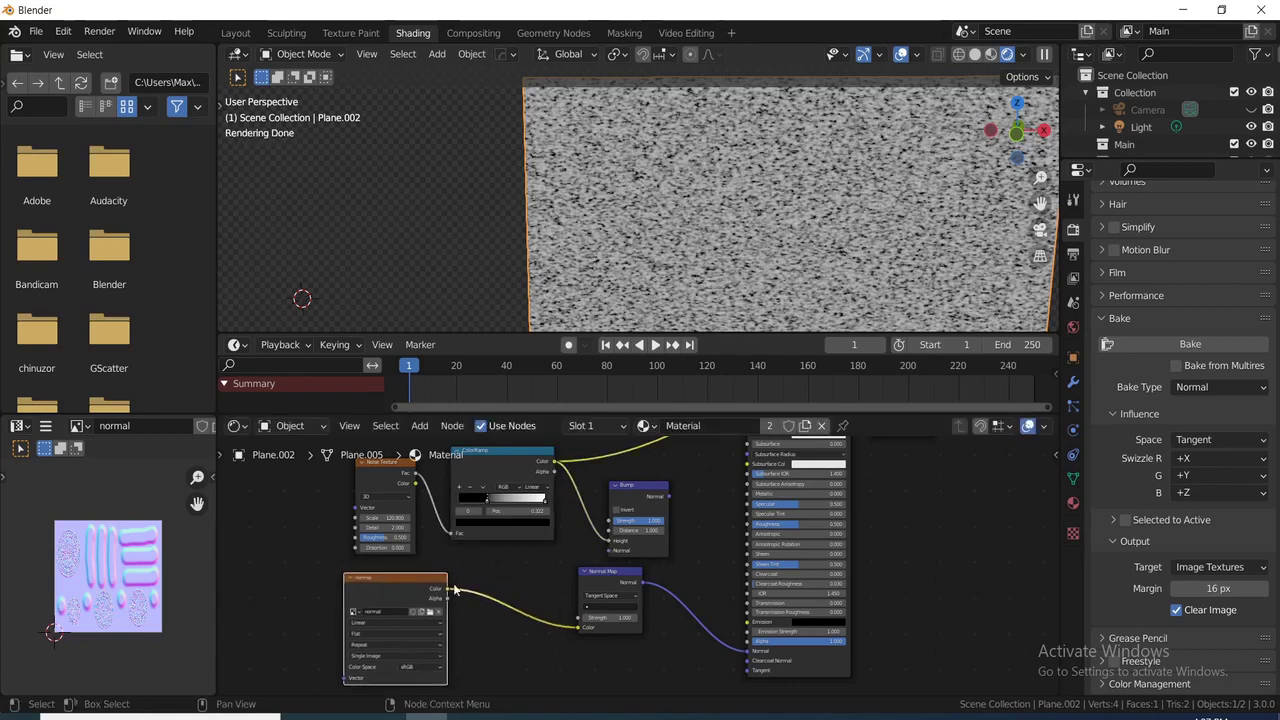
pyautogui.moveTo(598, 583); pyautogui.dragTo(608, 551)
pyautogui.moveTo(668, 496); pyautogui.dragTo(752, 656)
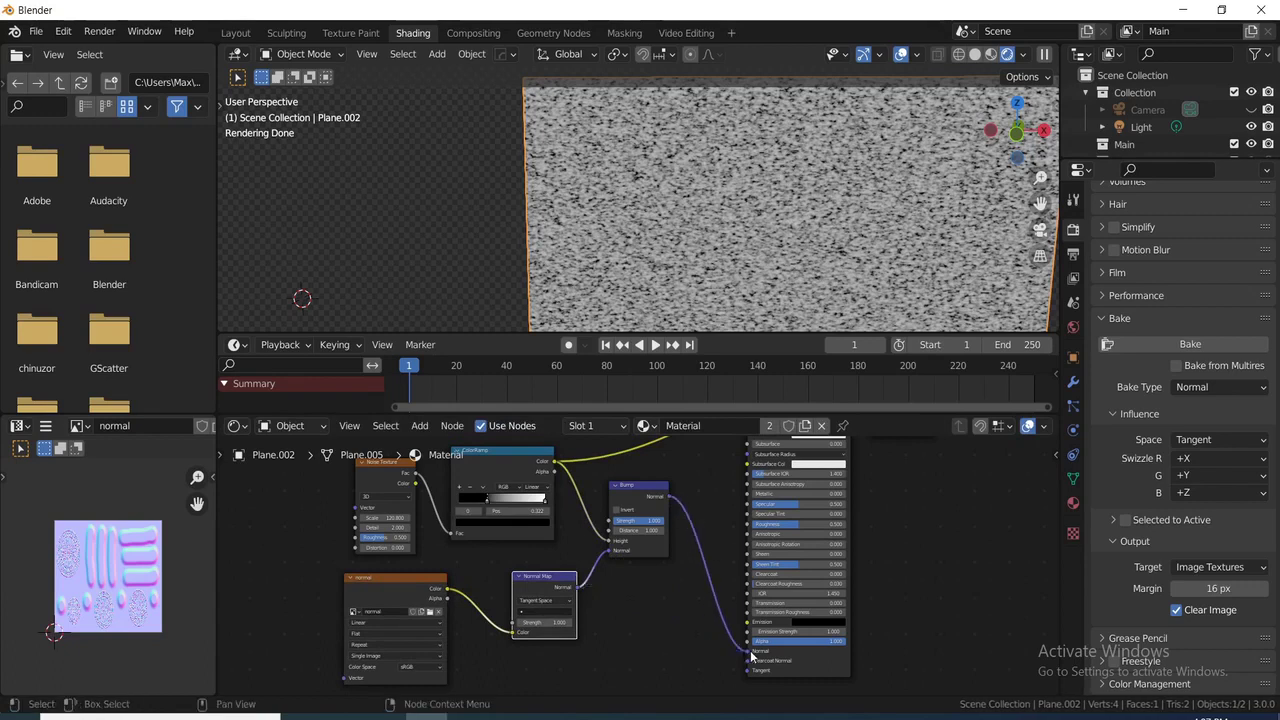
pyautogui.click(818, 660)
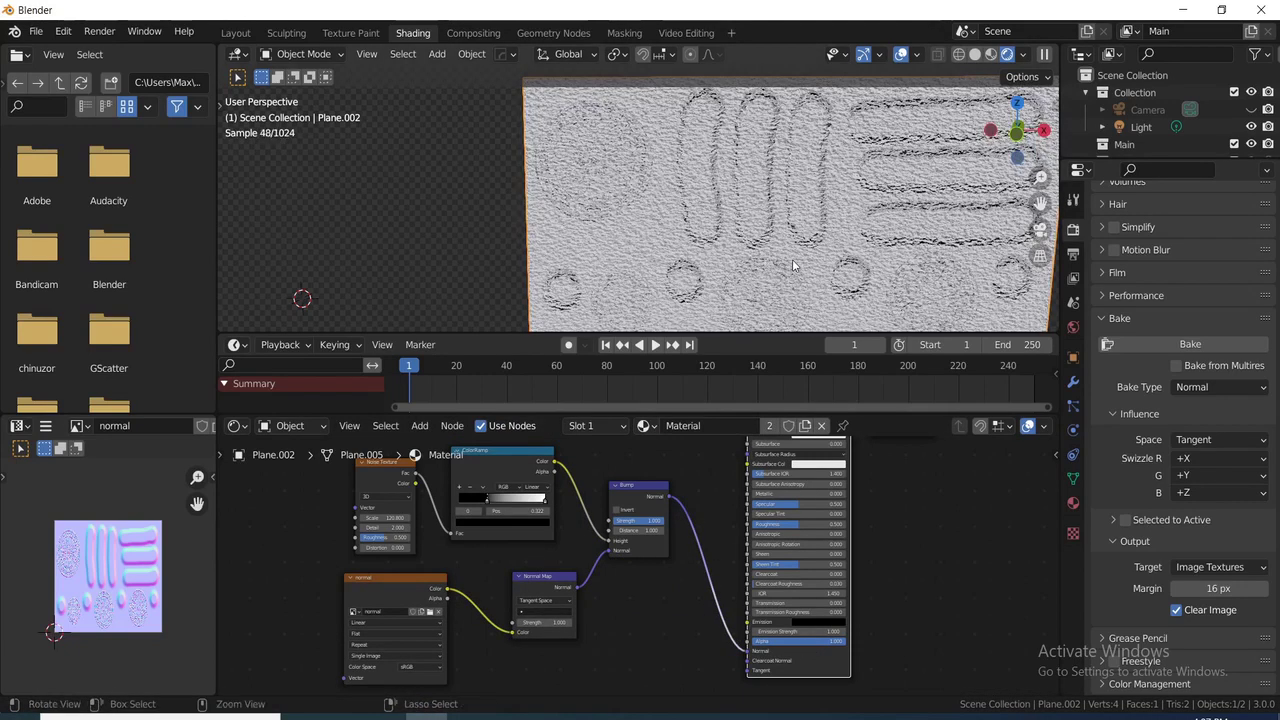
# - Lower the Bump node's Strength to about 0.09 for a subtle surface grain and inspect the plane up close
pyautogui.moveTo(799, 267); pyautogui.dragTo(814, 262, button='middle')
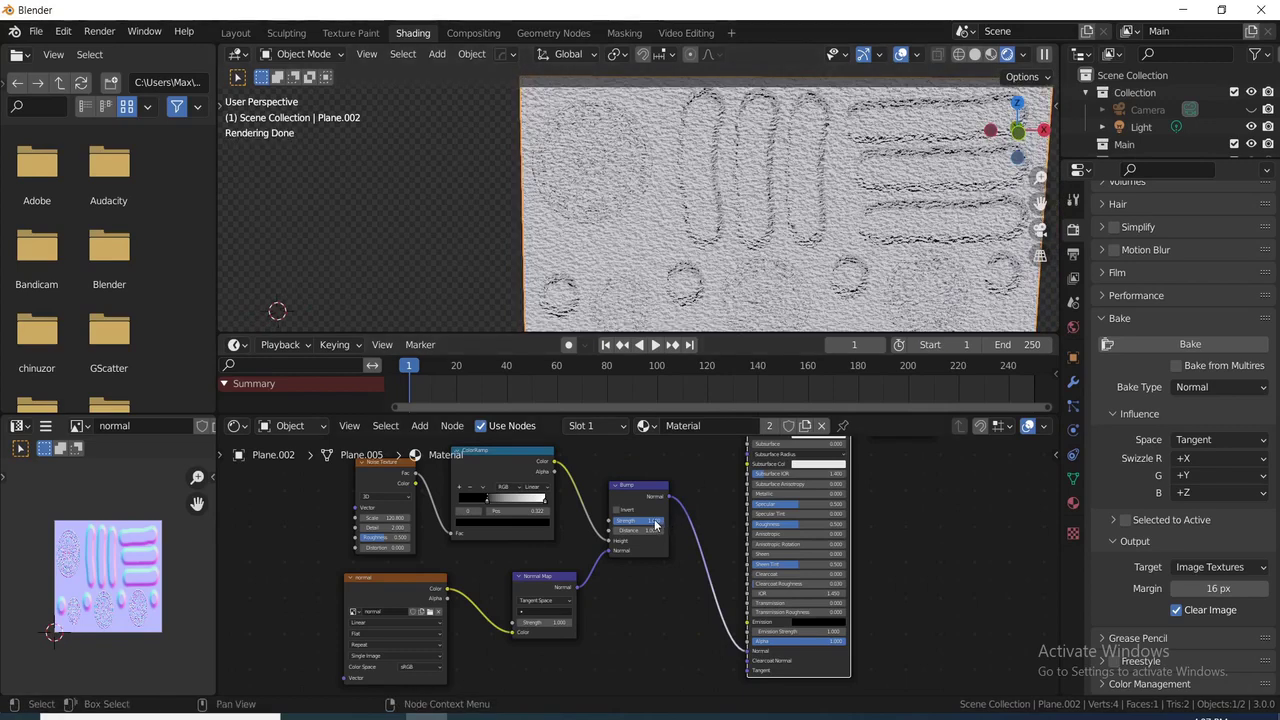
pyautogui.moveTo(650, 520); pyautogui.dragTo(622, 520)
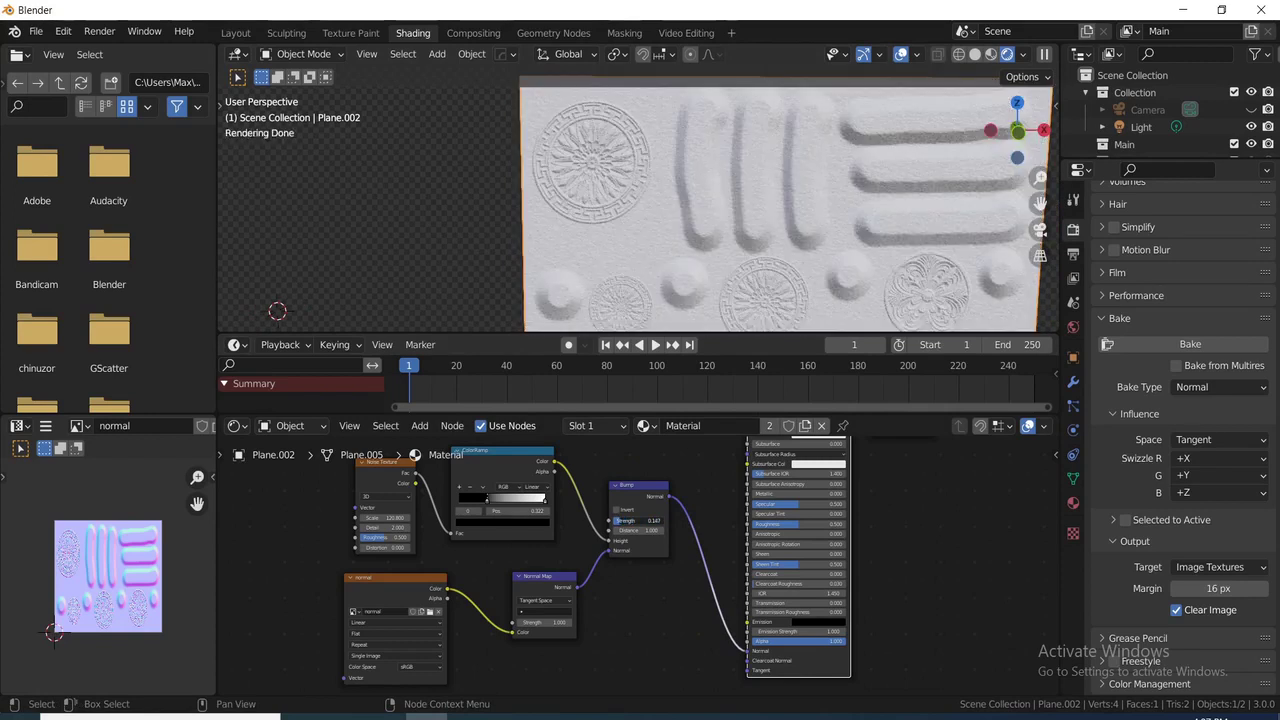
pyautogui.moveTo(622, 520); pyautogui.dragTo(619, 520)
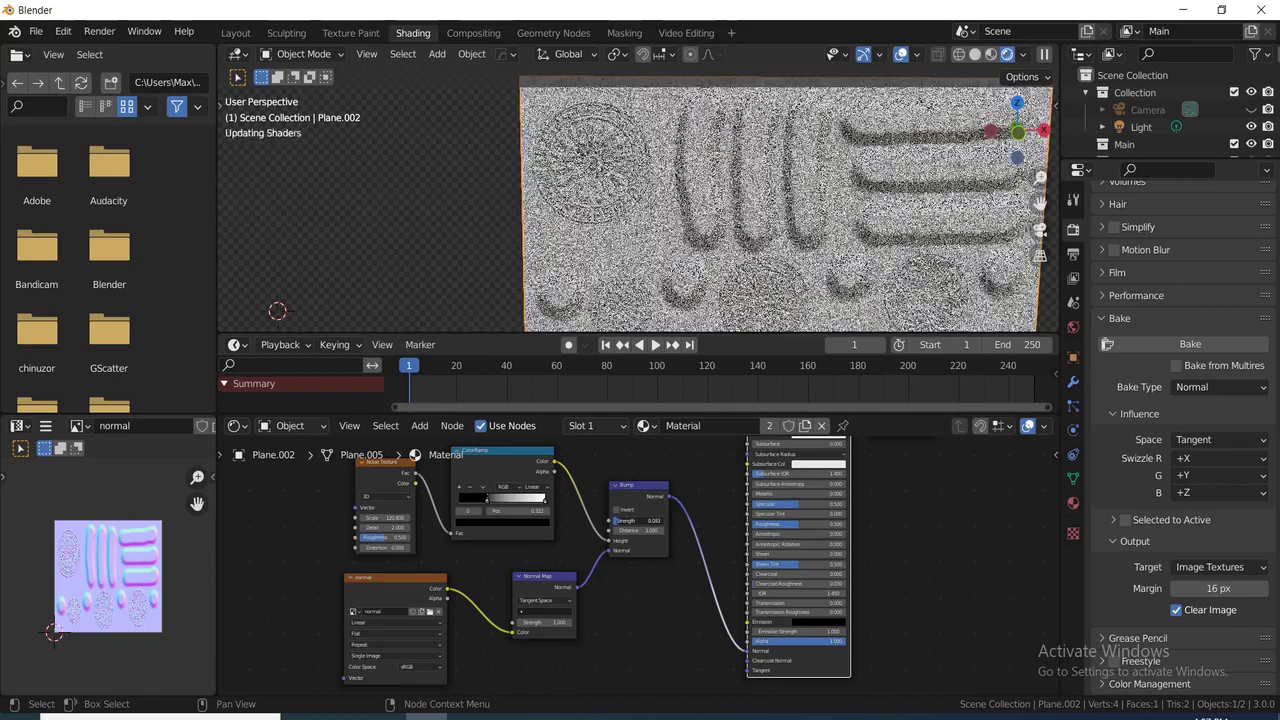
pyautogui.moveTo(619, 520); pyautogui.dragTo(612, 520)
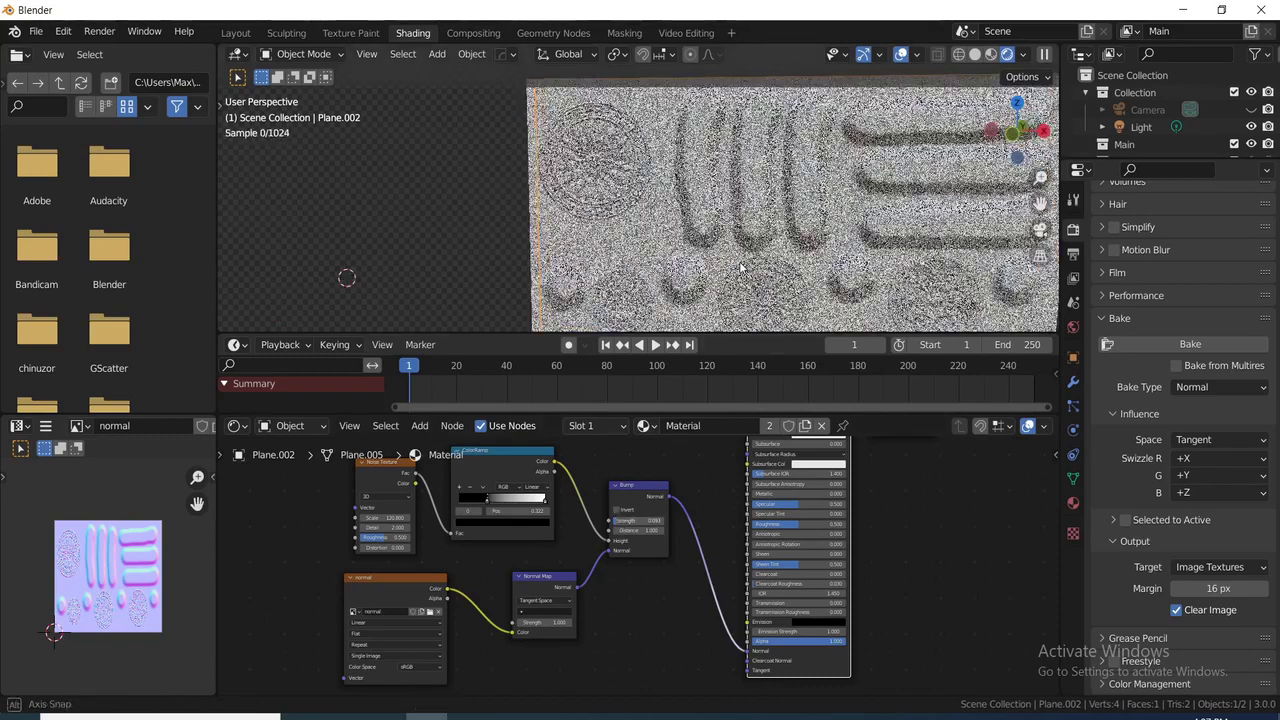
pyautogui.scroll(4, 769, 246)
pyautogui.scroll(2, 762, 246)
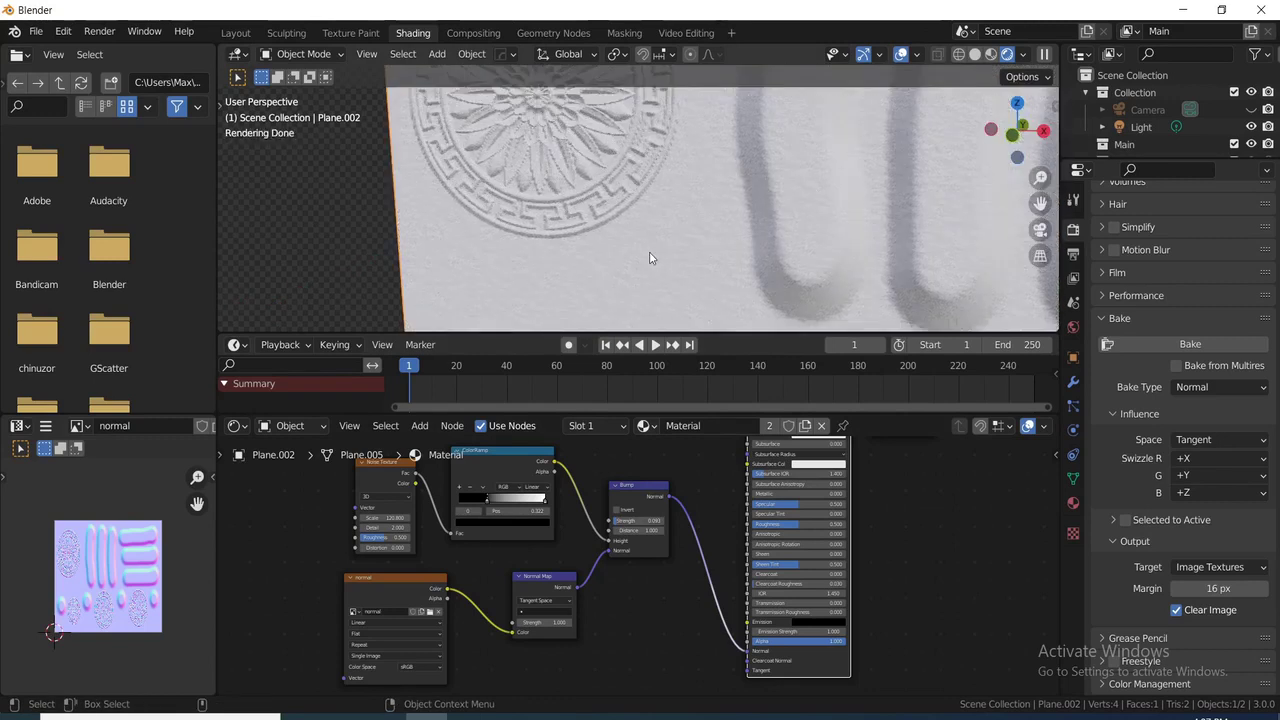
pyautogui.keyDown('shift'); pyautogui.moveTo(820, 205); pyautogui.dragTo(865, 198, button='middle'); pyautogui.keyUp('shift')
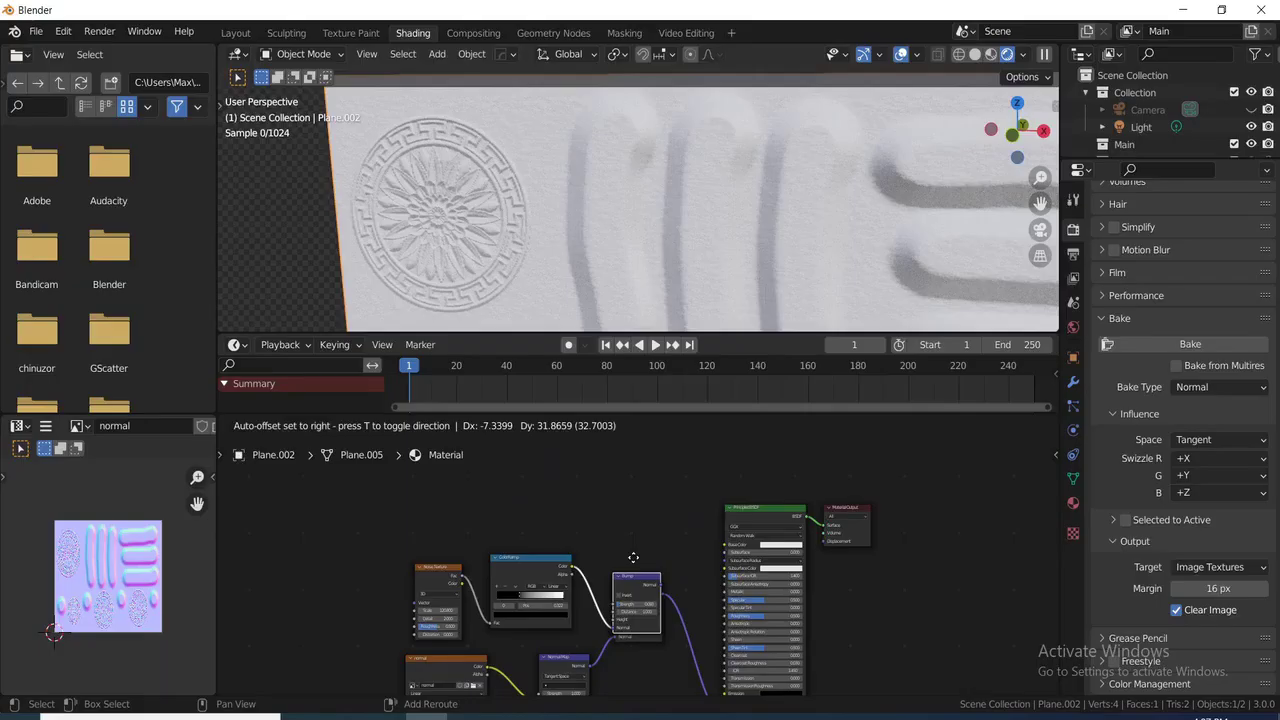
# - Duplicate the Bump node, place the copy above the original and switch it to a MixRGB node
pyautogui.moveTo(629, 517); pyautogui.dragTo(629, 492)
pyautogui.hotkey('shift', 's')
pyautogui.moveTo(616, 494)
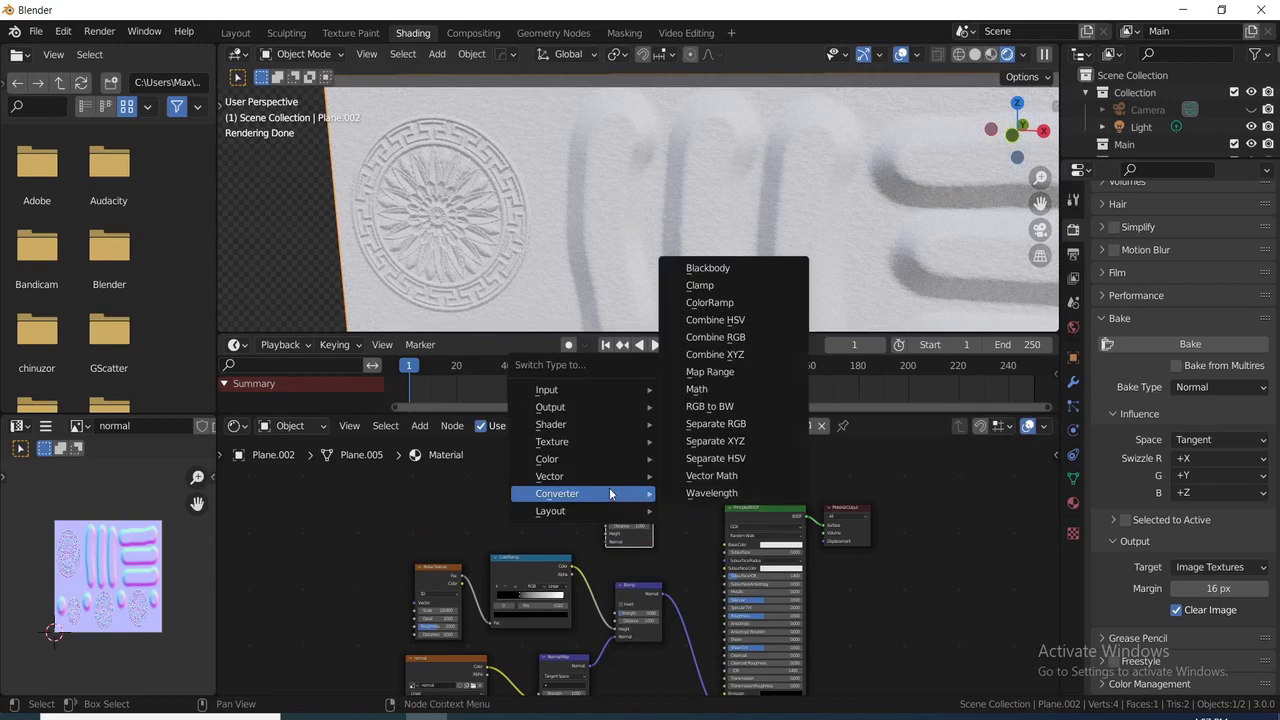
pyautogui.moveTo(560, 458)
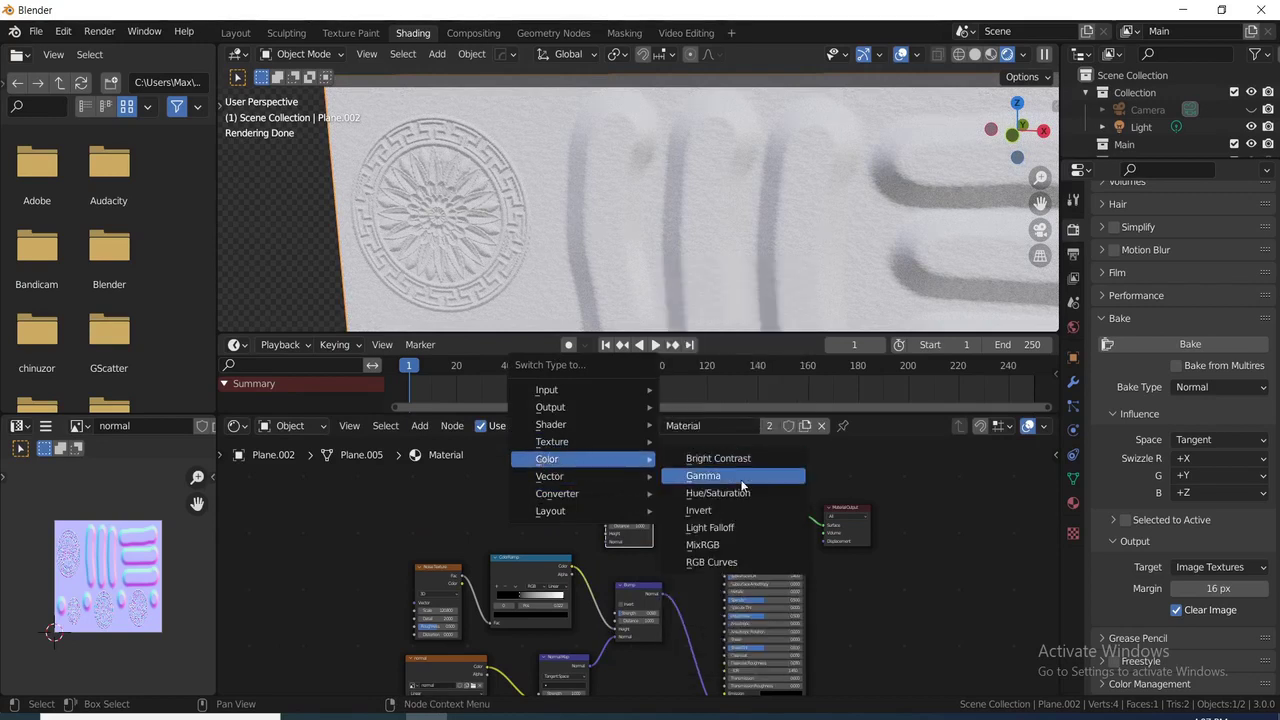
pyautogui.click(710, 544)
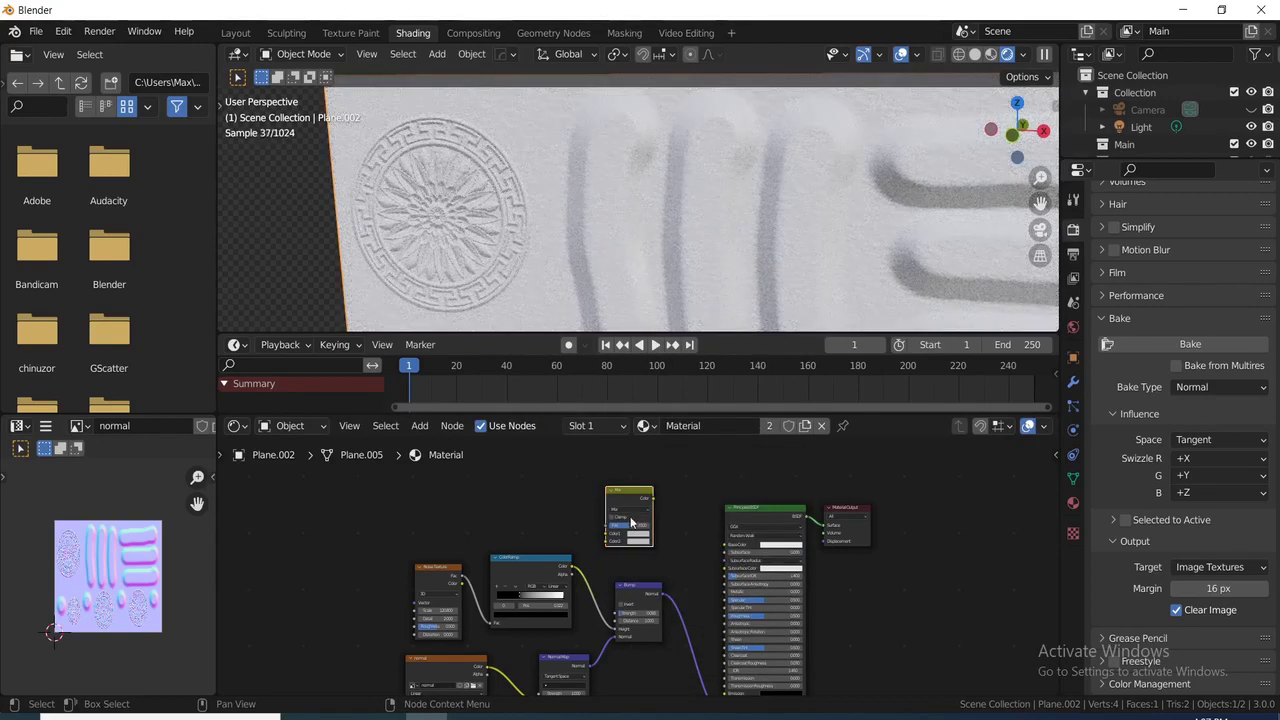
# - Set the Mix node's Color1 to a saturated orange
pyautogui.click(639, 535)
pyautogui.click(644, 476)
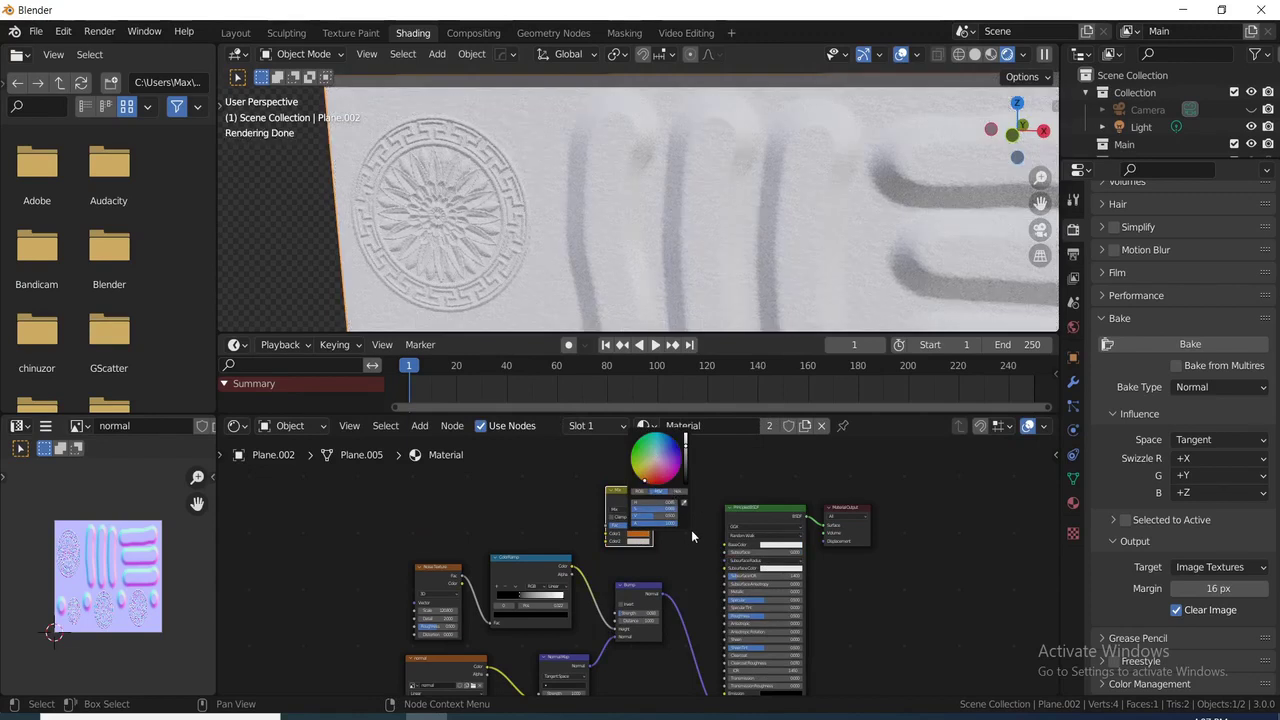
pyautogui.click(686, 535)
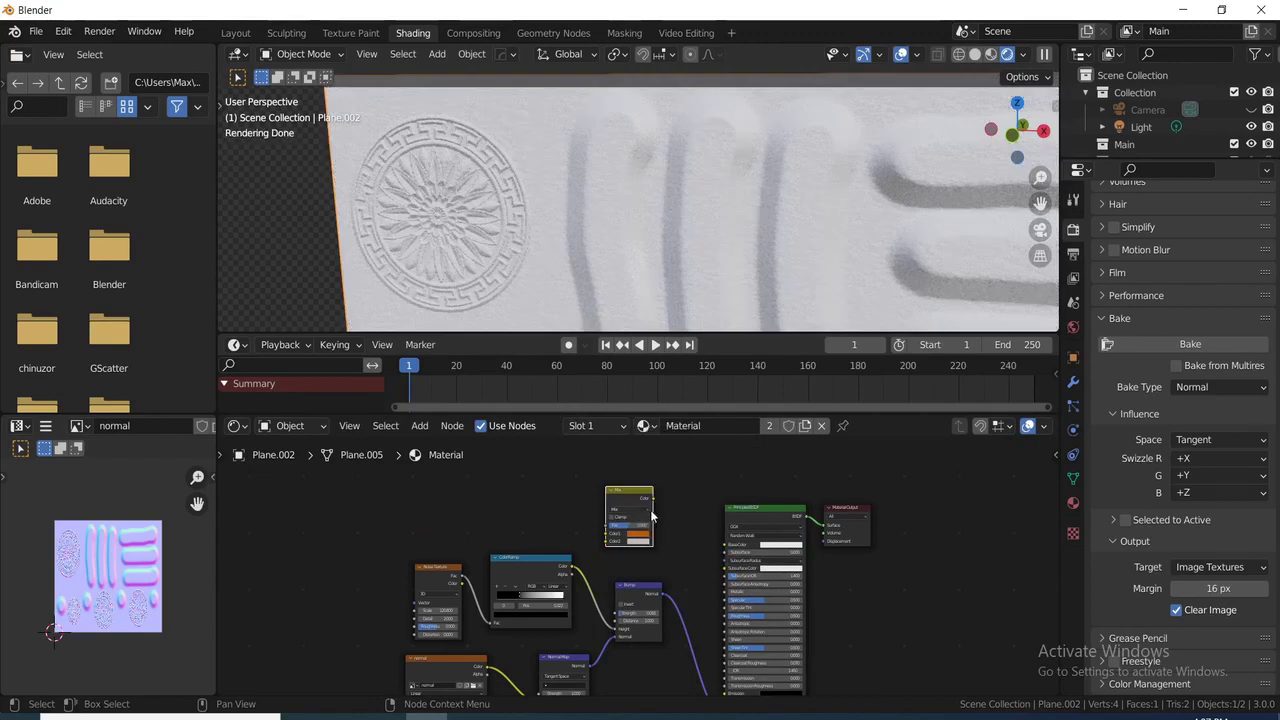
# - Feed the Mix node's colour into the Principled shader's Base Color and set its Color2 to a dark brown based on the orange
pyautogui.moveTo(653, 499); pyautogui.dragTo(726, 546)
pyautogui.moveTo(641, 532); pyautogui.dragTo(641, 541)
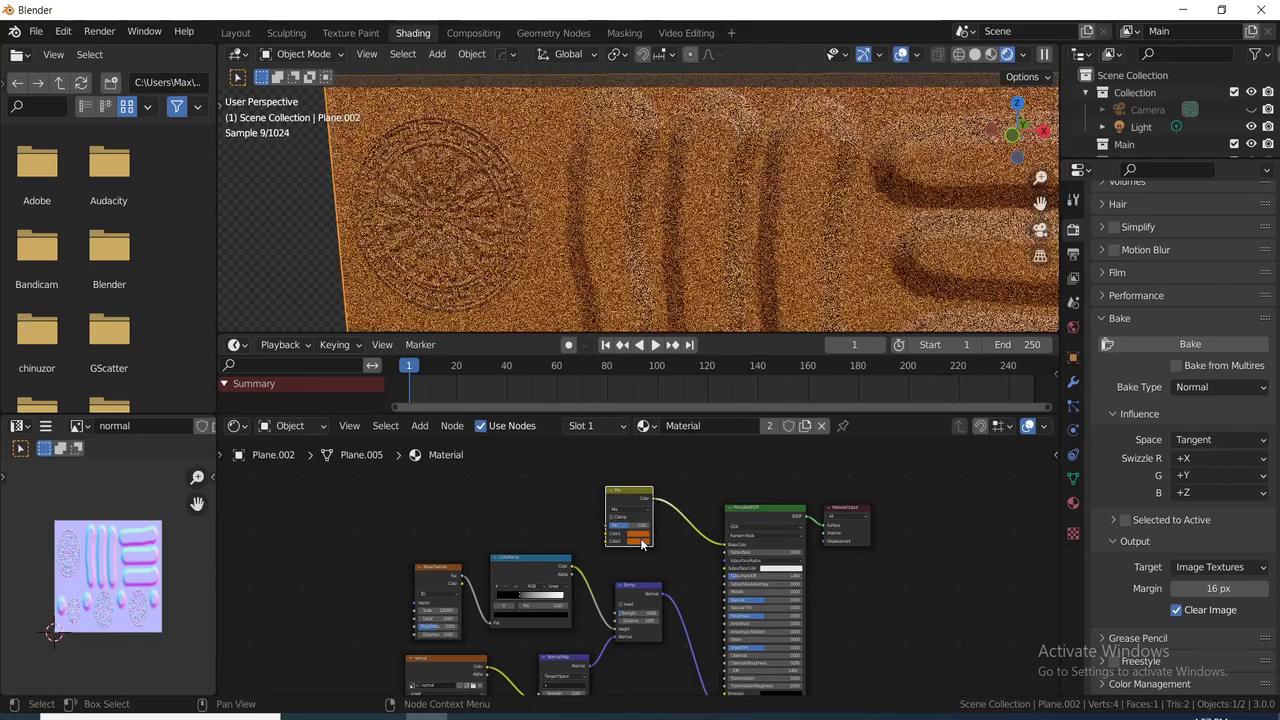
pyautogui.click(640, 541)
pyautogui.moveTo(686, 474); pyautogui.dragTo(686, 490)
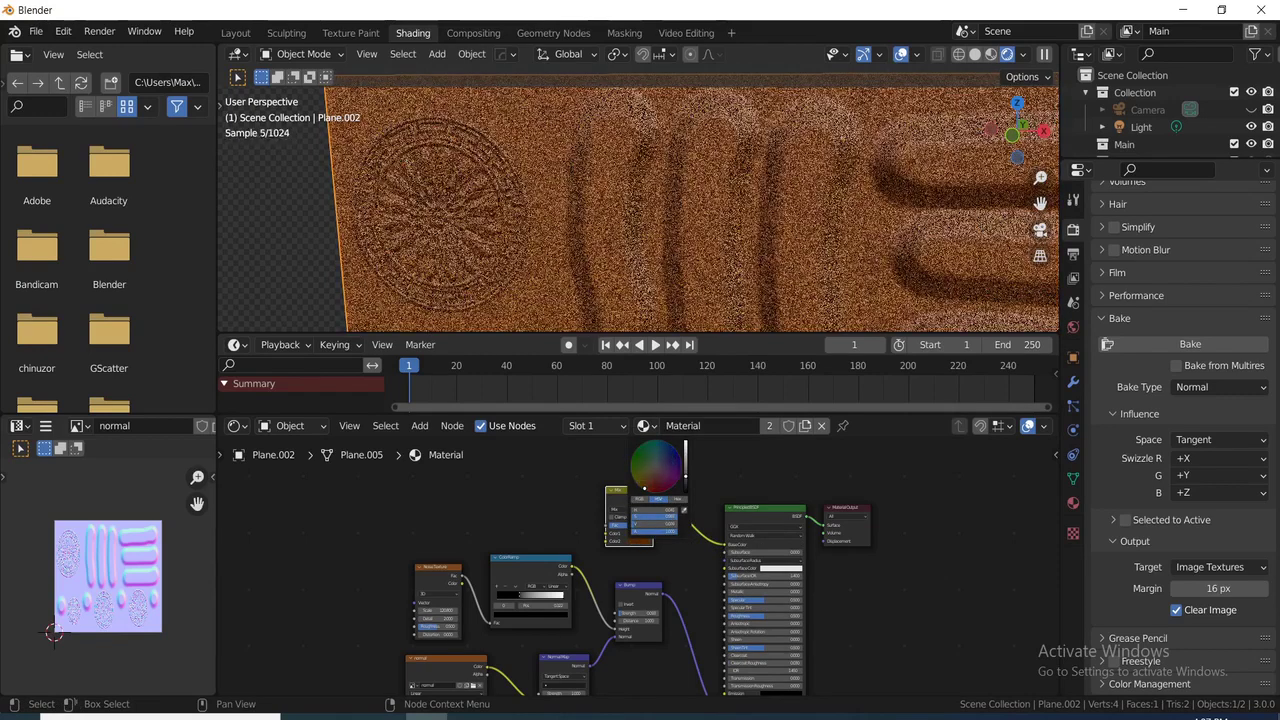
# - Examine the orange-brown plane from close and far, and compare it with the reference picture n1.png
pyautogui.scroll(-3, 803, 266)
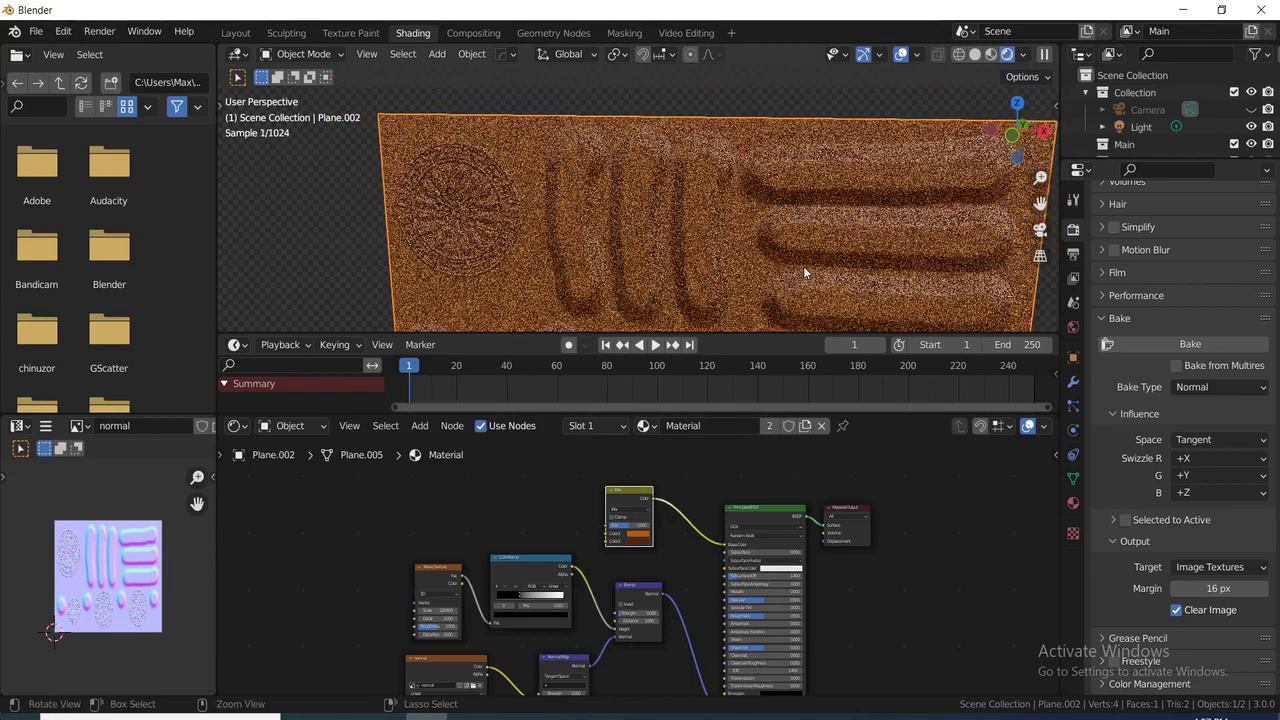
pyautogui.keyDown('shift'); pyautogui.scroll(-4, 803, 266); pyautogui.keyUp('shift')
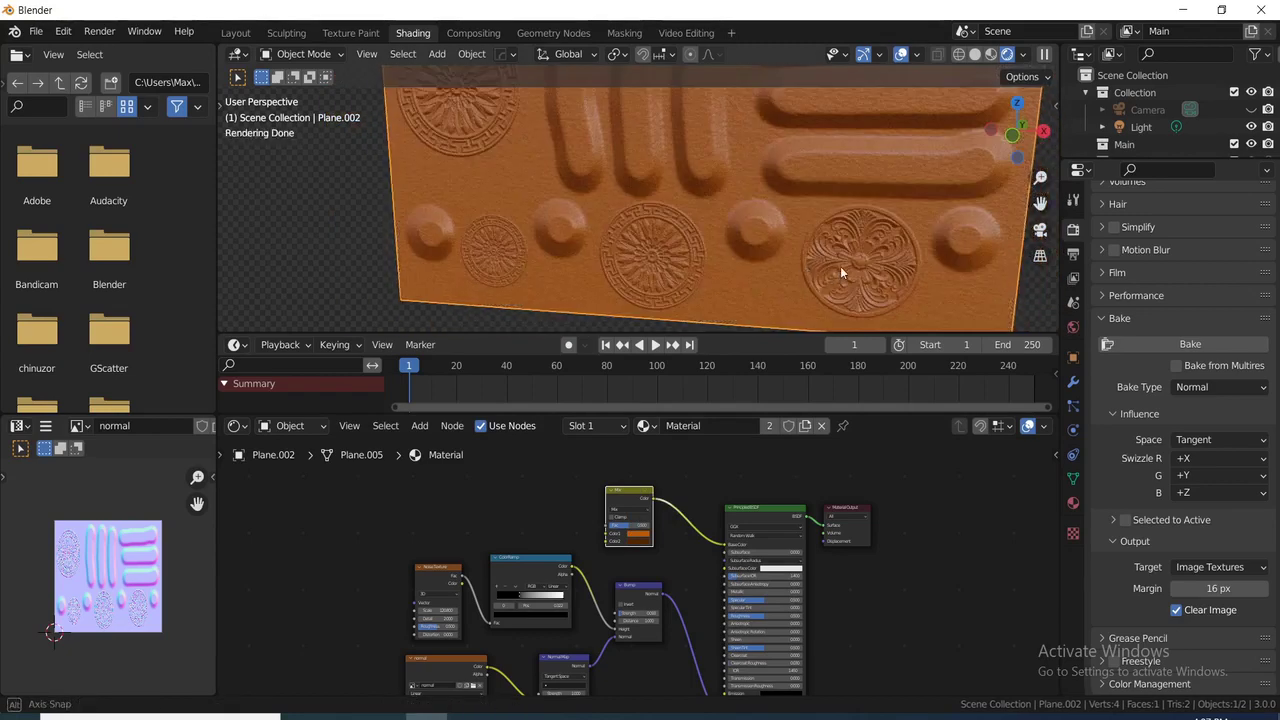
pyautogui.moveTo(833, 271); pyautogui.dragTo(848, 264, button='middle')
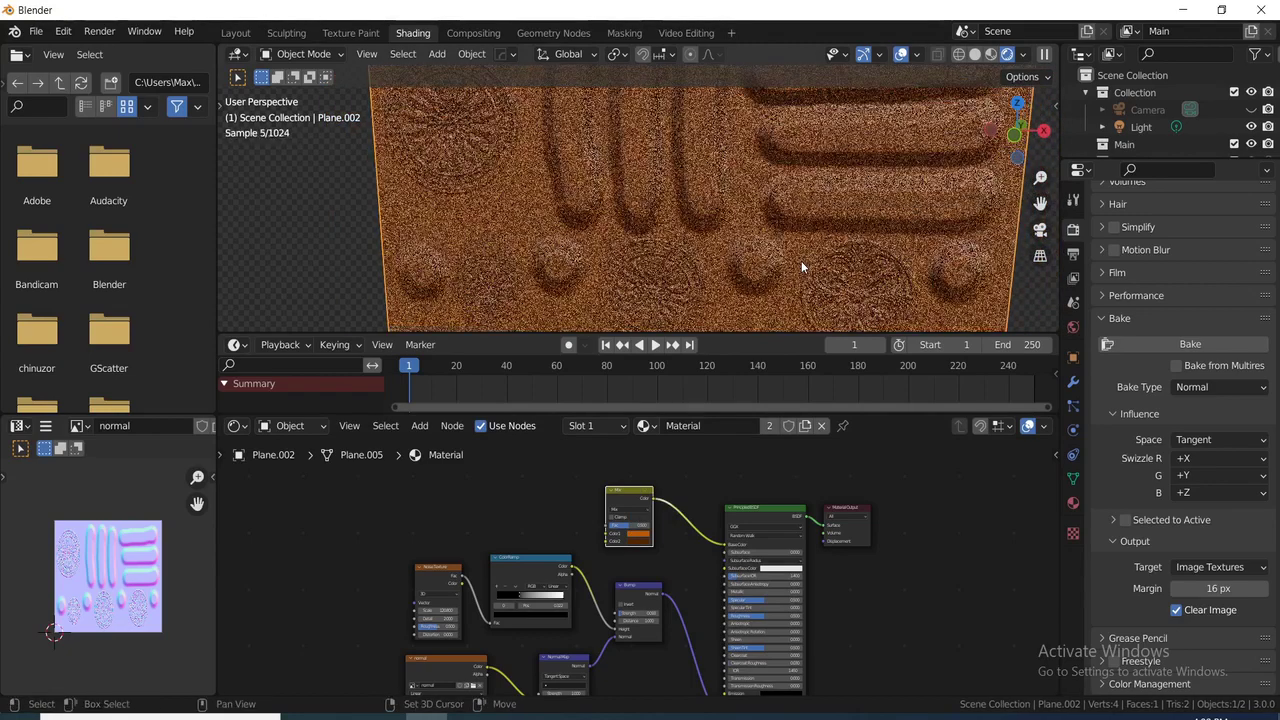
pyautogui.moveTo(783, 259); pyautogui.dragTo(791, 244, button='middle')
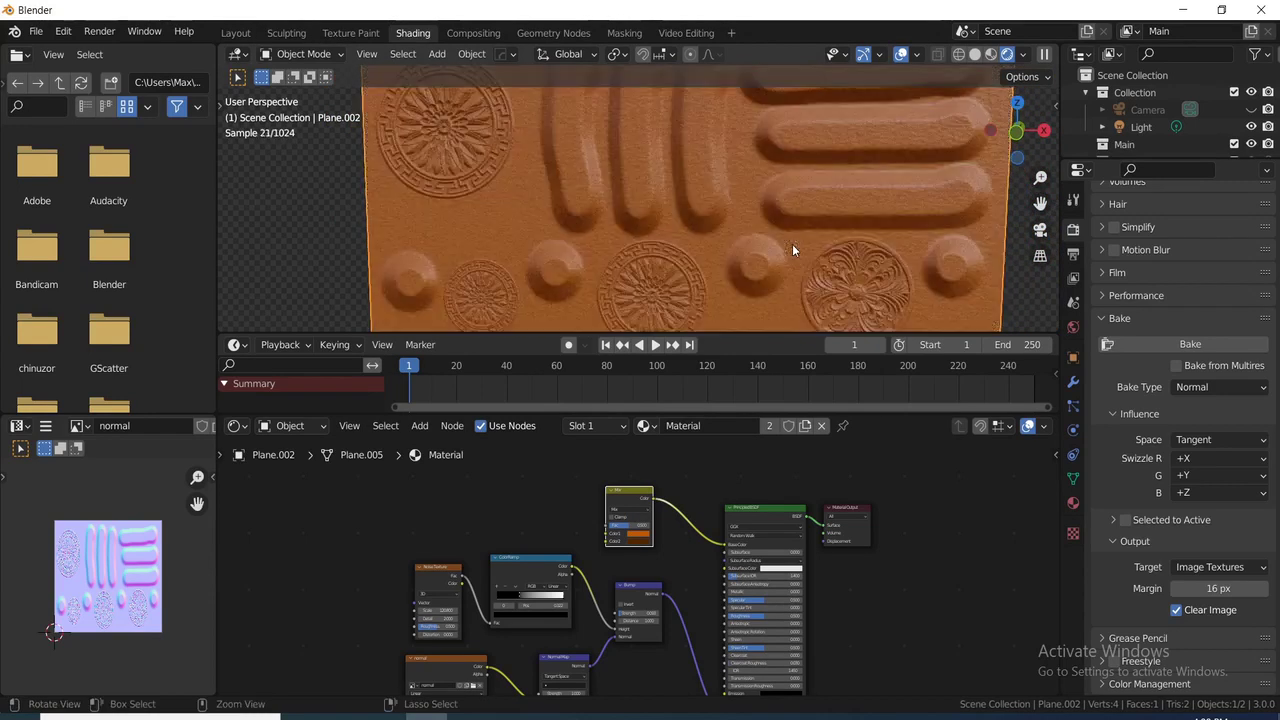
pyautogui.scroll(-5, 700, 236)
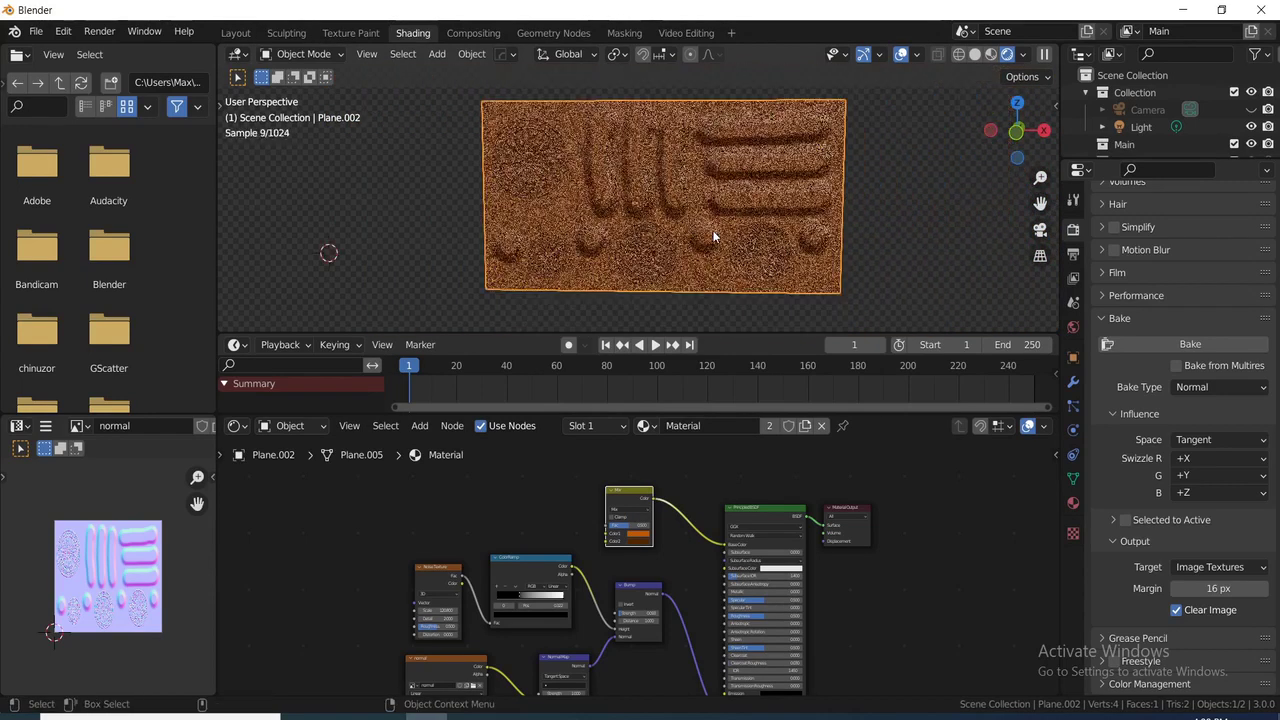
pyautogui.scroll(2, 713, 236)
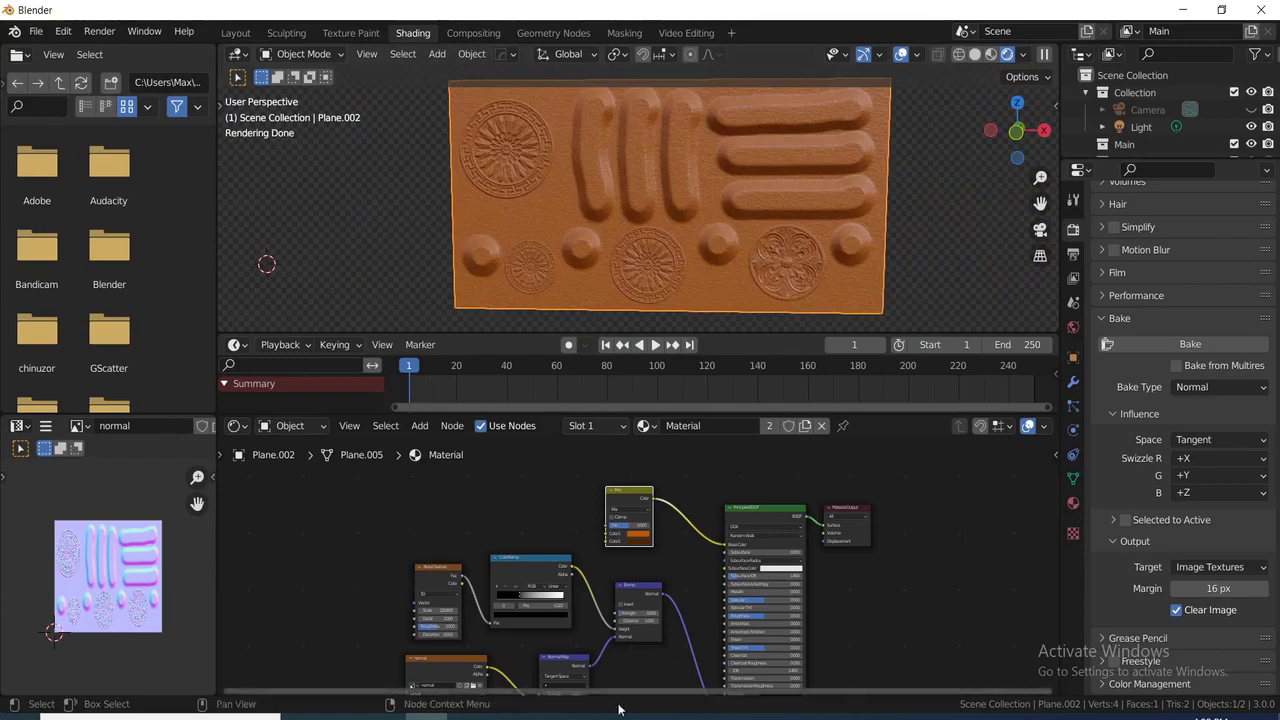
pyautogui.click(557, 716)
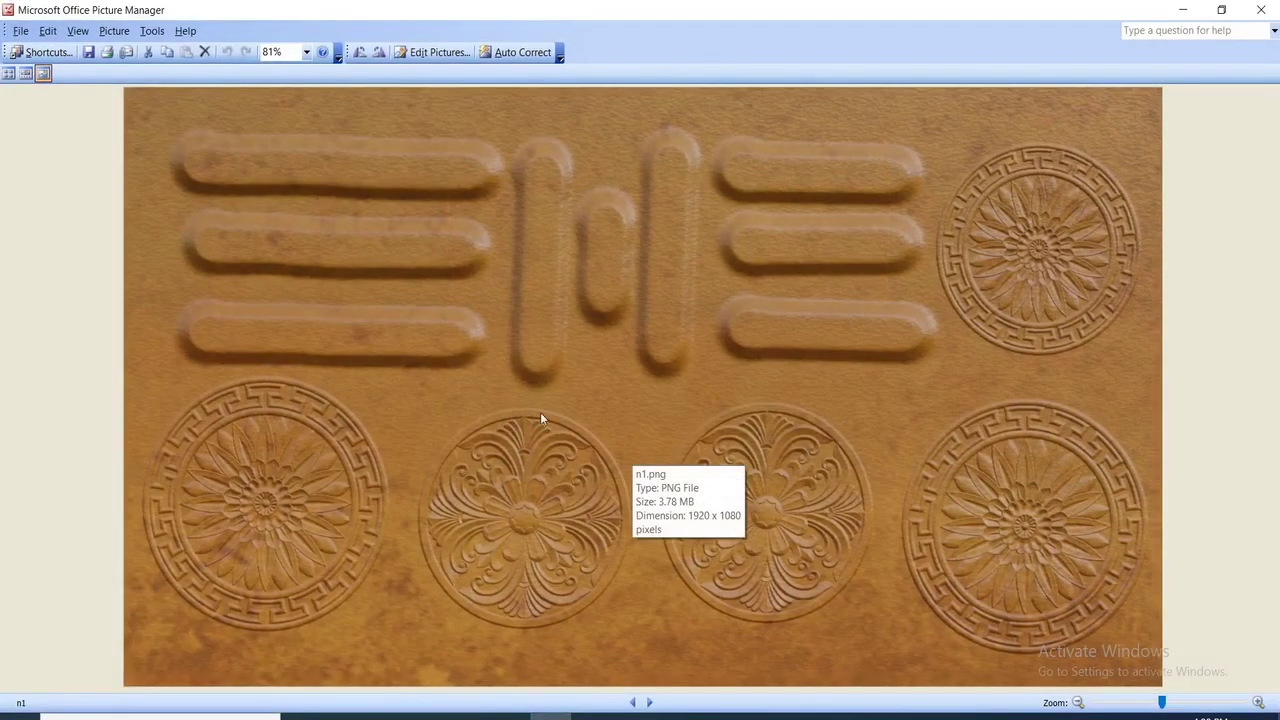
pyautogui.hotkey('alt', 'Tab')
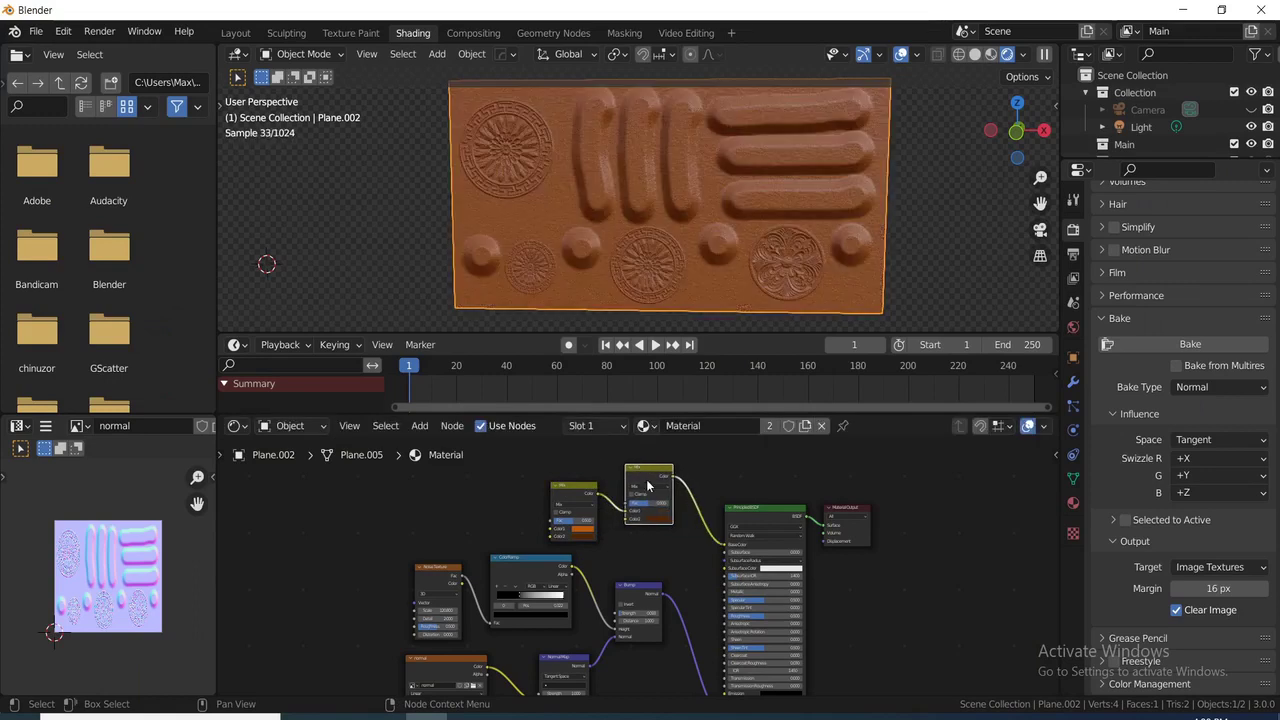
# - Set the copied Mix node before the Principled shader to Overlay blending and move the first Mix node farther from it
pyautogui.click(646, 487)
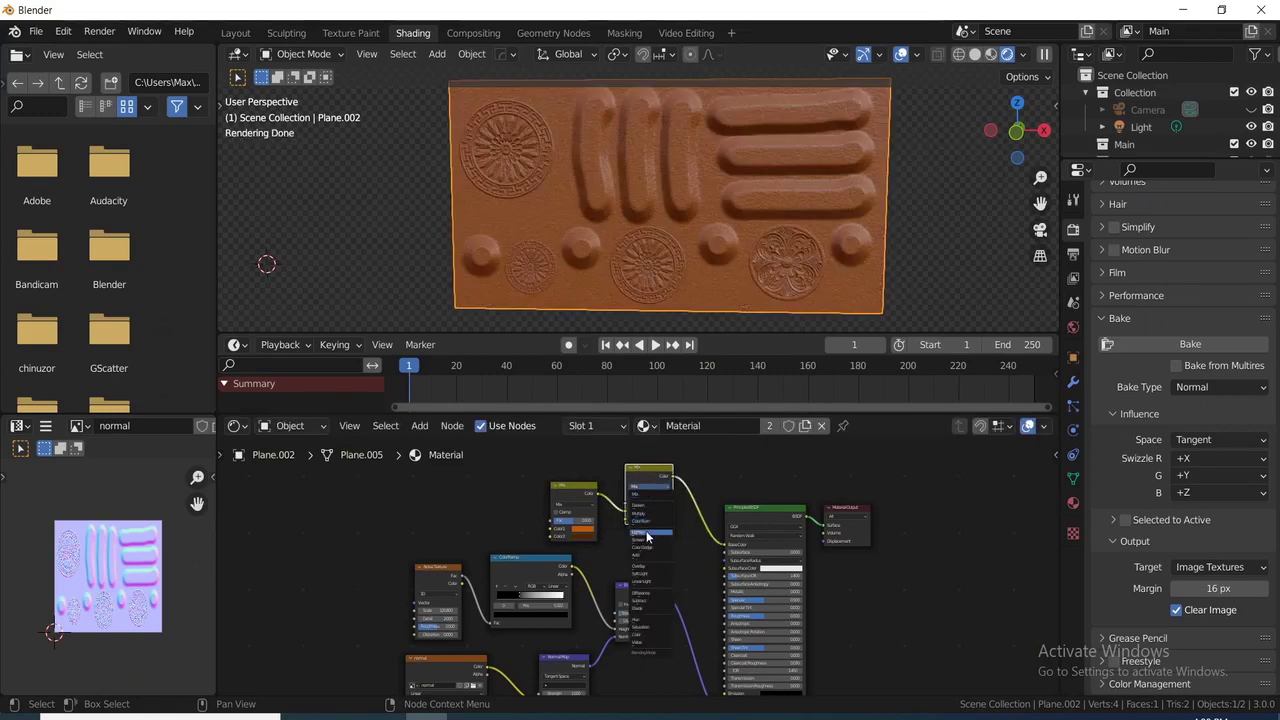
pyautogui.click(647, 537)
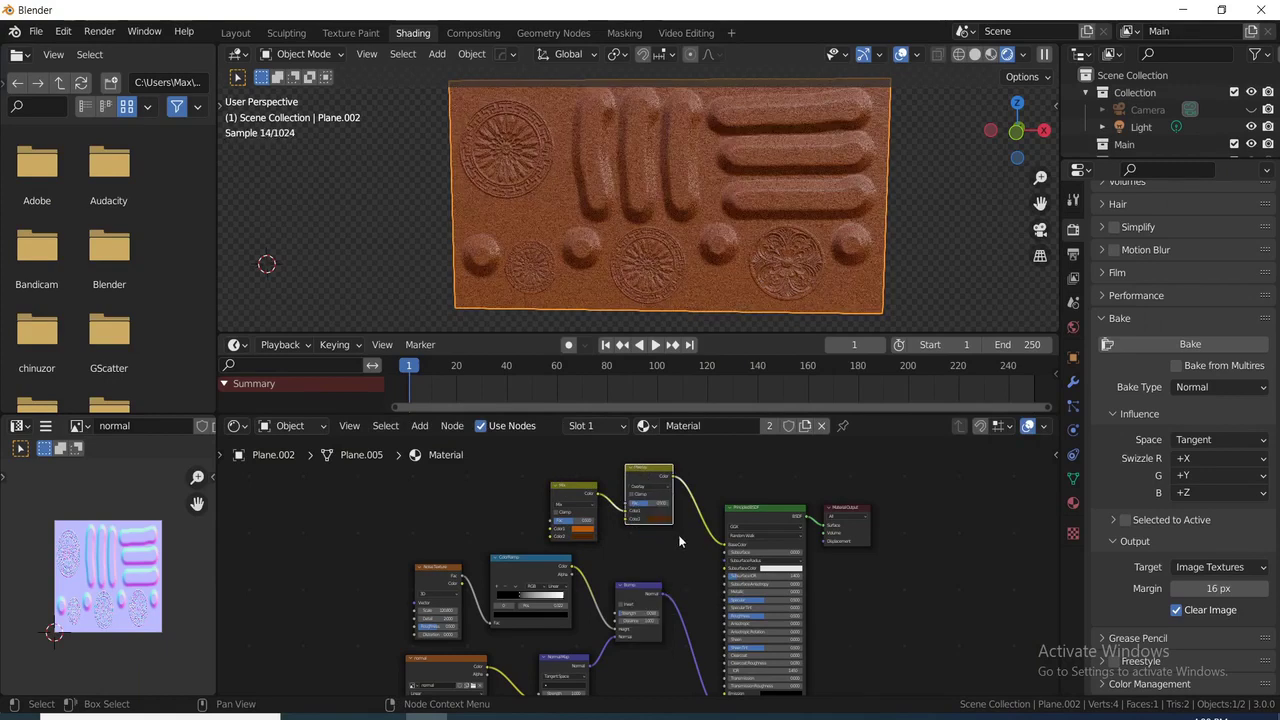
pyautogui.scroll(2, 679, 535)
pyautogui.scroll(2, 685, 500)
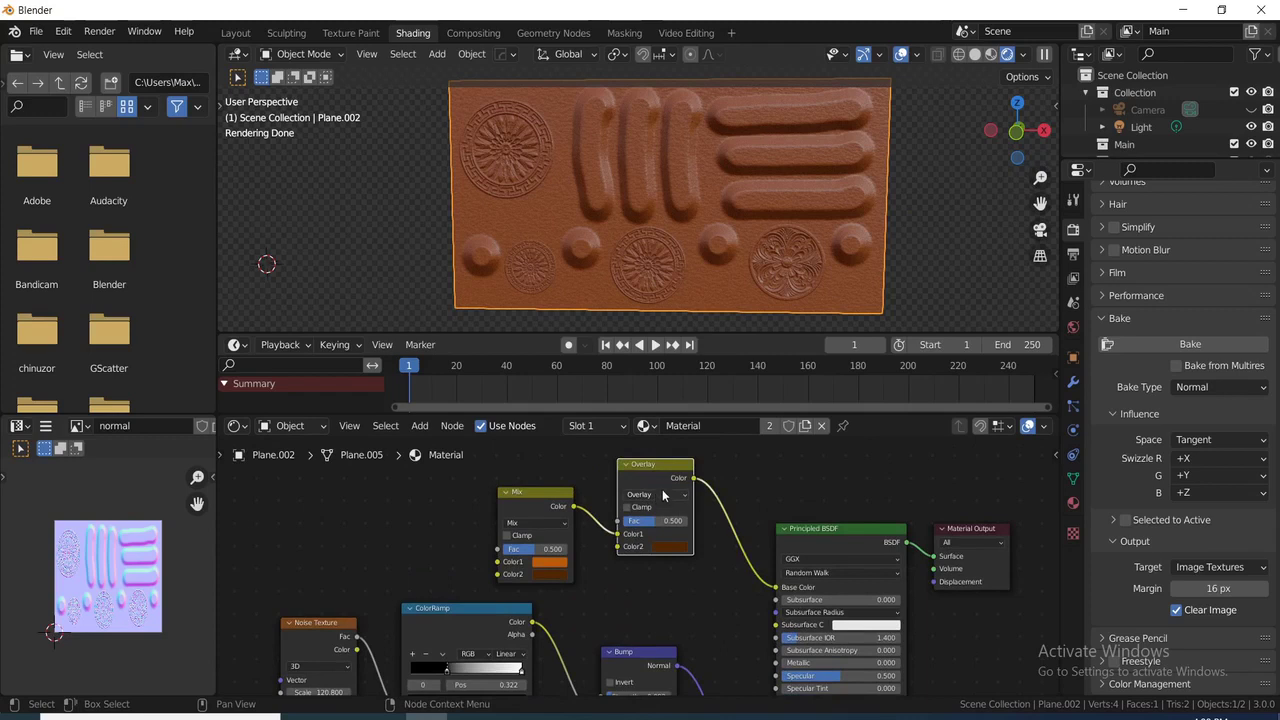
pyautogui.scroll(-2, 629, 567)
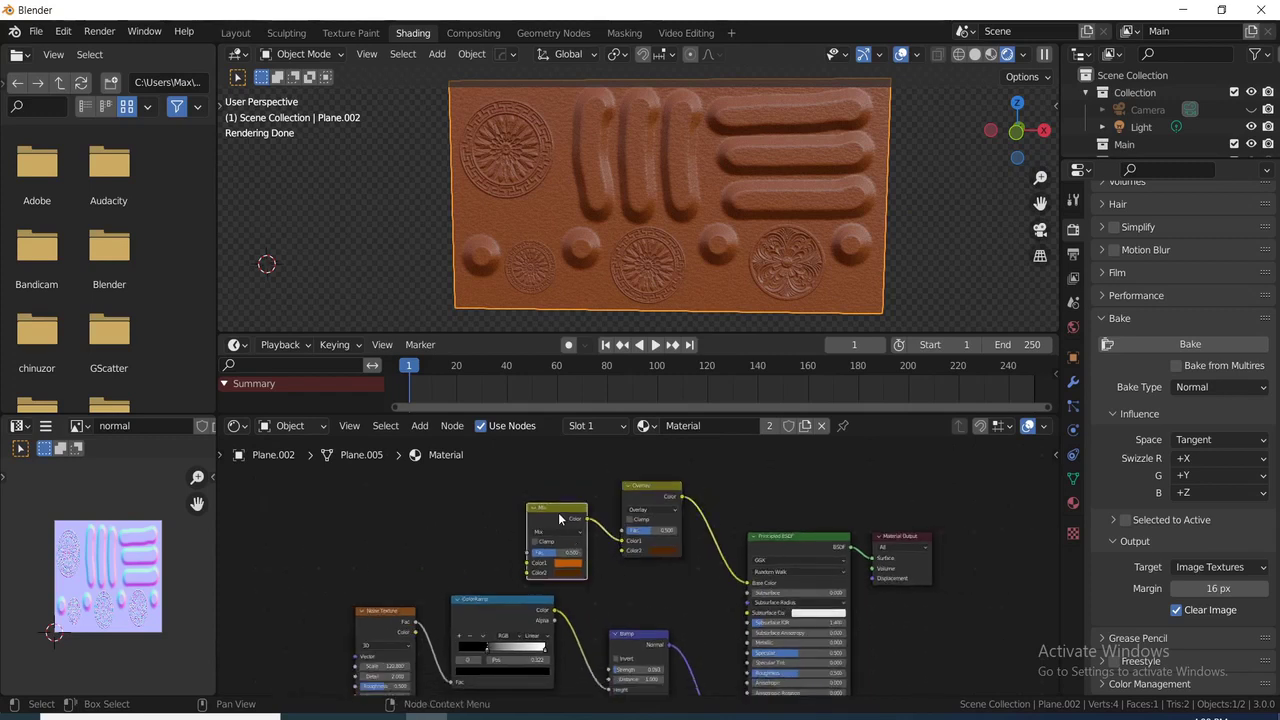
pyautogui.moveTo(560, 518); pyautogui.dragTo(537, 487)
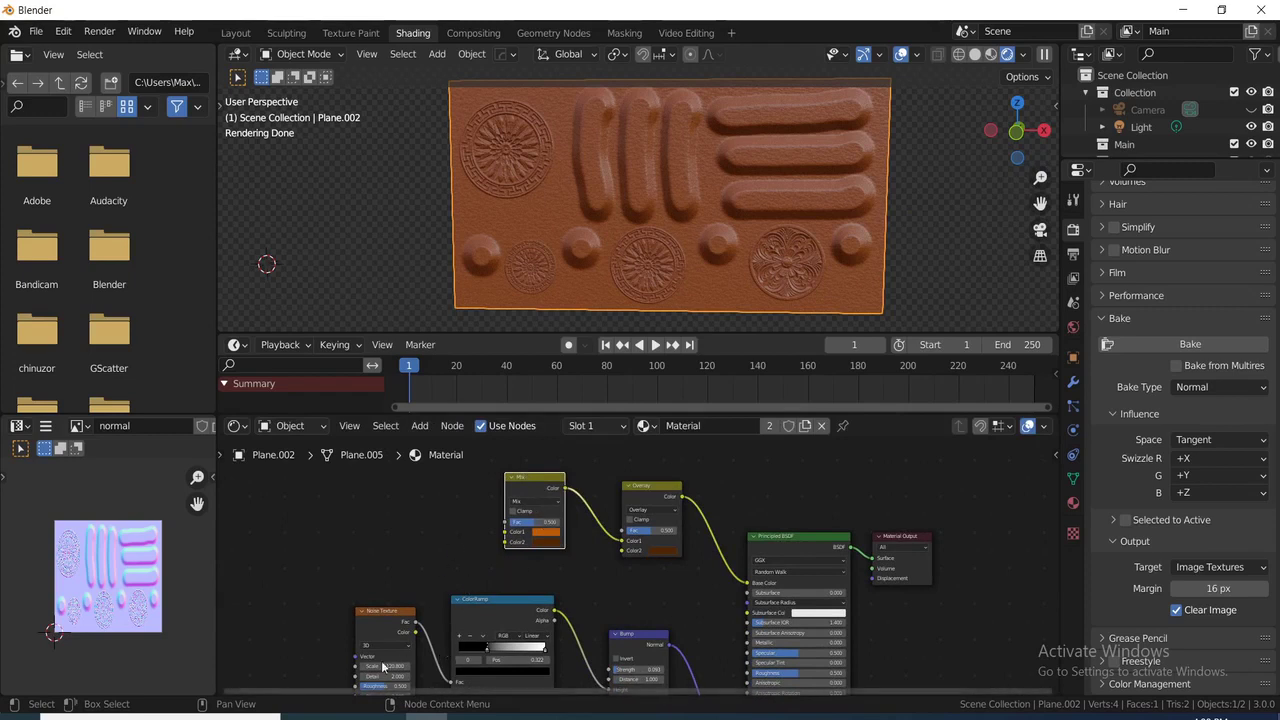
# - Switch to File Explorer and open the Dirty glass folder inside Documents > Blender > Textures
pyautogui.moveTo(343, 716)
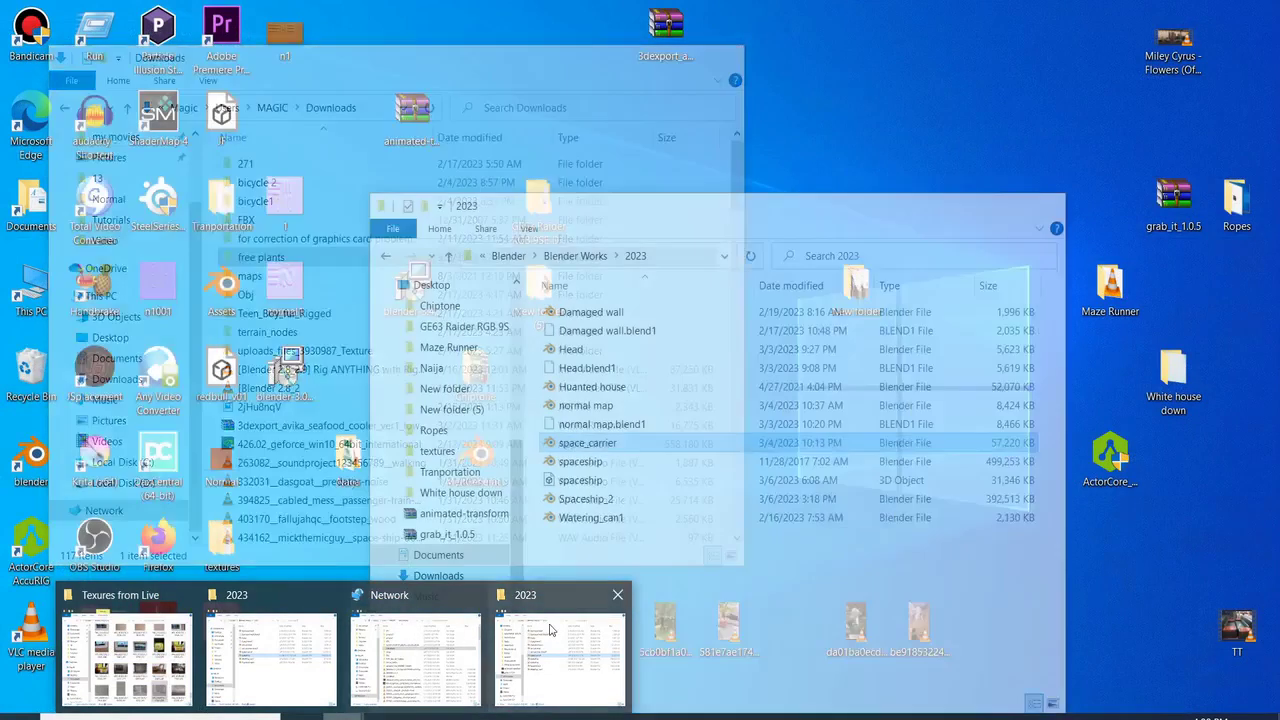
pyautogui.click(549, 629)
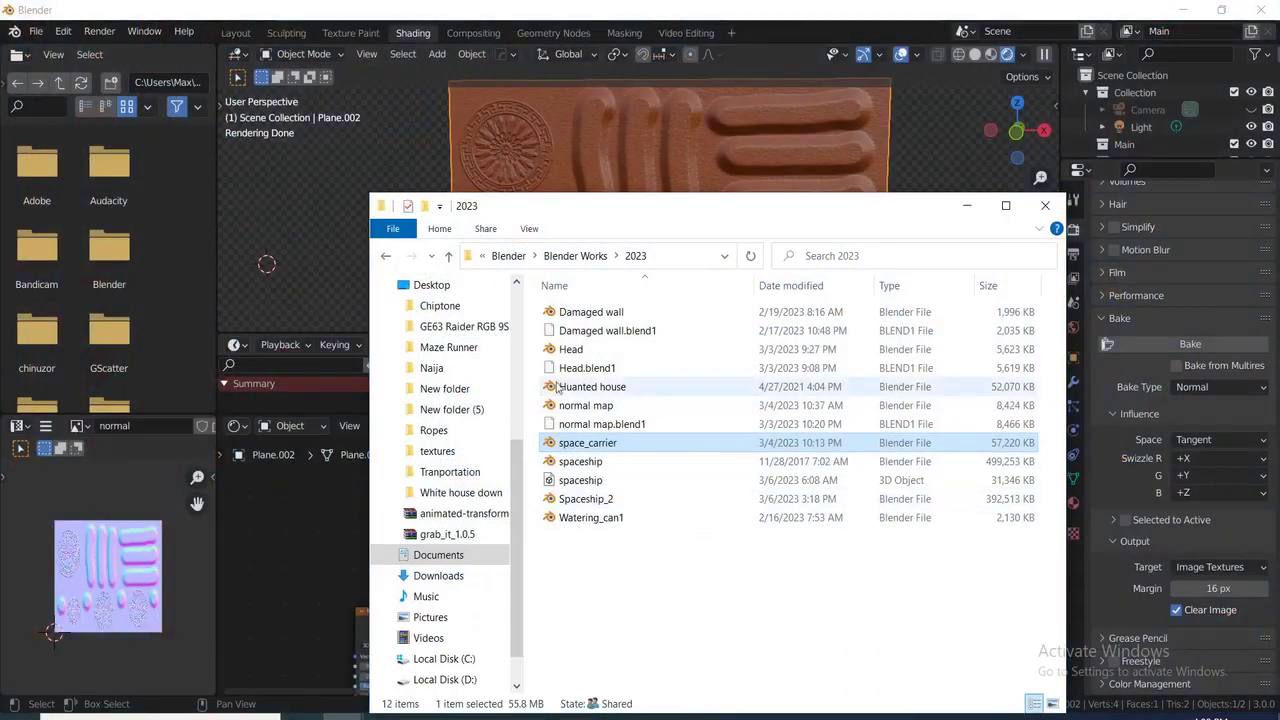
pyautogui.scroll(5, 492, 455)
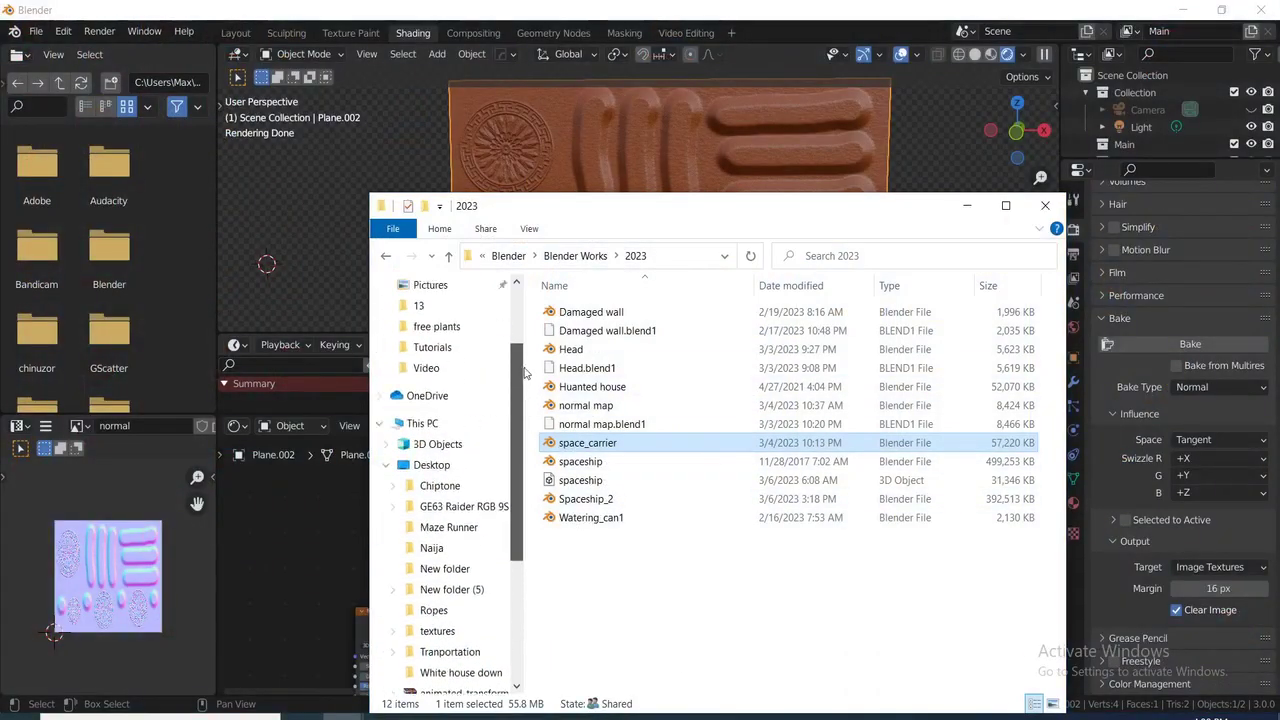
pyautogui.click(446, 361)
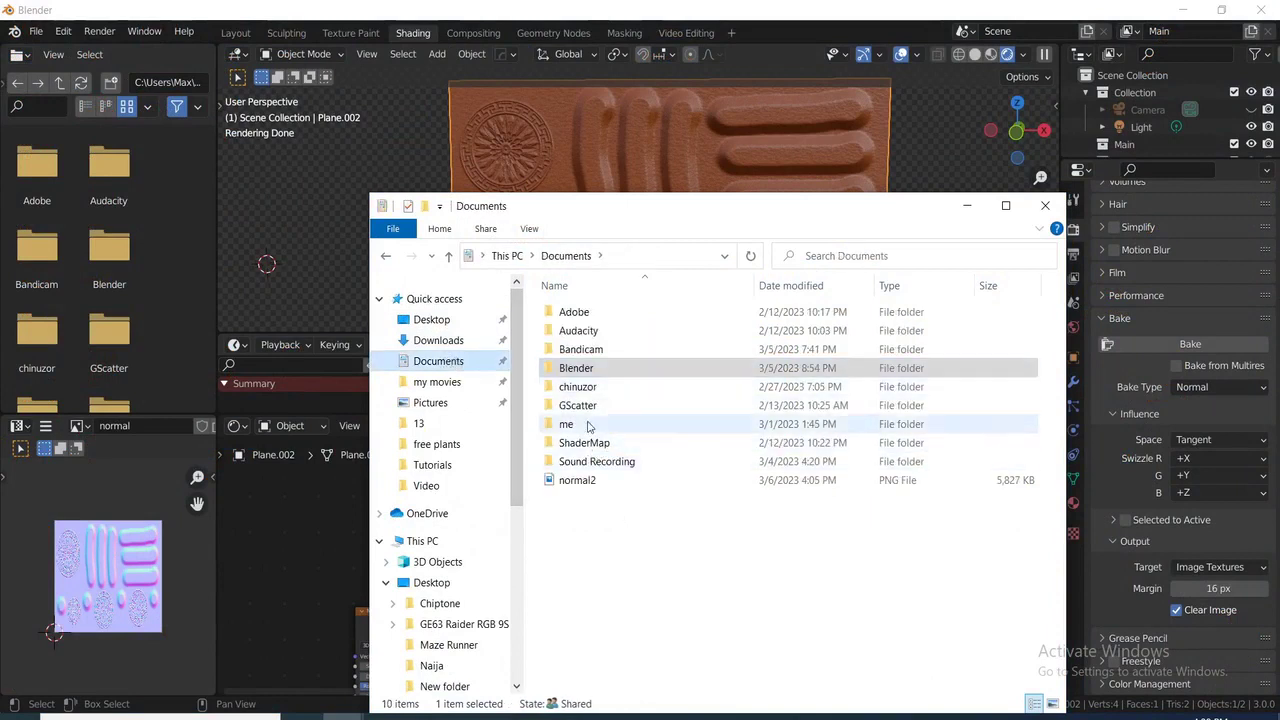
pyautogui.doubleClick(580, 370)
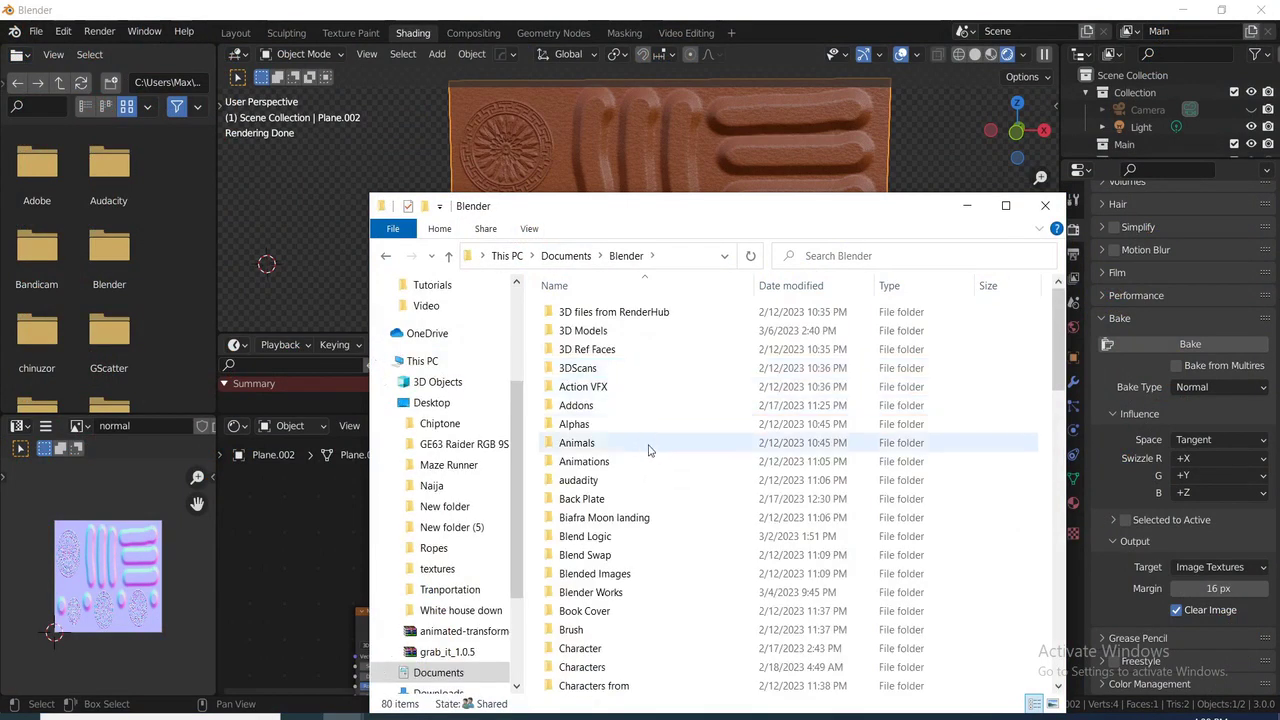
pyautogui.write('t')
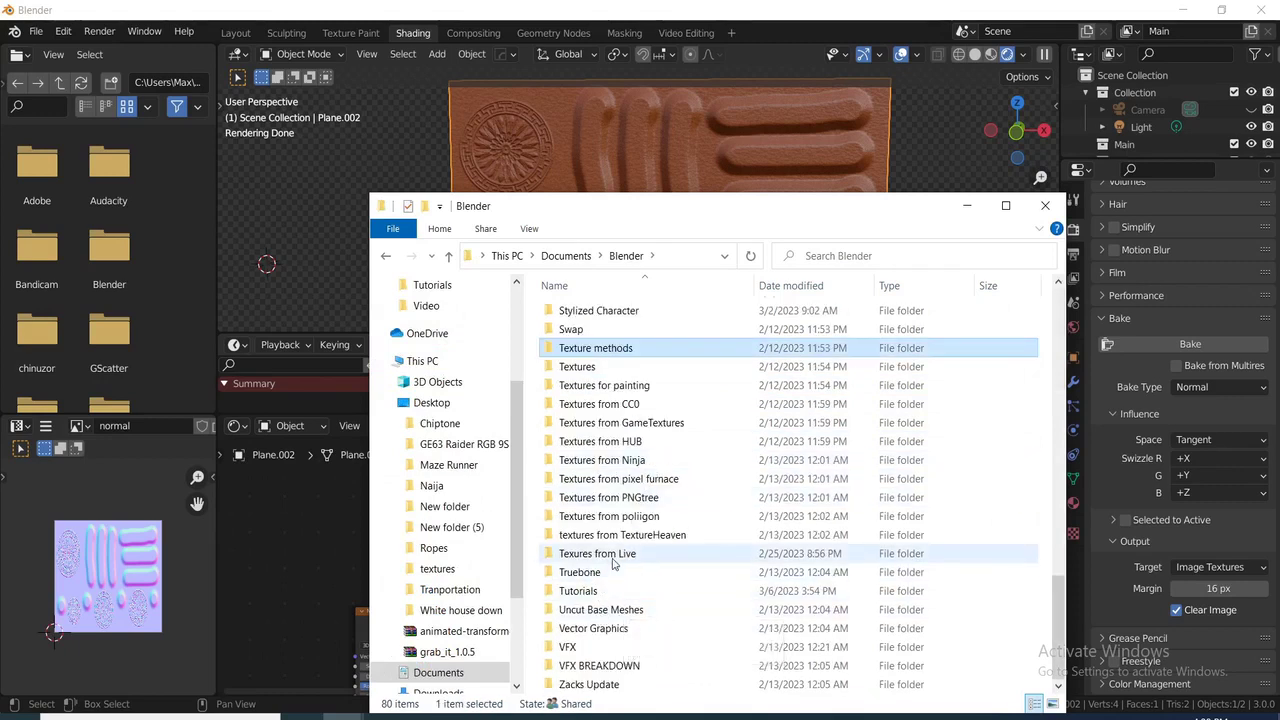
pyautogui.click(580, 368)
pyautogui.doubleClick(580, 368)
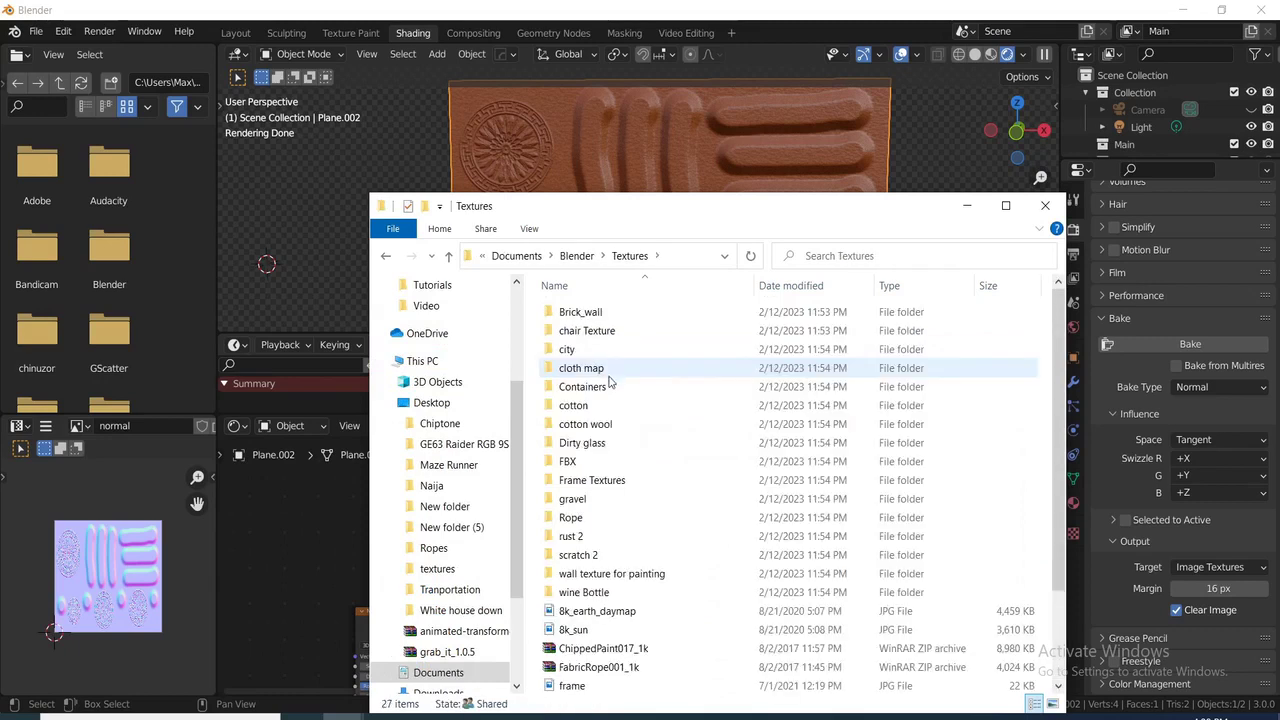
pyautogui.doubleClick(574, 444)
# - Add the dirty-glass_2 image as a texture node feeding the Overlay node's Color2, and inspect the plane with it
pyautogui.click(688, 340)
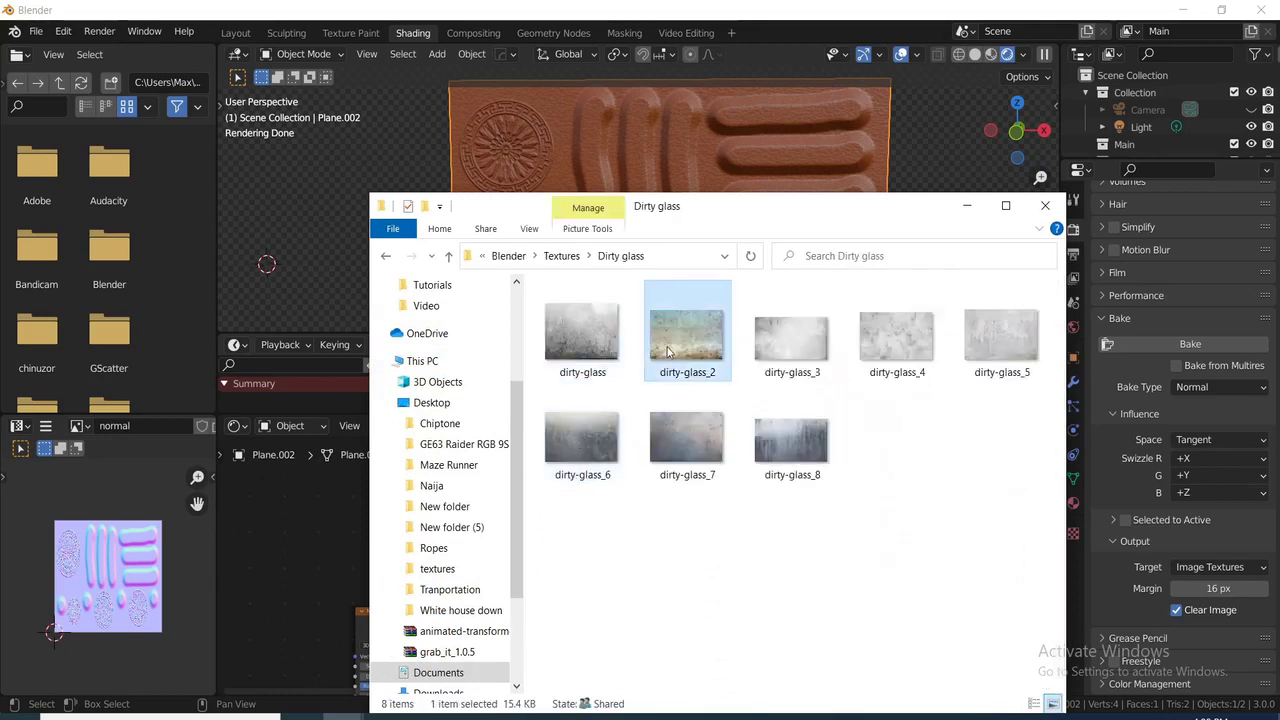
pyautogui.moveTo(695, 343); pyautogui.dragTo(622, 551)
pyautogui.click(966, 205)
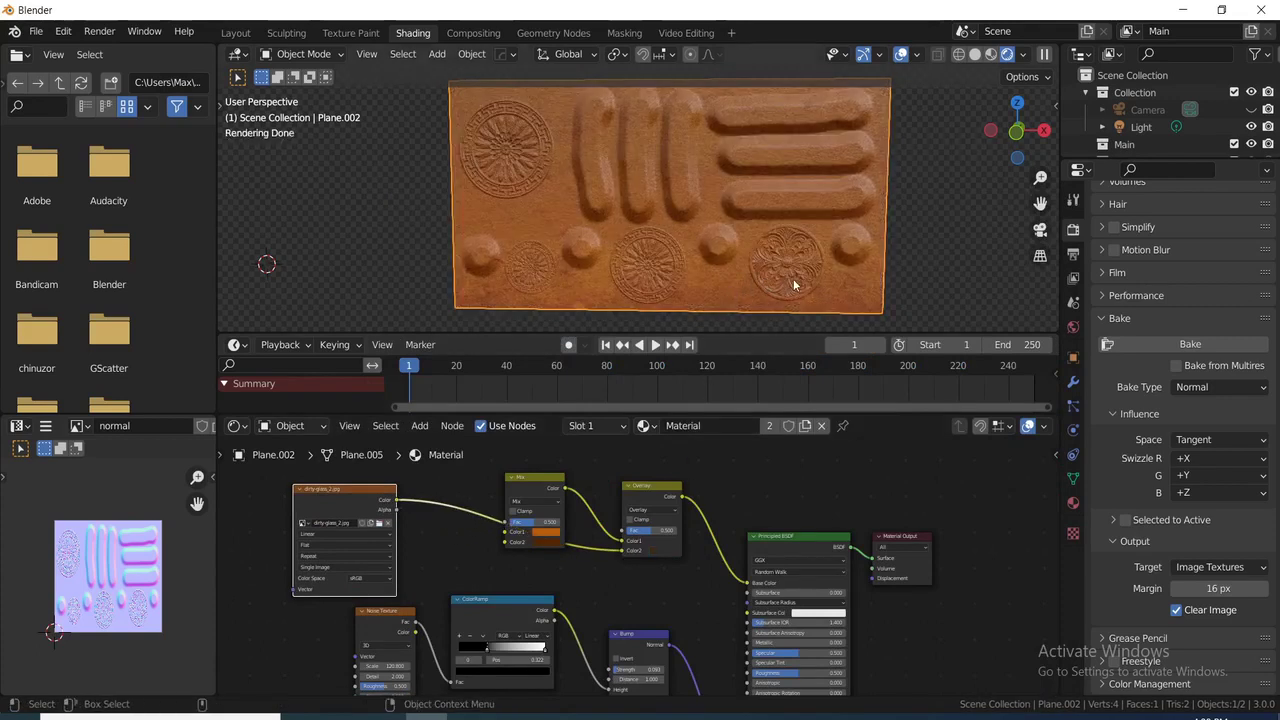
pyautogui.scroll(3, 793, 279)
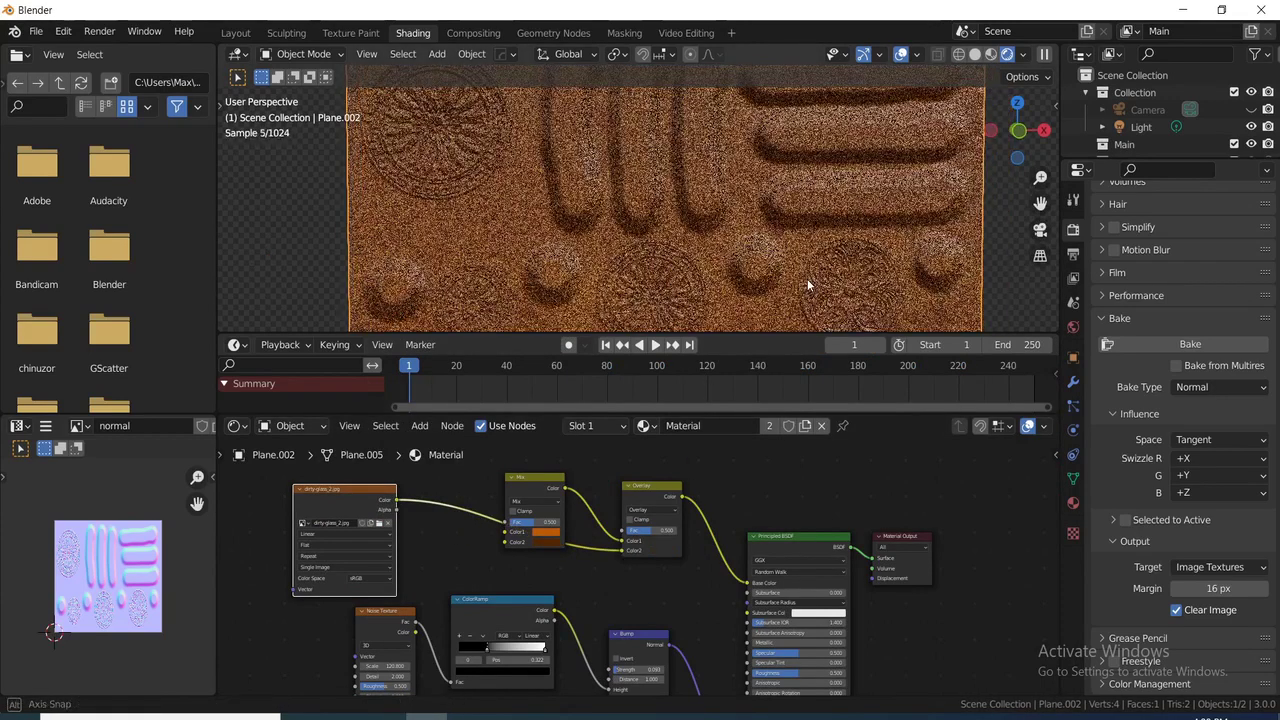
pyautogui.scroll(-1, 808, 280)
pyautogui.moveTo(849, 290); pyautogui.dragTo(821, 279, button='middle')
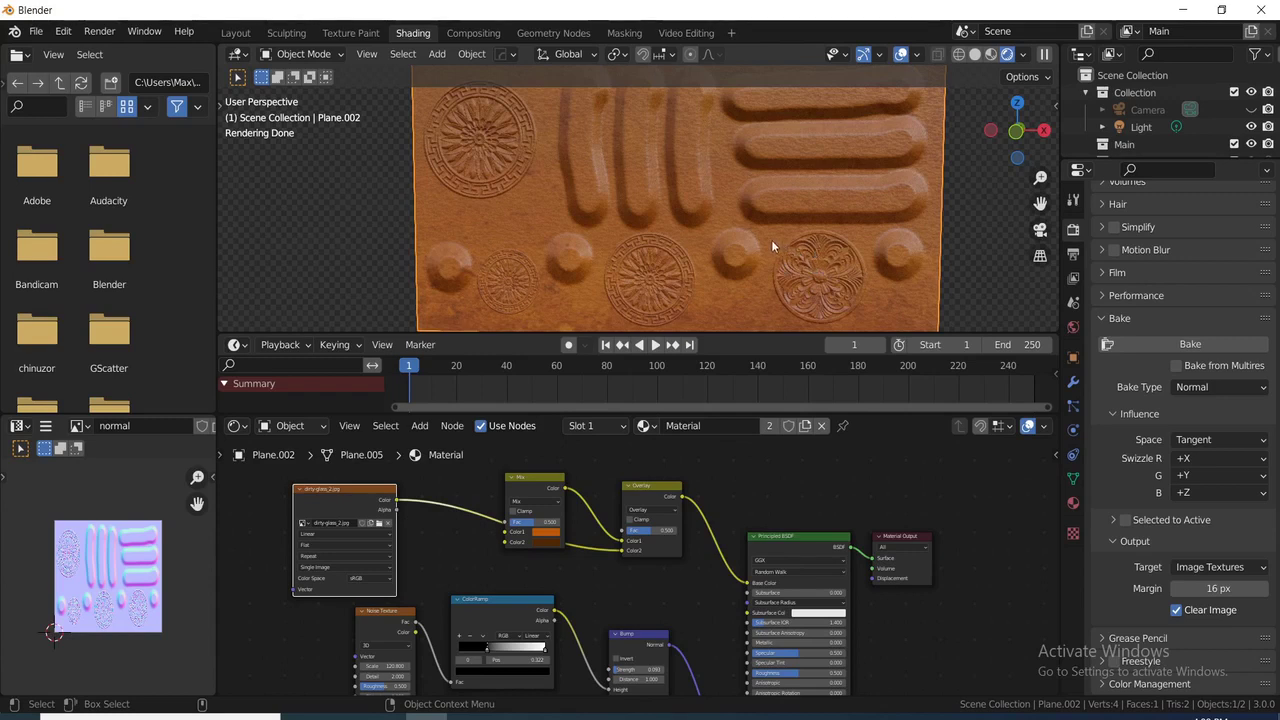
pyautogui.moveTo(771, 274)
pyautogui.mouseDown(button='middle')
pyautogui.moveTo(783, 277)
pyautogui.moveTo(754, 258)
pyautogui.mouseUp(button='middle')
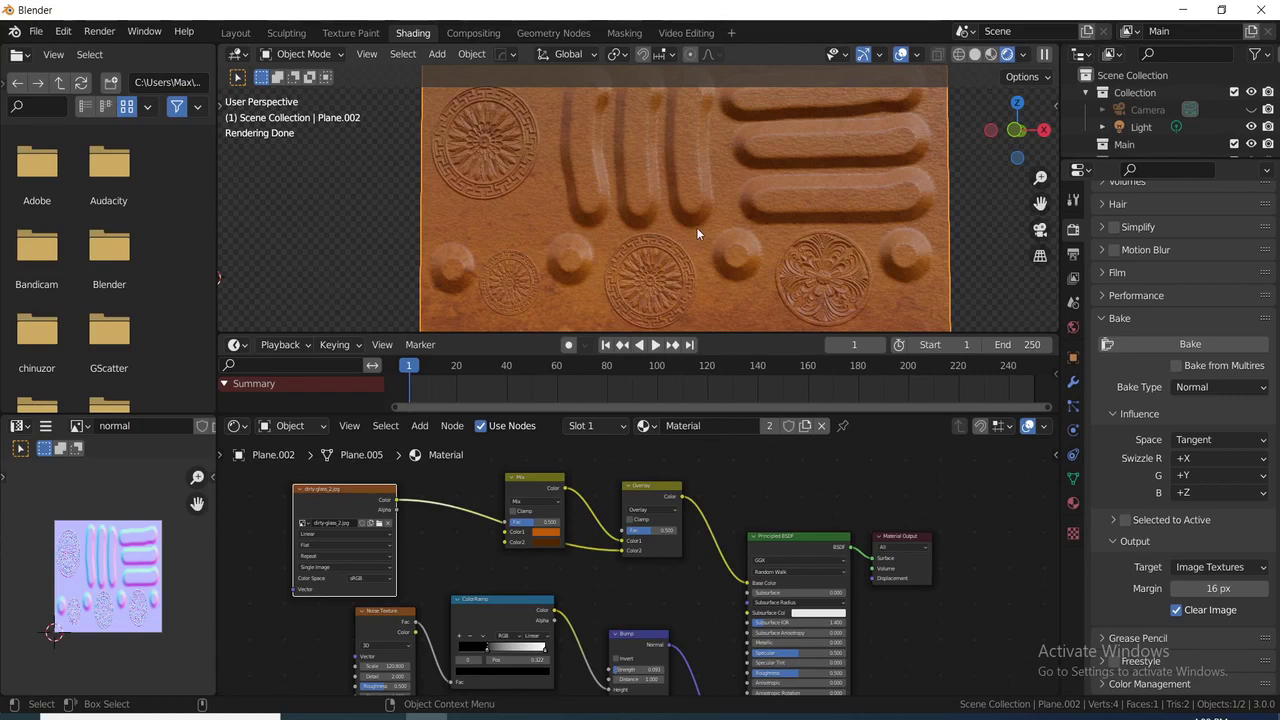
pyautogui.scroll(-3, 697, 233)
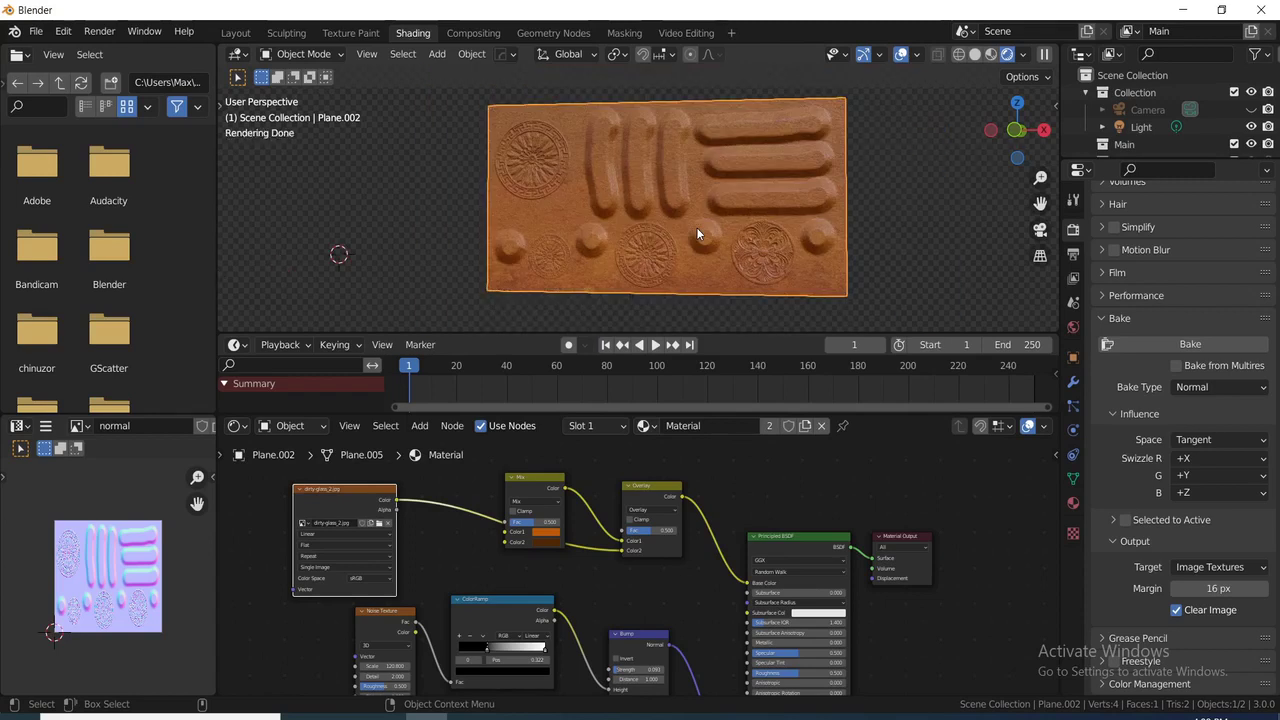
# - In camera view, move the plane along the X axis to fill the camera frame and render the image
pyautogui.press('KP_0')
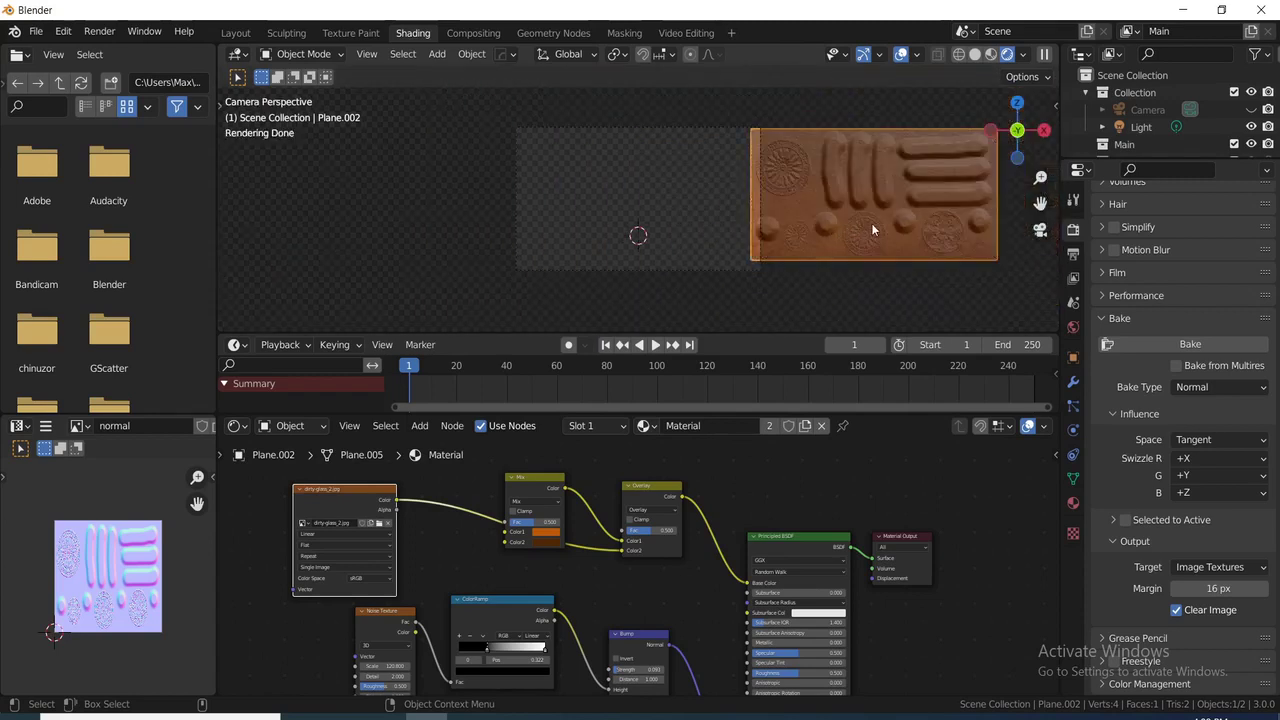
pyautogui.press('g')
pyautogui.press('x')
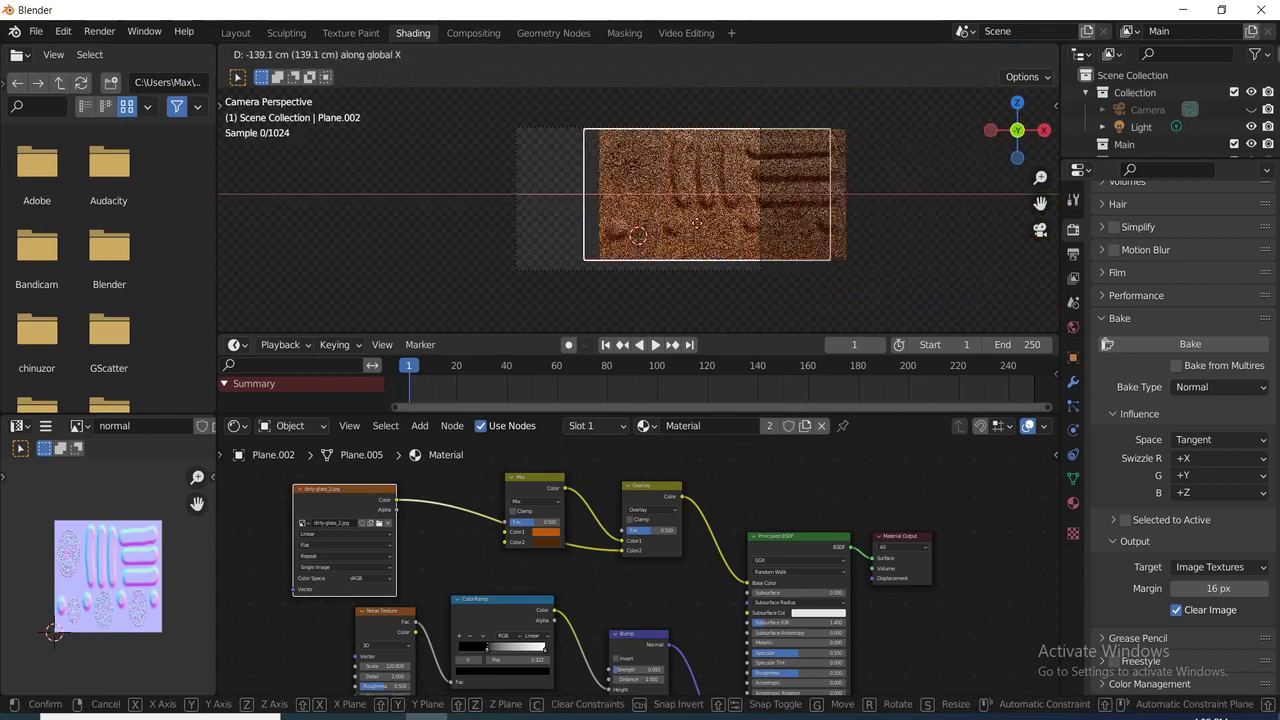
pyautogui.click(640, 230)
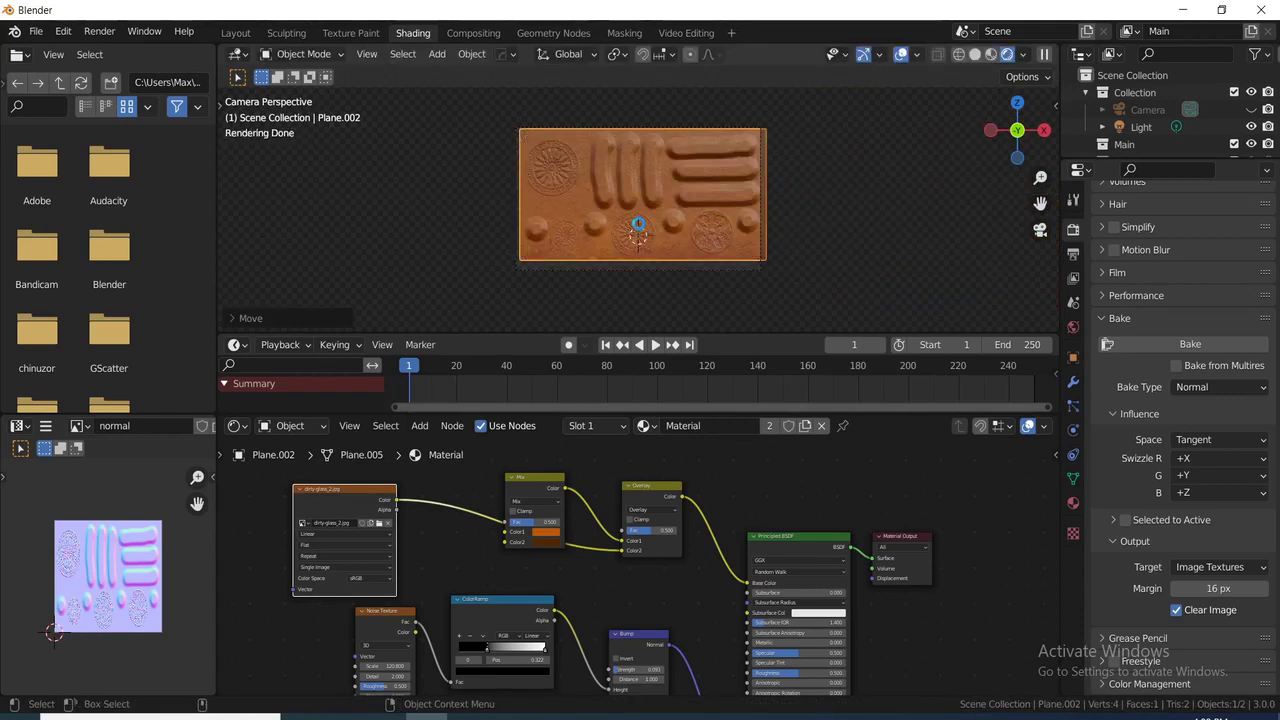
pyautogui.press('F12')
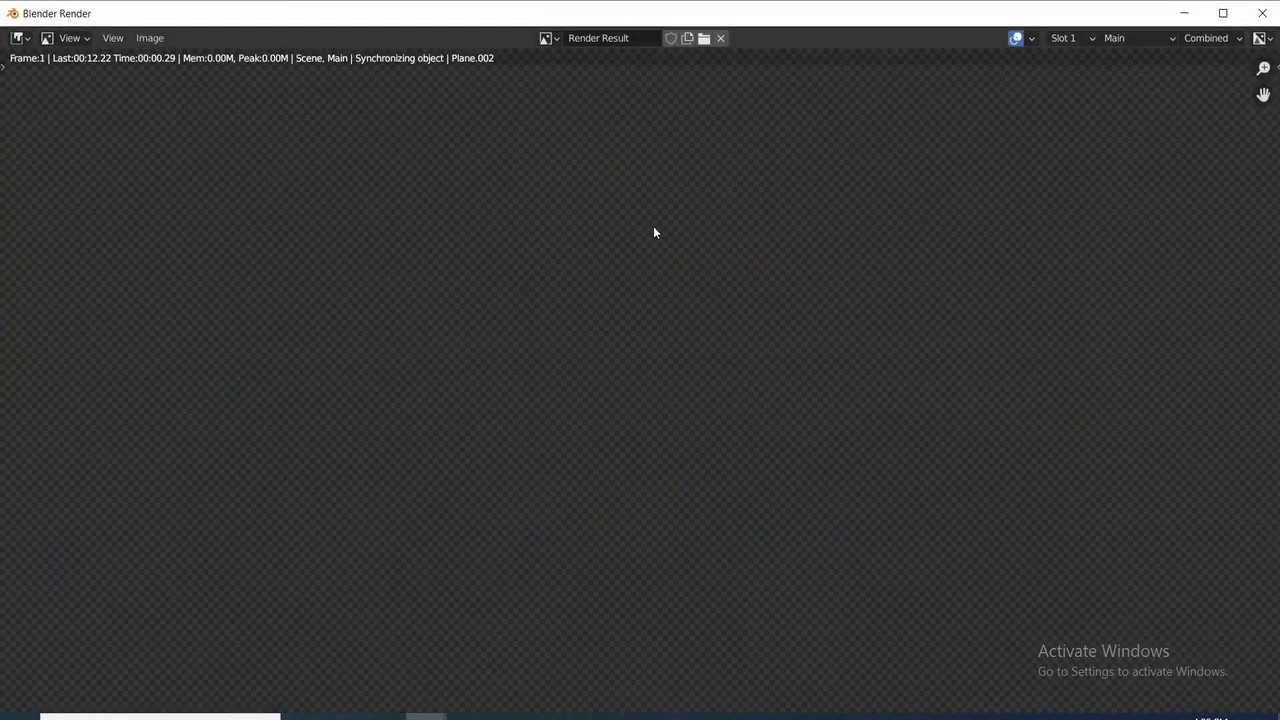